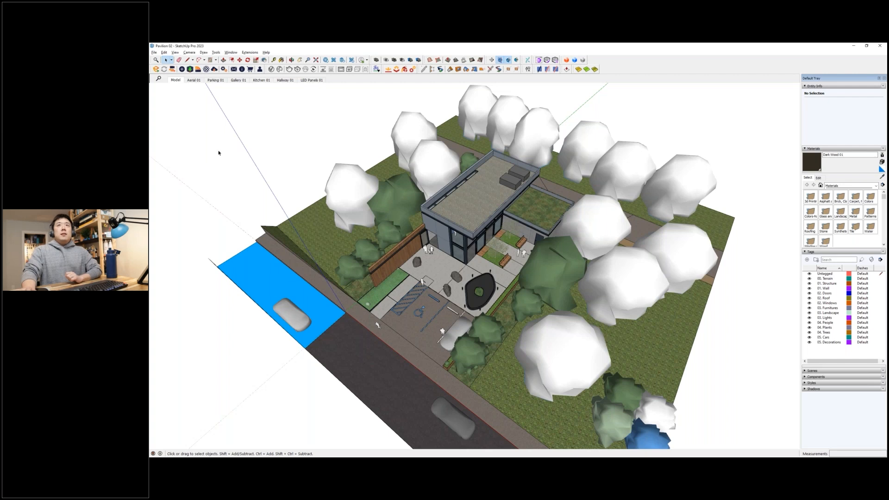
# - Open the Extension Warehouse to view its featured extensions and reposition its window over the model
pyautogui.click(252, 53)
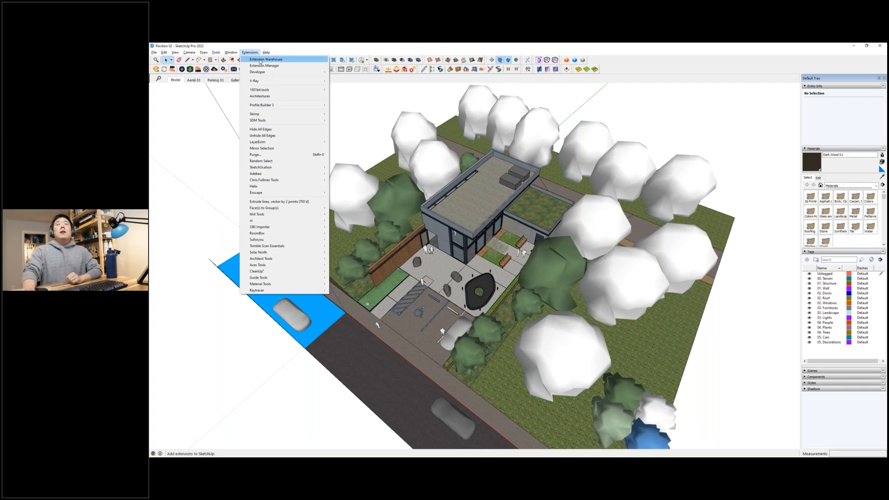
pyautogui.click(260, 61)
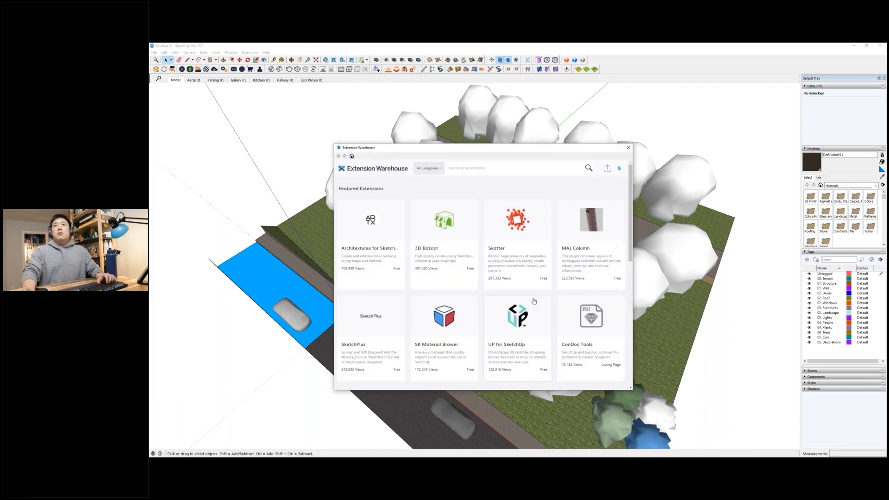
pyautogui.moveTo(468, 152); pyautogui.dragTo(484, 145)
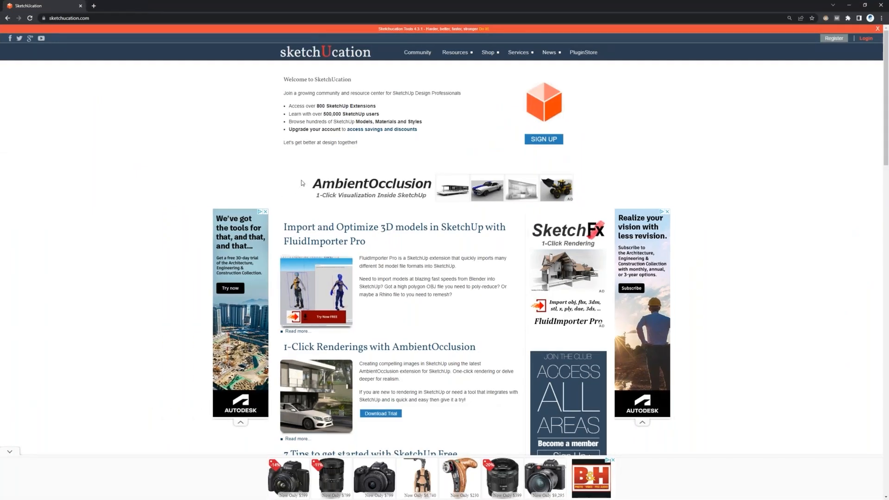
# - View the SketchUcation website in the browser, bring it over the model and move it away again
pyautogui.click(325, 57)
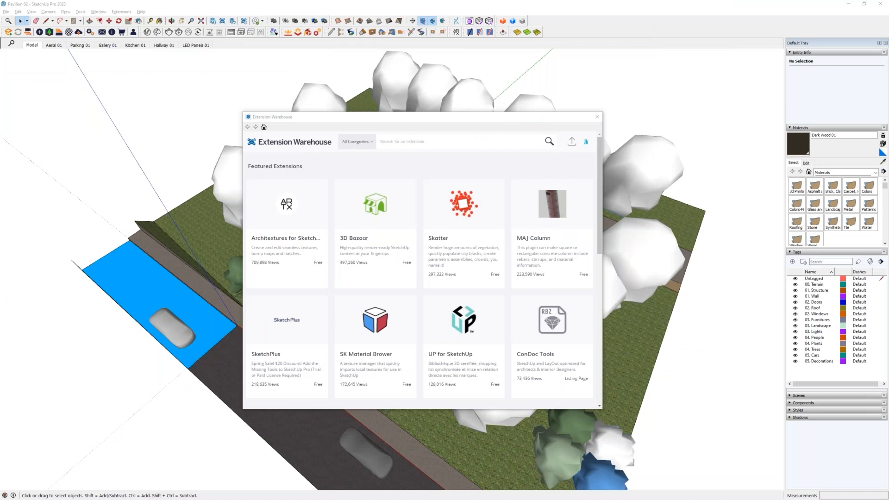
pyautogui.moveTo(0, 185)
pyautogui.mouseDown()
pyautogui.moveTo(0, 172)
pyautogui.moveTo(218, 55)
pyautogui.moveTo(252, 65)
pyautogui.mouseUp()
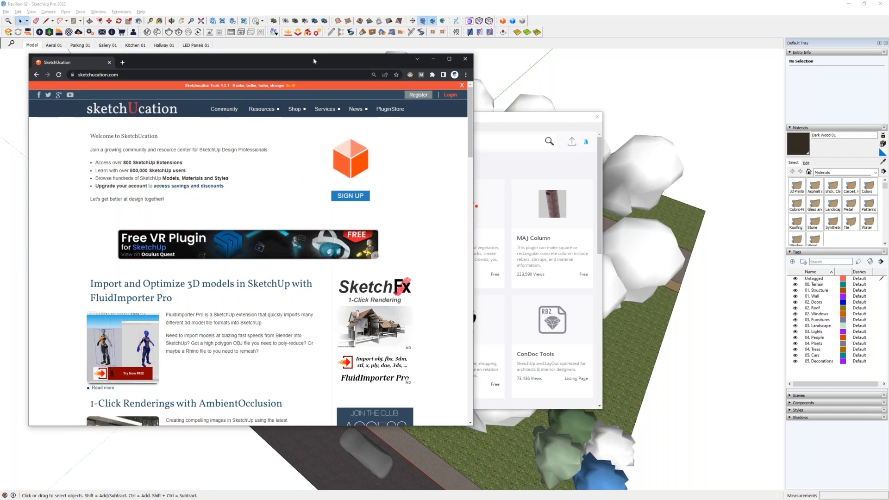
pyautogui.moveTo(314, 59)
pyautogui.mouseDown()
pyautogui.moveTo(317, 68)
pyautogui.moveTo(0, 101)
pyautogui.mouseUp()
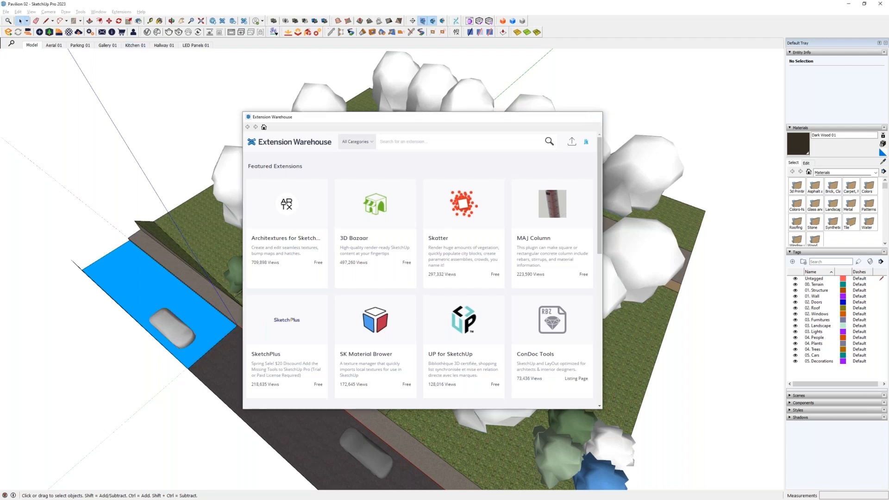
# - Close the Extension Warehouse and look through the installed extensions with their enable states in the Extension Manager
pyautogui.click(597, 116)
pyautogui.click(113, 12)
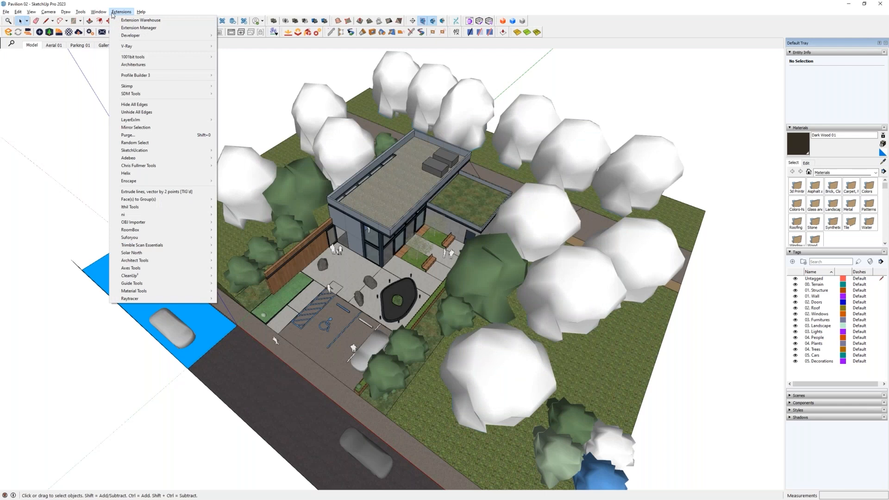
pyautogui.click(134, 28)
pyautogui.moveTo(329, 147); pyautogui.dragTo(455, 156)
pyautogui.scroll(-7, 418, 255)
pyautogui.scroll(-15, 418, 254)
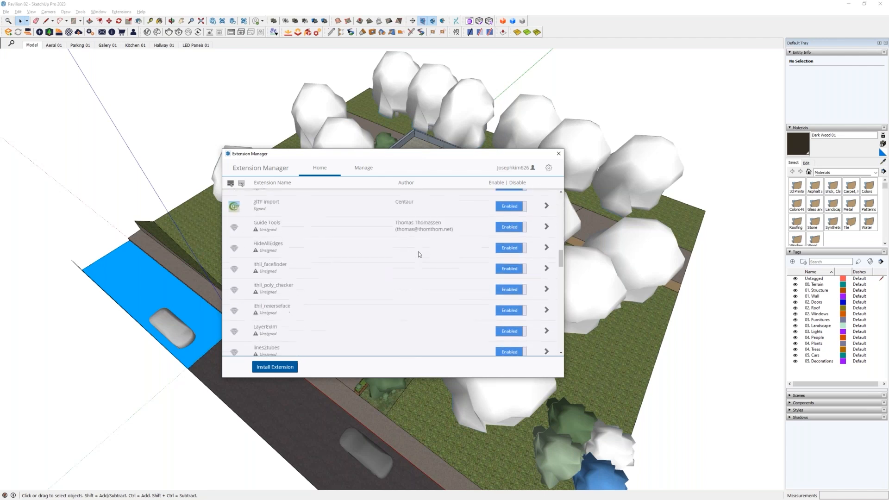
pyautogui.scroll(20, 418, 255)
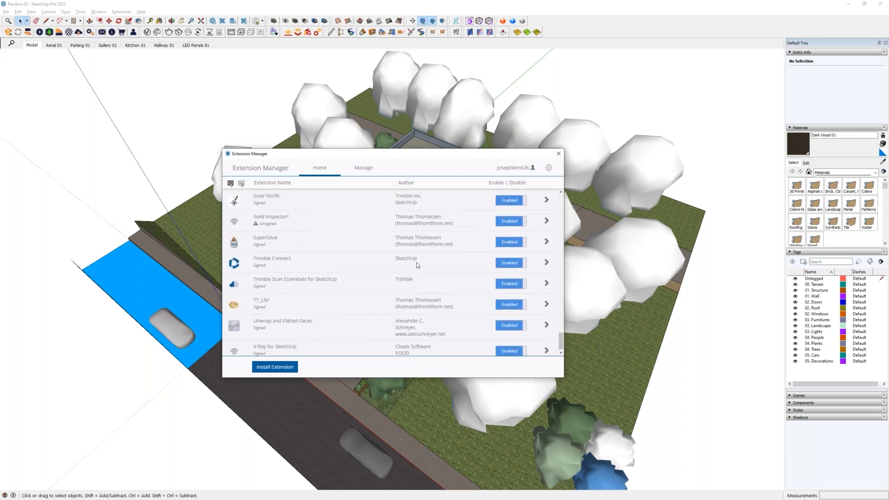
pyautogui.scroll(-20, 418, 264)
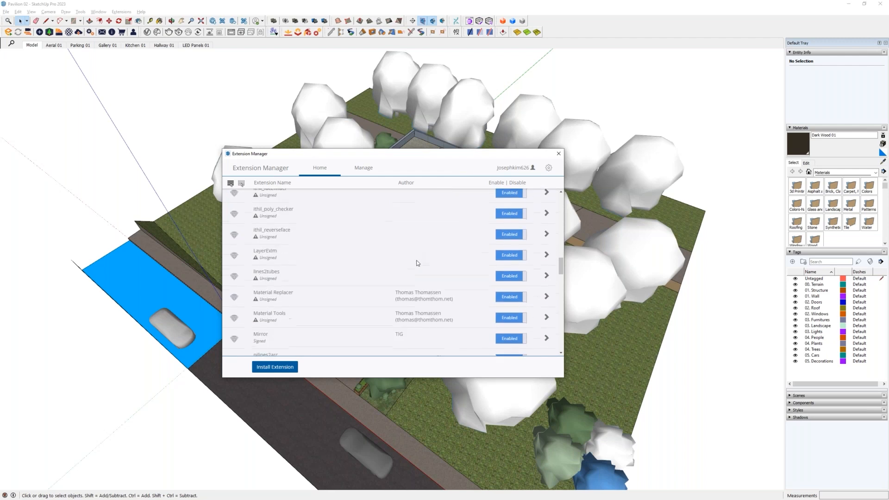
pyautogui.scroll(20, 418, 263)
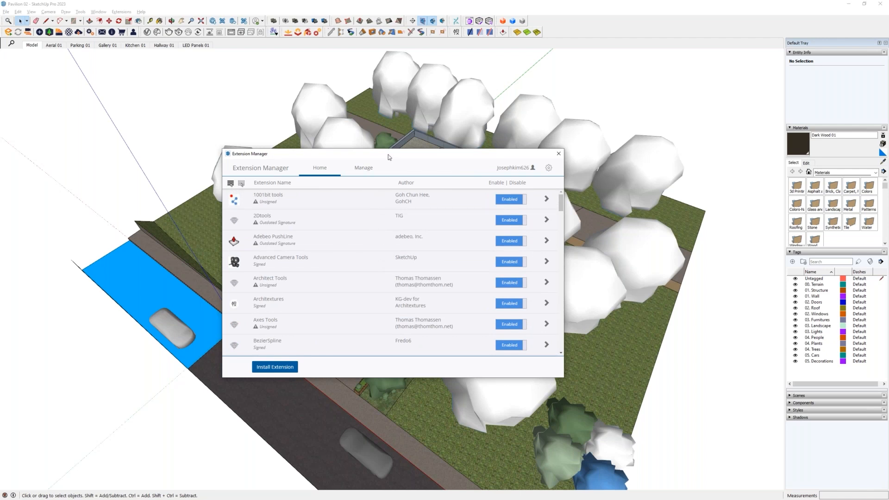
# - Examine the update and uninstall options for the installed extensions in the Extension Manager
pyautogui.moveTo(388, 156); pyautogui.dragTo(396, 154)
pyautogui.click(377, 167)
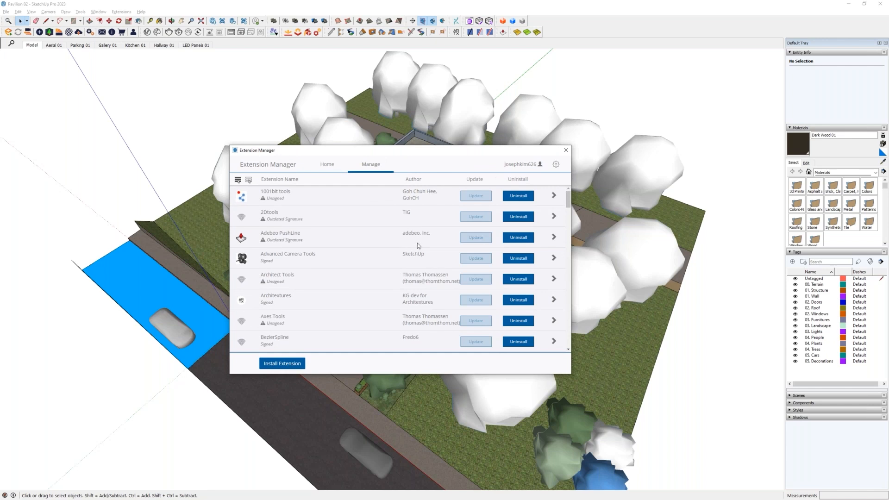
pyautogui.scroll(-3, 418, 241)
pyautogui.scroll(-8, 418, 240)
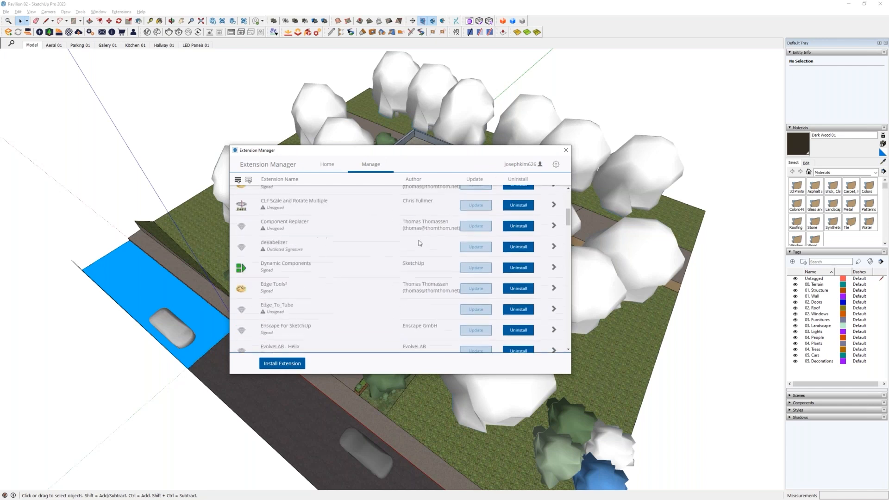
pyautogui.scroll(-5, 419, 239)
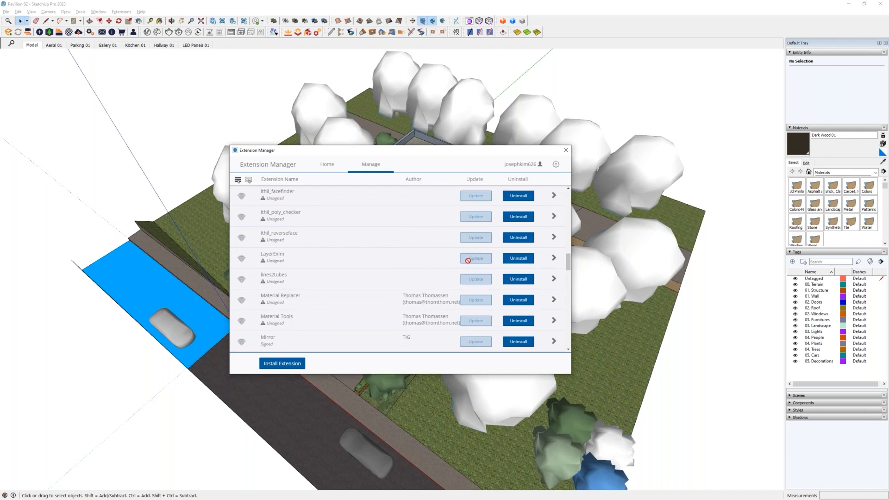
pyautogui.scroll(3, 401, 275)
pyautogui.scroll(8, 401, 275)
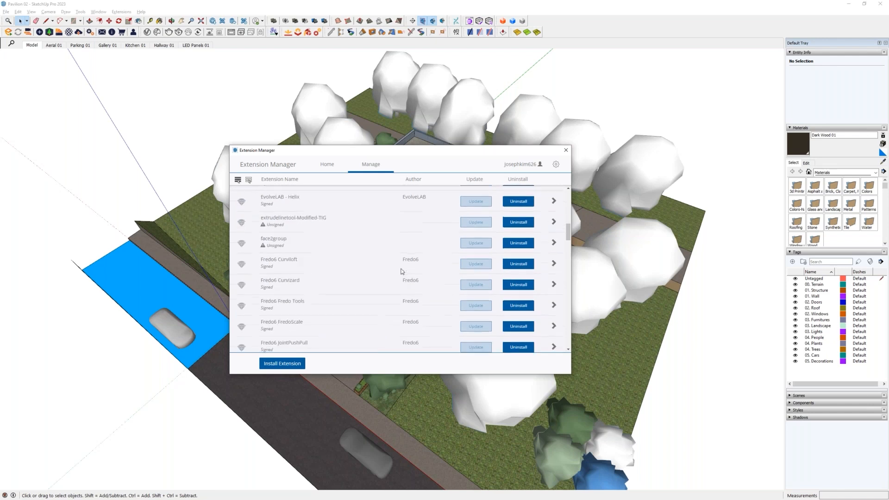
# - Open the SketchUcation ExtensionStore and arrange its window beside the Extension Manager
pyautogui.click(121, 12)
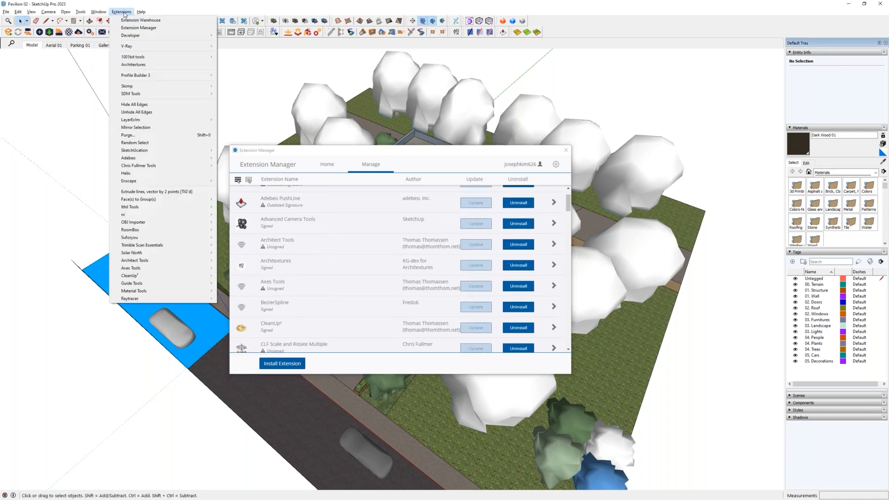
pyautogui.click(168, 7)
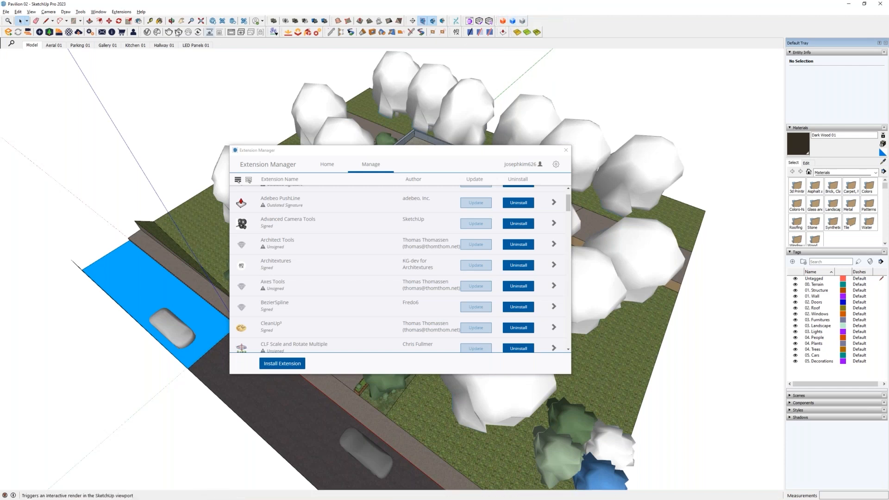
pyautogui.click(121, 12)
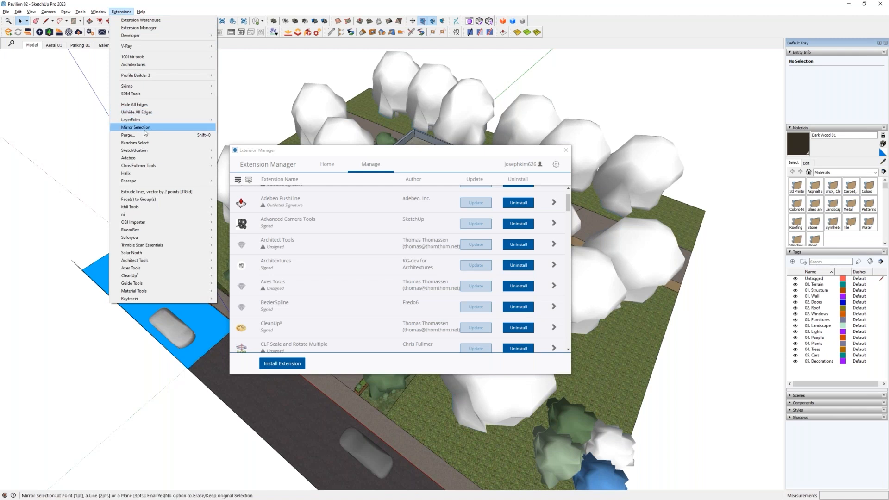
pyautogui.moveTo(146, 154)
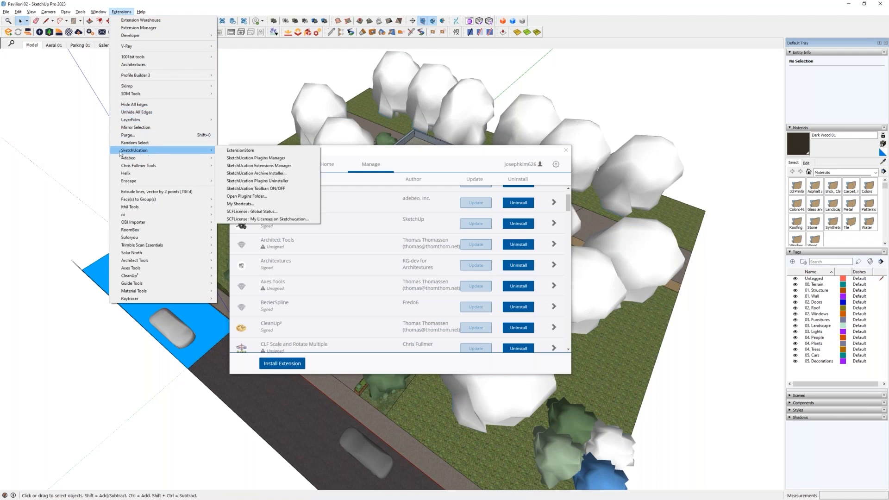
pyautogui.click(255, 158)
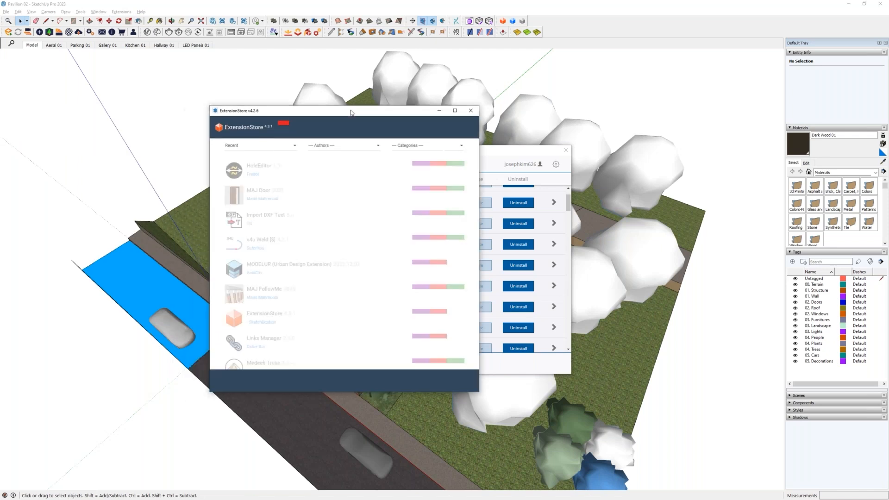
pyautogui.moveTo(333, 114); pyautogui.dragTo(163, 133)
pyautogui.moveTo(344, 153); pyautogui.dragTo(433, 150)
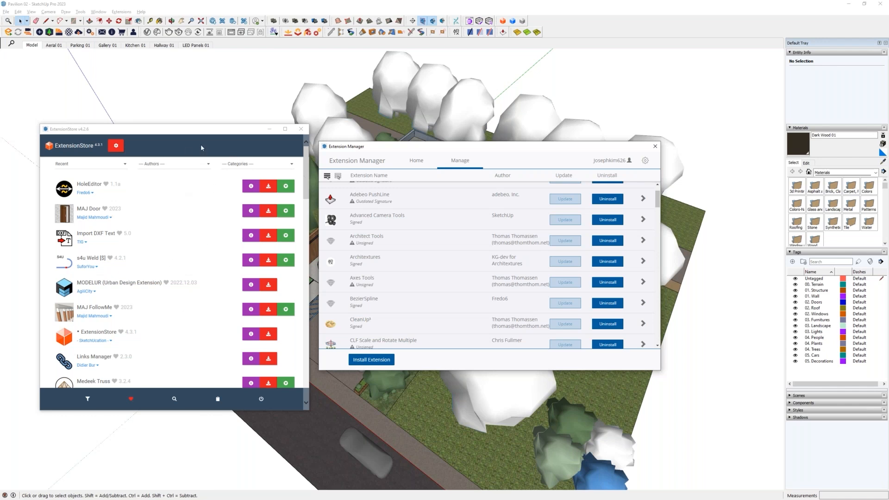
pyautogui.moveTo(206, 135); pyautogui.dragTo(225, 120)
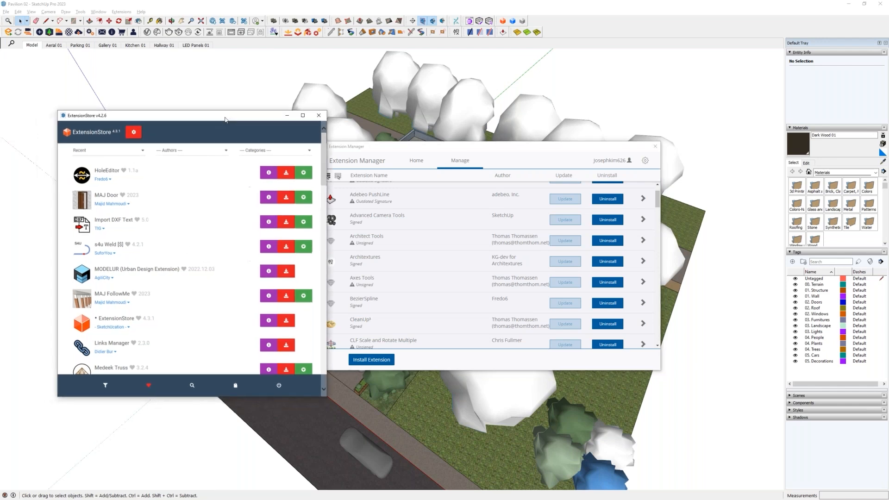
# - Review the extension updates, downloads and member profile in the ExtensionStore settings
pyautogui.click(134, 132)
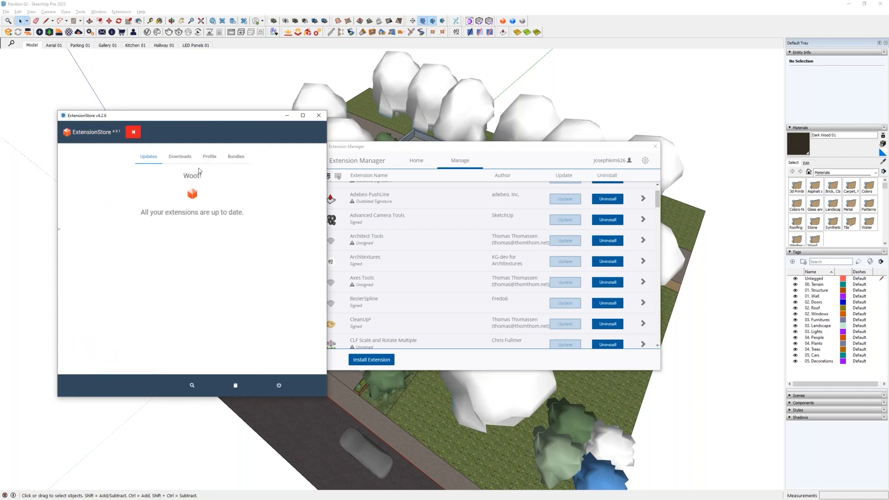
pyautogui.click(181, 157)
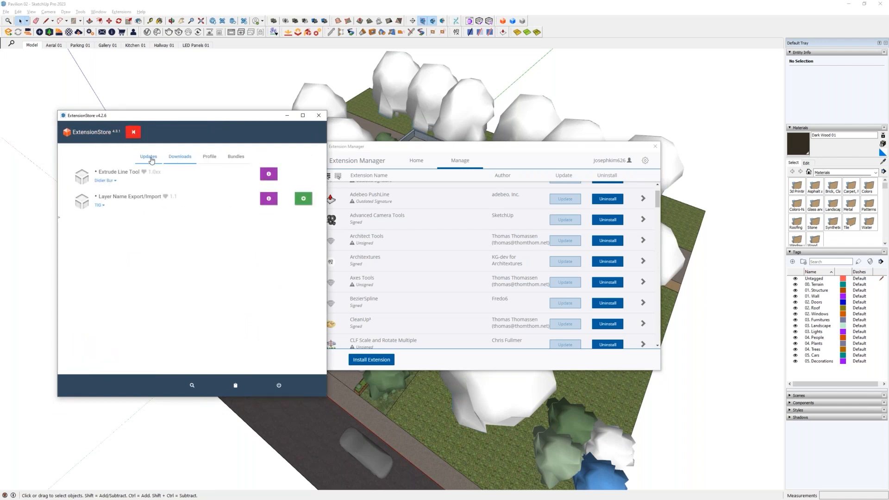
pyautogui.click(204, 157)
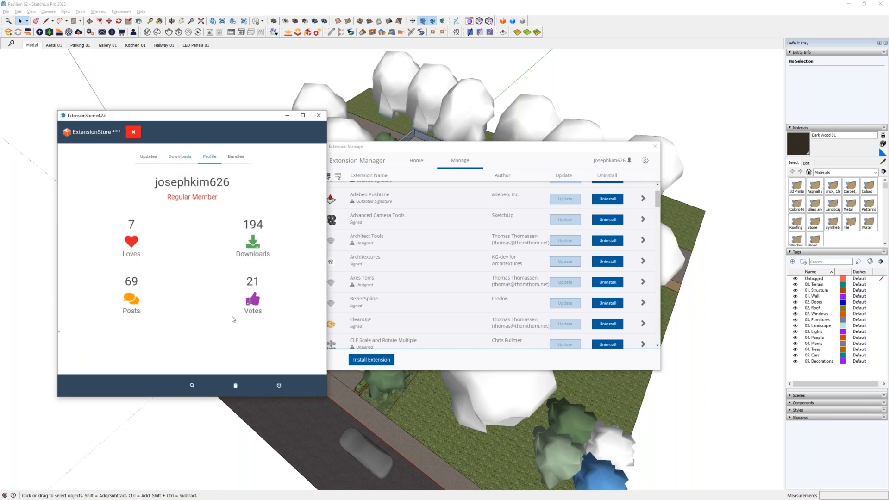
pyautogui.doubleClick(160, 181)
pyautogui.click(237, 200)
# - Show the saved bundles in the ExtensionStore and browse through the list
pyautogui.click(236, 157)
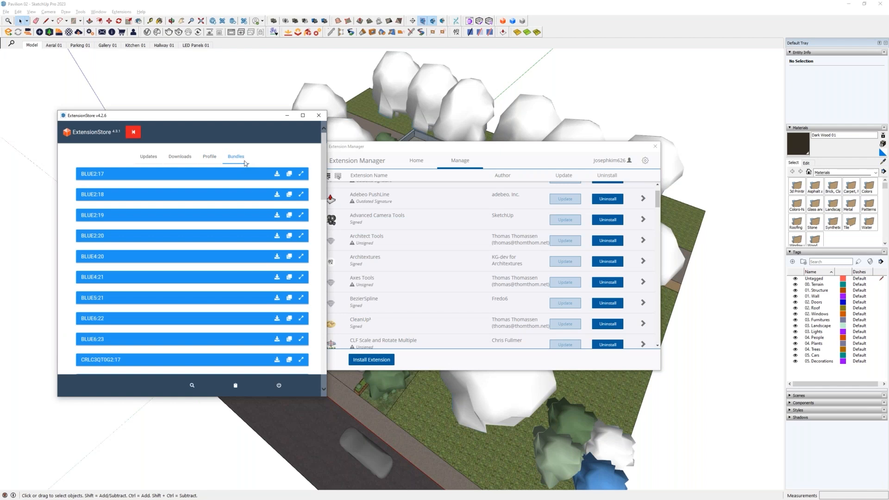
pyautogui.moveTo(325, 147); pyautogui.dragTo(315, 172)
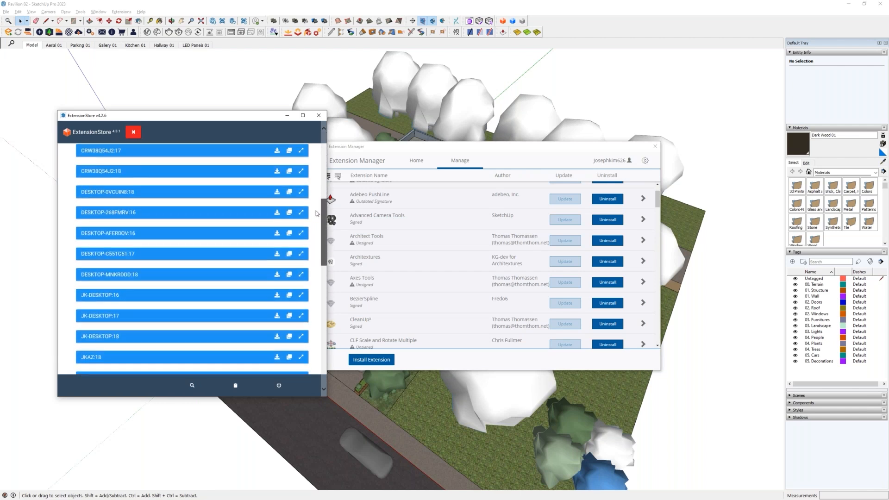
pyautogui.moveTo(316, 238); pyautogui.dragTo(315, 296)
pyautogui.scroll(-5, 315, 298)
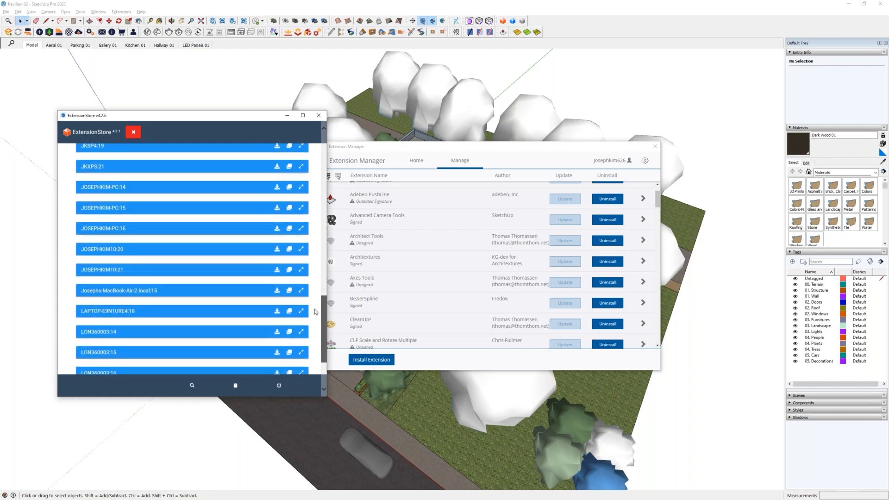
# - Expand the LON360003:15 bundle and examine the extensions it contains
pyautogui.click(301, 288)
pyautogui.scroll(-1, 233, 307)
pyautogui.scroll(-10, 233, 307)
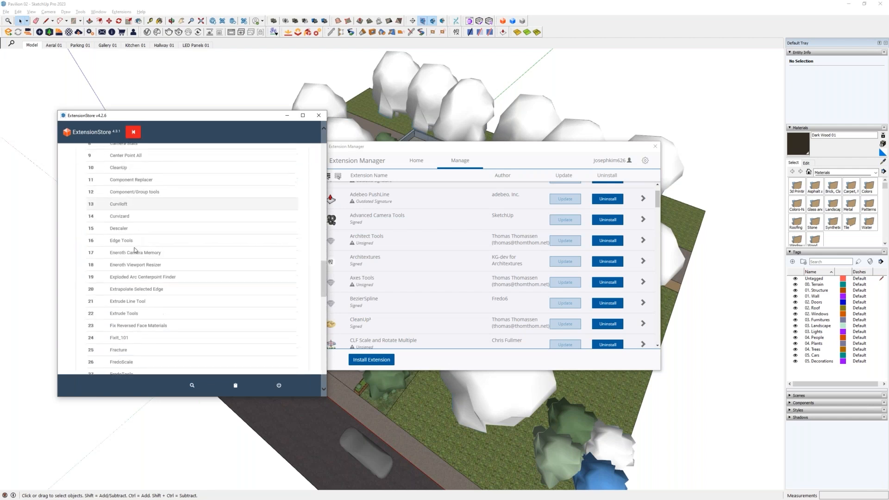
pyautogui.scroll(-9, 234, 307)
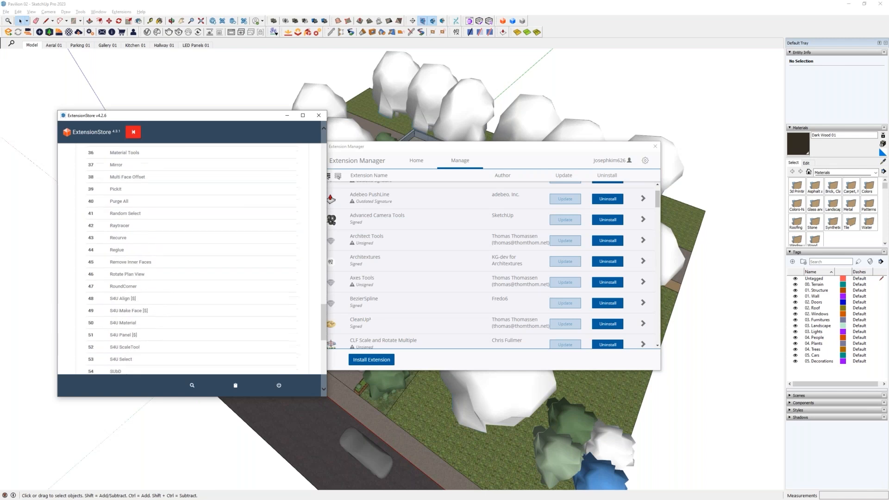
pyautogui.scroll(-4, 192, 259)
pyautogui.scroll(3, 95, 337)
pyautogui.scroll(-1, 107, 338)
pyautogui.moveTo(135, 345); pyautogui.dragTo(84, 343)
pyautogui.click(146, 317)
pyautogui.scroll(14, 147, 301)
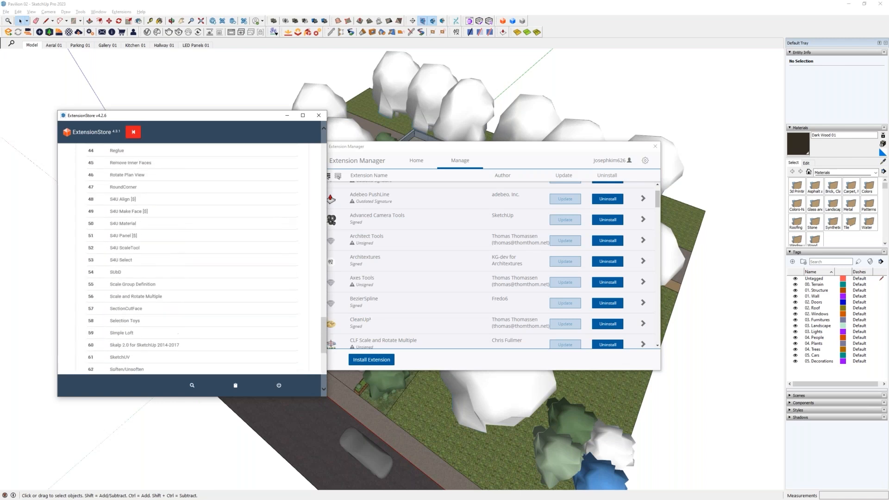
pyautogui.scroll(9, 148, 281)
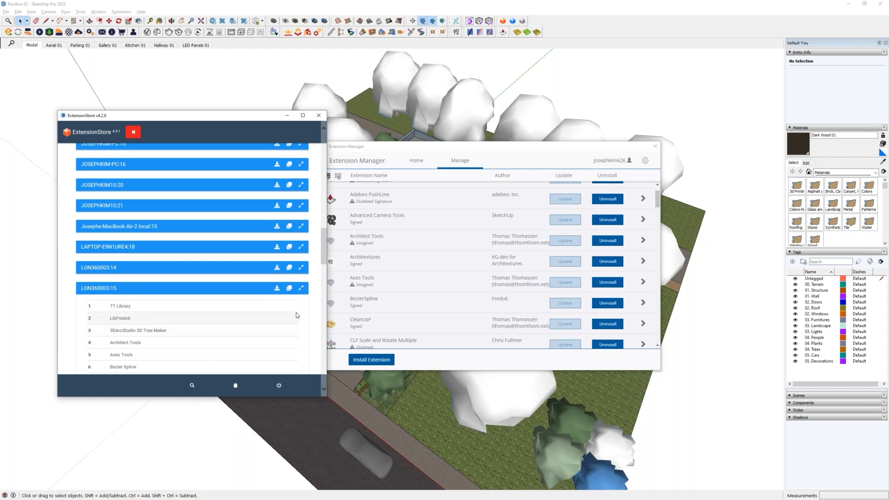
# - Return to the start of the bundle list and move the Extension Manager window clear of the ExtensionStore
pyautogui.scroll(10, 298, 312)
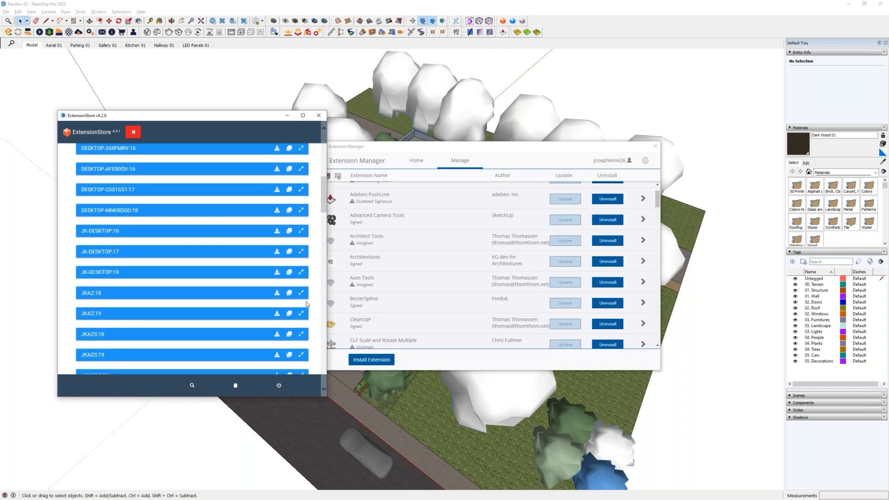
pyautogui.scroll(4, 306, 304)
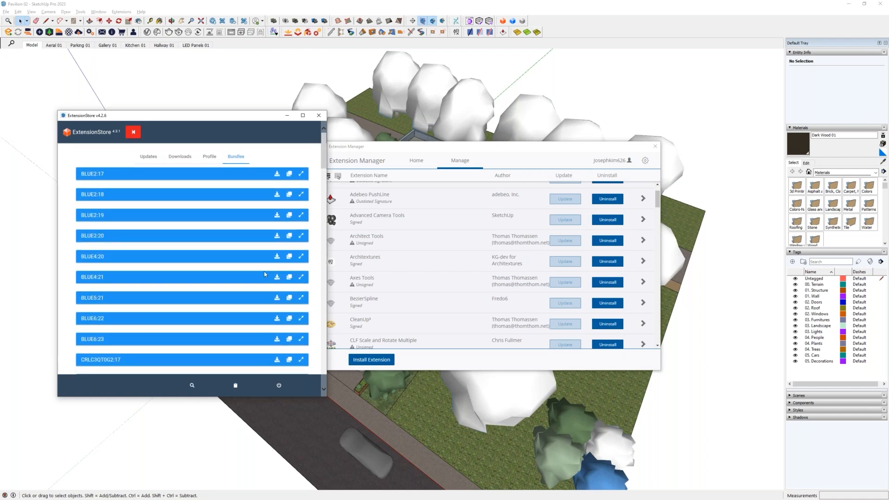
pyautogui.moveTo(362, 146); pyautogui.dragTo(392, 136)
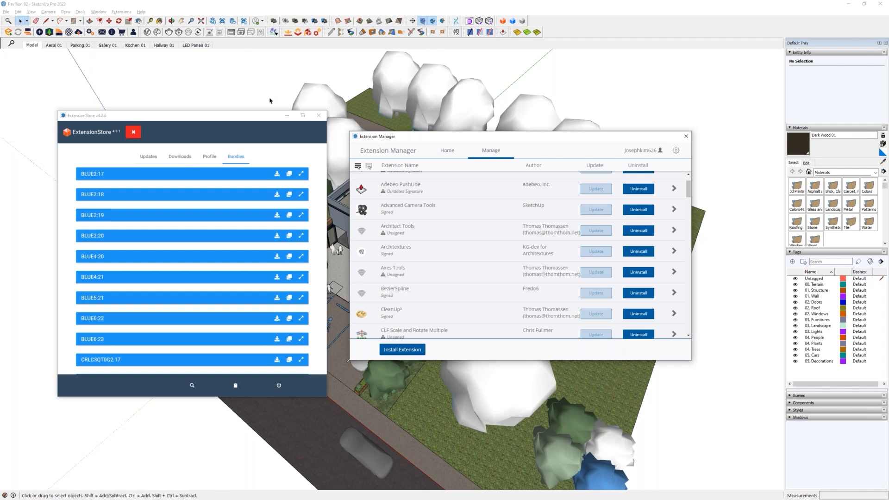
# - Look over the tool and extension commands, then close the Extension Manager and ExtensionStore windows
pyautogui.click(122, 12)
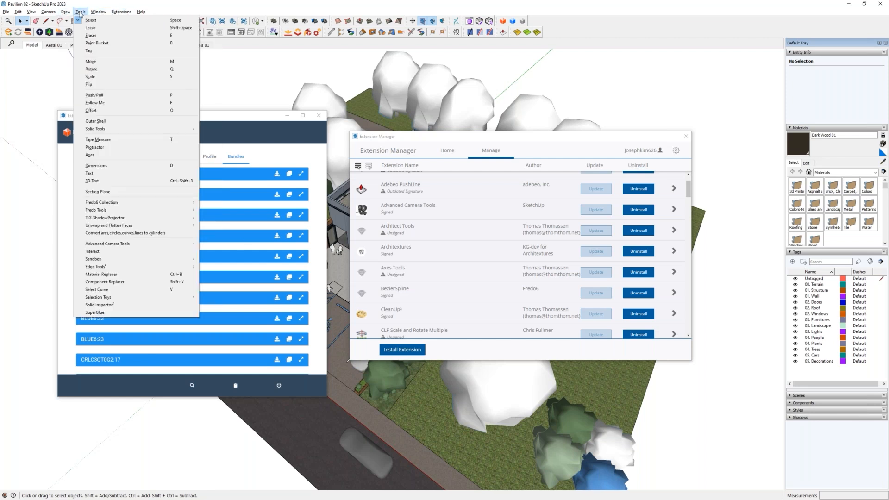
pyautogui.click(323, 119)
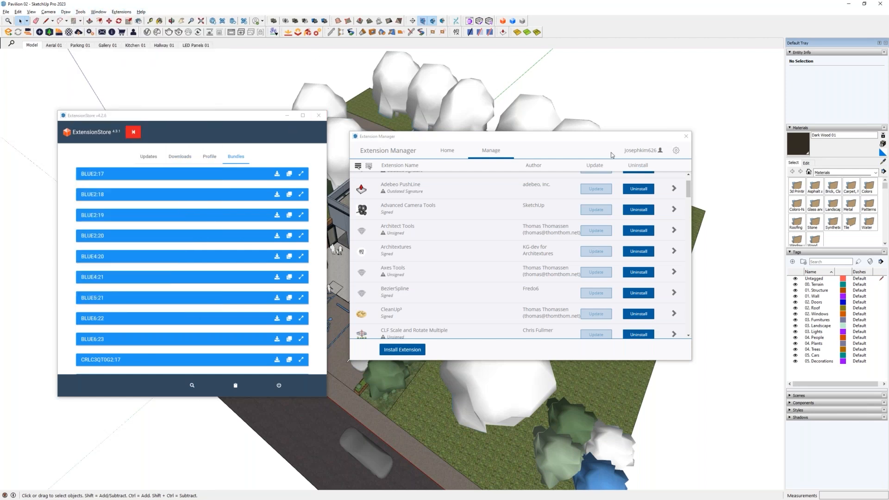
pyautogui.click(686, 136)
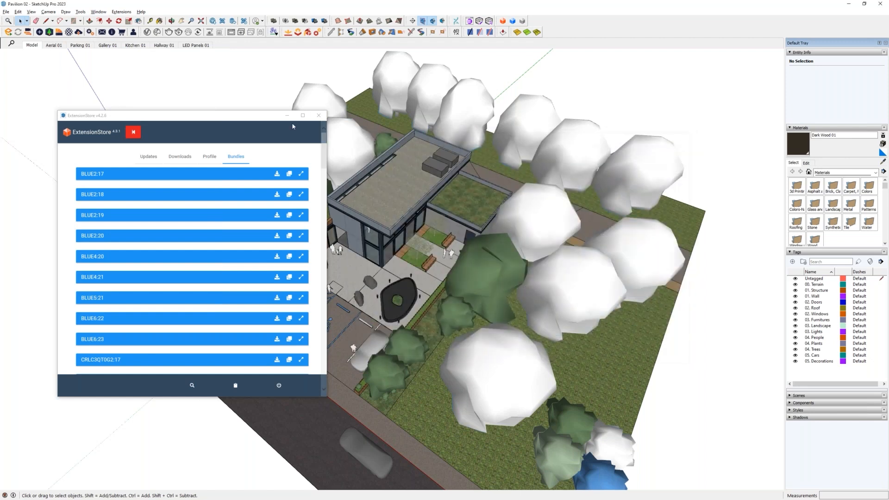
pyautogui.click(318, 116)
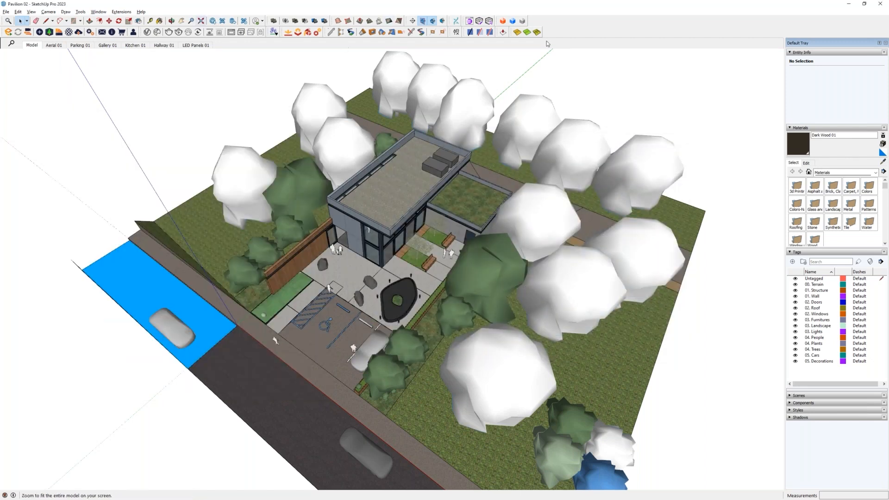
# - Check the list of available toolbars, including those added by extensions, and dismiss it without changing any
pyautogui.rightClick(562, 30)
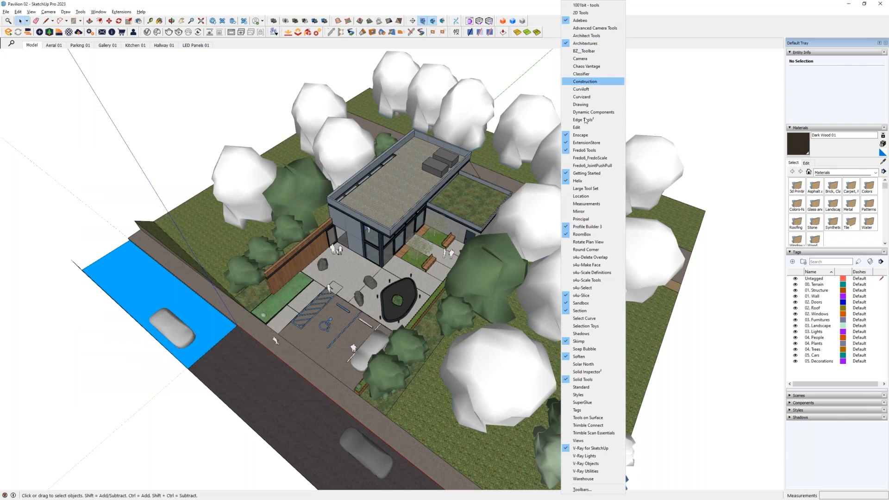
pyautogui.click(554, 23)
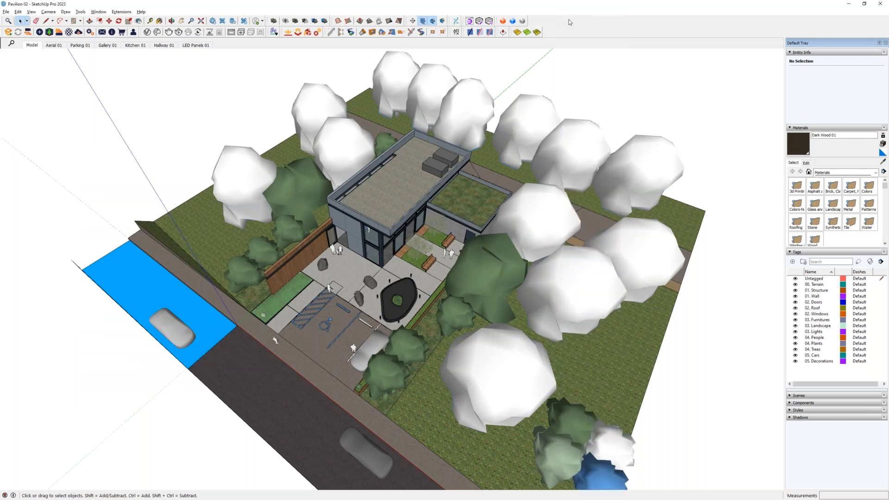
pyautogui.rightClick(569, 23)
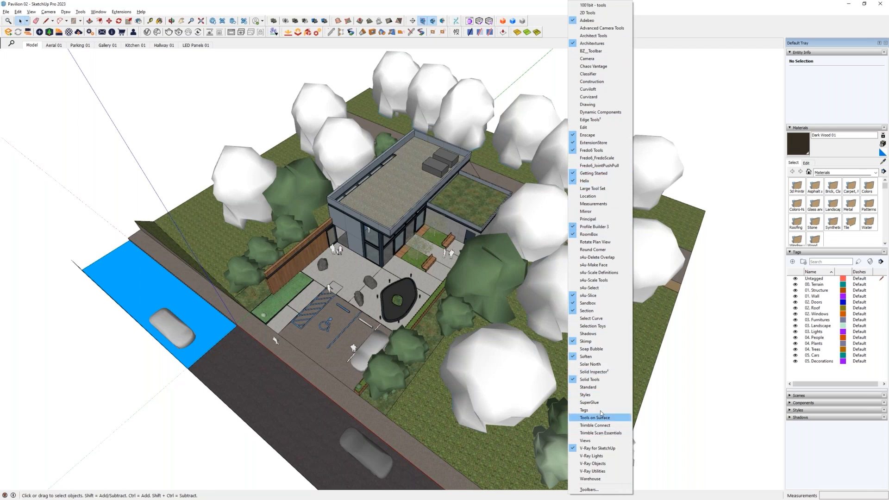
pyautogui.click(549, 22)
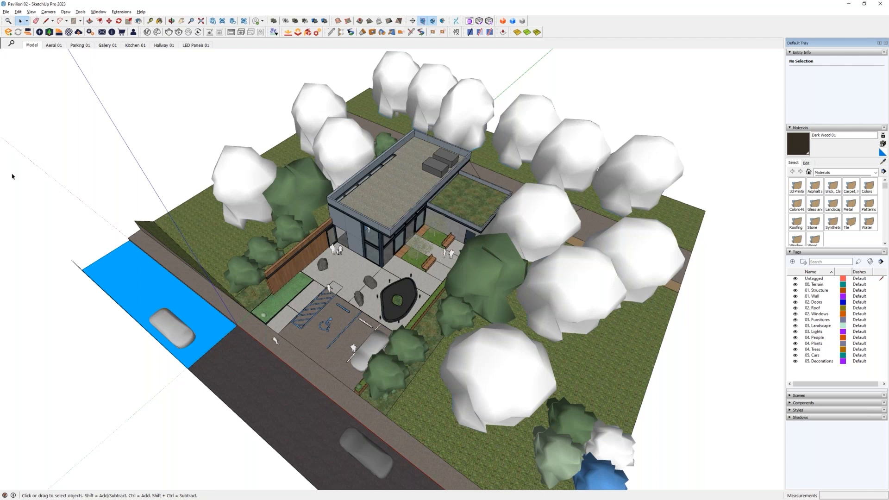
# - Switch to the SketchUp Extensions PDF in Acrobat, view the White Outlined 2D People page, and return to SketchUp
pyautogui.moveTo(0, 176); pyautogui.dragTo(431, 0)
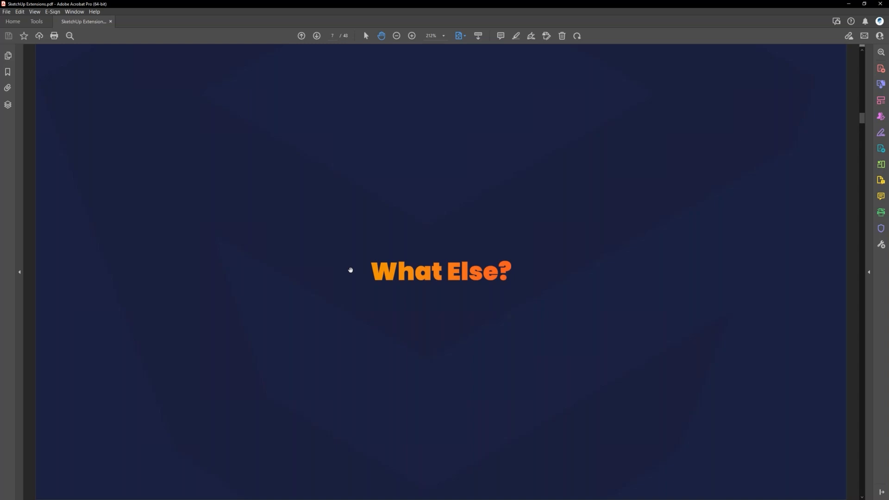
pyautogui.scroll(-1, 350, 269)
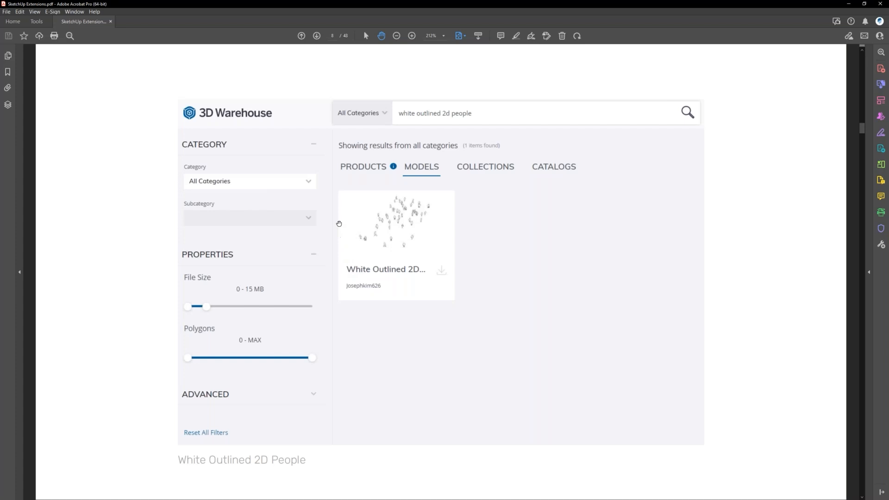
pyautogui.moveTo(369, 4)
pyautogui.mouseDown()
pyautogui.moveTo(326, 28)
pyautogui.moveTo(0, 116)
pyautogui.mouseUp()
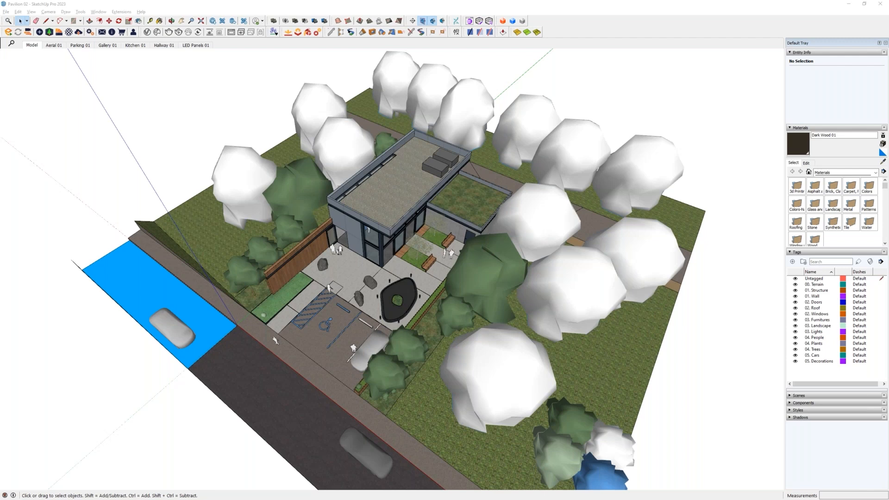
# - Bring the 3D Warehouse browser window over the SketchUp model and browse the site's home page
pyautogui.moveTo(0, 139)
pyautogui.mouseDown()
pyautogui.moveTo(95, 133)
pyautogui.moveTo(204, 109)
pyautogui.moveTo(193, 95)
pyautogui.mouseUp()
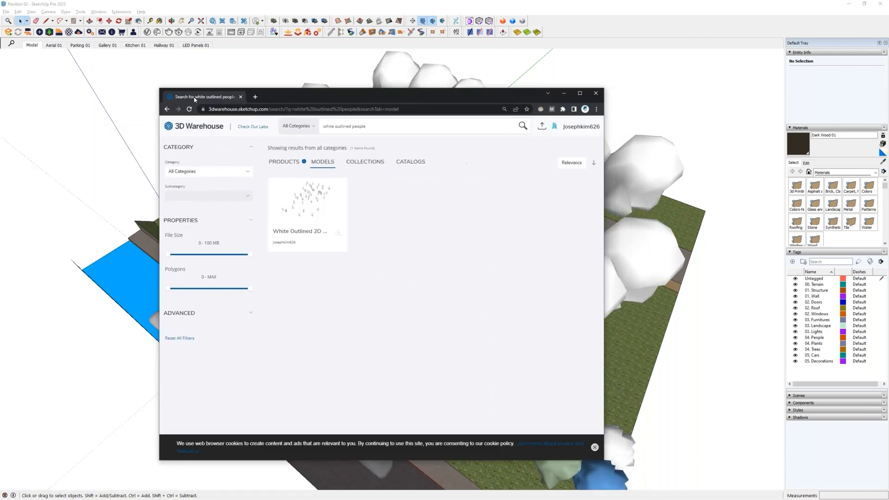
pyautogui.click(199, 129)
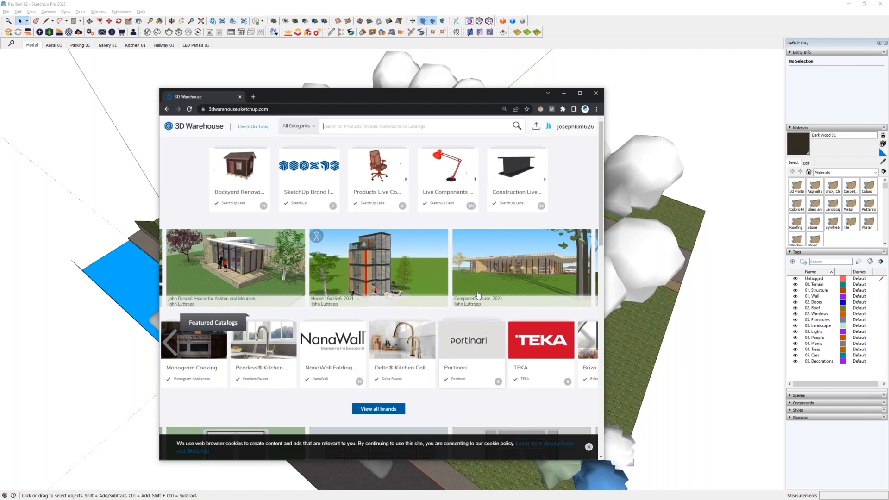
pyautogui.scroll(-5, 454, 288)
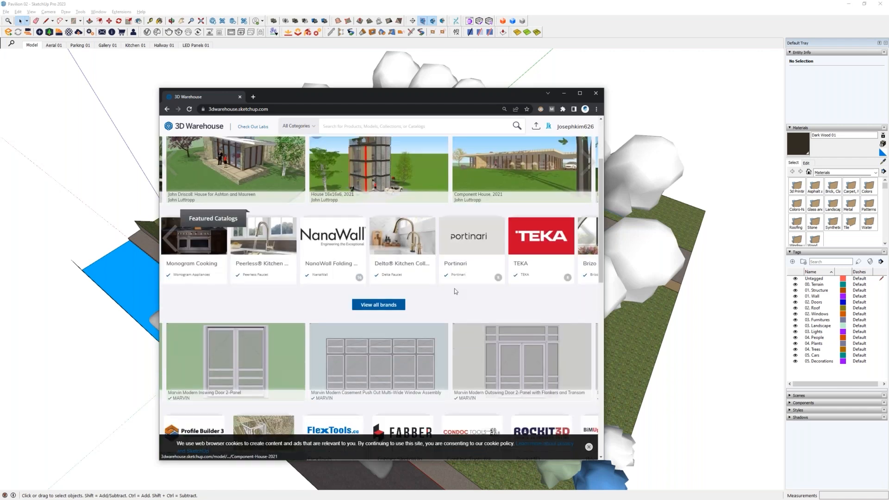
pyautogui.scroll(-3, 455, 289)
pyautogui.scroll(8, 455, 290)
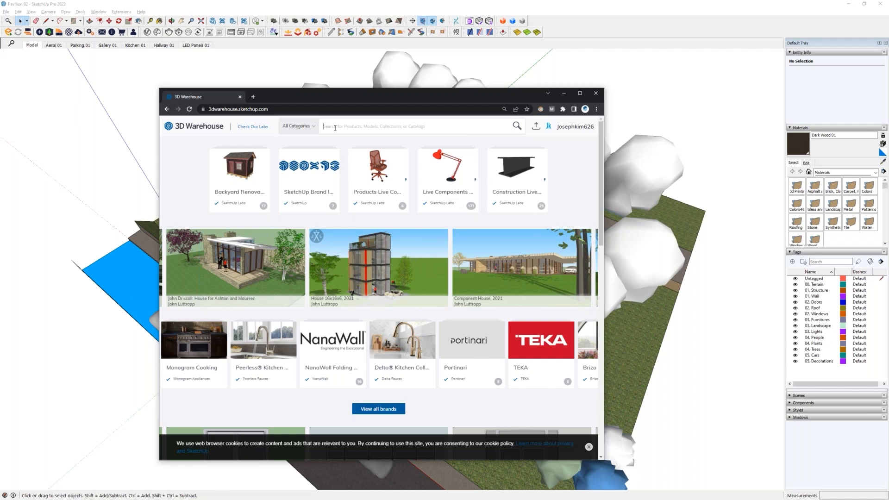
# - Search 3D Warehouse for "white outlined people" and show the results for models
pyautogui.write('white outlined people')
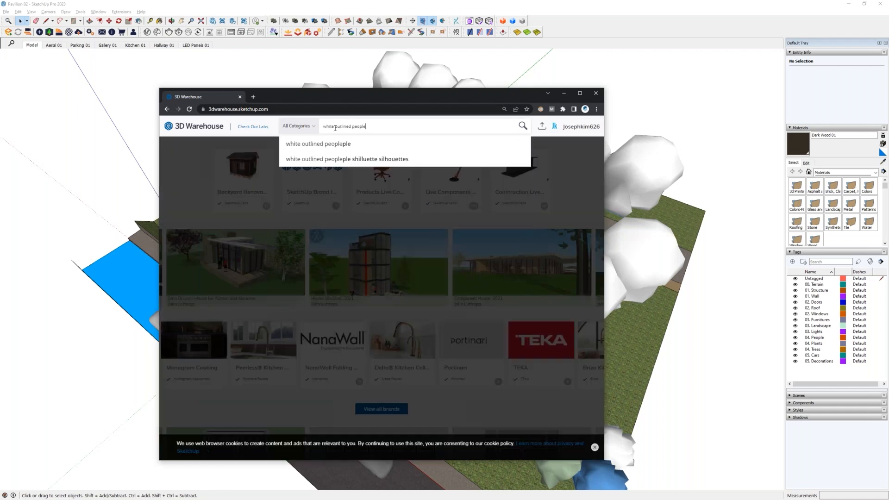
pyautogui.press('Return')
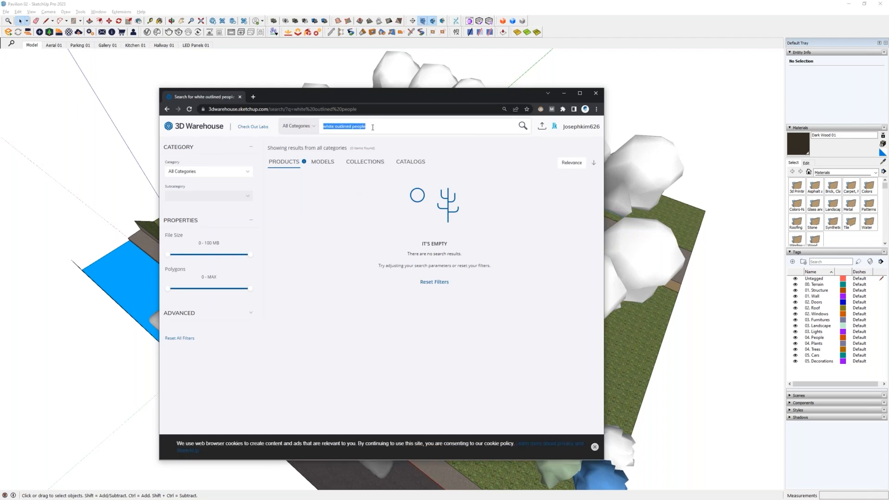
pyautogui.moveTo(369, 127); pyautogui.dragTo(328, 123)
pyautogui.click(326, 166)
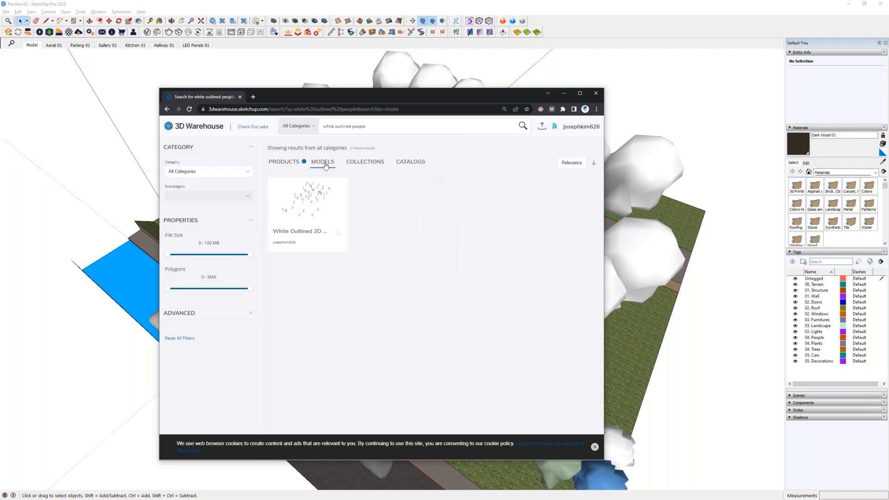
# - Open the White Outlined 2D People model in the results and download it as a SketchUp file
pyautogui.click(315, 206)
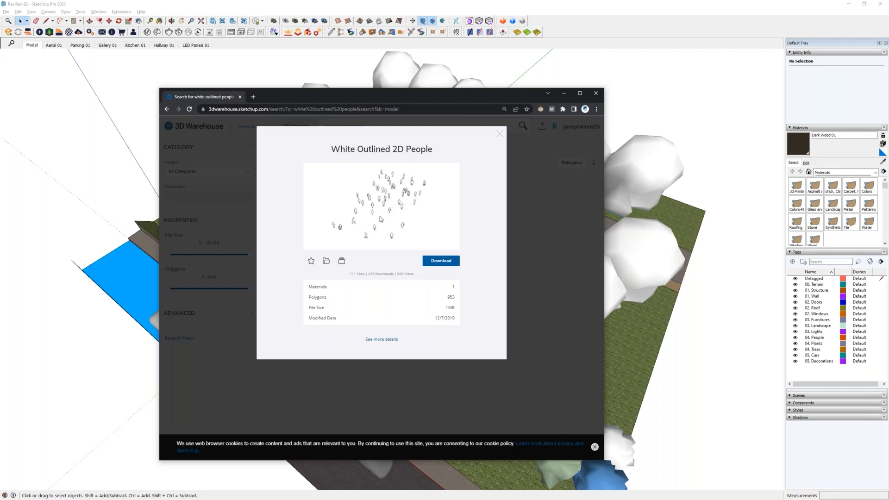
pyautogui.click(444, 262)
pyautogui.click(442, 275)
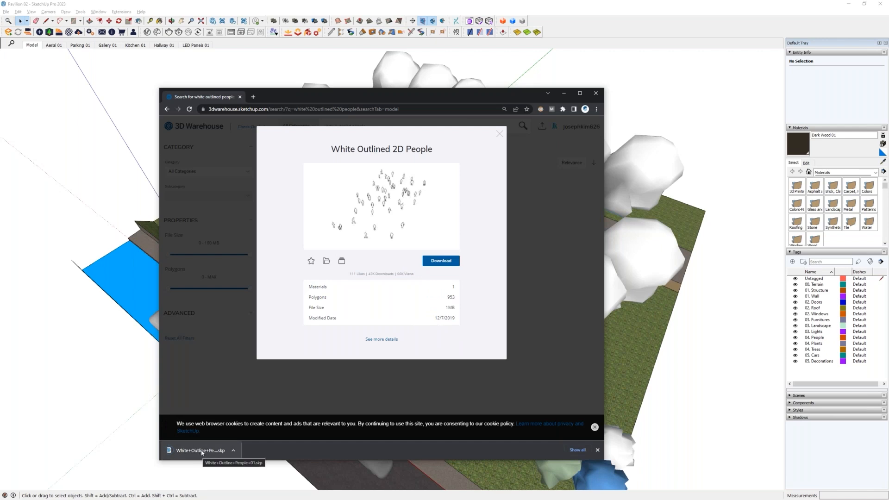
# - Bring the downloaded people file into the Pavilion 02 model and move it onto the grass beside the building
pyautogui.moveTo(200, 455)
pyautogui.mouseDown()
pyautogui.moveTo(648, 352)
pyautogui.moveTo(573, 365)
pyautogui.mouseUp()
pyautogui.keyDown('shift'); pyautogui.moveTo(476, 307); pyautogui.dragTo(518, 311, button='middle'); pyautogui.keyUp('shift')
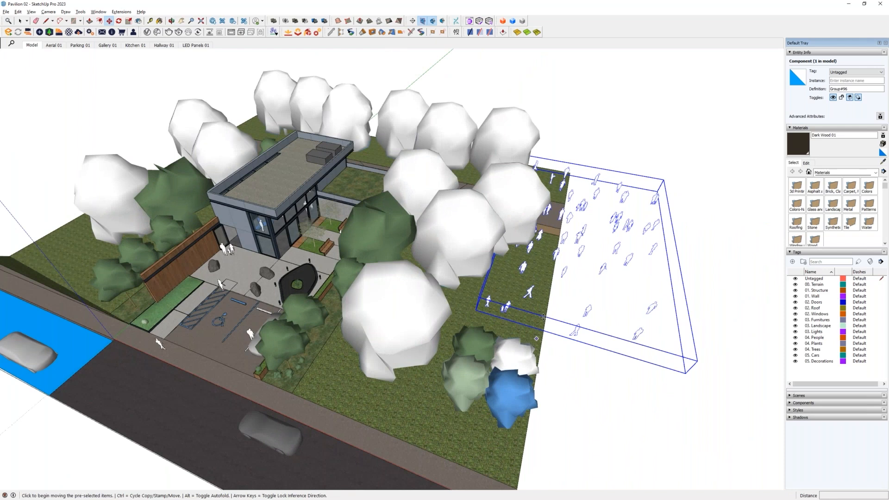
pyautogui.click(544, 289)
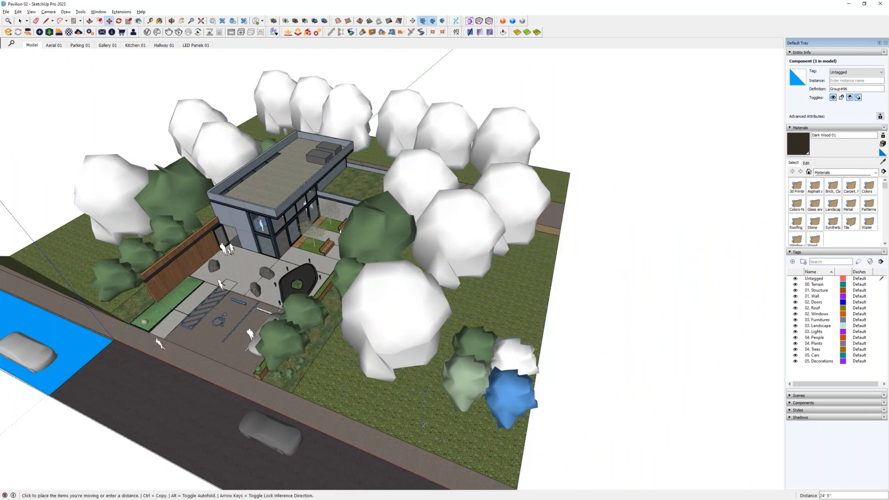
pyautogui.click(396, 392)
pyautogui.press('space')
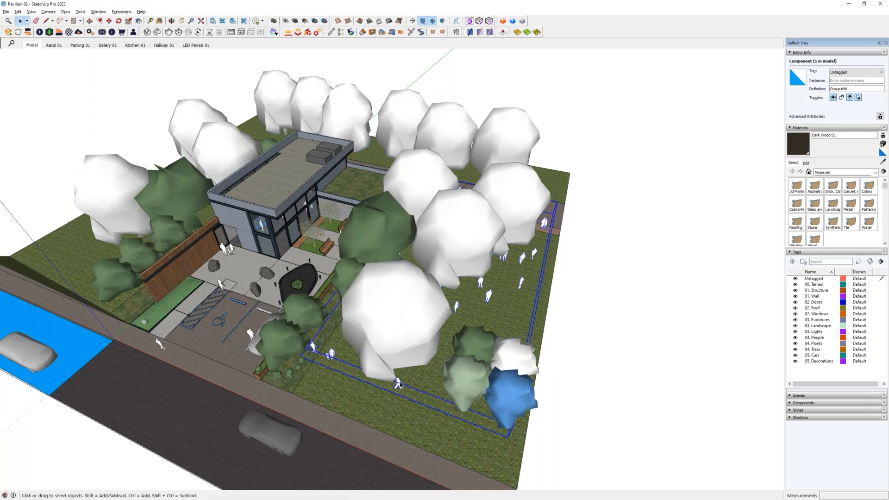
# - Open the people component for editing, inspect its figures with the rest of the model hidden, and show the surroundings again
pyautogui.doubleClick(398, 384)
pyautogui.press('i')
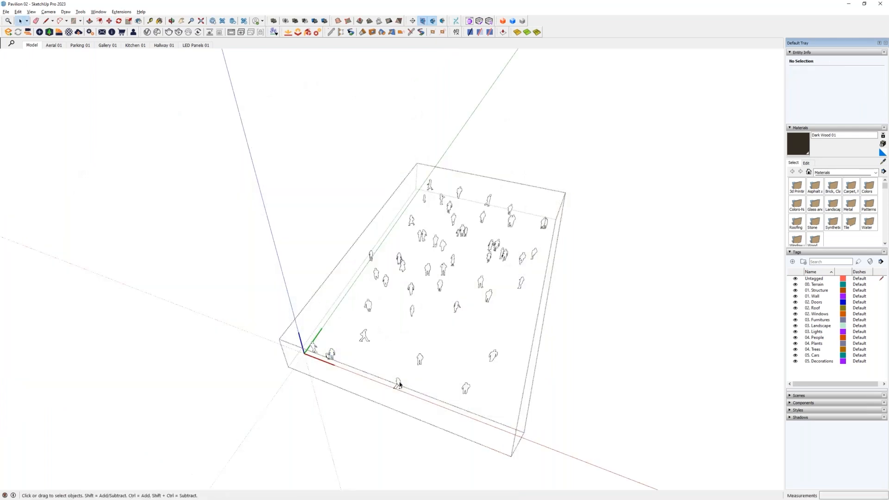
pyautogui.moveTo(446, 365); pyautogui.dragTo(406, 359, button='middle')
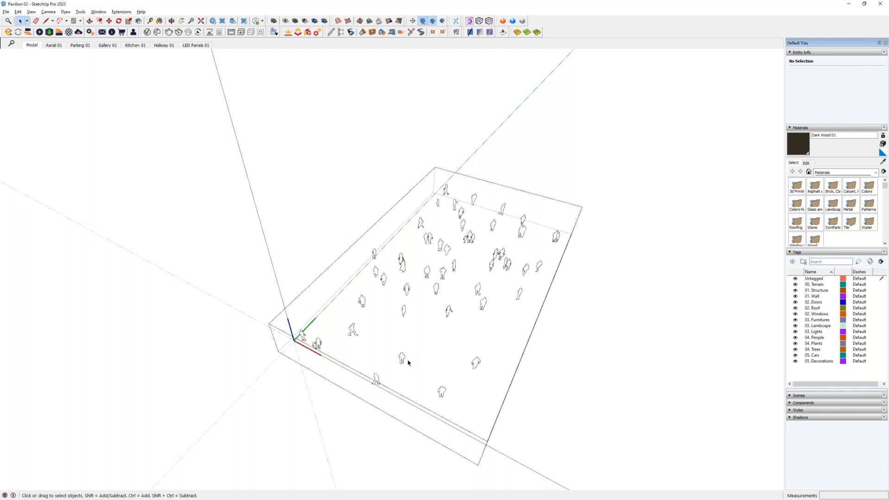
pyautogui.press('i')
pyautogui.hotkey('alt', 'Tab')
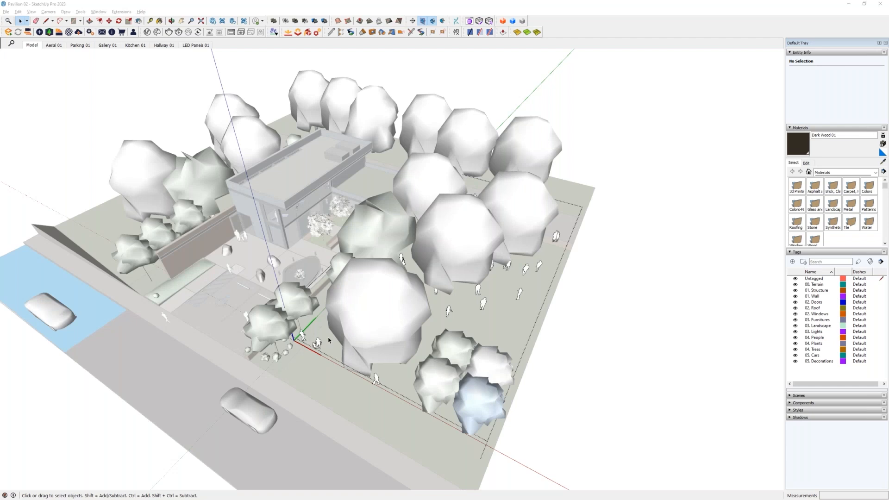
# - Open SketchUcation's My Shortcuts list and review the assigned shortcuts from the File section through to Extensions
pyautogui.click(124, 11)
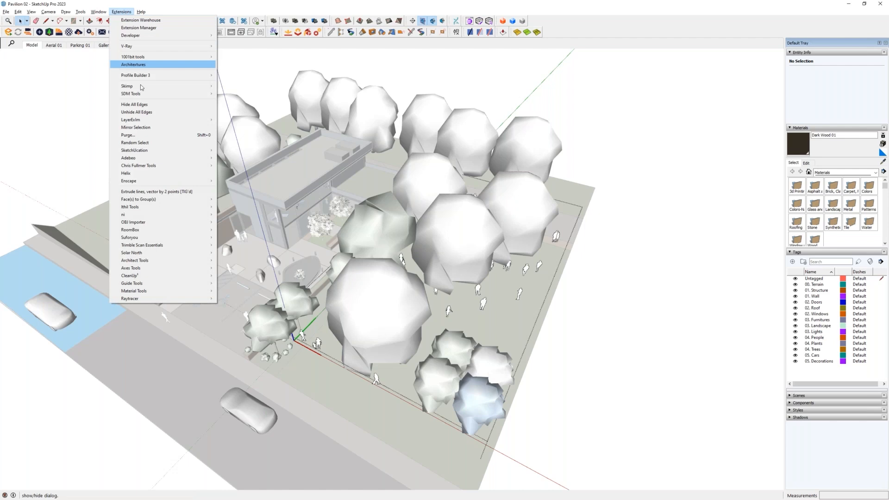
pyautogui.moveTo(154, 156)
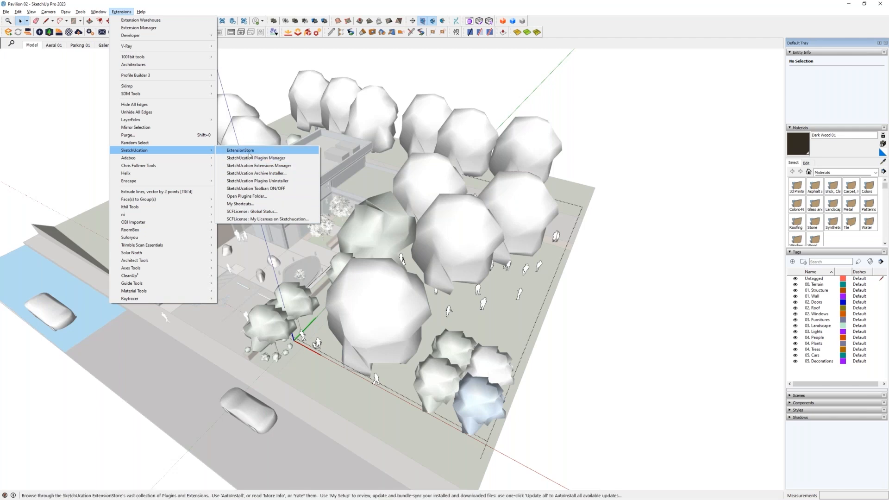
pyautogui.click(244, 204)
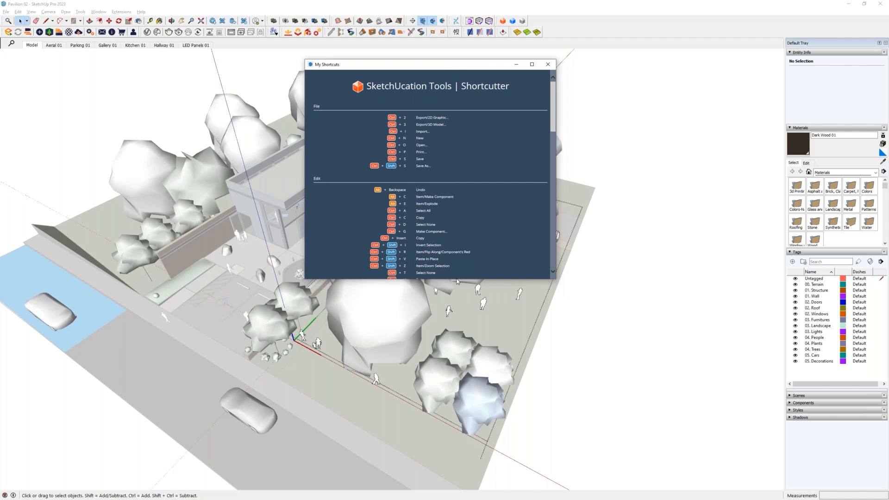
pyautogui.scroll(-5, 468, 219)
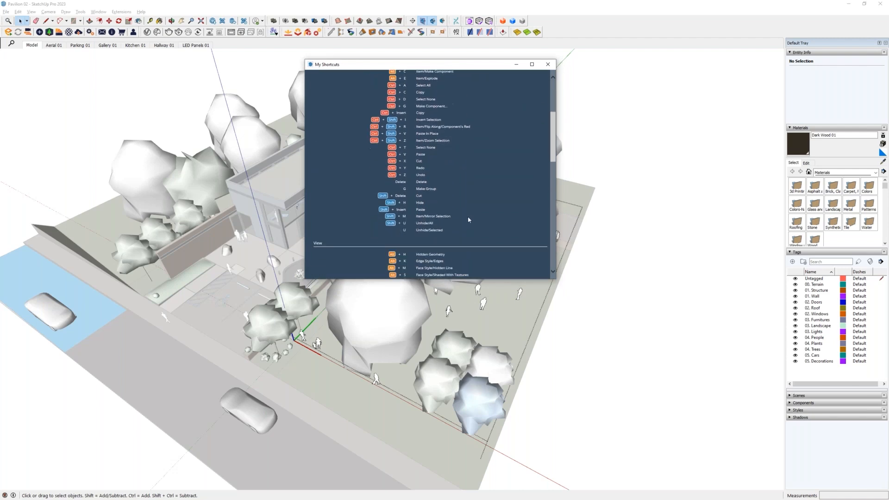
pyautogui.scroll(-3, 468, 220)
pyautogui.scroll(-3, 469, 220)
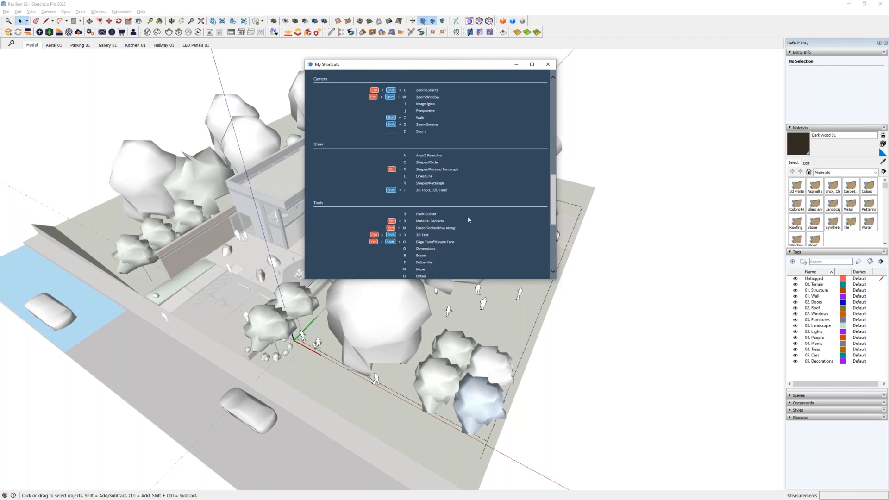
pyautogui.scroll(-1, 469, 219)
pyautogui.scroll(5, 468, 220)
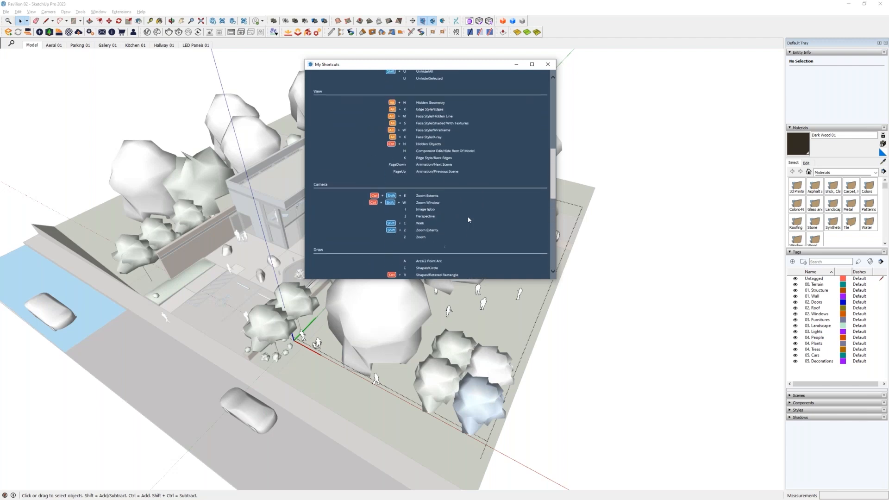
pyautogui.scroll(5, 469, 219)
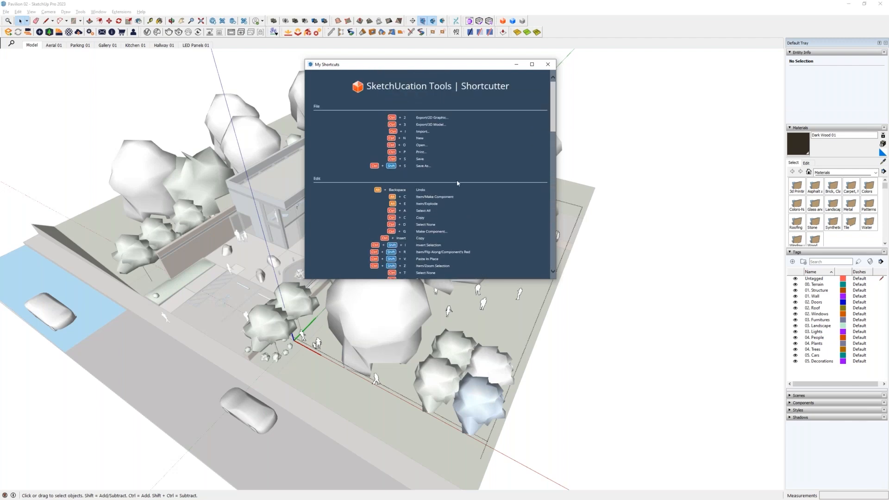
pyautogui.scroll(-3, 457, 182)
pyautogui.scroll(-8, 457, 183)
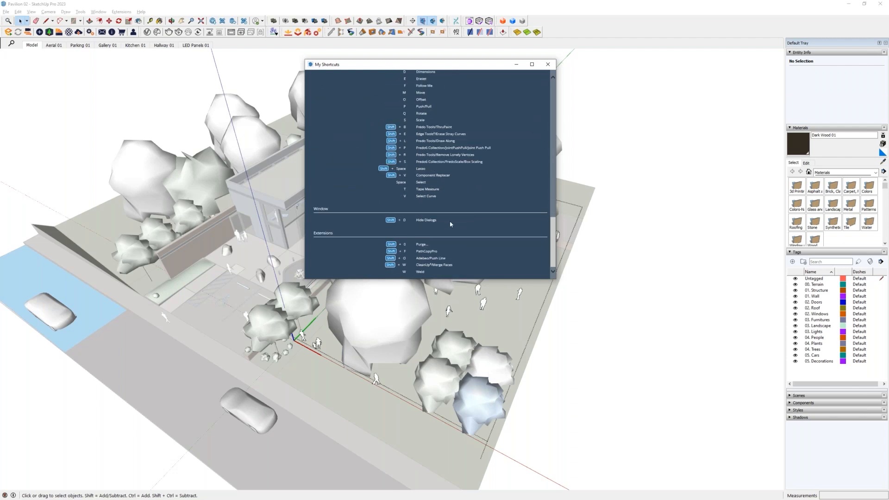
pyautogui.moveTo(435, 66); pyautogui.dragTo(425, 102)
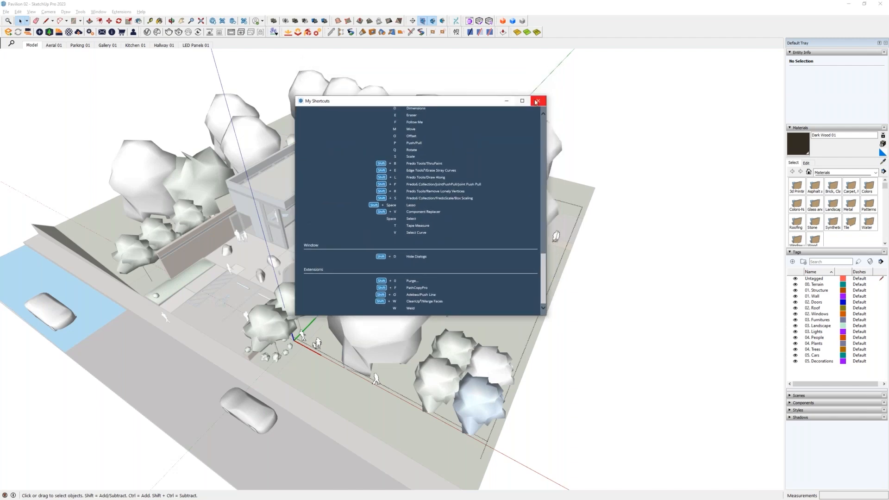
# - Review the shortcuts listed beside the Tools commands and leave the people component's editing mode
pyautogui.click(80, 12)
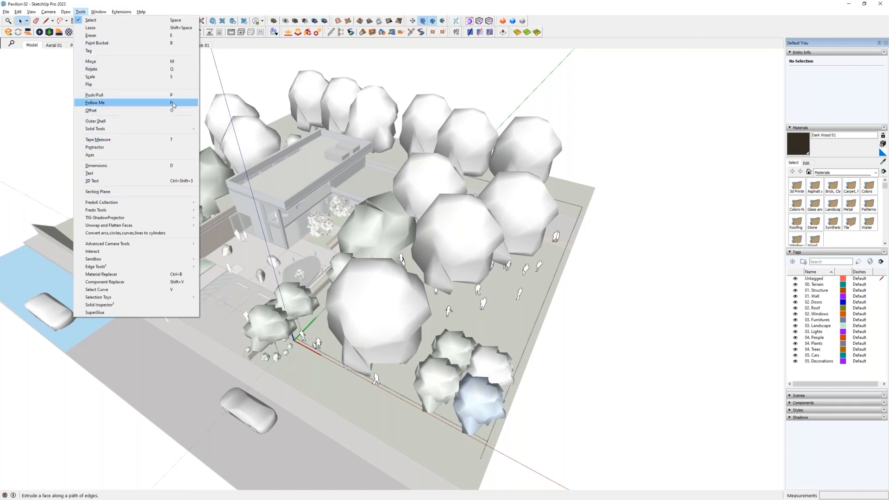
pyautogui.click(170, 8)
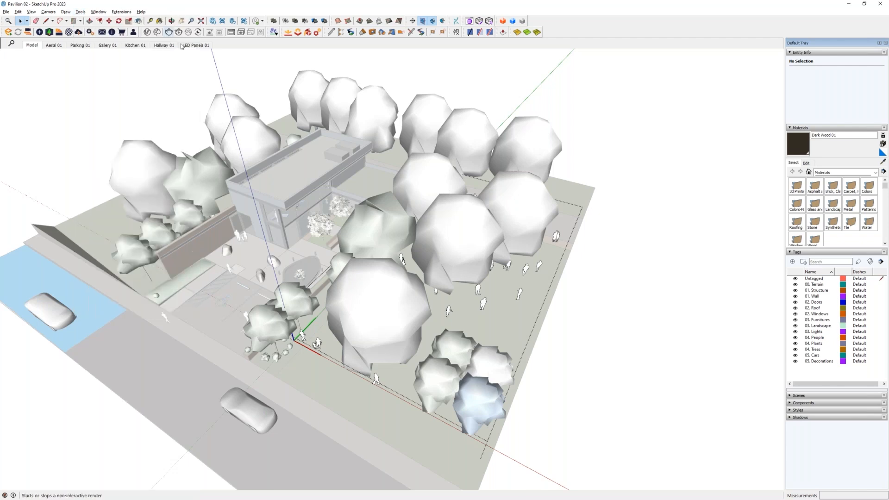
pyautogui.click(626, 282)
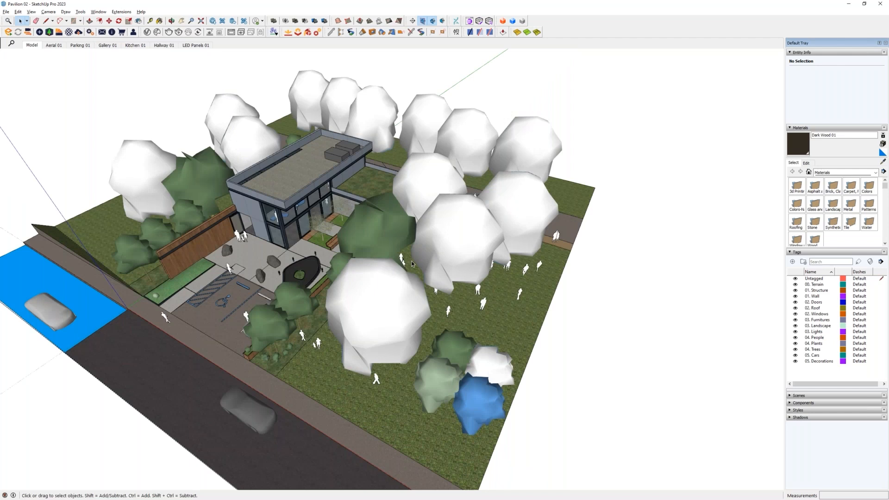
# - Bring up the edge settings of the Default Style and collapse the tag list to make room for them
pyautogui.press('alt')
pyautogui.keyDown('shift'); pyautogui.moveTo(350, 306); pyautogui.dragTo(491, 300, button='middle'); pyautogui.keyUp('shift')
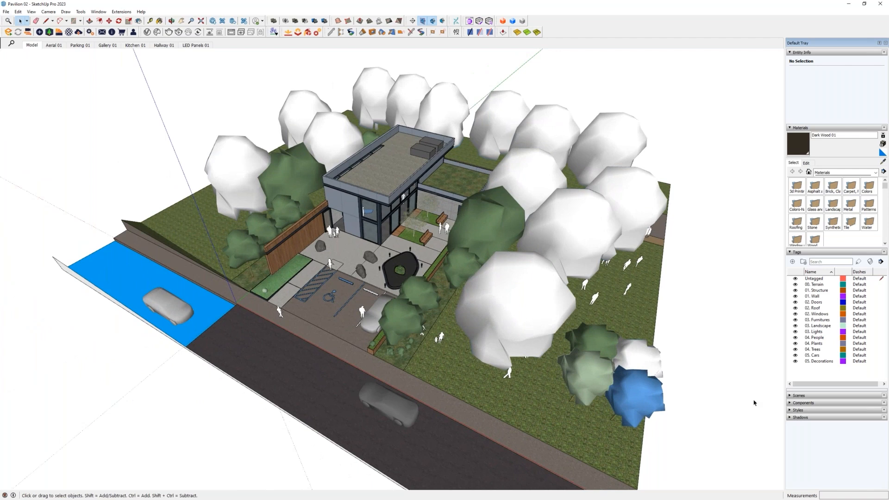
pyautogui.click(796, 410)
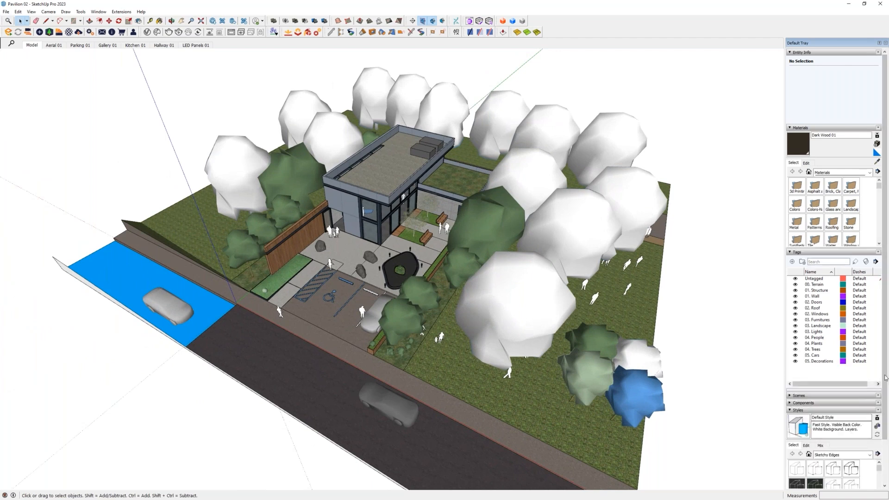
pyautogui.moveTo(885, 375); pyautogui.dragTo(885, 420)
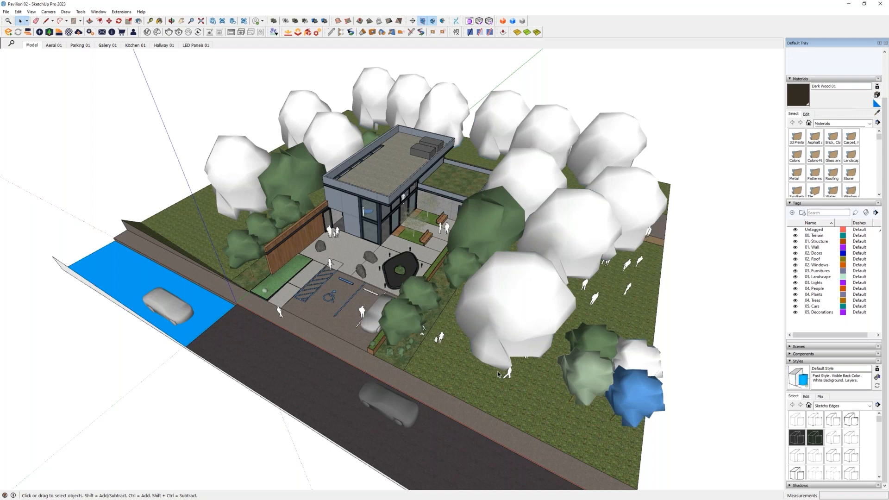
pyautogui.click(806, 397)
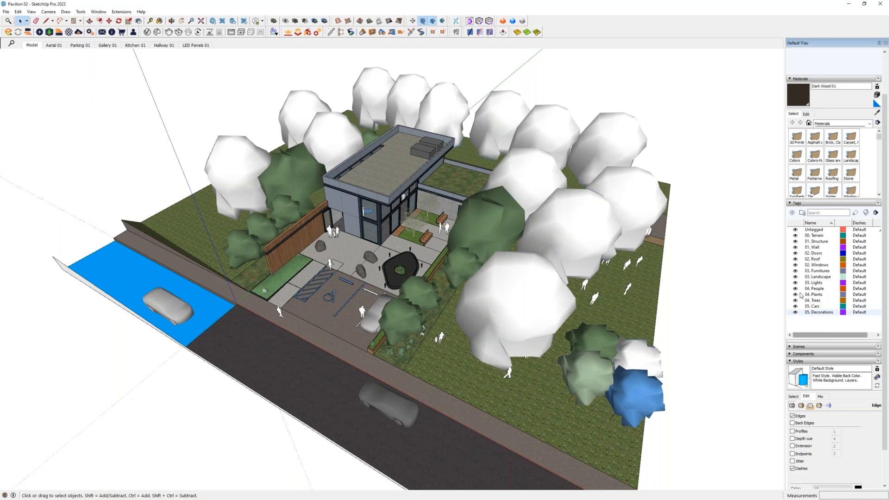
pyautogui.click(792, 203)
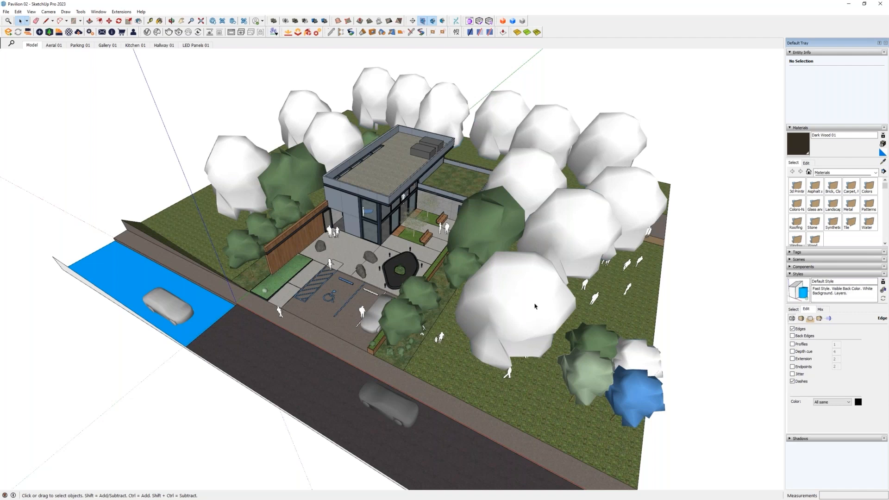
# - Select the simplified car standing on the blue section of the road
pyautogui.moveTo(510, 306); pyautogui.dragTo(533, 318, button='middle')
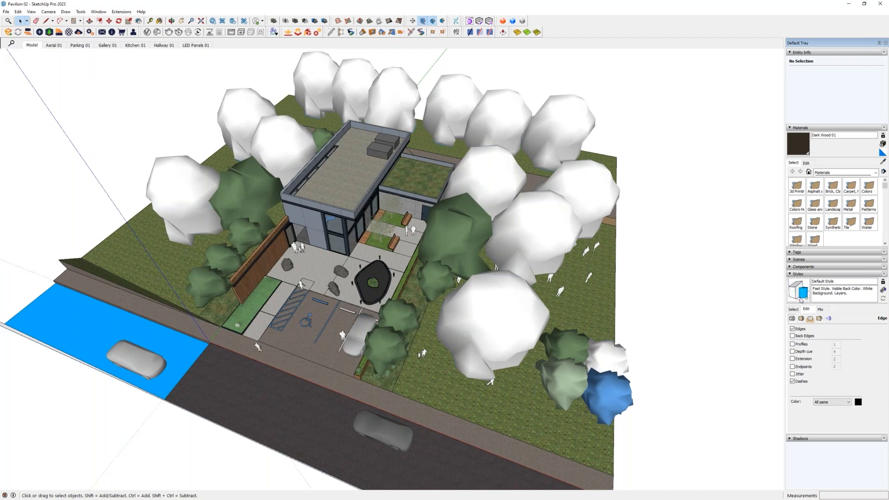
pyautogui.keyDown('shift'); pyautogui.moveTo(29, 328); pyautogui.dragTo(152, 316, button='middle'); pyautogui.keyUp('shift')
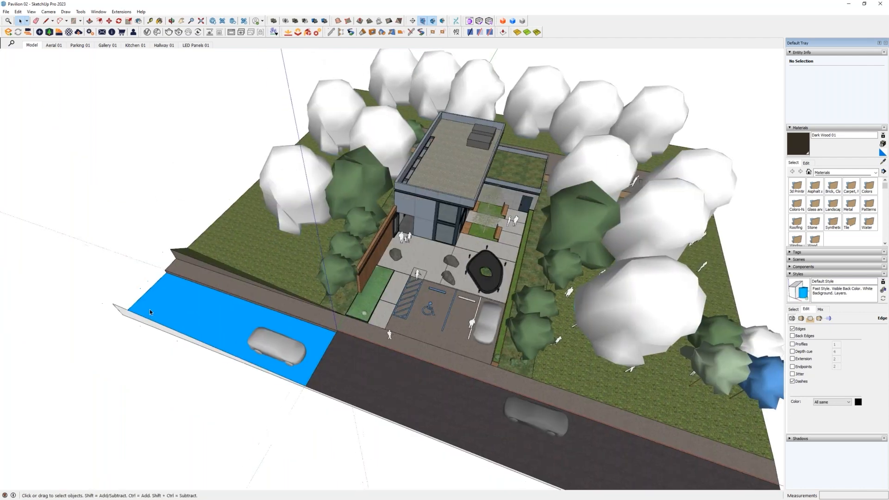
pyautogui.moveTo(93, 250); pyautogui.dragTo(351, 411)
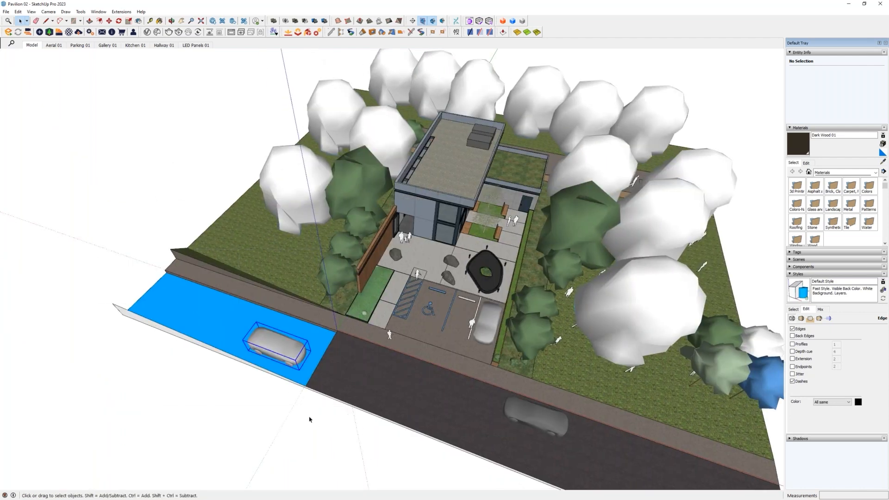
pyautogui.moveTo(352, 411); pyautogui.dragTo(456, 360, button='middle')
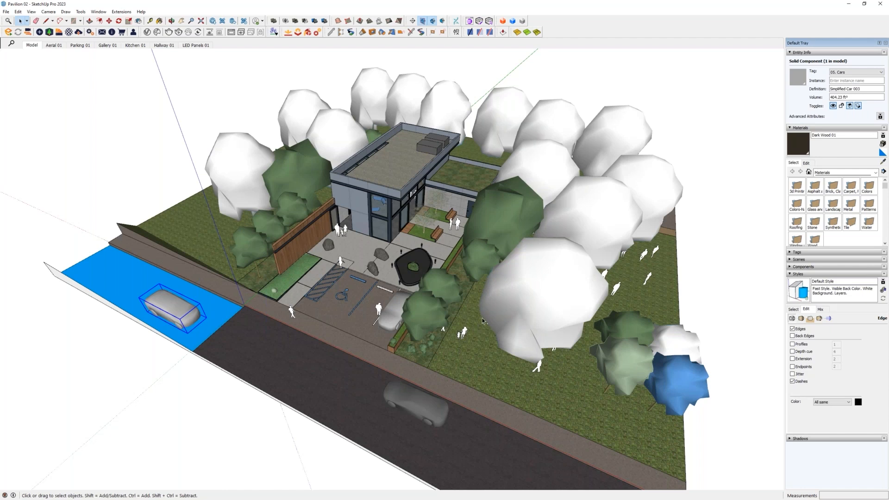
pyautogui.moveTo(546, 376); pyautogui.dragTo(548, 333, button='middle')
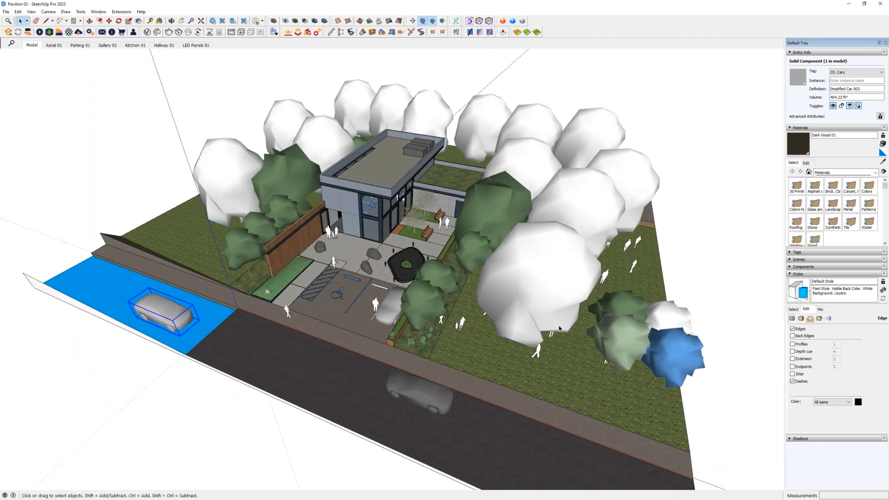
# - Open the style's face settings and view the colour picker for the back colour, leaving the colour as it is
pyautogui.click(801, 319)
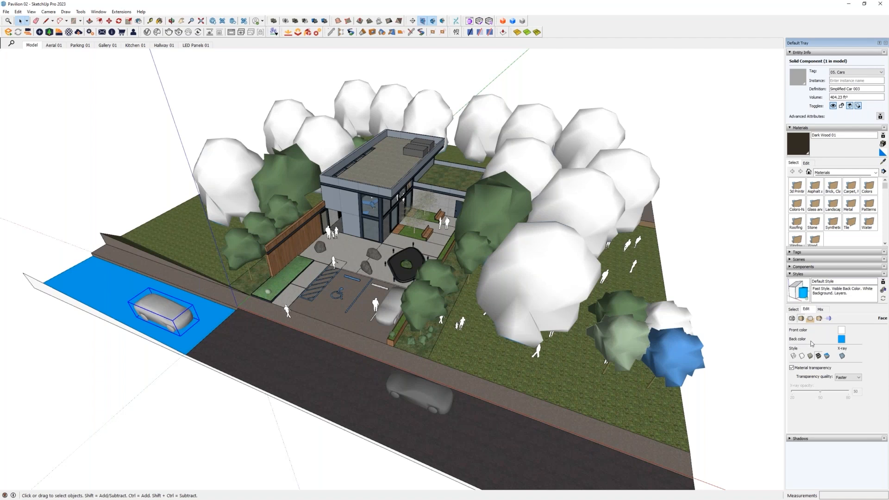
pyautogui.click(842, 340)
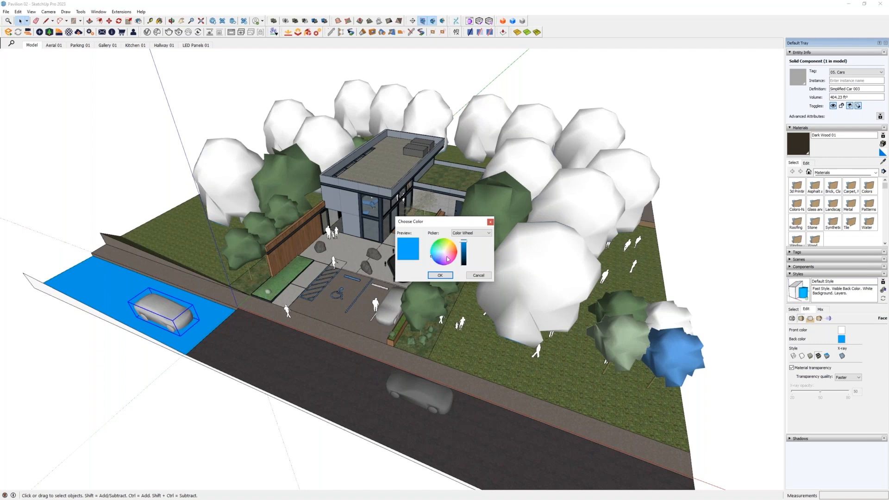
pyautogui.click(478, 276)
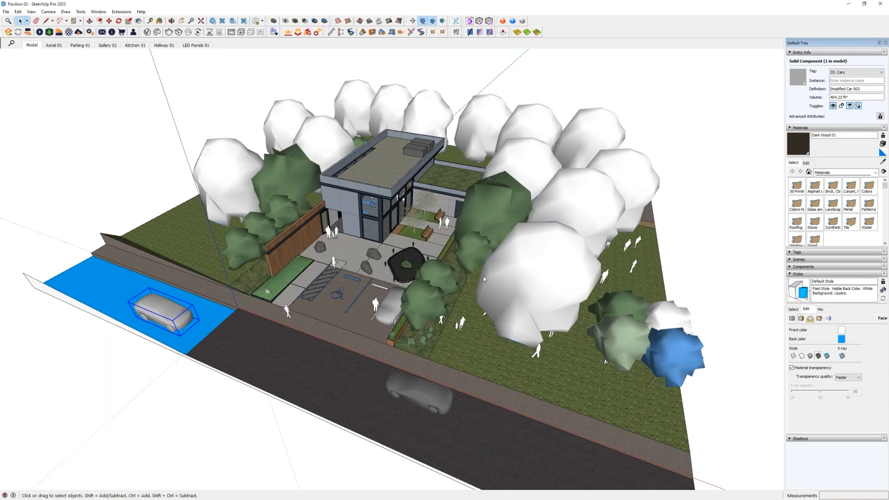
# - Examine the blue tree on the lawn and the blue road section under the car for faces showing the back colour
pyautogui.scroll(2, 673, 369)
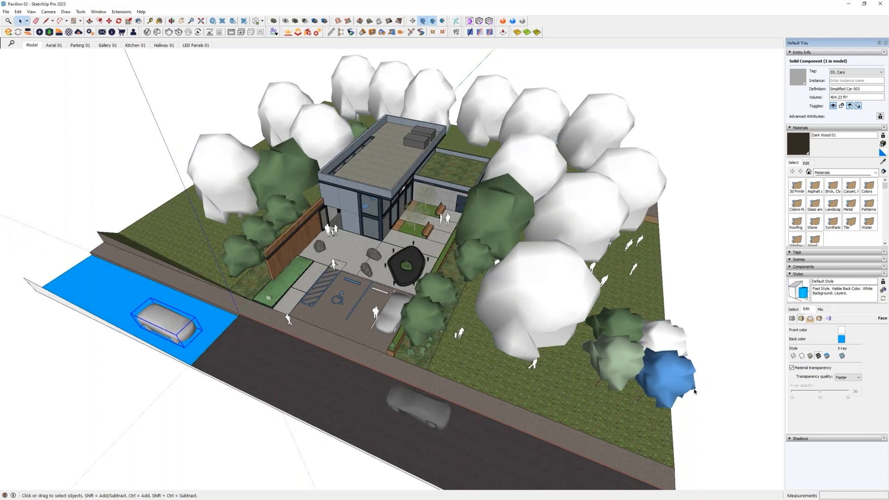
pyautogui.scroll(4, 673, 369)
pyautogui.scroll(2, 673, 369)
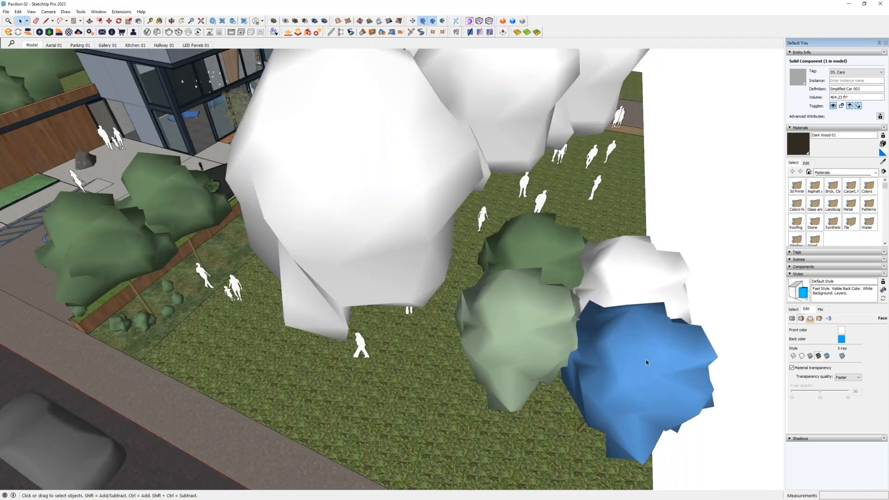
pyautogui.scroll(-8, 665, 381)
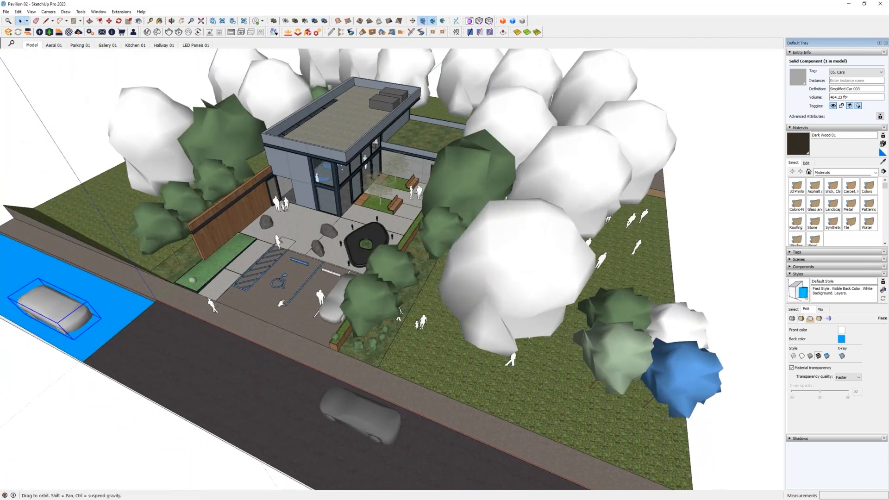
pyautogui.keyDown('shift'); pyautogui.moveTo(281, 303); pyautogui.dragTo(532, 325, button='middle'); pyautogui.keyUp('shift')
pyautogui.scroll(5, 200, 304)
pyautogui.scroll(-4, 200, 304)
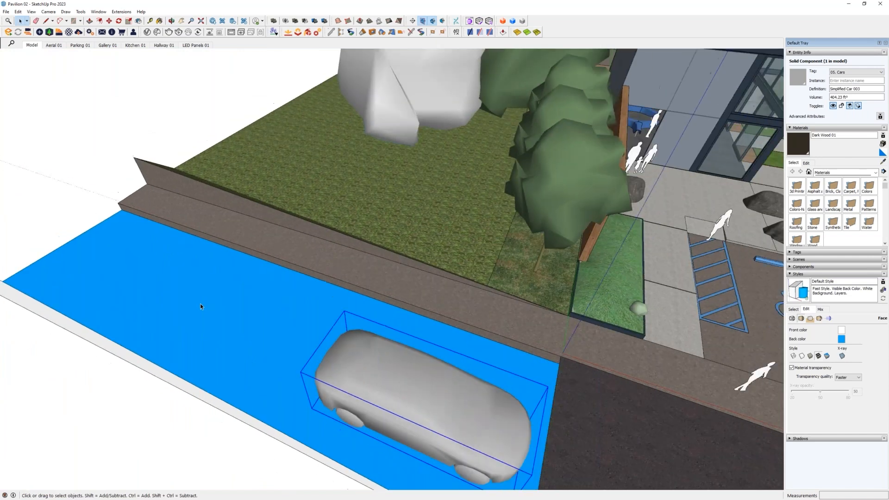
pyautogui.scroll(-2, 200, 306)
pyautogui.keyDown('shift'); pyautogui.moveTo(553, 388); pyautogui.dragTo(433, 332, button='middle'); pyautogui.keyUp('shift')
pyautogui.keyDown('shift'); pyautogui.moveTo(313, 319); pyautogui.dragTo(384, 349, button='middle'); pyautogui.keyUp('shift')
pyautogui.moveTo(19, 213); pyautogui.dragTo(378, 446)
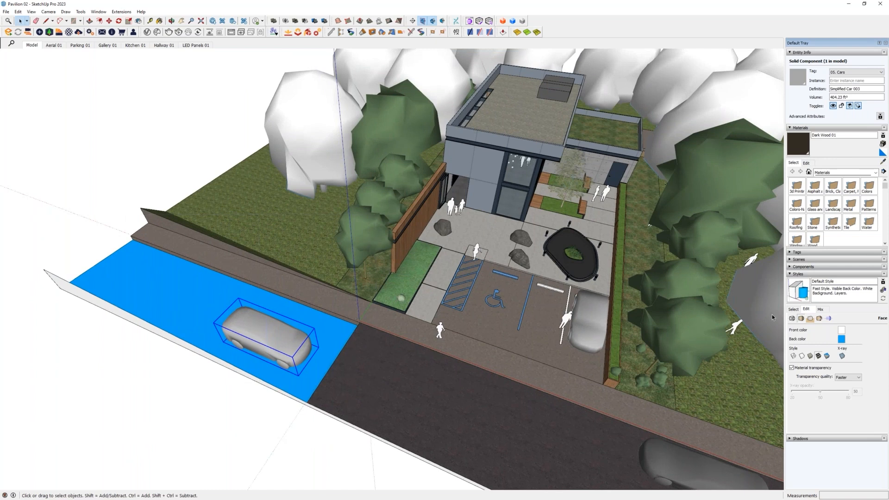
# - Turn on Profiles in the style's edge settings and examine the outlines on the building, courtyard and trees
pyautogui.click(791, 318)
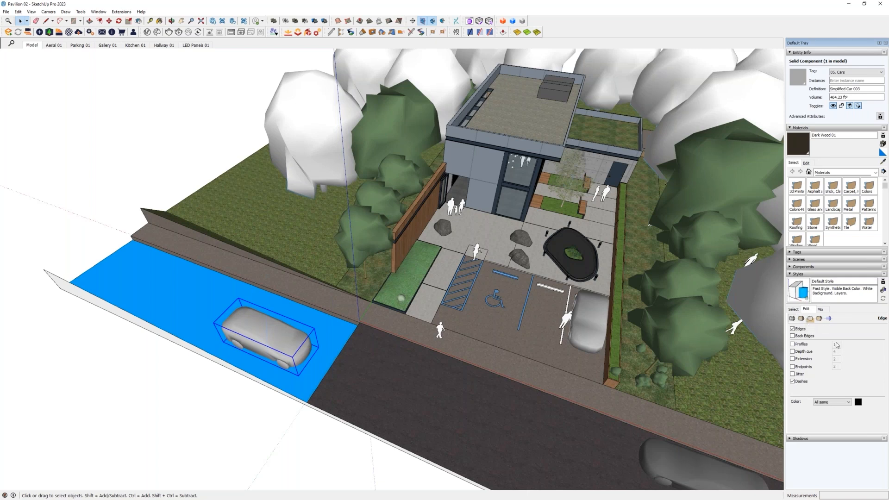
pyautogui.click(802, 345)
pyautogui.keyDown('shift'); pyautogui.moveTo(598, 270); pyautogui.dragTo(505, 328, button='middle'); pyautogui.keyUp('shift')
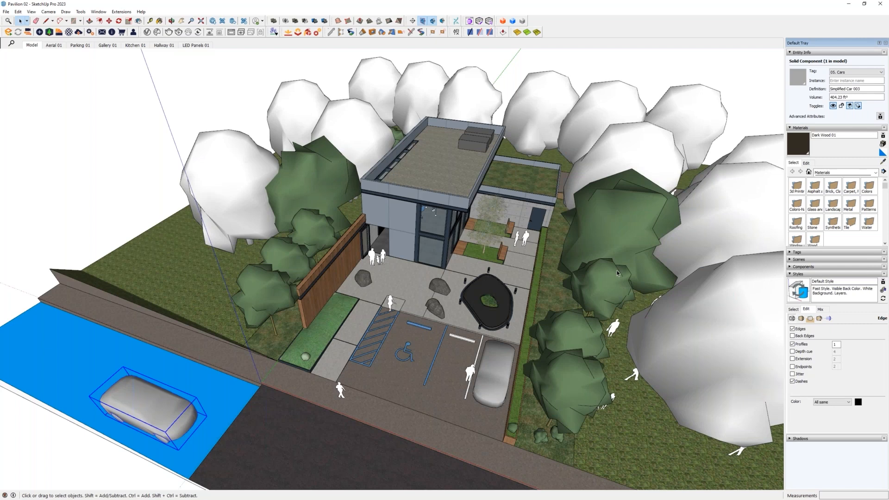
pyautogui.moveTo(625, 252); pyautogui.dragTo(473, 215, button='middle')
pyautogui.scroll(5, 471, 216)
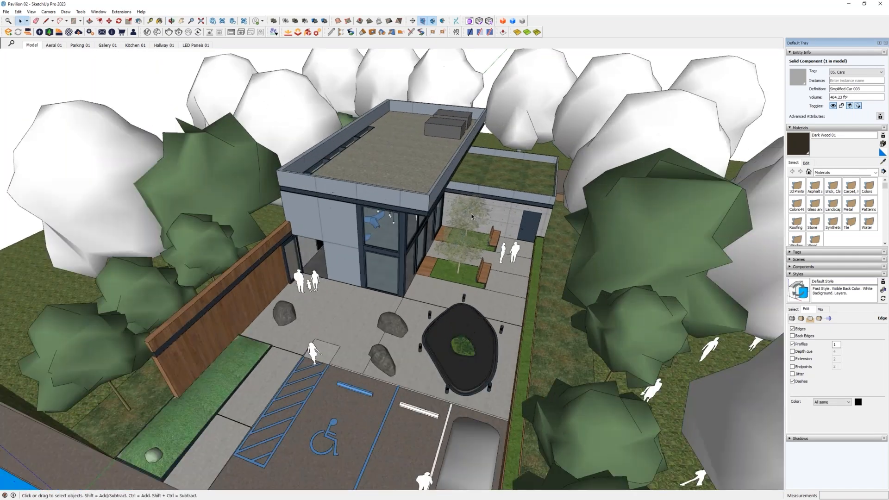
pyautogui.scroll(10, 471, 213)
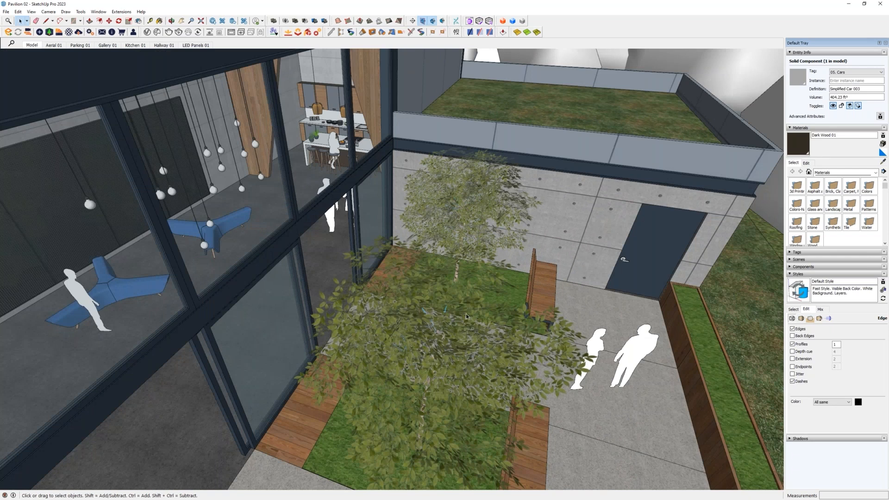
pyautogui.scroll(-1, 466, 317)
pyautogui.scroll(-6, 466, 316)
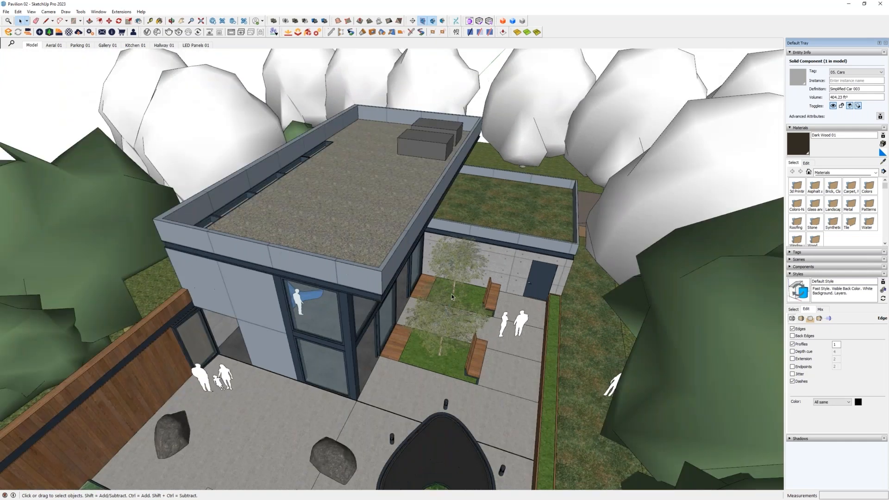
pyautogui.scroll(-6, 452, 296)
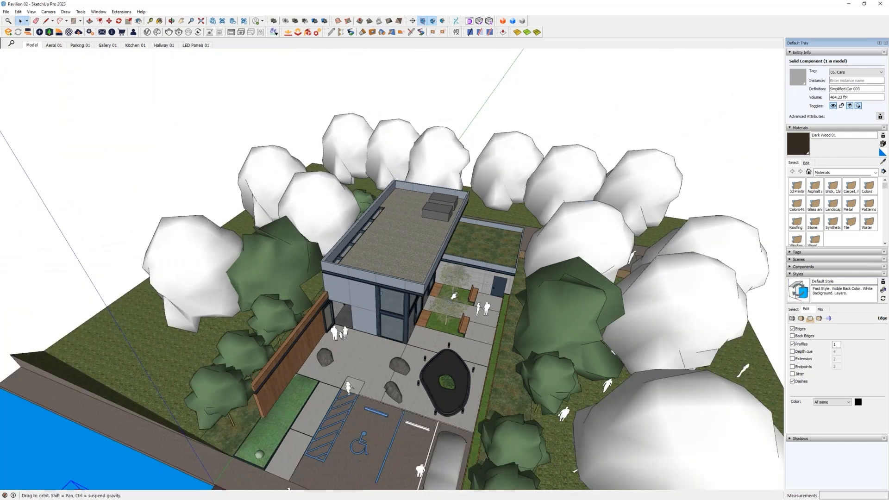
pyautogui.moveTo(451, 296); pyautogui.dragTo(458, 272, button='middle')
# - Toggle Profiles to compare the model with and without them, leave them off, and examine the front courtyard
pyautogui.click(792, 344)
pyautogui.click(792, 344)
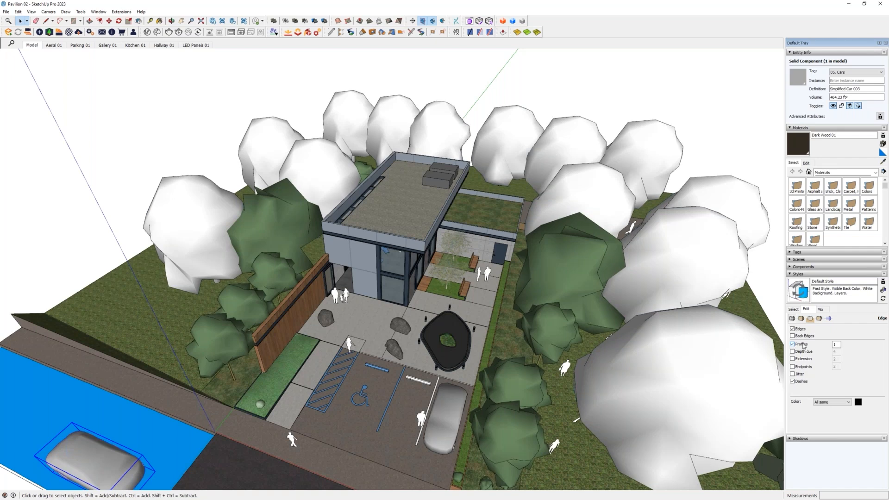
pyautogui.click(793, 344)
pyautogui.moveTo(465, 313); pyautogui.dragTo(473, 273, button='middle')
pyautogui.scroll(-3, 473, 271)
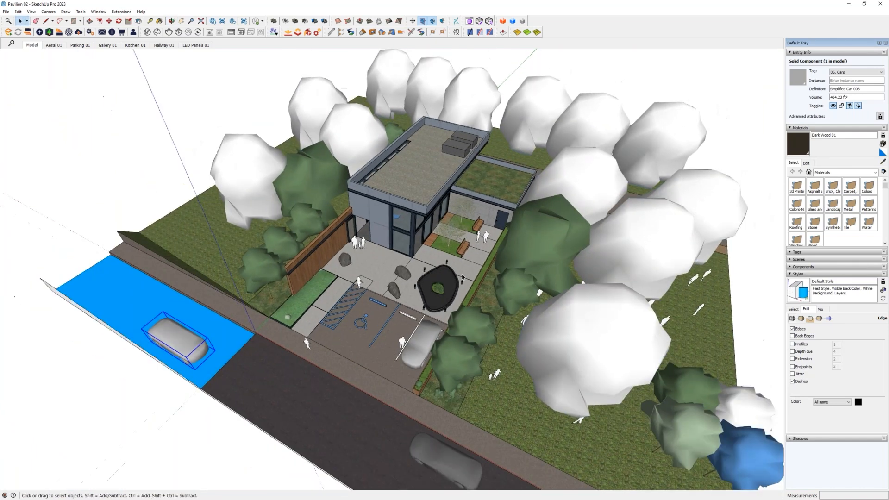
pyautogui.moveTo(417, 327); pyautogui.dragTo(406, 285, button='middle')
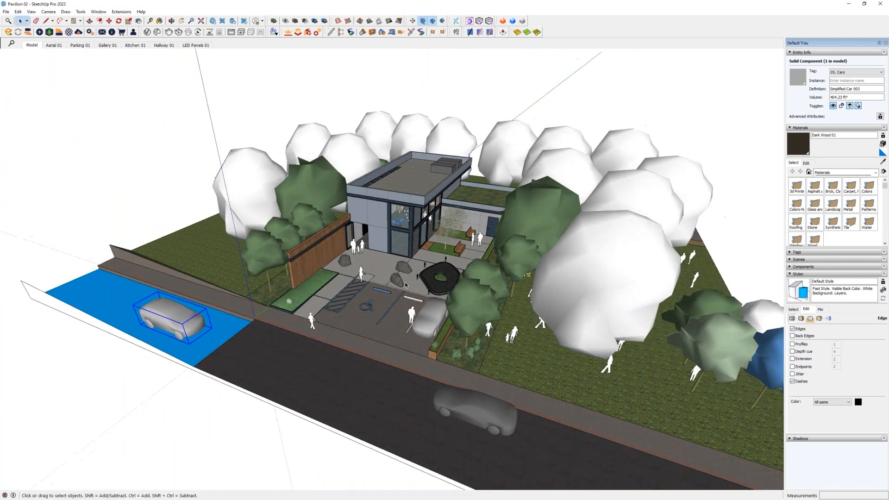
pyautogui.scroll(5, 307, 248)
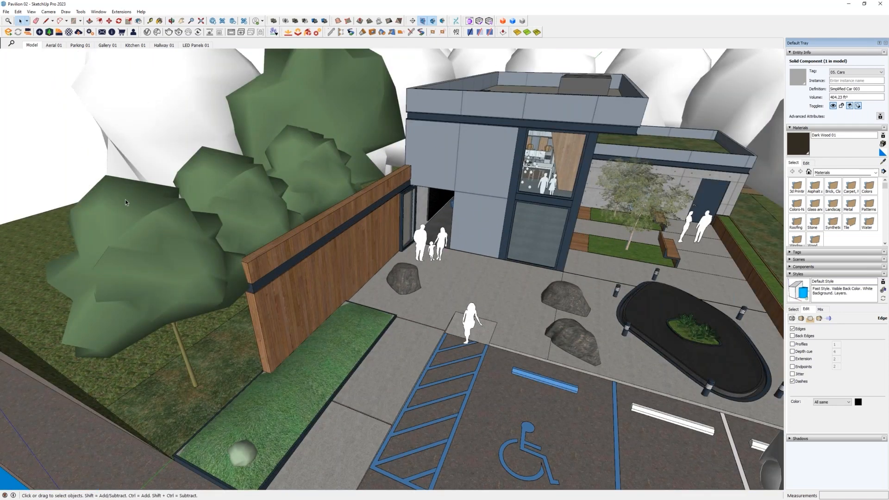
pyautogui.scroll(-4, 288, 246)
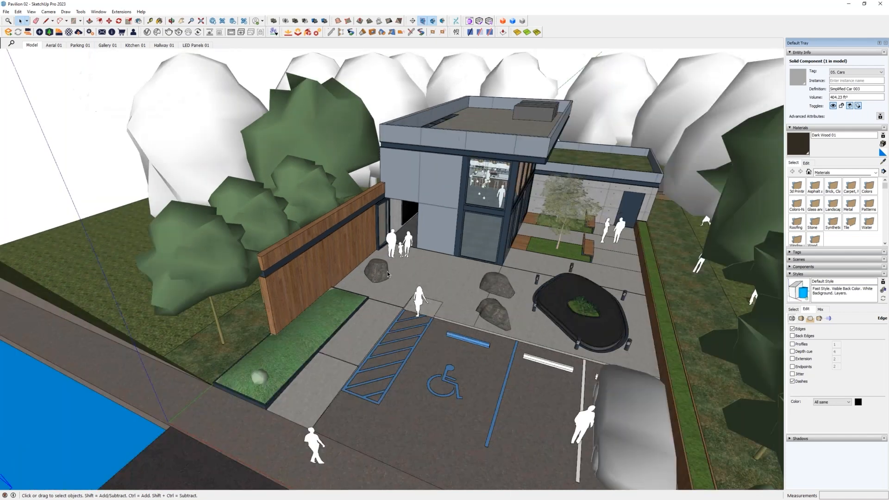
pyautogui.scroll(-3, 447, 283)
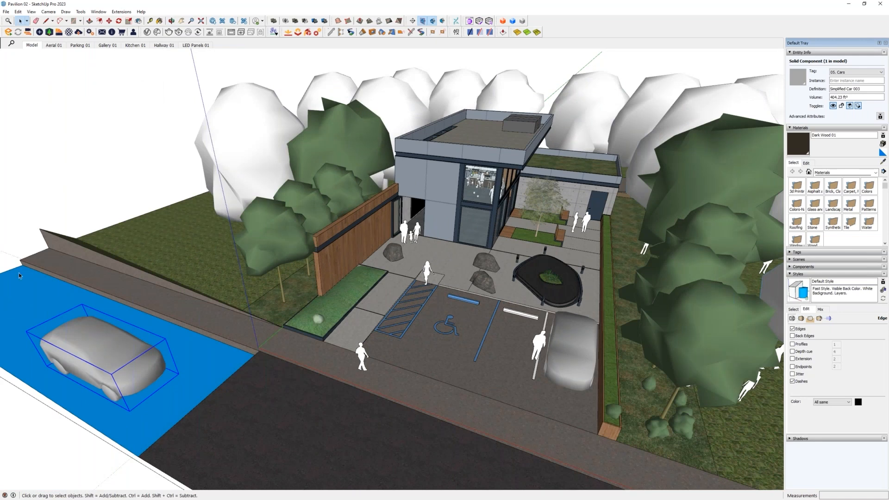
pyautogui.keyDown('shift'); pyautogui.moveTo(365, 269); pyautogui.dragTo(381, 260, button='middle'); pyautogui.keyUp('shift')
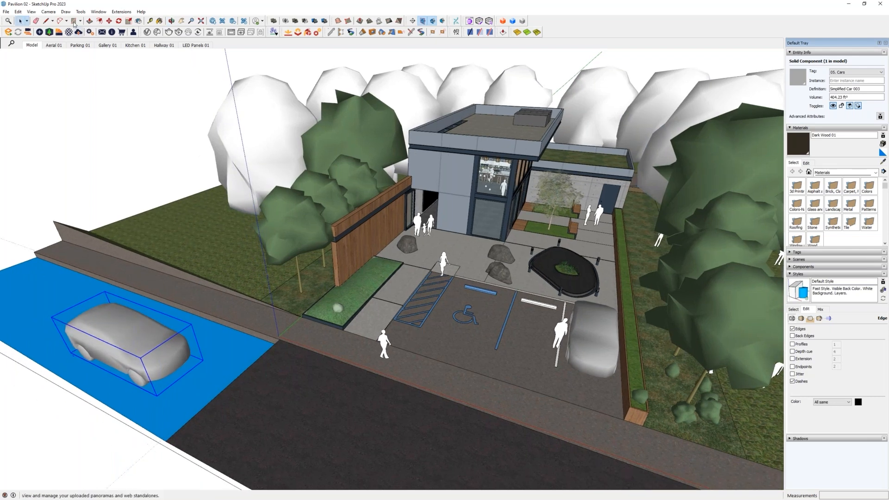
# - Examine the Component Edit display options for hiding the rest of the model and similar components
pyautogui.click(49, 10)
pyautogui.moveTo(37, 9)
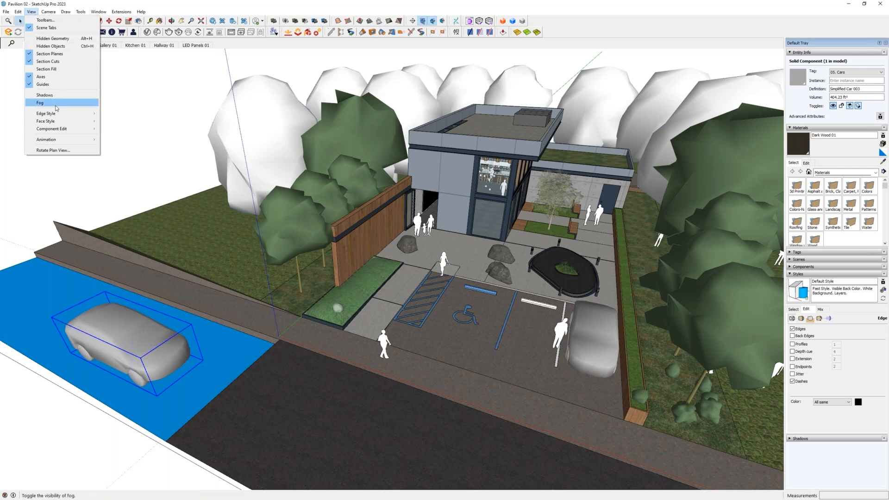
pyautogui.moveTo(57, 130)
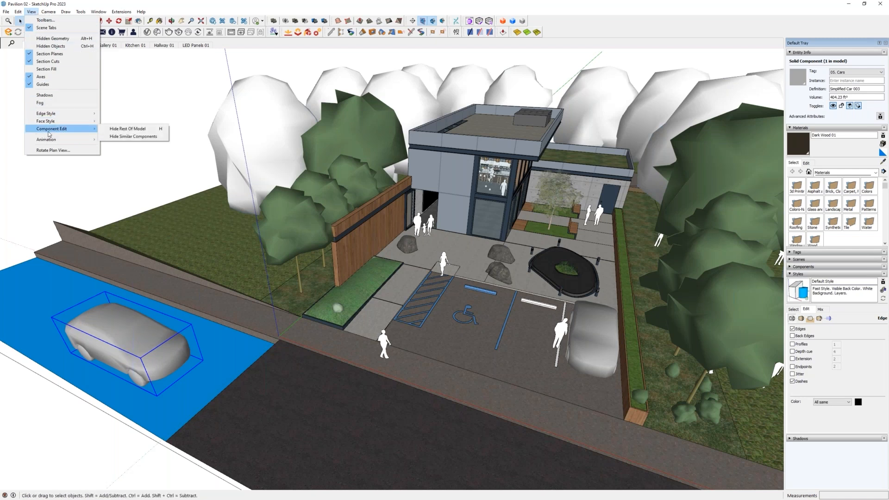
pyautogui.click(32, 13)
pyautogui.click(32, 13)
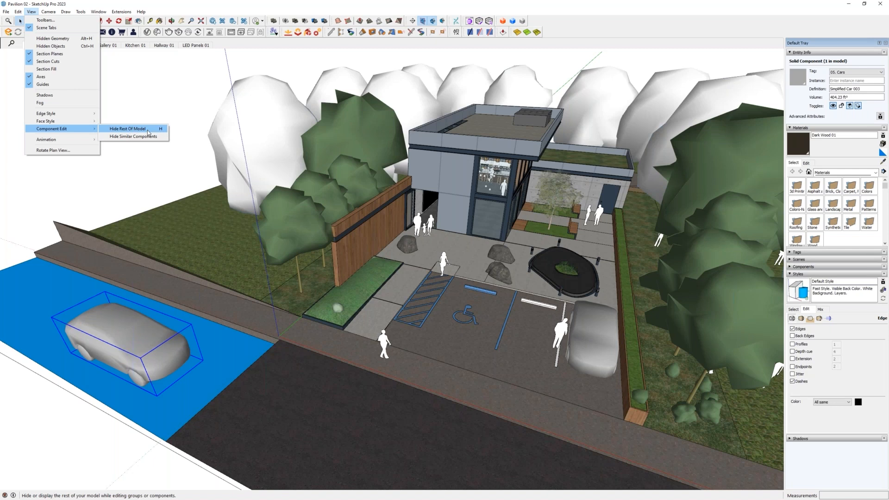
# - Open the Shortcuts preferences and view the preferences export dialog, without exporting a file
pyautogui.click(99, 13)
pyautogui.click(99, 12)
pyautogui.click(111, 57)
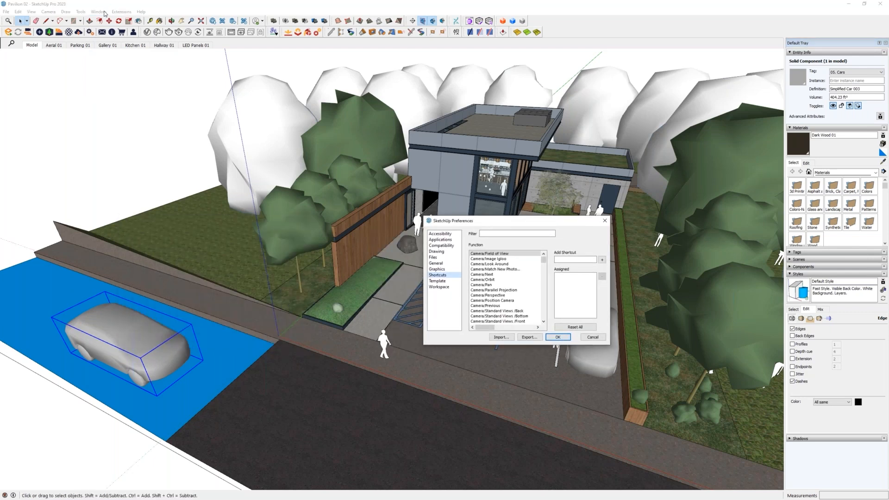
pyautogui.press('Escape')
pyautogui.click(99, 12)
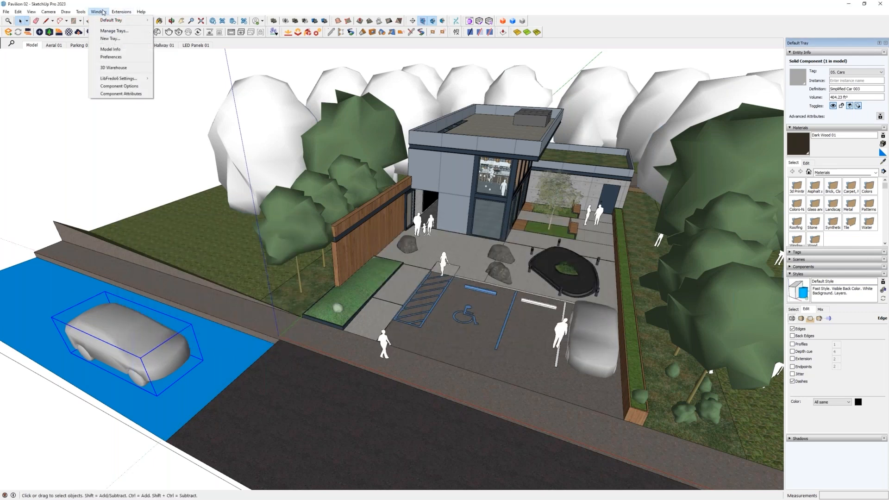
pyautogui.click(111, 57)
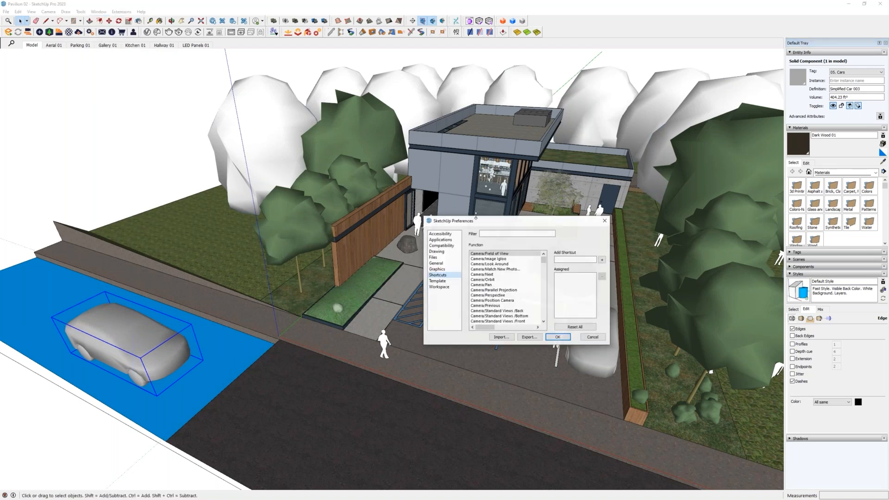
pyautogui.moveTo(492, 220); pyautogui.dragTo(437, 207)
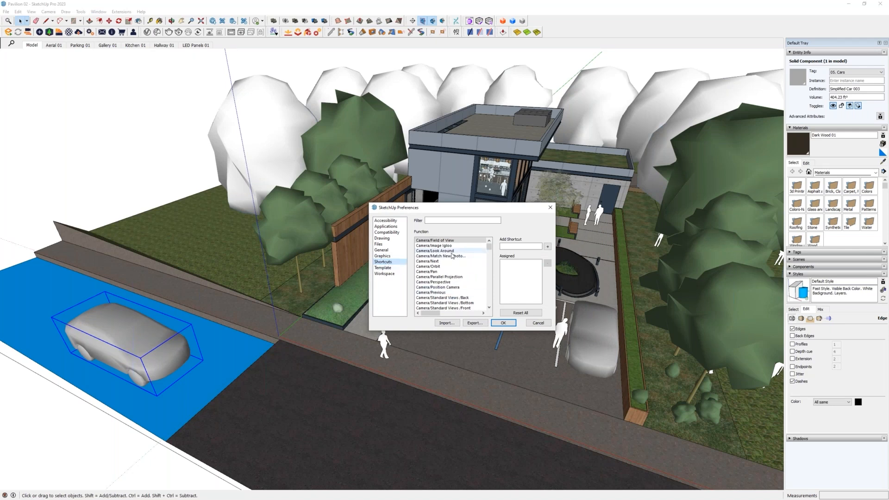
pyautogui.moveTo(445, 209); pyautogui.dragTo(431, 196)
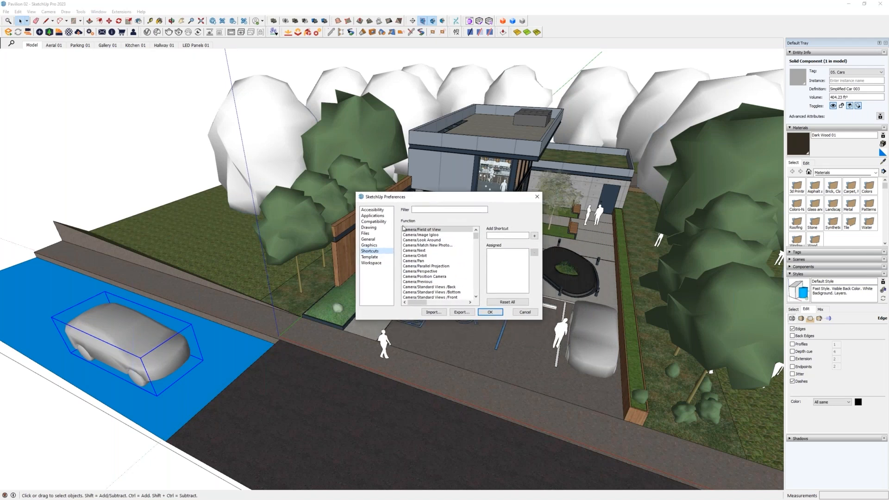
pyautogui.click(458, 312)
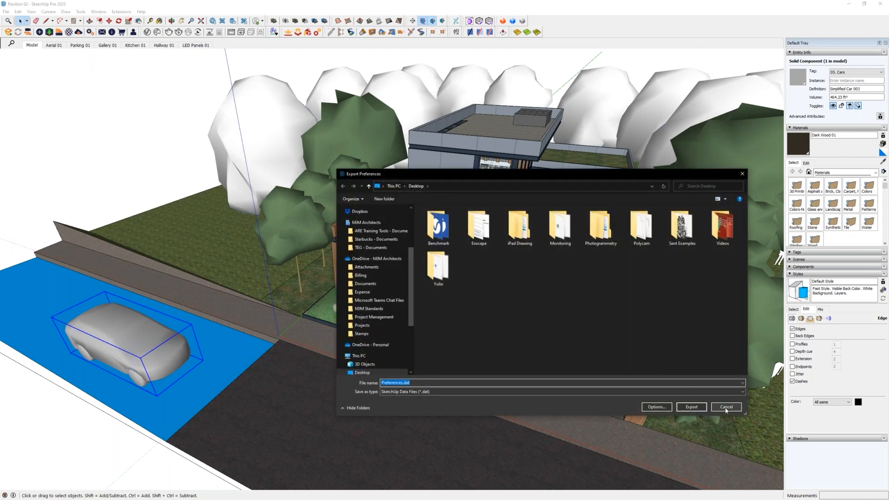
pyautogui.click(725, 407)
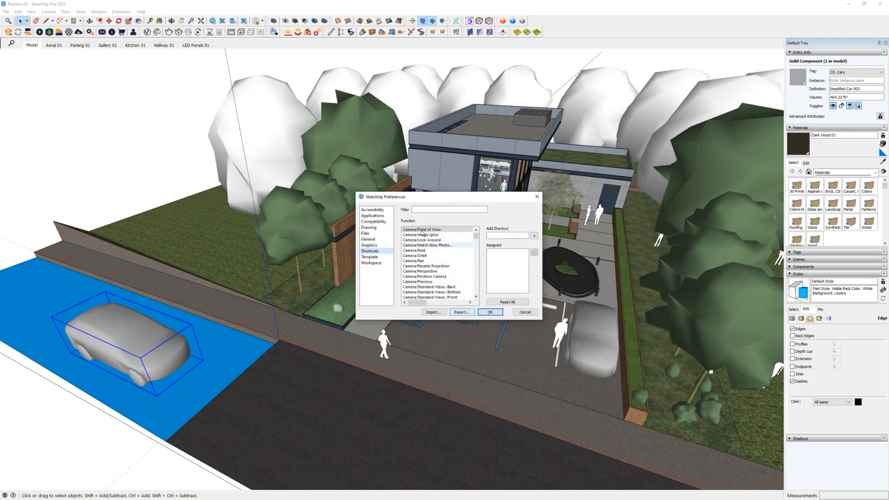
# - Filter the shortcut functions for "hide rest", try to assign H to Hide Rest Of Model, and discard the change
pyautogui.moveTo(430, 196); pyautogui.dragTo(421, 195)
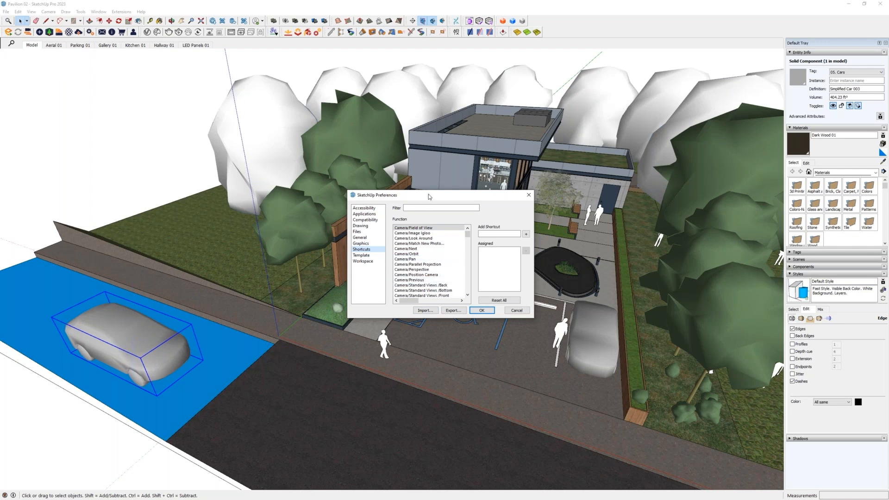
pyautogui.moveTo(429, 195); pyautogui.dragTo(420, 192)
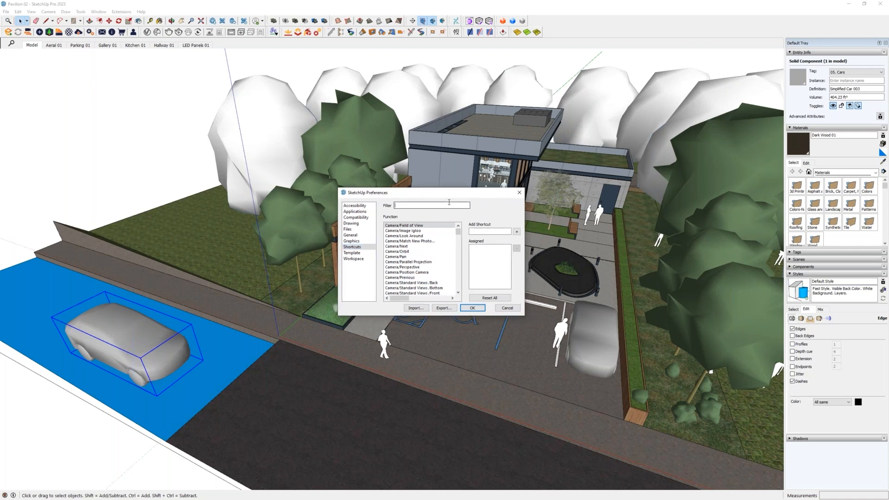
pyautogui.write('hide rest')
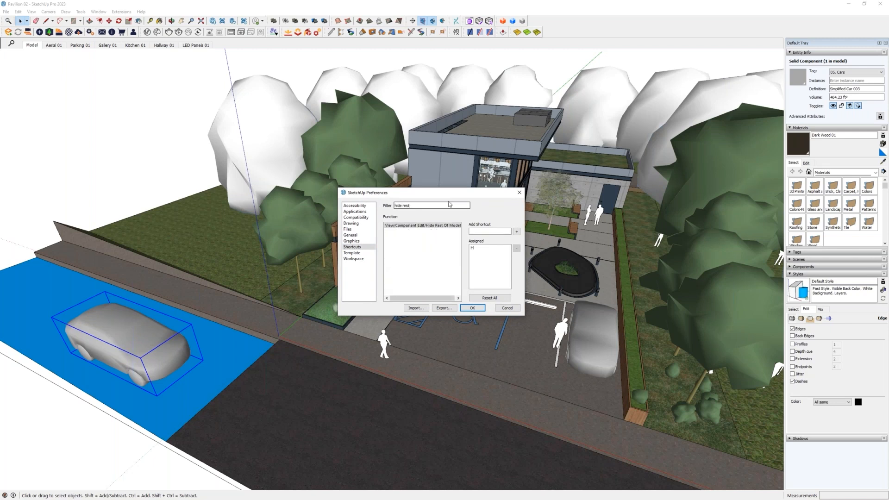
pyautogui.click(435, 226)
pyautogui.click(480, 230)
pyautogui.click(517, 232)
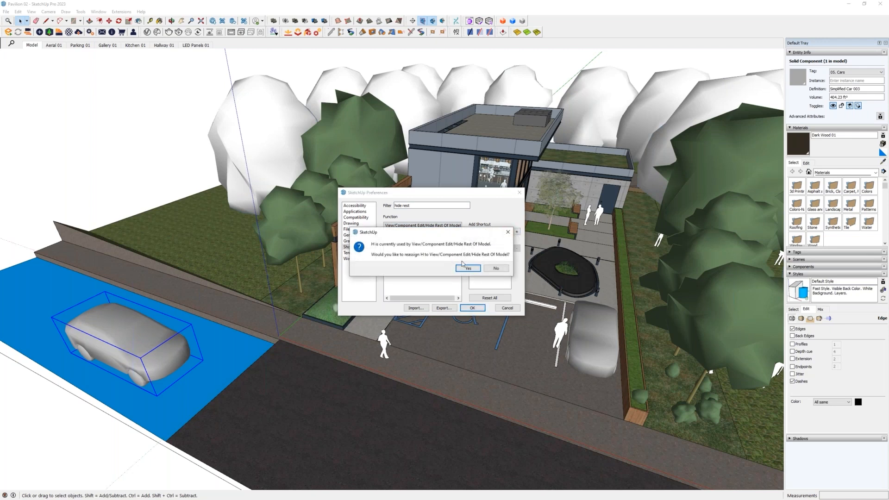
pyautogui.click(495, 269)
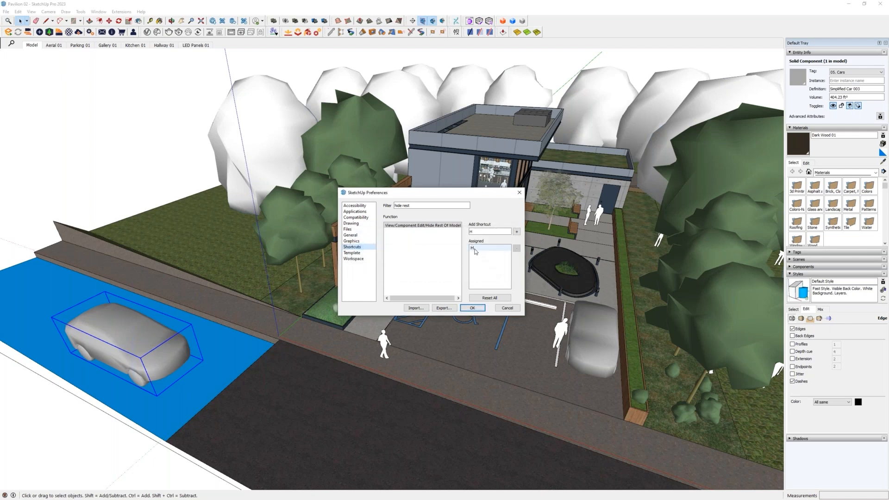
pyautogui.click(508, 313)
# - Open the group of people silhouettes for editing and examine the figures with the rest of the model hidden
pyautogui.moveTo(585, 310); pyautogui.dragTo(370, 284, button='middle')
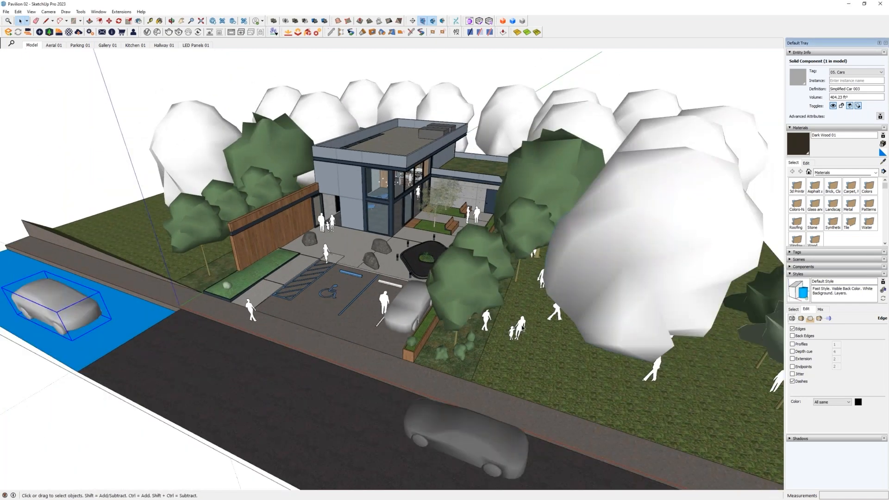
pyautogui.doubleClick(523, 327)
pyautogui.keyDown('shift'); pyautogui.moveTo(680, 280); pyautogui.dragTo(412, 320, button='middle'); pyautogui.keyUp('shift')
pyautogui.press('i')
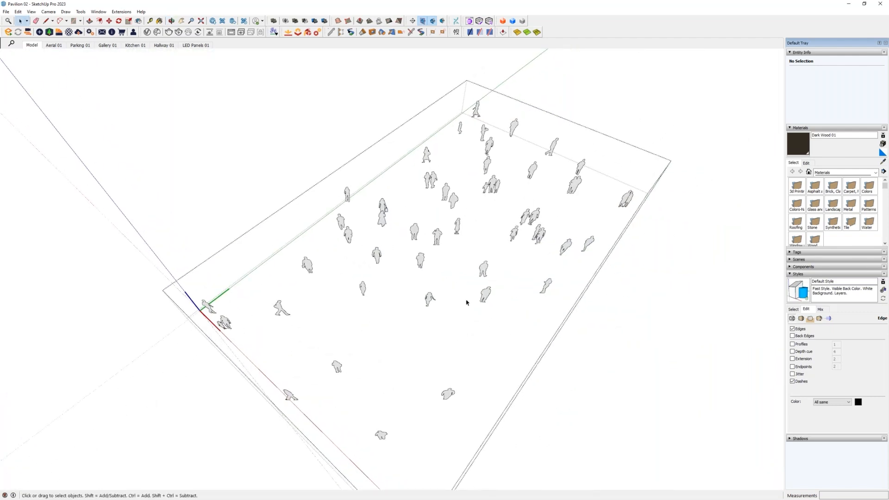
pyautogui.moveTo(509, 337); pyautogui.dragTo(440, 291, button='middle')
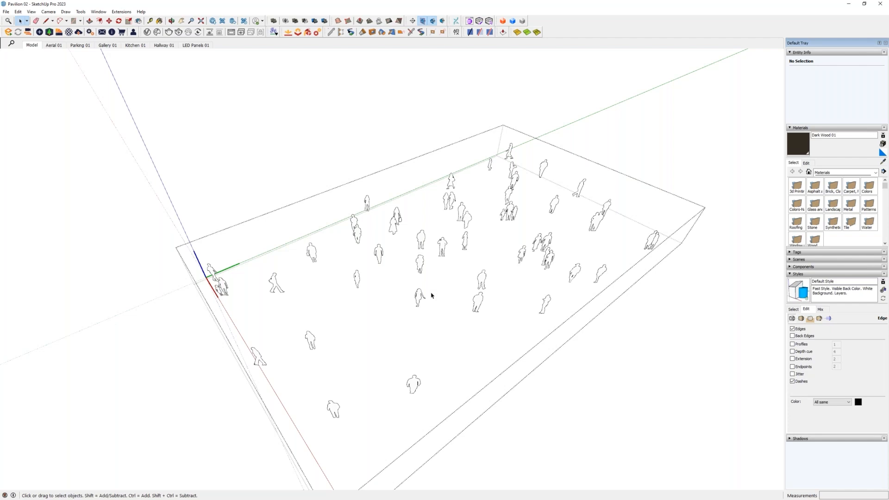
pyautogui.moveTo(474, 299); pyautogui.dragTo(468, 267, button='middle')
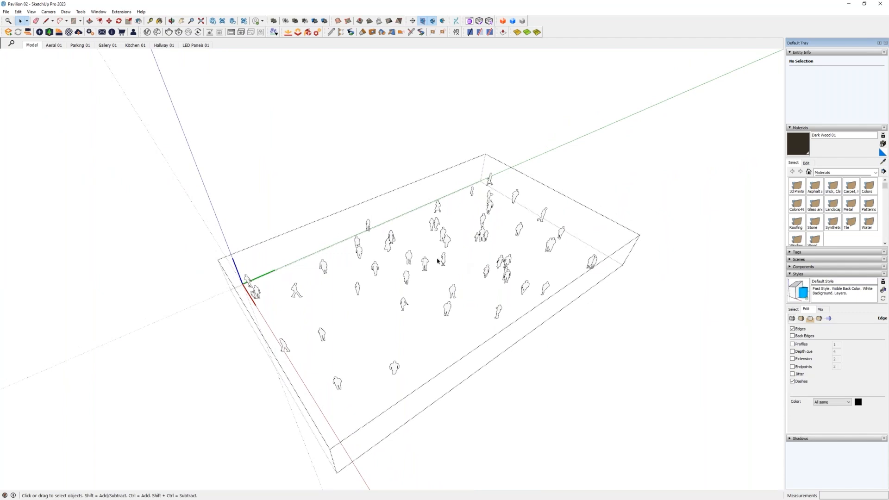
pyautogui.moveTo(429, 272); pyautogui.dragTo(419, 242, button='middle')
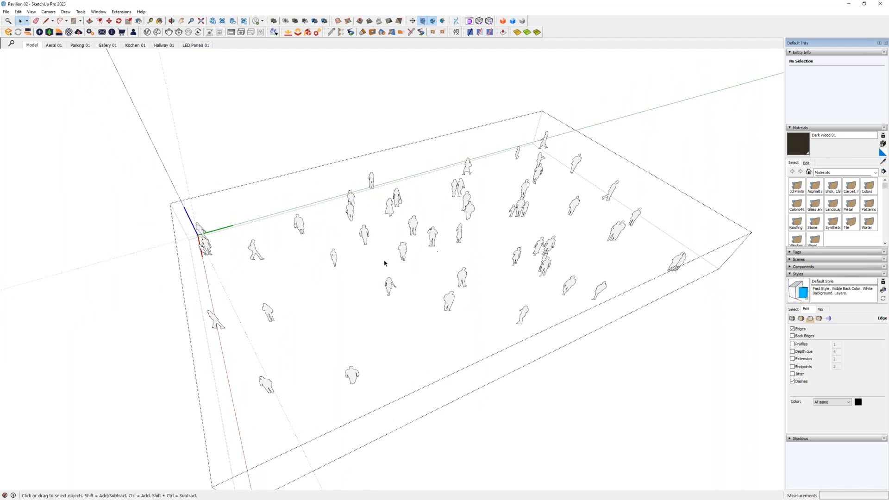
# - Move one person silhouette near the middle of the group to another spot among the figures
pyautogui.click(364, 235)
pyautogui.moveTo(365, 245); pyautogui.dragTo(394, 295, button='middle')
pyautogui.press('m')
pyautogui.click(401, 279)
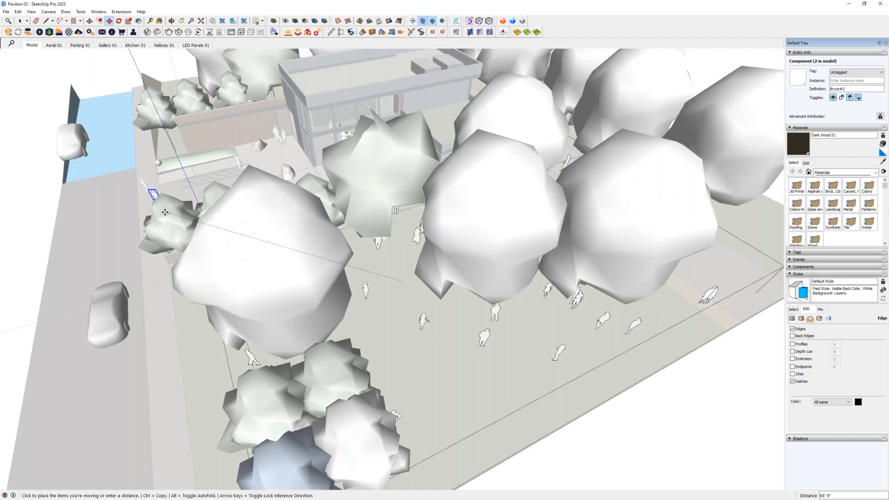
pyautogui.moveTo(141, 239); pyautogui.dragTo(400, 268, button='middle')
pyautogui.scroll(5, 396, 261)
pyautogui.scroll(-6, 361, 240)
pyautogui.press('space')
# - Toggle Hide Rest Of Model repeatedly to compare the people group with and without its surroundings, leaving the surroundings hidden
pyautogui.moveTo(641, 290); pyautogui.dragTo(418, 283, button='middle')
pyautogui.press('i')
pyautogui.press('i')
pyautogui.press('i')
pyautogui.press('i')
pyautogui.press('i')
pyautogui.press('i')
pyautogui.press('i')
pyautogui.moveTo(464, 289); pyautogui.dragTo(466, 236, button='middle')
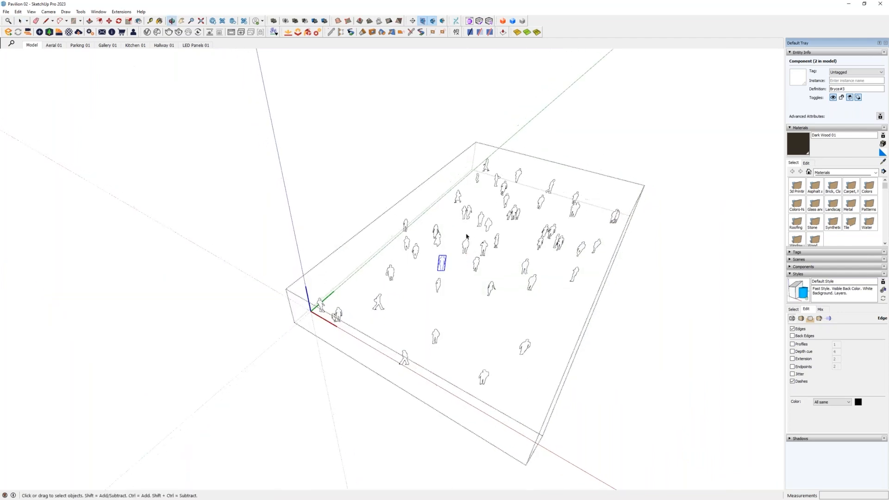
# - Show the rest of the model again, close the people group, and select the building's window and wall group
pyautogui.press('i')
pyautogui.click(382, 197)
pyautogui.moveTo(382, 197); pyautogui.dragTo(435, 237, button='middle')
pyautogui.click(437, 237)
pyautogui.scroll(6, 438, 237)
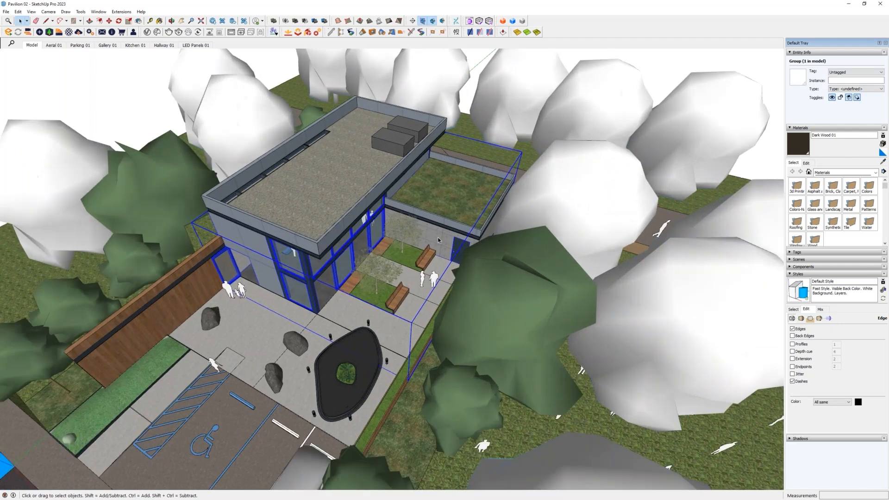
# - Examine the building's main roof group and its window and wall group by selecting each from several viewpoints
pyautogui.click(446, 192)
pyautogui.keyDown('shift'); pyautogui.click(353, 173); pyautogui.keyUp('shift')
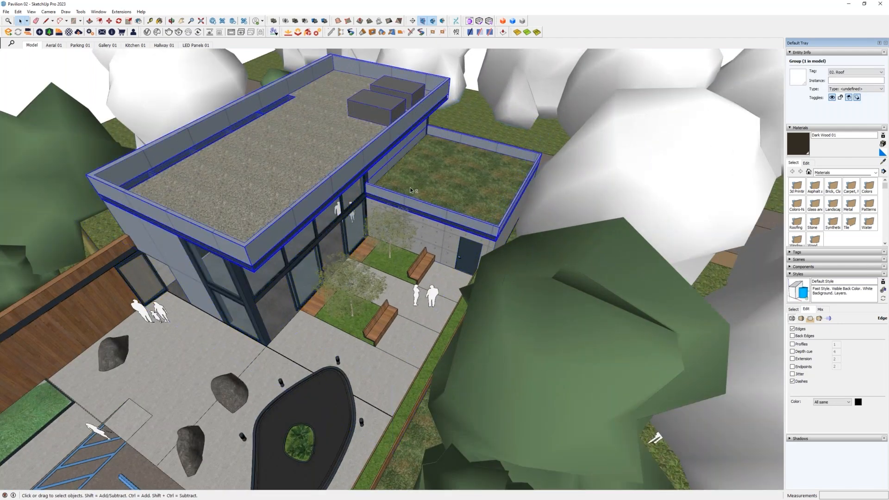
pyautogui.scroll(-4, 430, 195)
pyautogui.click(430, 195)
pyautogui.click(364, 173)
pyautogui.keyDown('shift'); pyautogui.moveTo(355, 191); pyautogui.dragTo(415, 232, button='middle'); pyautogui.keyUp('shift')
pyautogui.click(486, 259)
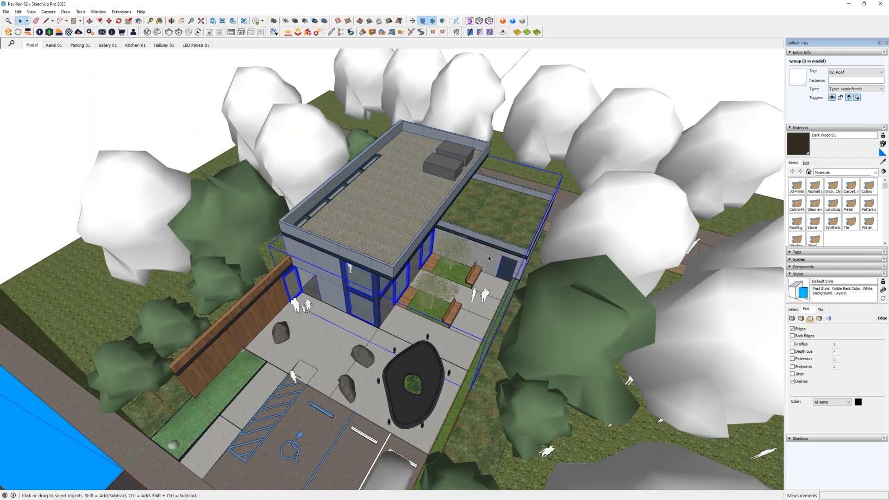
pyautogui.moveTo(485, 255); pyautogui.dragTo(419, 156, button='middle')
pyautogui.moveTo(448, 262); pyautogui.dragTo(391, 211, button='middle')
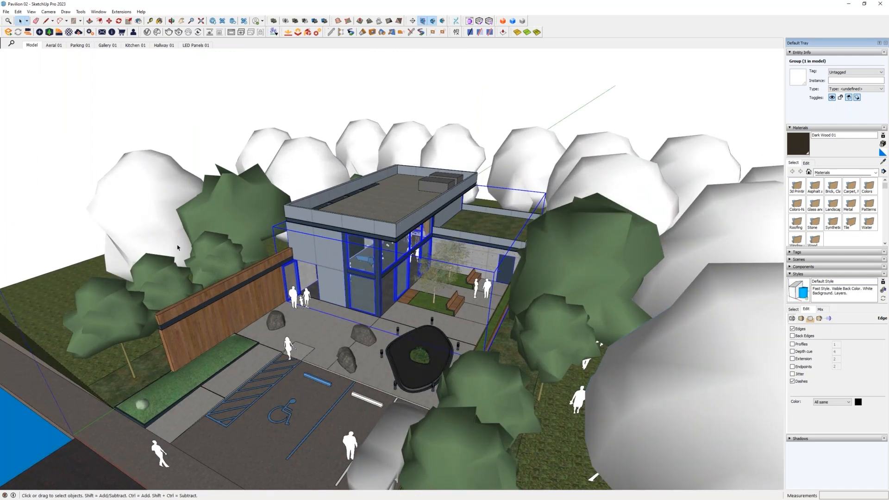
pyautogui.moveTo(393, 220); pyautogui.dragTo(465, 285, button='middle')
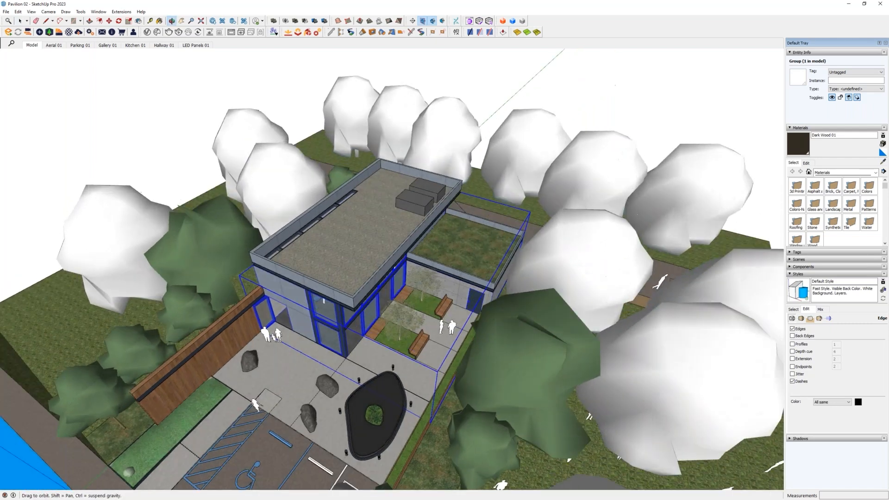
# - Select the main roof group and examine the Hide and Unhide commands available for it
pyautogui.click(367, 242)
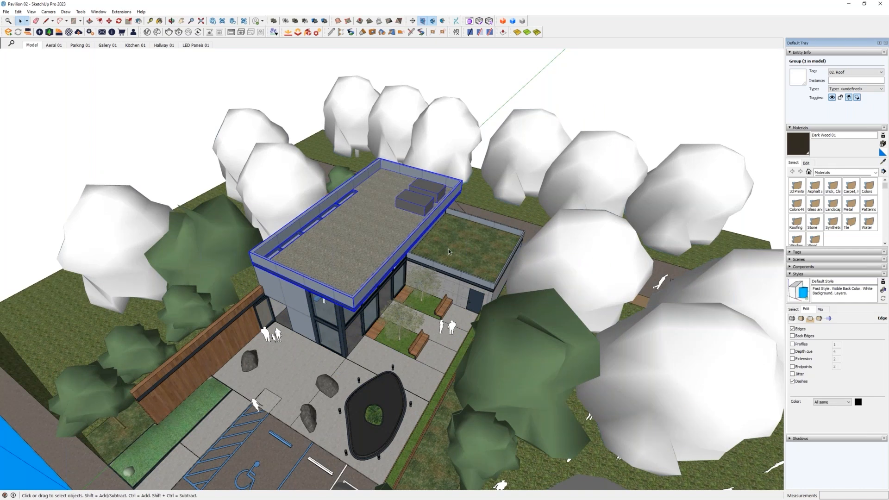
pyautogui.click(31, 12)
pyautogui.moveTo(18, 11)
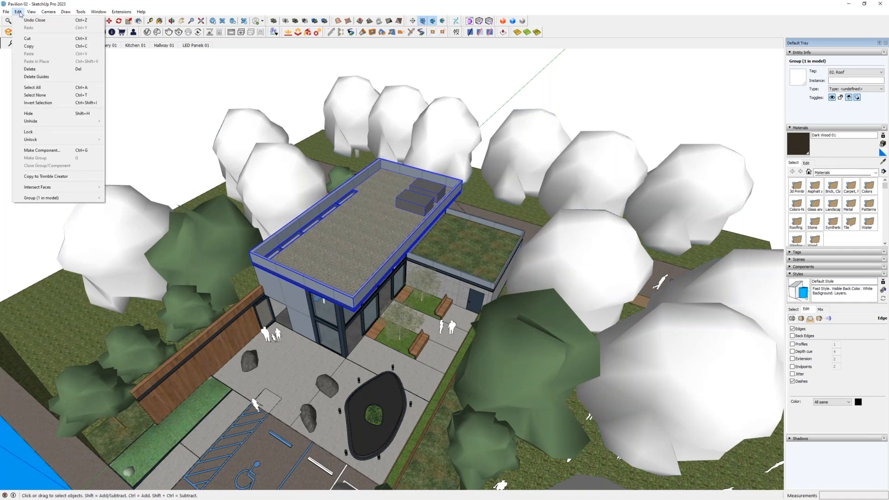
pyautogui.moveTo(46, 126)
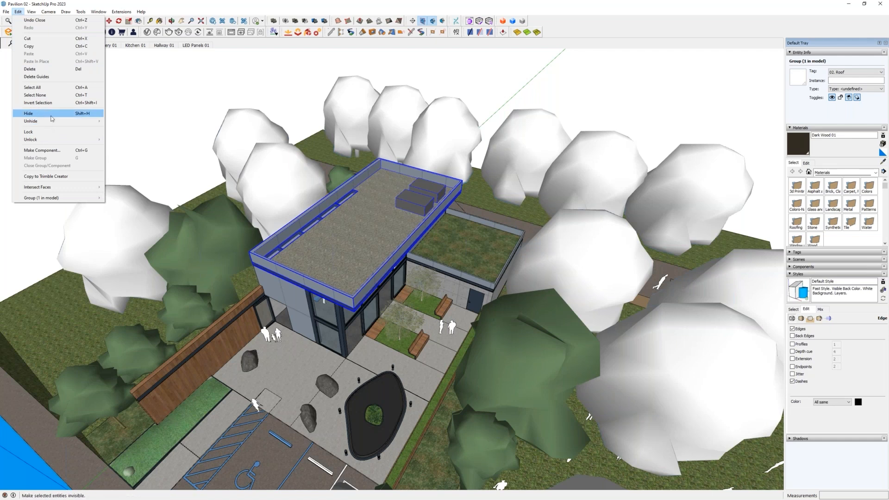
pyautogui.moveTo(78, 123)
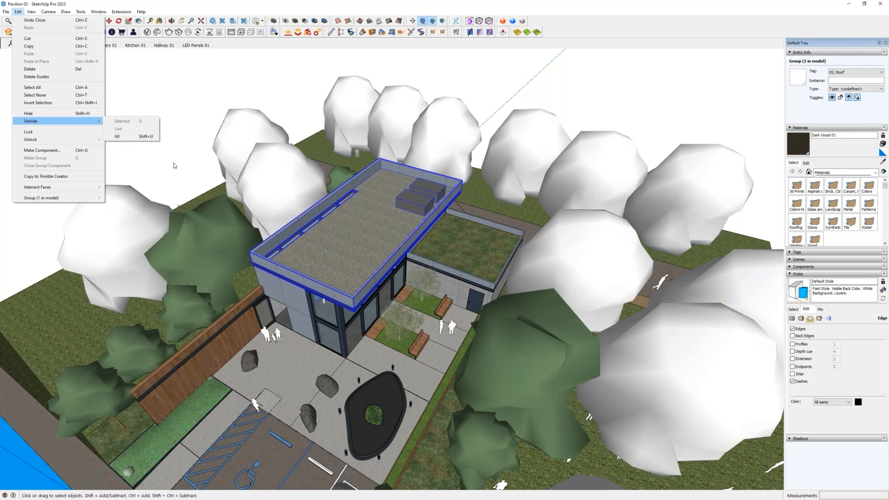
pyautogui.click(131, 137)
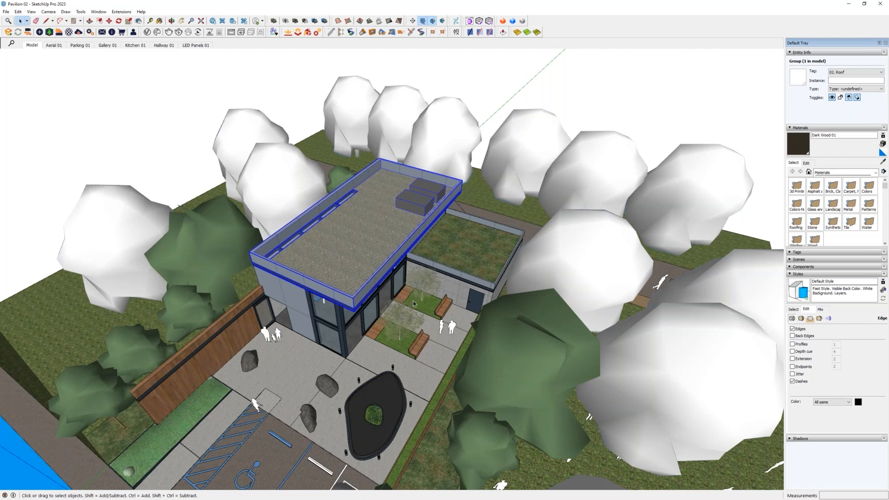
pyautogui.moveTo(425, 284); pyautogui.dragTo(444, 306, button='middle')
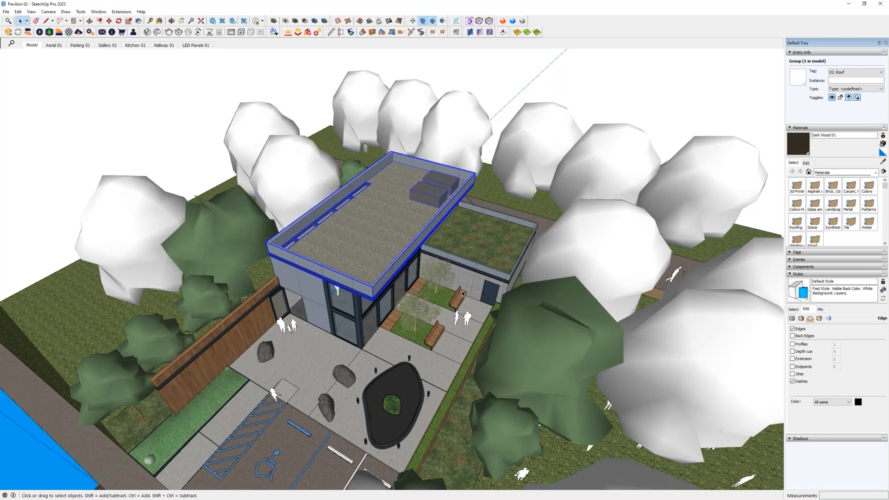
pyautogui.moveTo(474, 276); pyautogui.dragTo(368, 282, button='middle')
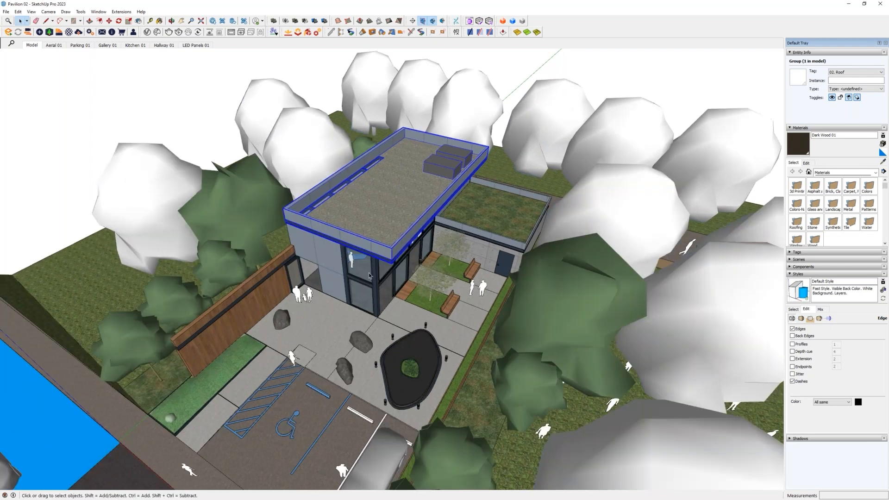
# - Hide the building's main roof group to expose the gallery interior
pyautogui.moveTo(391, 250); pyautogui.dragTo(398, 221, button='middle')
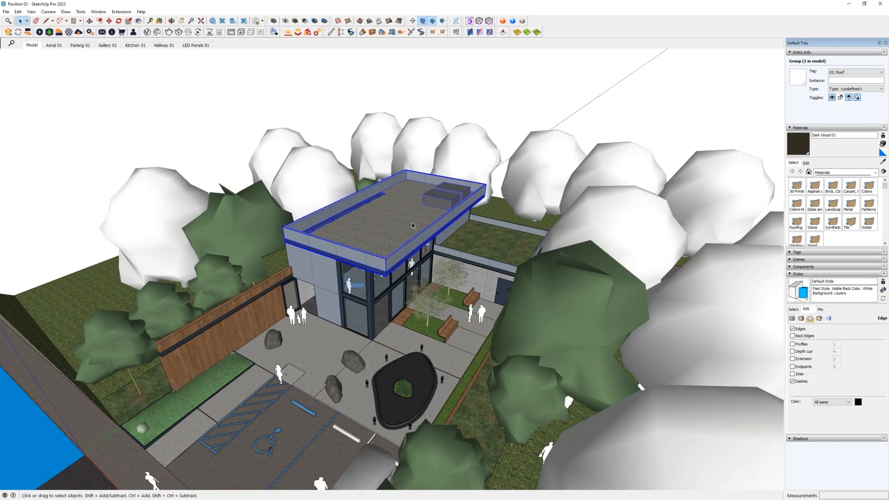
pyautogui.moveTo(412, 225); pyautogui.dragTo(407, 245, button='middle')
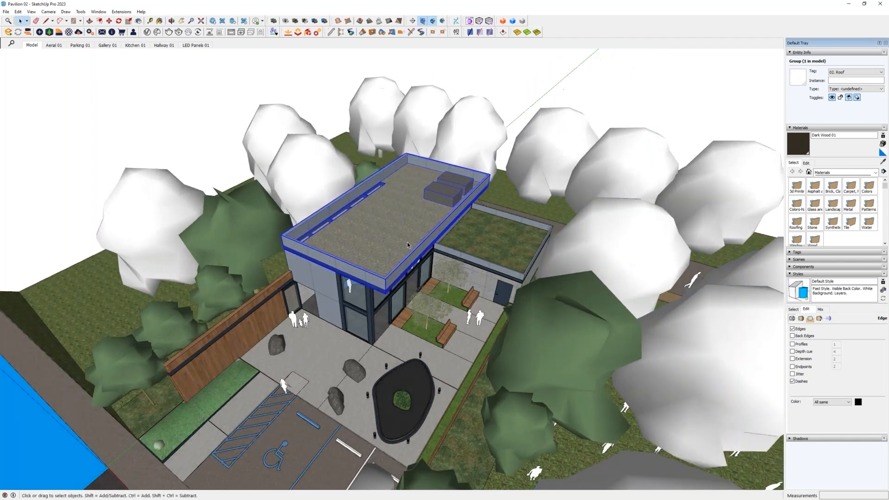
pyautogui.click(480, 243)
pyautogui.click(390, 215)
pyautogui.moveTo(412, 239); pyautogui.dragTo(344, 283, button='middle')
pyautogui.press('h')
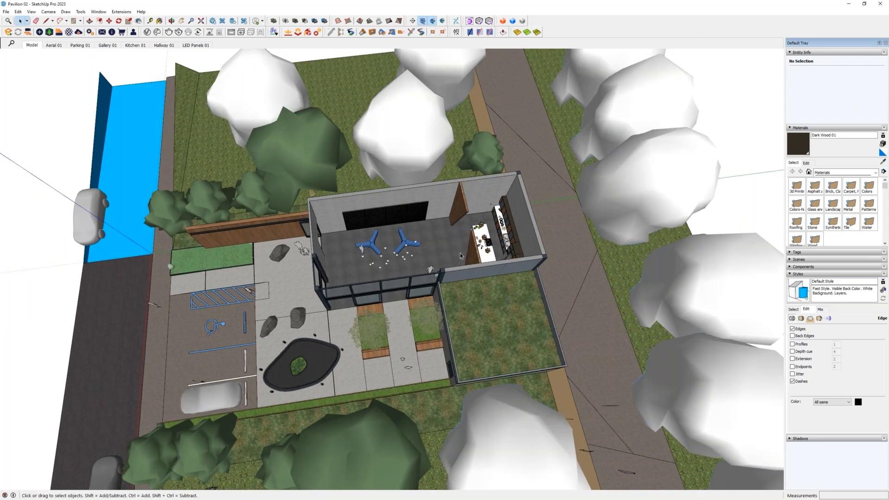
# - Hide the lower green roof group to expose the rooms beneath it
pyautogui.scroll(7, 460, 251)
pyautogui.scroll(-5, 439, 228)
pyautogui.moveTo(439, 229); pyautogui.dragTo(644, 296, button='middle')
pyautogui.scroll(-4, 644, 297)
pyautogui.moveTo(620, 218); pyautogui.dragTo(556, 254, button='middle')
pyautogui.click(552, 250)
pyautogui.moveTo(608, 280); pyautogui.dragTo(561, 241, button='middle')
pyautogui.moveTo(545, 303); pyautogui.dragTo(362, 132, button='middle')
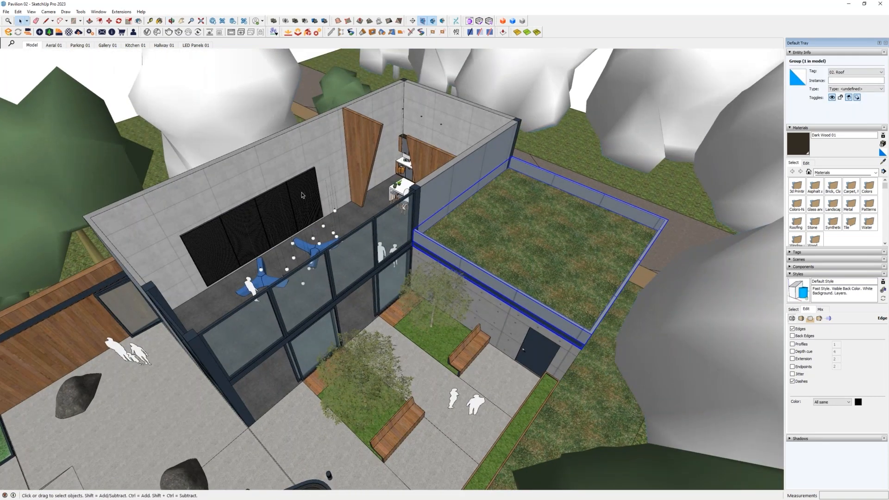
pyautogui.press('h')
pyautogui.moveTo(440, 254); pyautogui.dragTo(482, 167, button='middle')
pyautogui.scroll(-2, 417, 306)
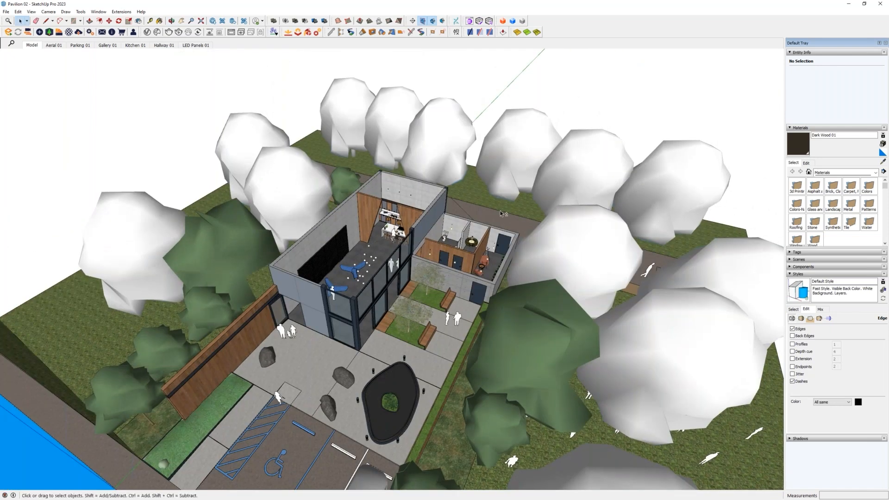
# - Undo hiding the roofs, then hide the main and green roof groups again and undo that too
pyautogui.hotkey('ctrl', 'z')
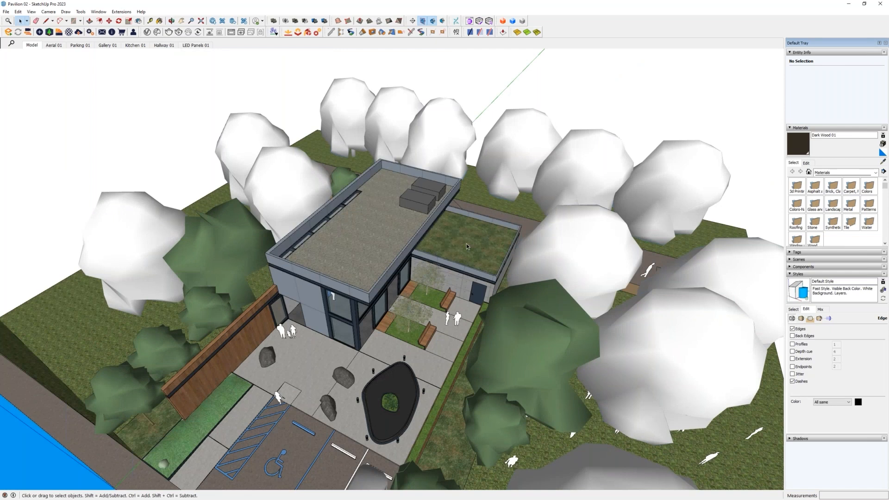
pyautogui.moveTo(466, 243)
pyautogui.mouseDown(button='middle')
pyautogui.moveTo(449, 234)
pyautogui.moveTo(409, 282)
pyautogui.moveTo(414, 273)
pyautogui.moveTo(405, 273)
pyautogui.moveTo(414, 303)
pyautogui.moveTo(469, 311)
pyautogui.moveTo(465, 241)
pyautogui.mouseUp(button='middle')
pyautogui.press('h')
pyautogui.click(469, 279)
pyautogui.press('h')
pyautogui.scroll(4, 405, 272)
pyautogui.scroll(4, 405, 273)
pyautogui.scroll(-1, 468, 309)
pyautogui.hotkey('ctrl', 'z')
pyautogui.hotkey('ctrl', 'z')
pyautogui.scroll(-6, 468, 309)
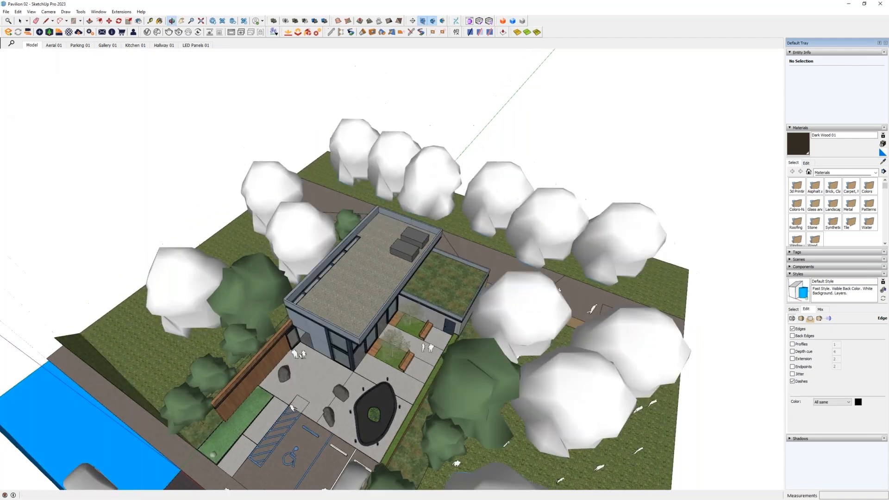
# - Hide the main roof group and the lower green roof group once more
pyautogui.press('space')
pyautogui.scroll(6, 403, 254)
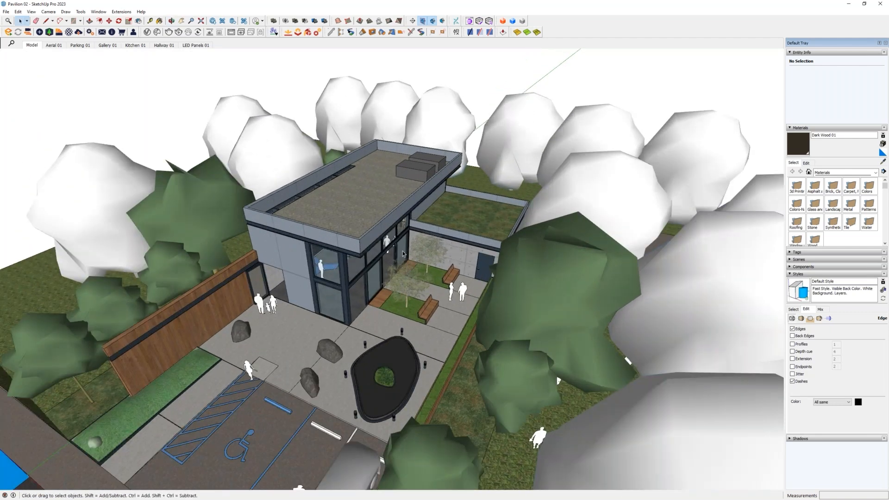
pyautogui.click(373, 209)
pyautogui.press('Delete')
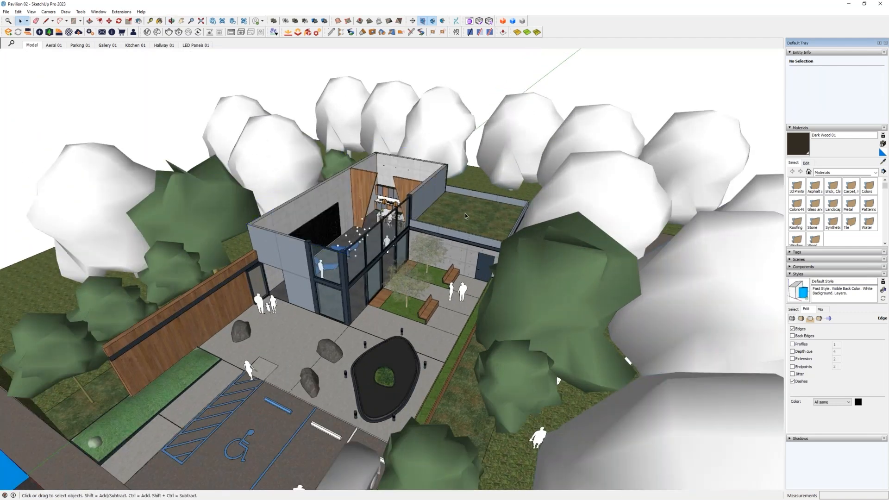
pyautogui.click(465, 213)
pyautogui.press('Delete')
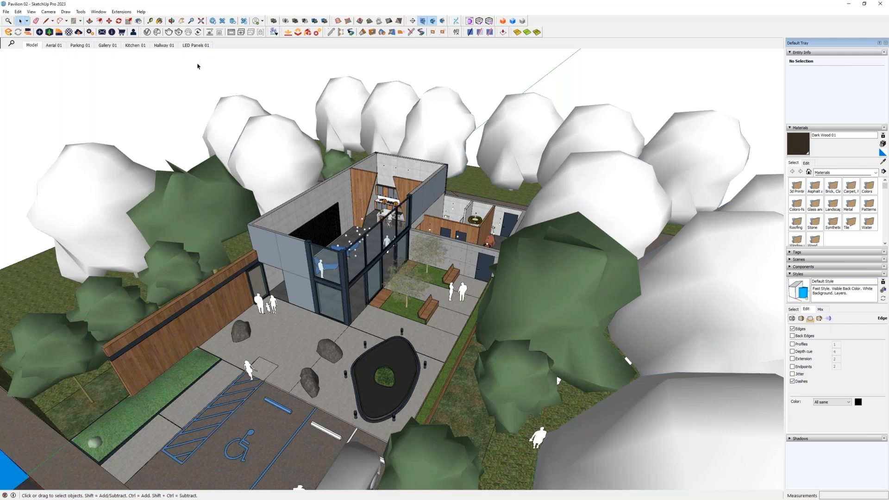
# - Restore the hidden roofs by recalling the Model scene
pyautogui.click(32, 46)
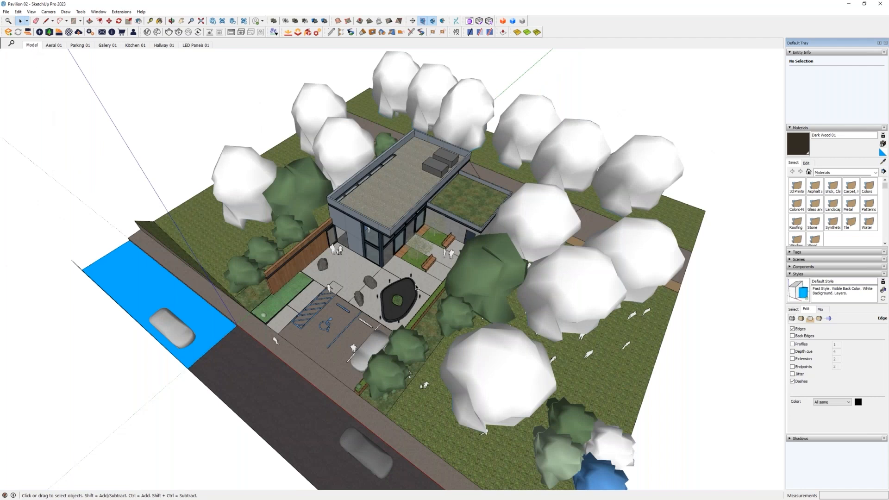
pyautogui.moveTo(416, 307)
pyautogui.mouseDown(button='middle')
pyautogui.moveTo(410, 239)
pyautogui.moveTo(415, 278)
pyautogui.mouseUp(button='middle')
pyautogui.scroll(5, 410, 238)
pyautogui.scroll(2, 409, 238)
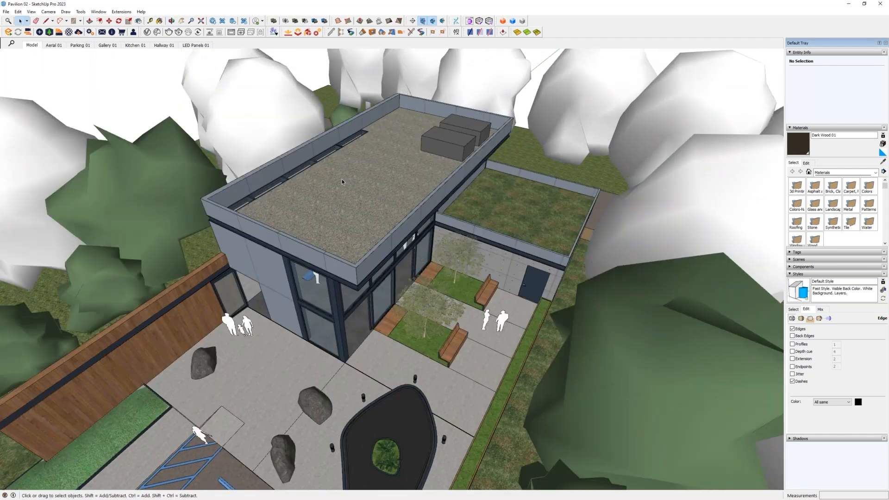
# - Examine the building starting from the Gallery 01 scene and return to the Model scene
pyautogui.click(106, 46)
pyautogui.scroll(-10, 443, 287)
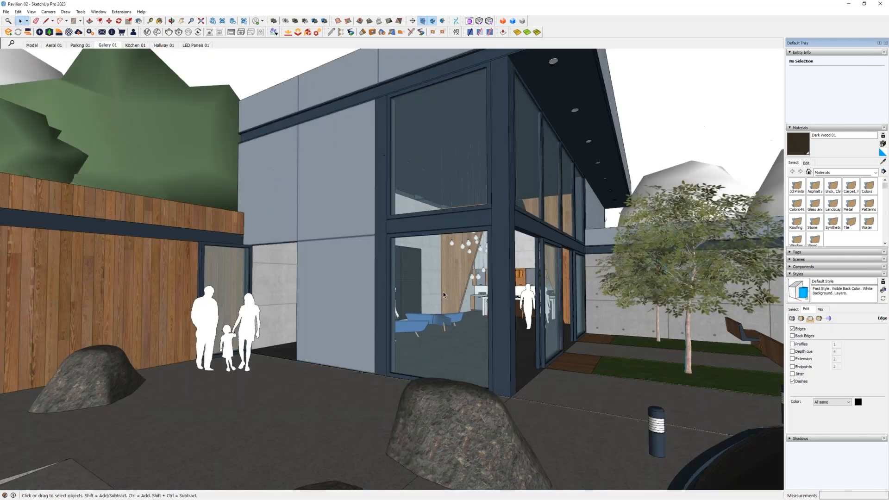
pyautogui.scroll(-8, 443, 292)
pyautogui.moveTo(442, 222); pyautogui.dragTo(463, 326, button='middle')
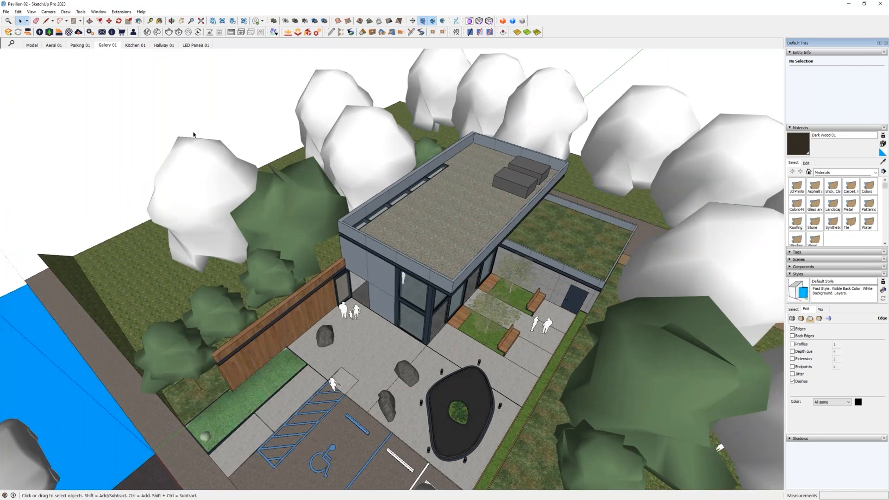
pyautogui.click(34, 46)
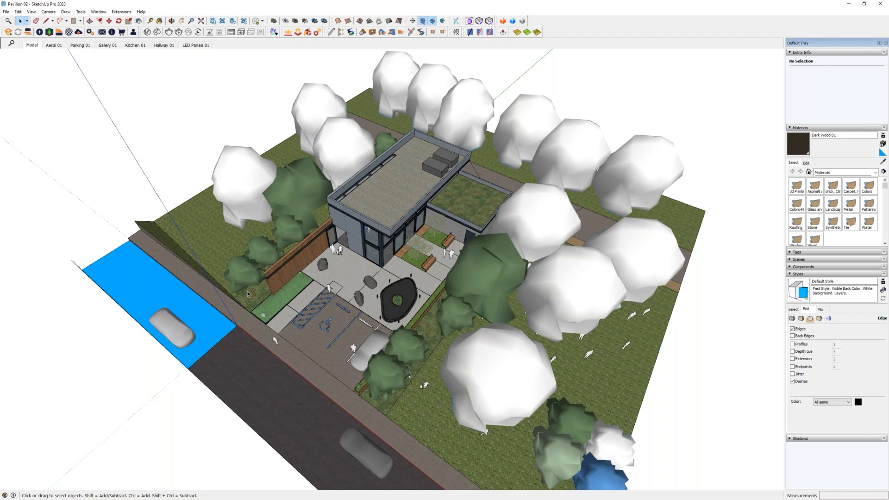
# - Collapse the style settings and display the model's list of tags
pyautogui.click(790, 274)
pyautogui.click(790, 252)
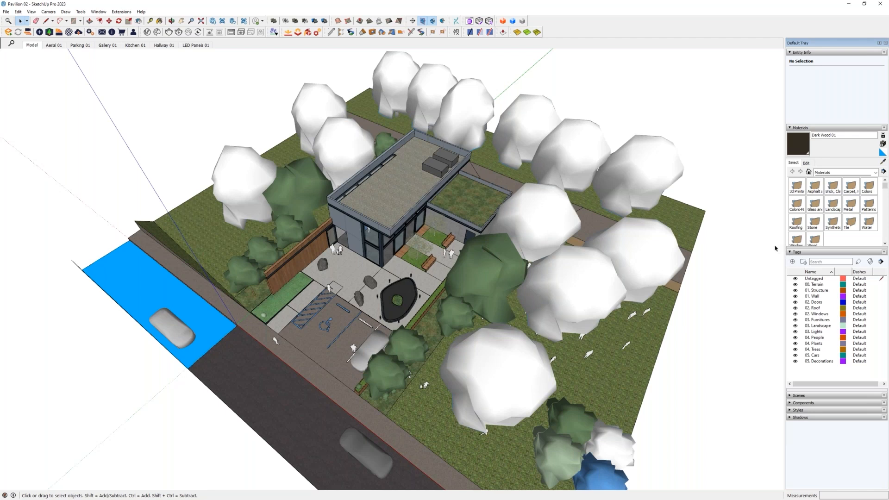
pyautogui.moveTo(775, 249); pyautogui.dragTo(742, 350)
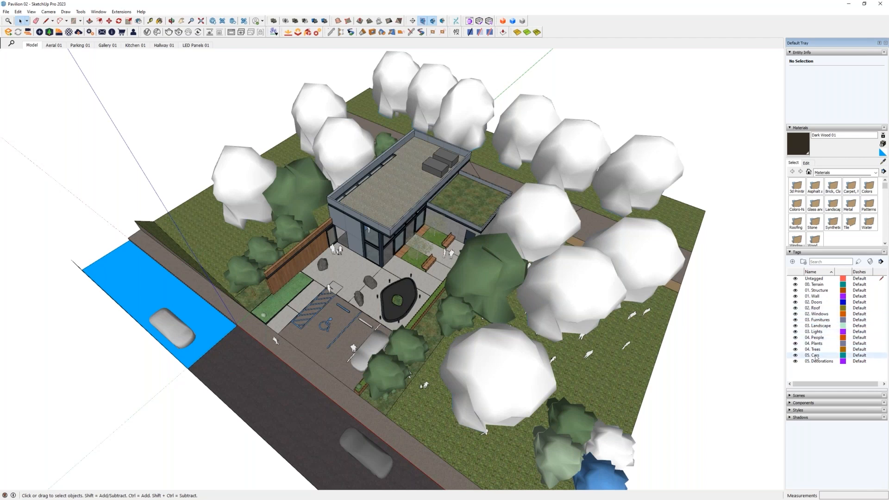
pyautogui.moveTo(482, 327); pyautogui.dragTo(543, 282, button='middle')
pyautogui.keyDown('shift'); pyautogui.moveTo(407, 287); pyautogui.dragTo(414, 289, button='middle'); pyautogui.keyUp('shift')
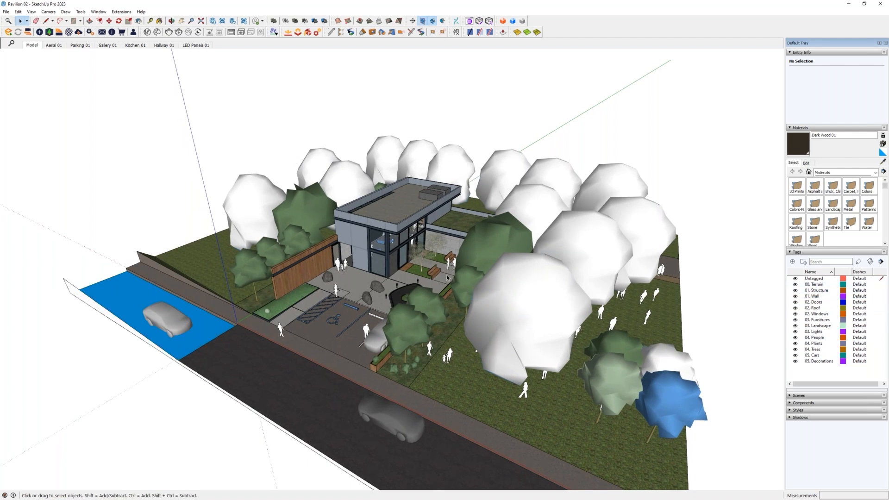
# - Examine how the tags are named and numbered, going through them from 00. Terrain to 05. Decorations
pyautogui.click(817, 286)
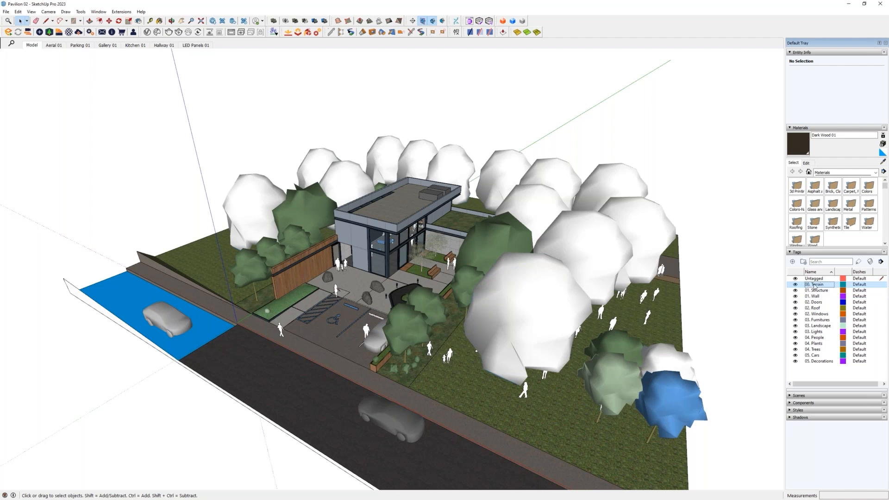
pyautogui.click(818, 291)
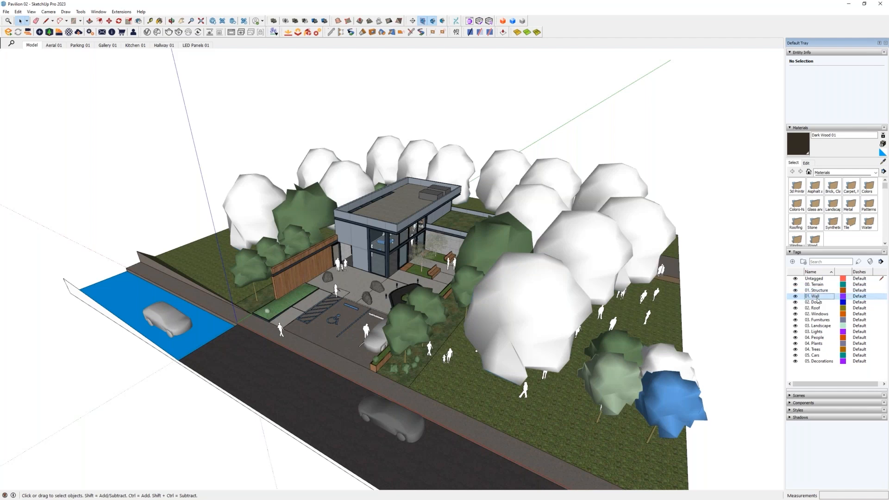
pyautogui.click(822, 296)
pyautogui.click(817, 303)
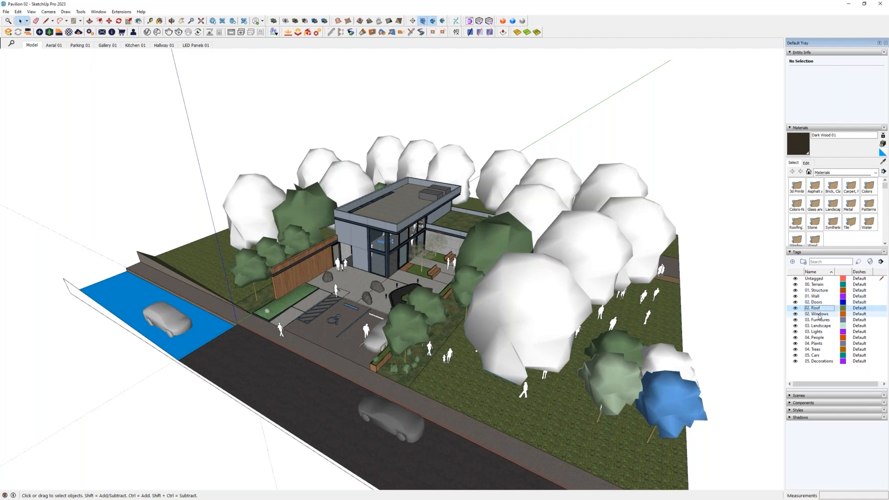
pyautogui.click(817, 309)
pyautogui.click(818, 314)
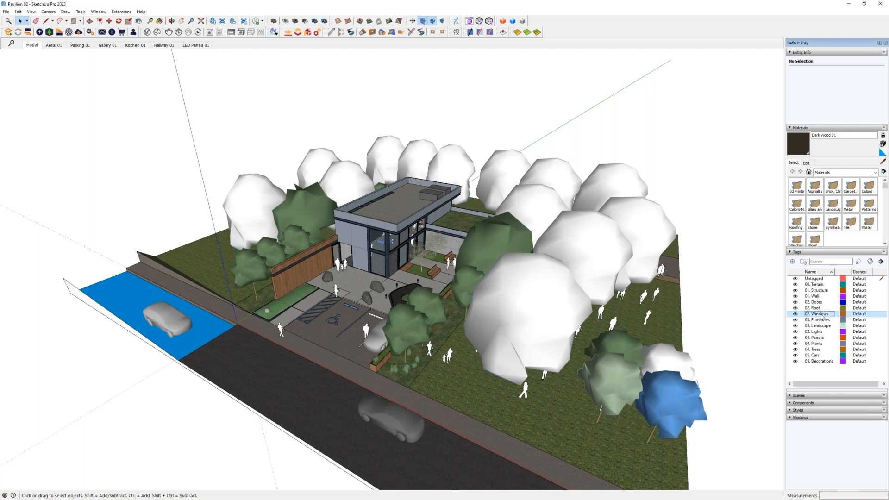
pyautogui.click(818, 319)
pyautogui.click(820, 326)
pyautogui.click(822, 331)
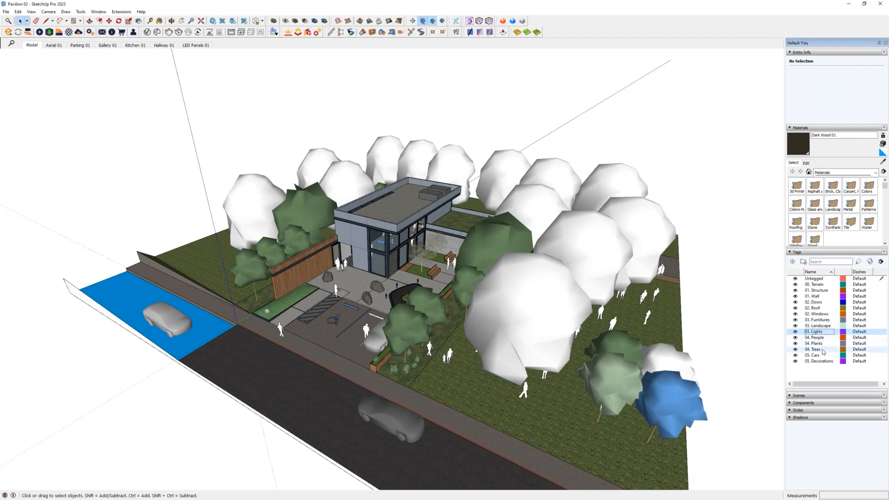
pyautogui.click(822, 351)
pyautogui.click(821, 356)
pyautogui.click(818, 361)
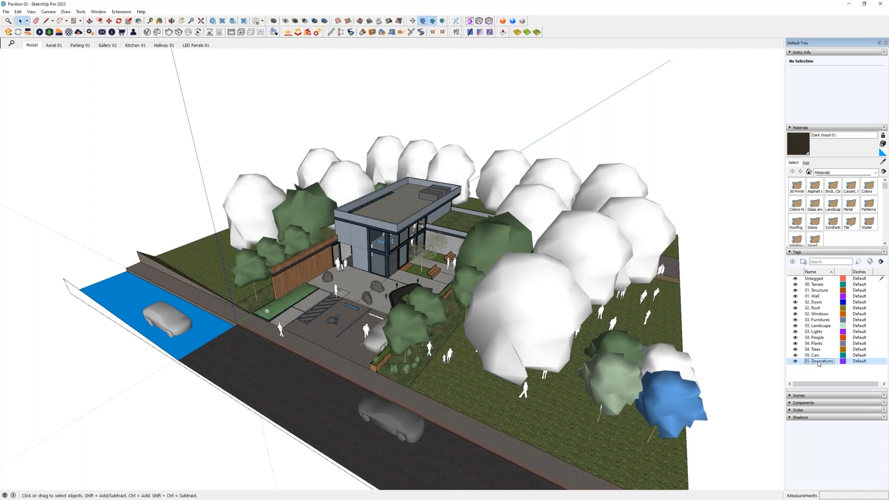
# - Hide the 05. Cars, 05. Decorations and 04. Trees tags to compare the model without them, and turn all three back on
pyautogui.click(796, 355)
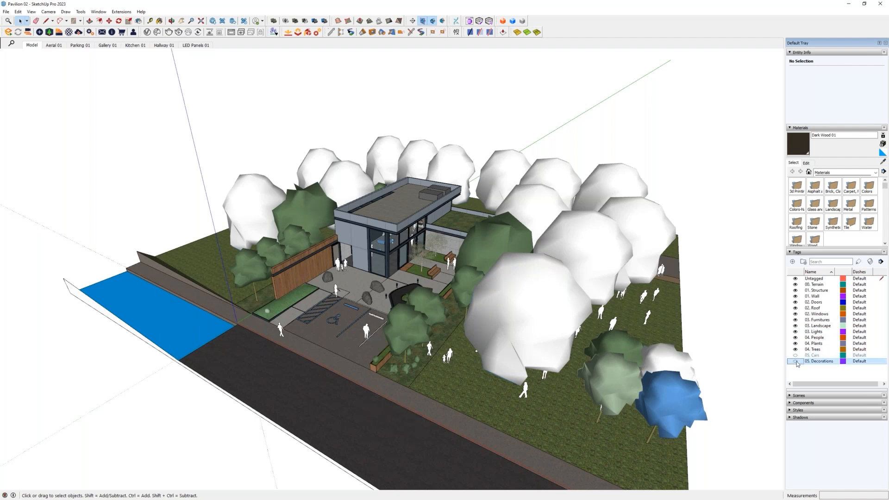
pyautogui.moveTo(479, 319); pyautogui.dragTo(491, 361, button='middle')
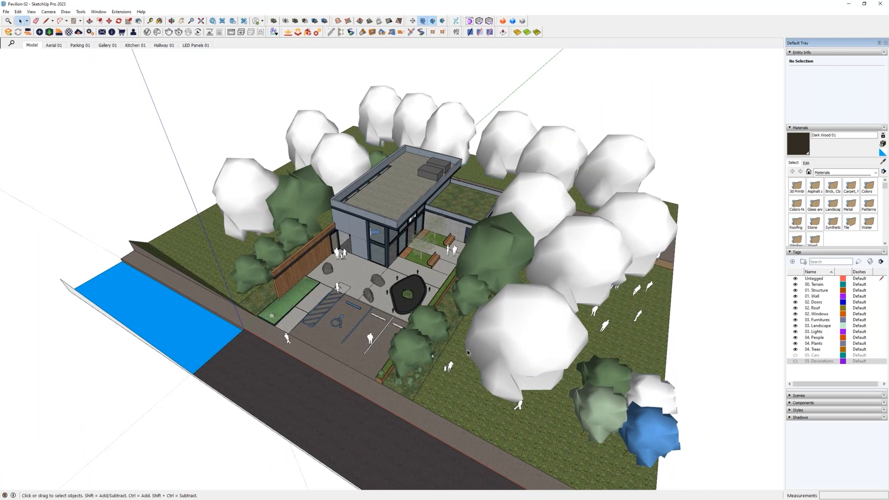
pyautogui.click(795, 350)
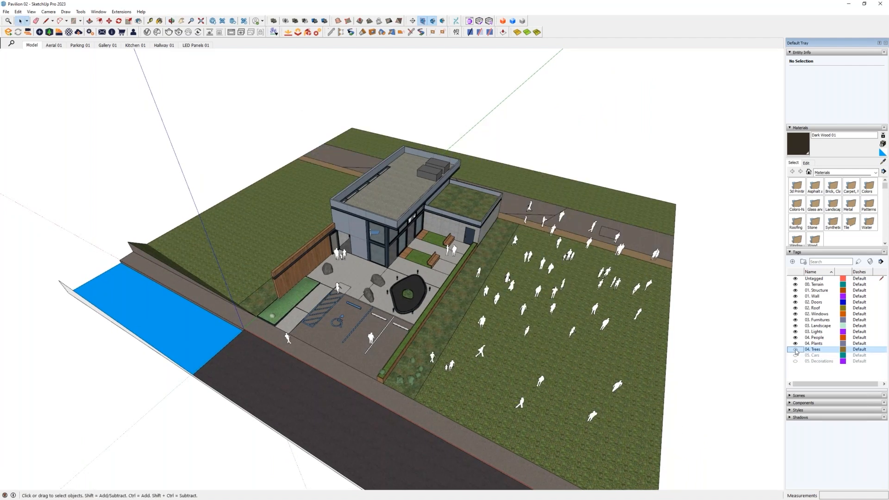
pyautogui.click(795, 350)
pyautogui.click(795, 350)
pyautogui.click(796, 349)
pyautogui.click(796, 355)
pyautogui.click(795, 361)
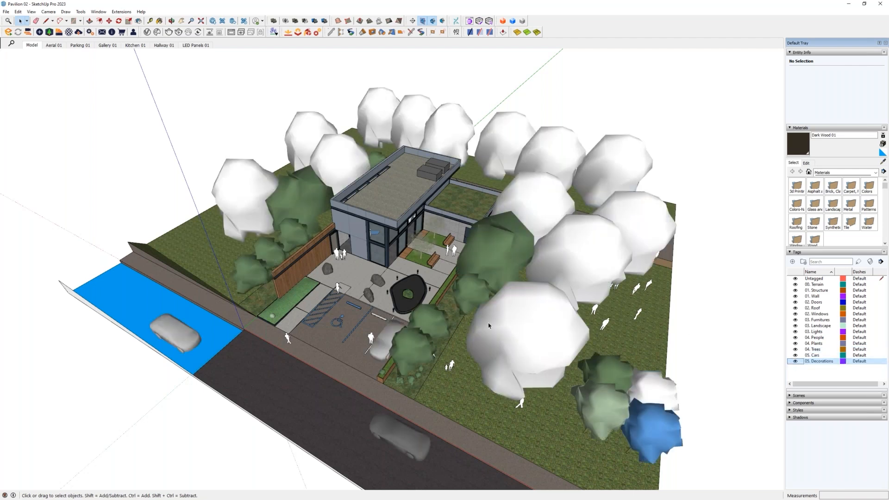
# - Turn off the 04. People tag and select the untagged group of people on the lawn
pyautogui.moveTo(531, 318); pyautogui.dragTo(670, 315, button='middle')
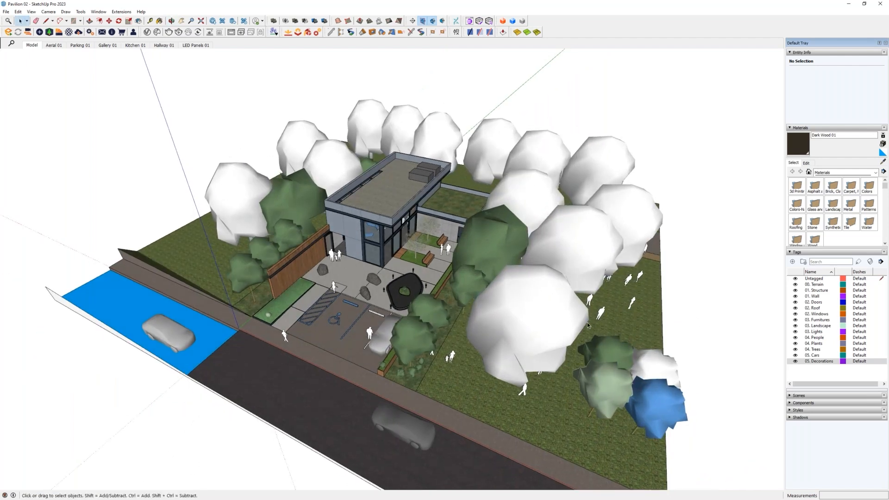
pyautogui.click(794, 338)
pyautogui.moveTo(495, 337); pyautogui.dragTo(500, 308, button='middle')
pyautogui.click(627, 313)
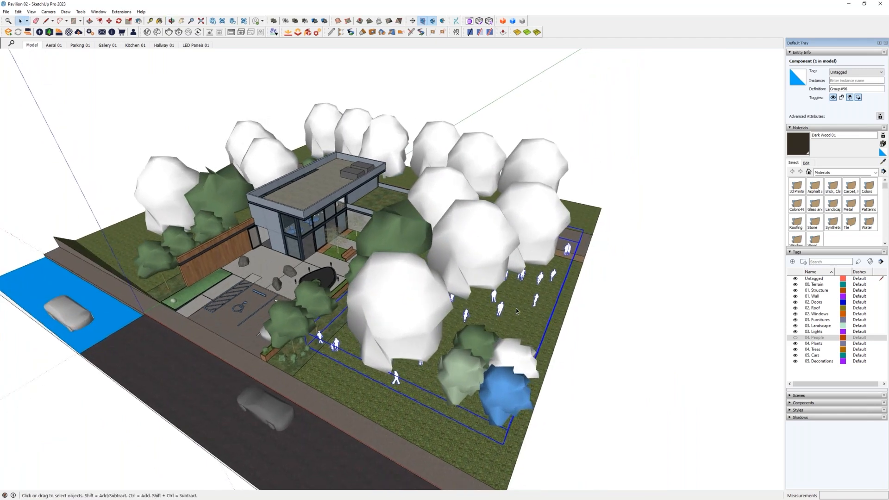
pyautogui.moveTo(558, 324); pyautogui.dragTo(477, 353, button='middle')
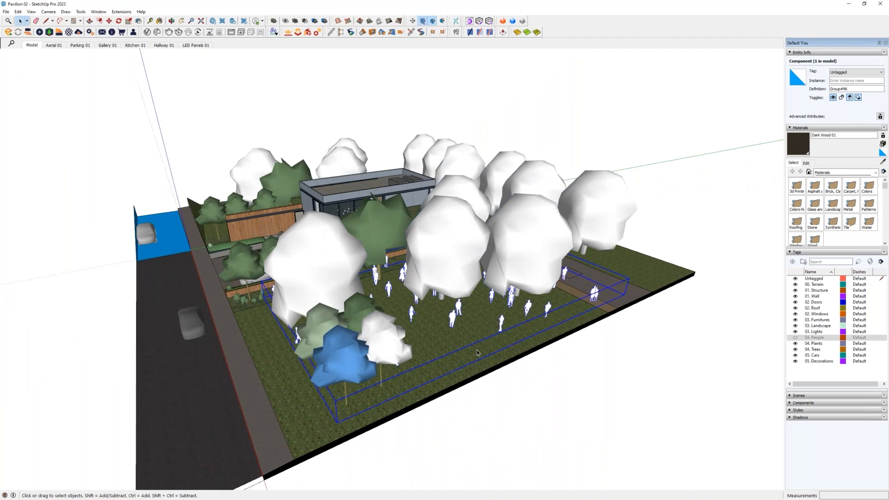
# - Assign all the people components inside the untagged people group to the 04. People tag and exit the group
pyautogui.doubleClick(452, 319)
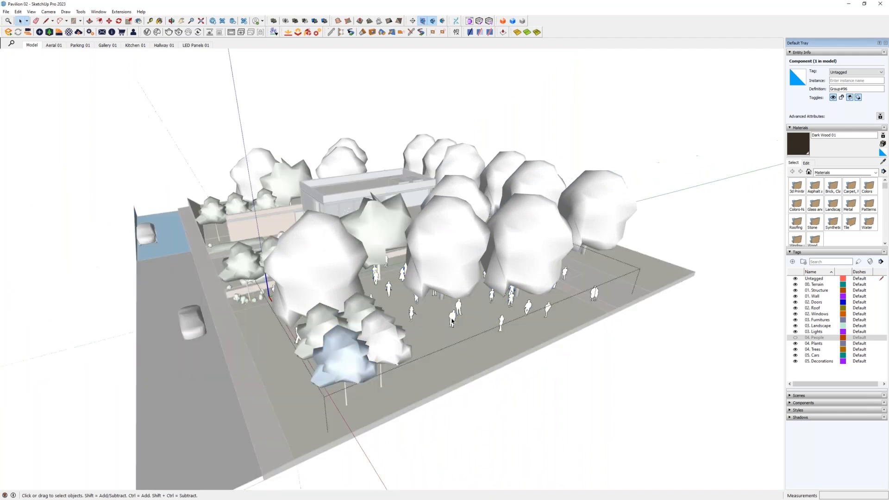
pyautogui.hotkey('ctrl', 'a')
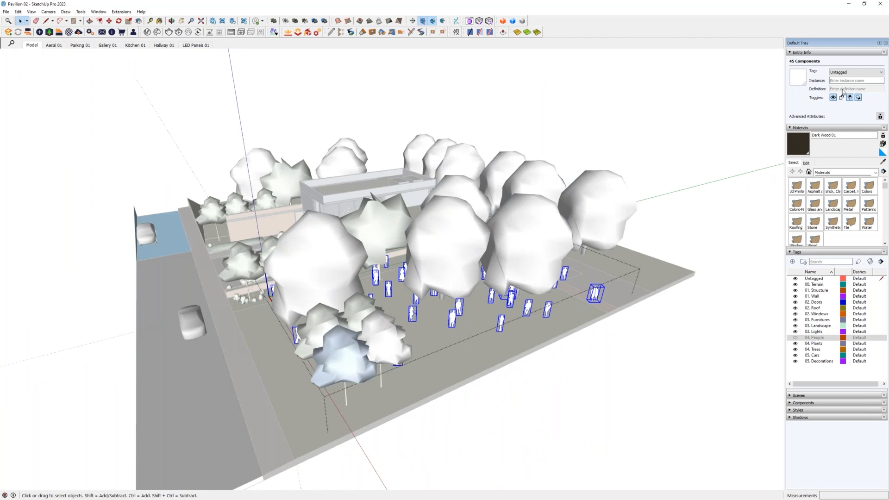
pyautogui.click(848, 73)
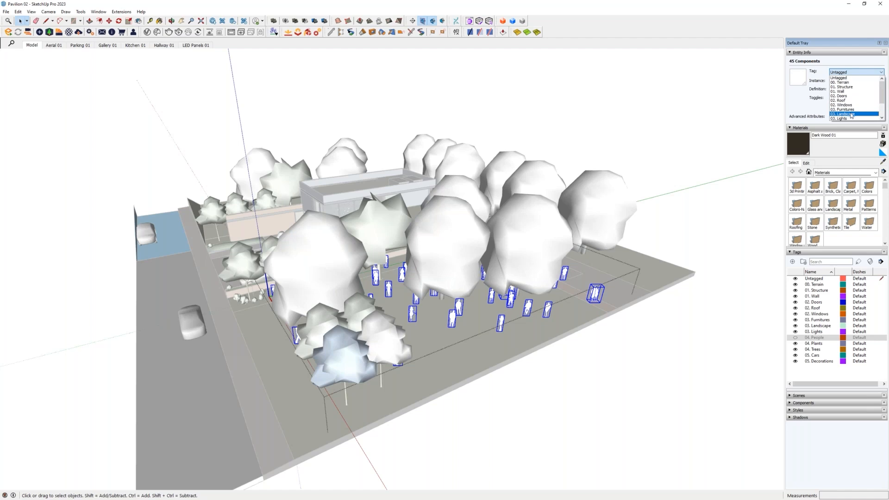
pyautogui.scroll(-1, 855, 110)
pyautogui.scroll(-1, 852, 106)
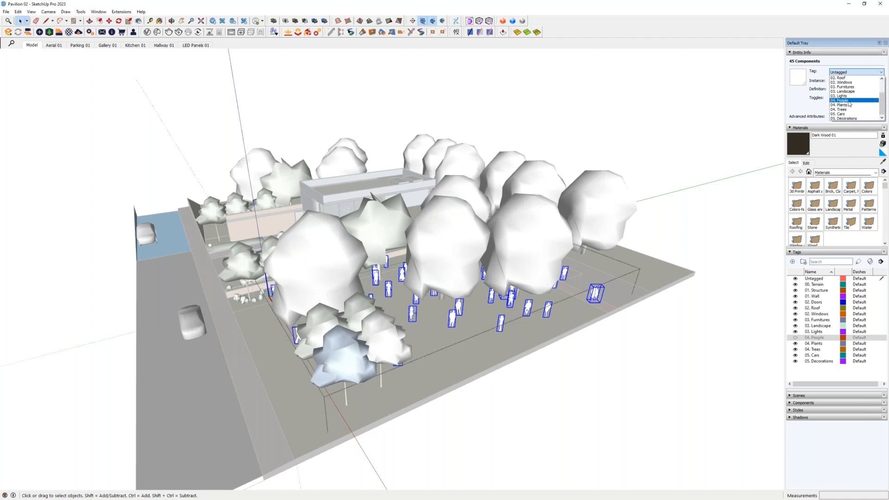
pyautogui.click(845, 103)
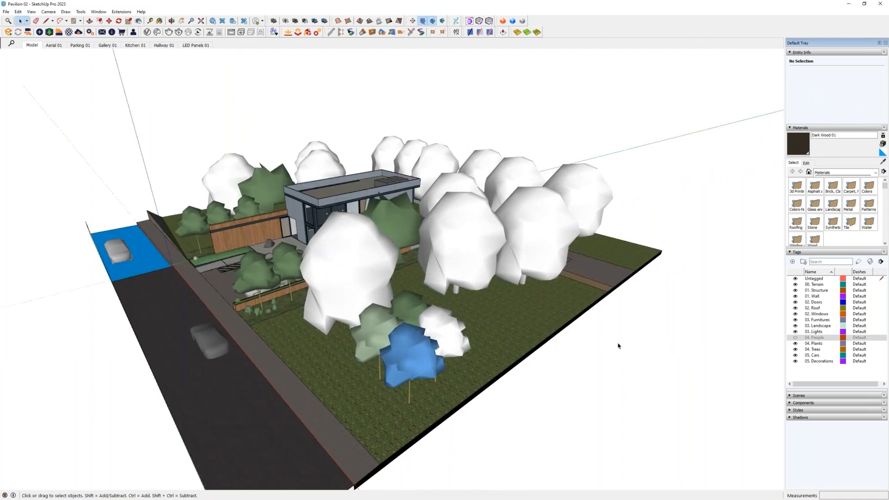
pyautogui.moveTo(260, 293); pyautogui.dragTo(352, 324, button='middle')
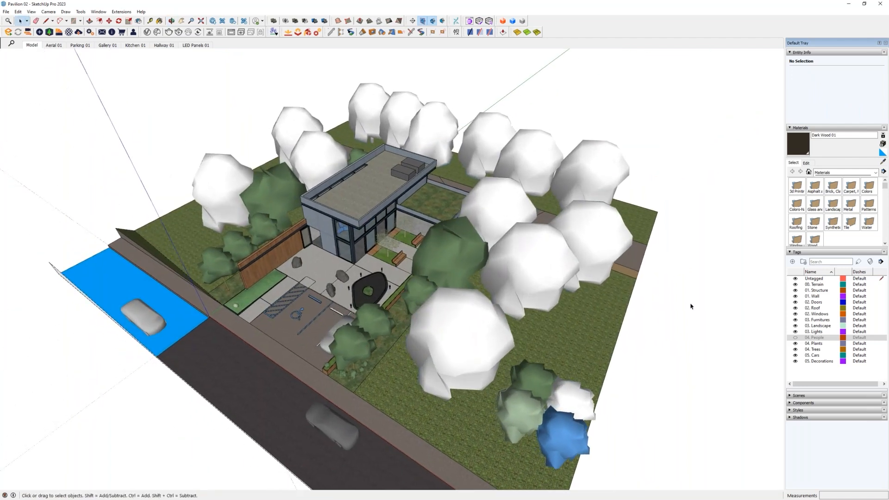
# - Toggle the visibility of the 04. People tag to check the newly tagged people, leaving them shown around the pavilion
pyautogui.click(796, 338)
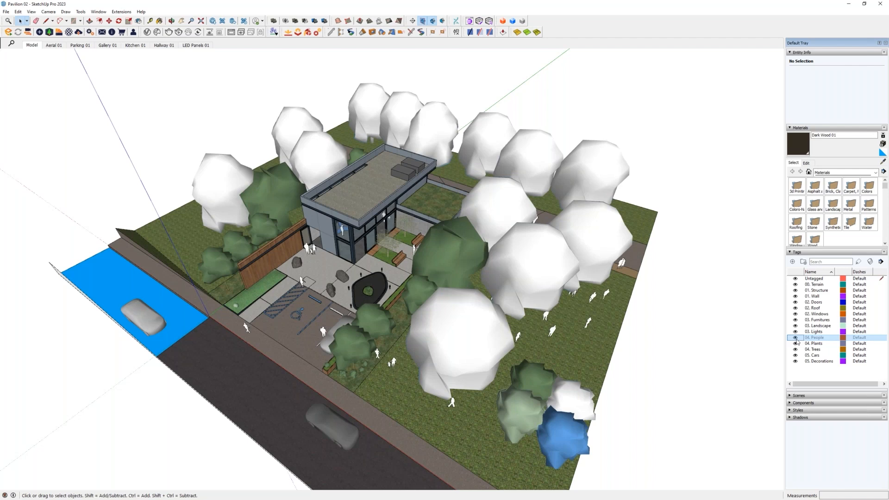
pyautogui.click(796, 338)
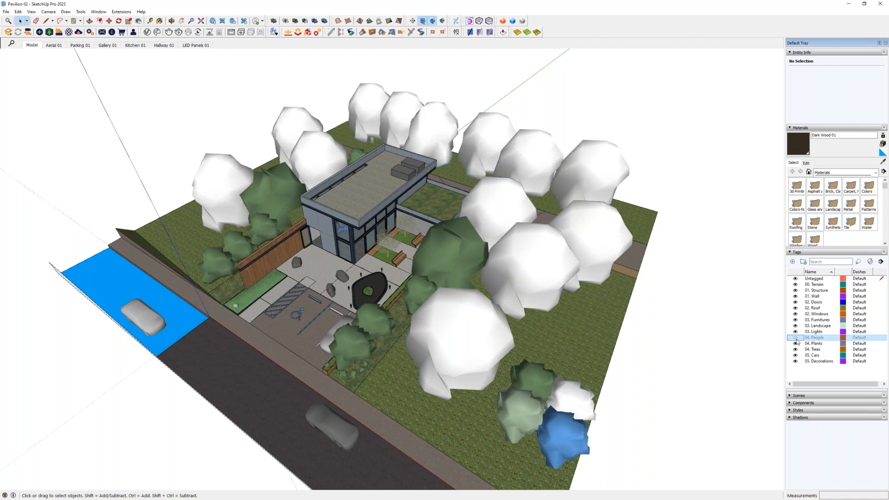
pyautogui.moveTo(418, 307); pyautogui.dragTo(340, 255, button='middle')
pyautogui.scroll(5, 341, 256)
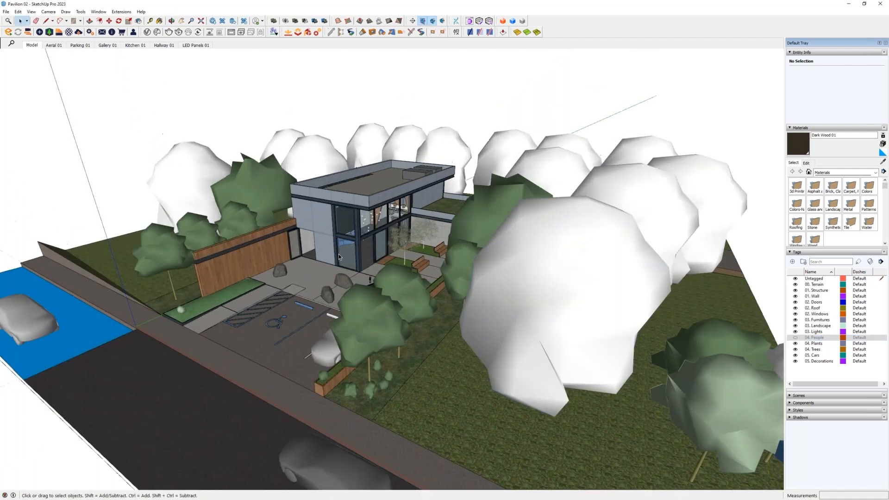
pyautogui.scroll(-3, 348, 262)
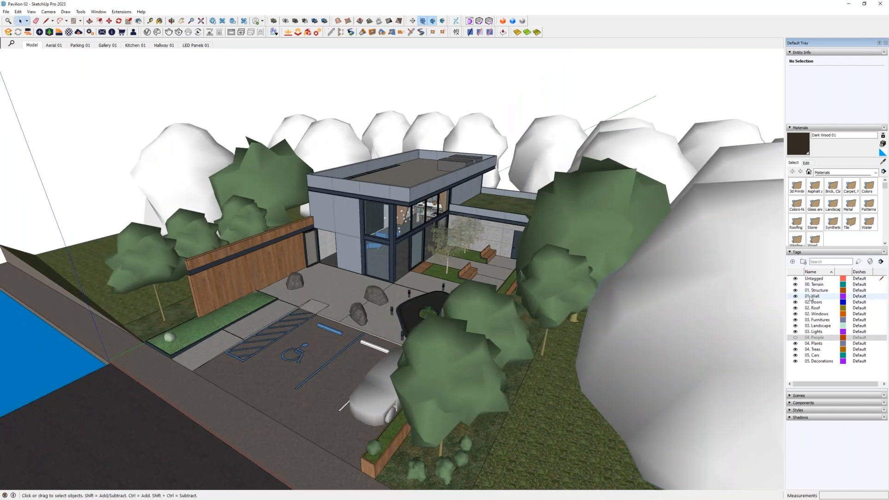
pyautogui.click(803, 338)
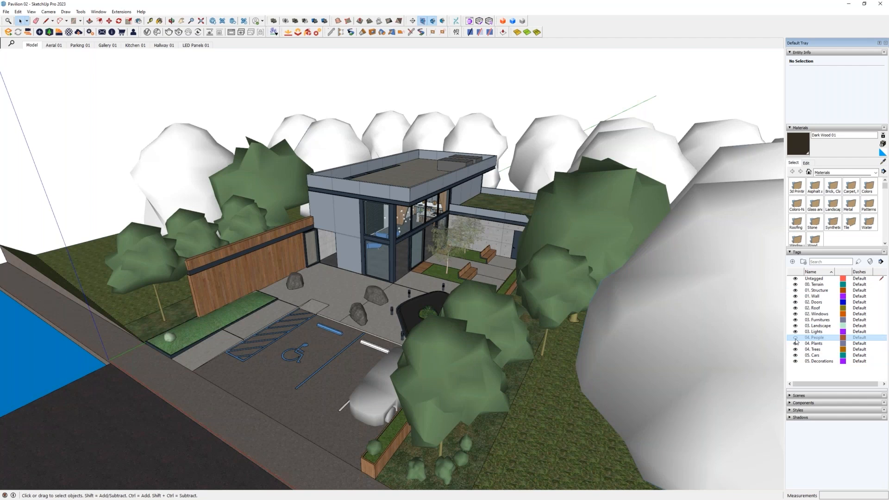
pyautogui.click(795, 338)
pyautogui.keyDown('shift'); pyautogui.moveTo(433, 282); pyautogui.dragTo(434, 322, button='middle'); pyautogui.keyUp('shift')
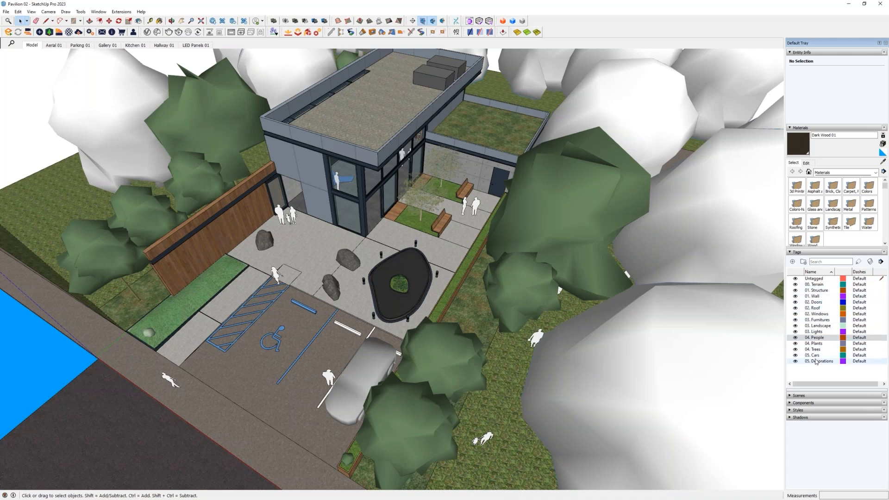
pyautogui.moveTo(295, 292); pyautogui.dragTo(329, 302, button='middle')
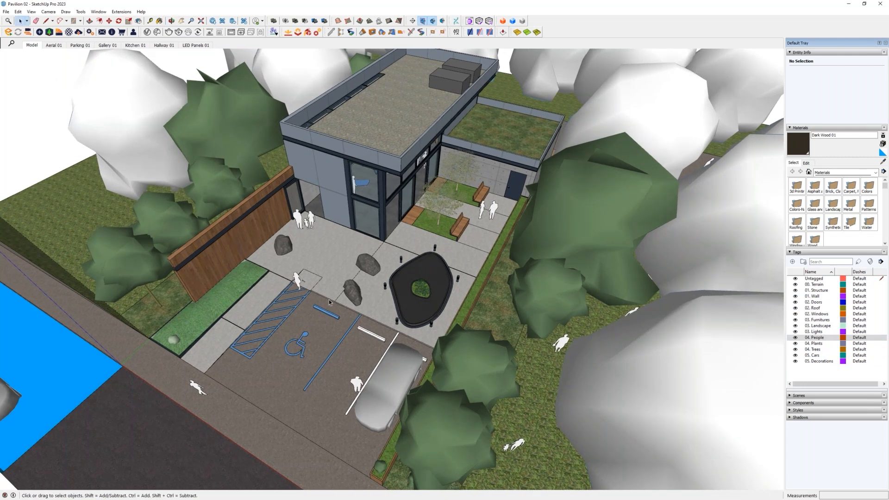
pyautogui.keyDown('shift'); pyautogui.moveTo(394, 320); pyautogui.dragTo(437, 305, button='middle'); pyautogui.keyUp('shift')
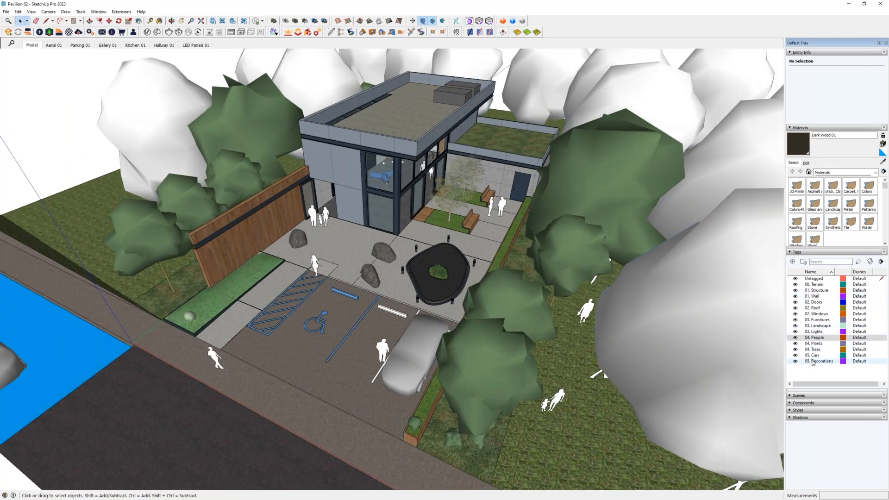
# - Hide the 04. People tag to view the whole site without people
pyautogui.click(797, 338)
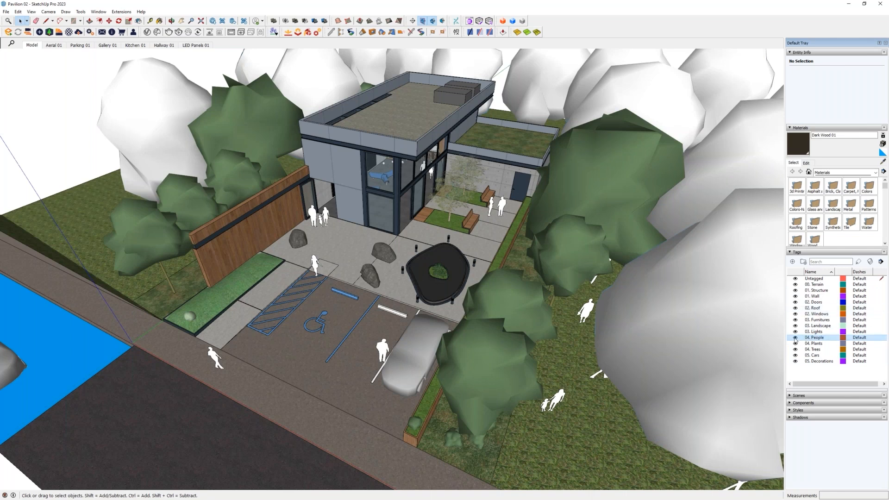
pyautogui.click(795, 337)
pyautogui.moveTo(389, 278); pyautogui.dragTo(498, 301, button='middle')
pyautogui.keyDown('shift'); pyautogui.moveTo(411, 224); pyautogui.dragTo(422, 261, button='middle'); pyautogui.keyUp('shift')
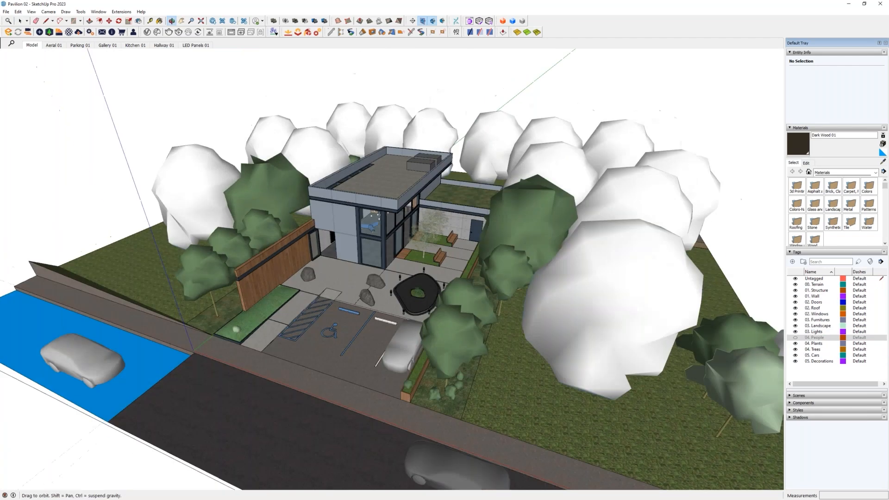
# - Remove the main building's roof and the lower green roof from view to expose the interior
pyautogui.scroll(6, 393, 236)
pyautogui.moveTo(398, 231); pyautogui.dragTo(432, 167, button='middle')
pyautogui.click(432, 167)
pyautogui.press('Delete')
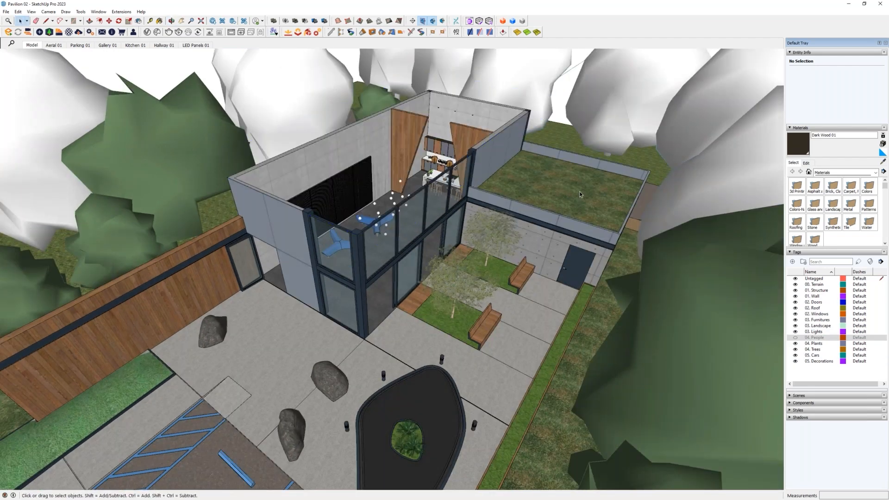
pyautogui.click(581, 192)
pyautogui.press('Delete')
pyautogui.moveTo(481, 259); pyautogui.dragTo(403, 324, button='middle')
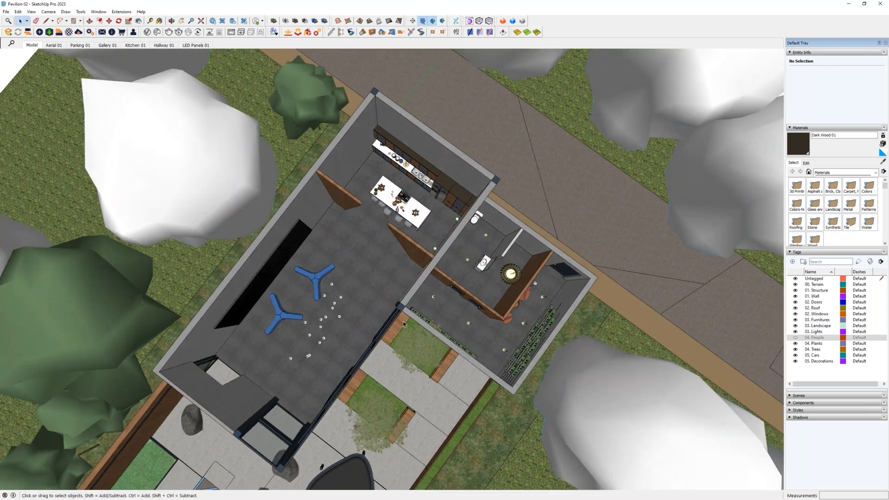
# - Turn the 04. People tag back on and view the whole site with its people
pyautogui.click(795, 338)
pyautogui.moveTo(504, 345); pyautogui.dragTo(457, 227, button='middle')
pyautogui.scroll(-7, 456, 226)
pyautogui.moveTo(518, 330); pyautogui.dragTo(587, 290, button='middle')
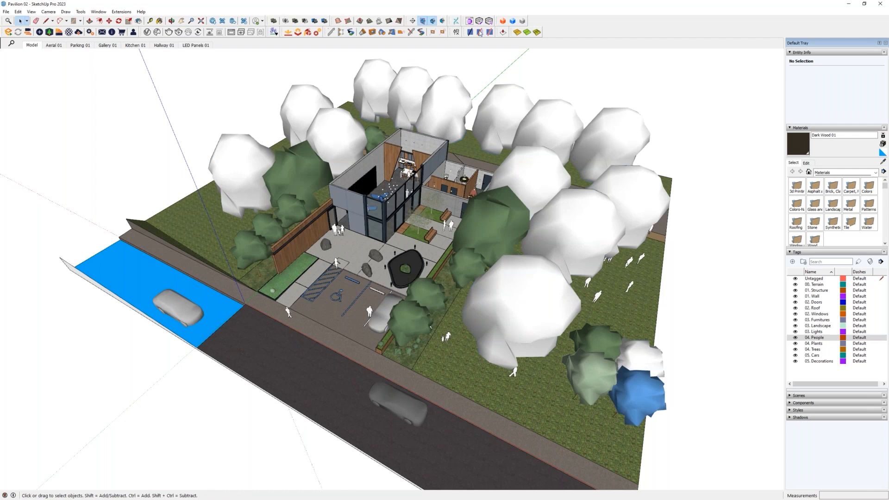
# - Open the ExtensionStore and search its extensions for "layer"
pyautogui.click(502, 21)
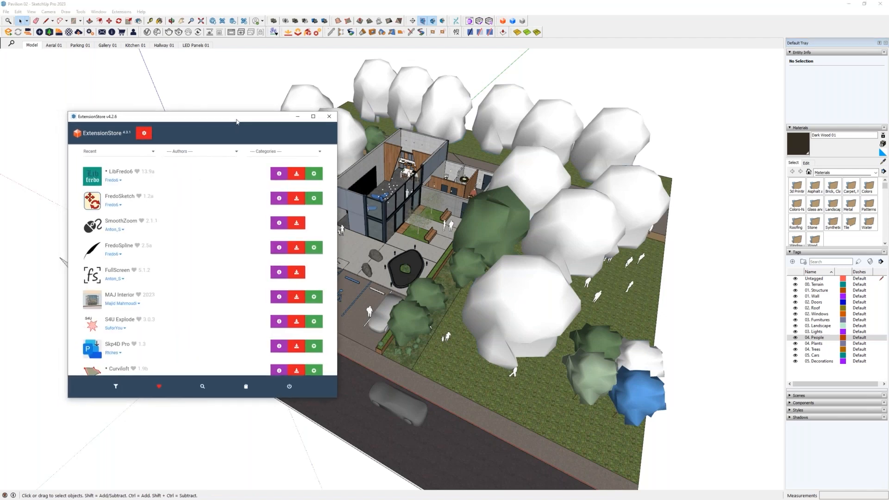
pyautogui.click(203, 387)
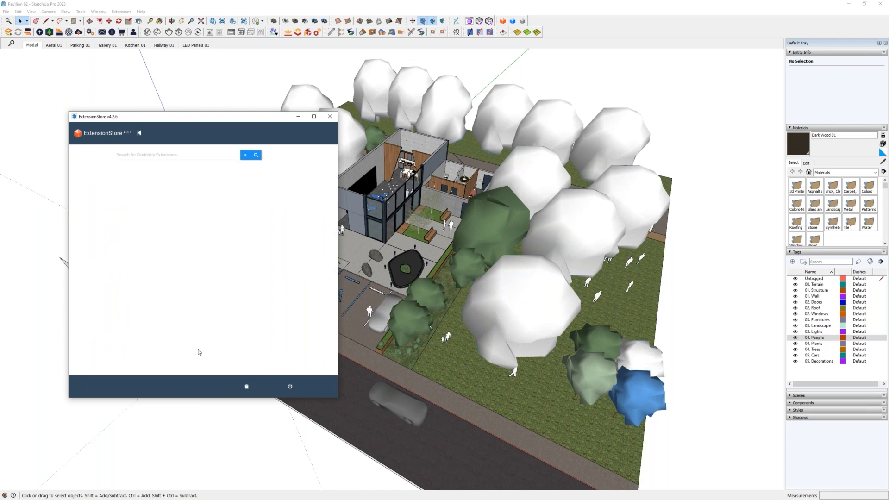
pyautogui.click(151, 154)
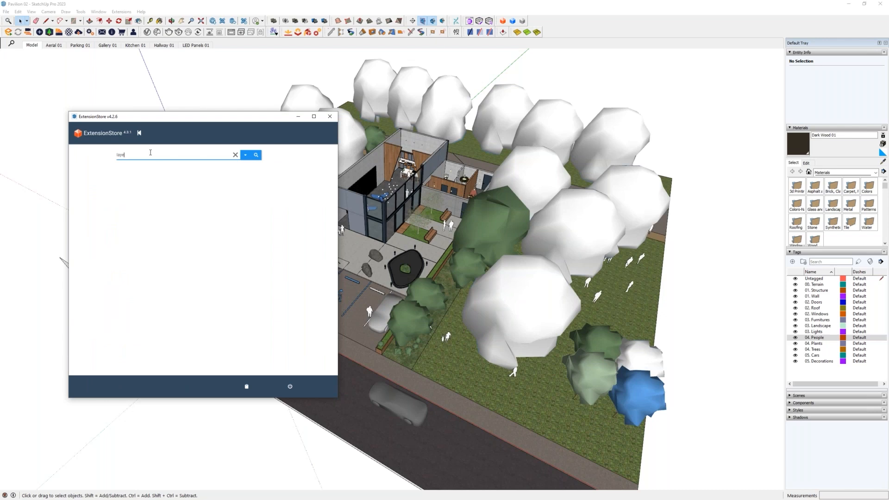
pyautogui.write('layer')
pyautogui.press('Return')
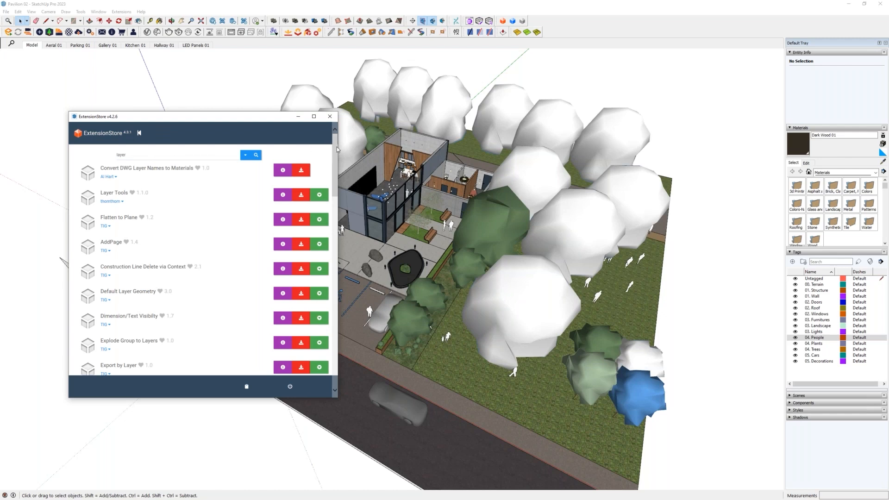
# - Look through the layer search results for the Layer Name Export/Import extension
pyautogui.click(145, 156)
pyautogui.scroll(-10, 262, 197)
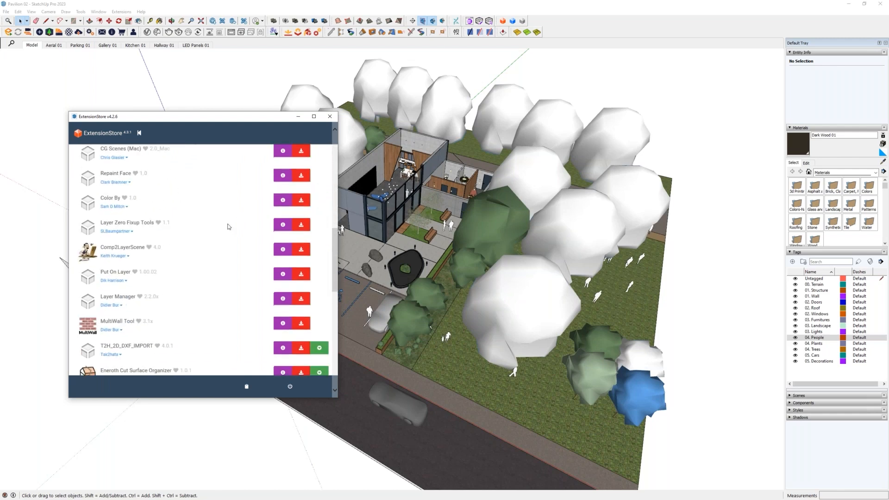
pyautogui.scroll(5, 228, 227)
pyautogui.scroll(3, 228, 226)
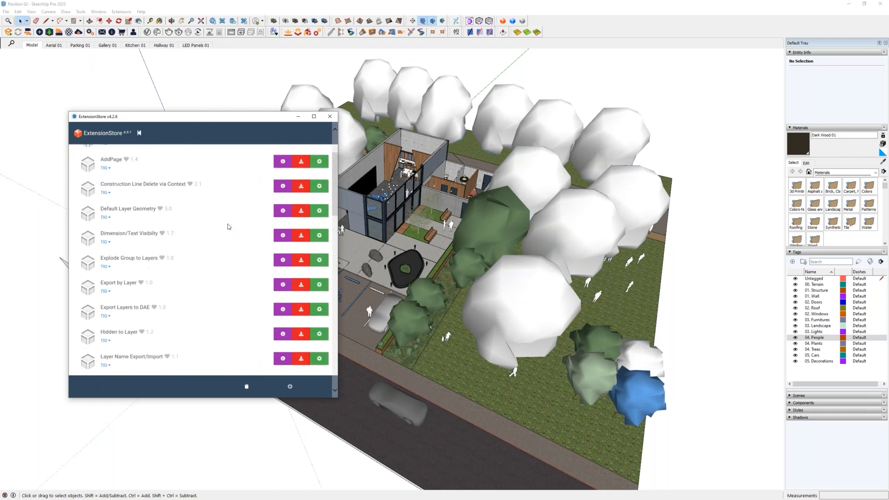
pyautogui.scroll(-2, 192, 330)
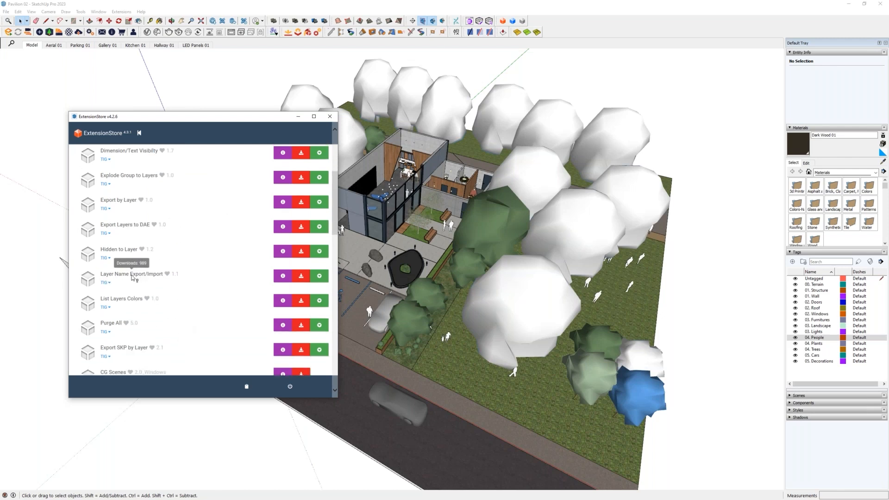
# - Read the description of the Layer Name Export/Import extension and consult its page in SketchUp Extensions.pdf
pyautogui.click(109, 282)
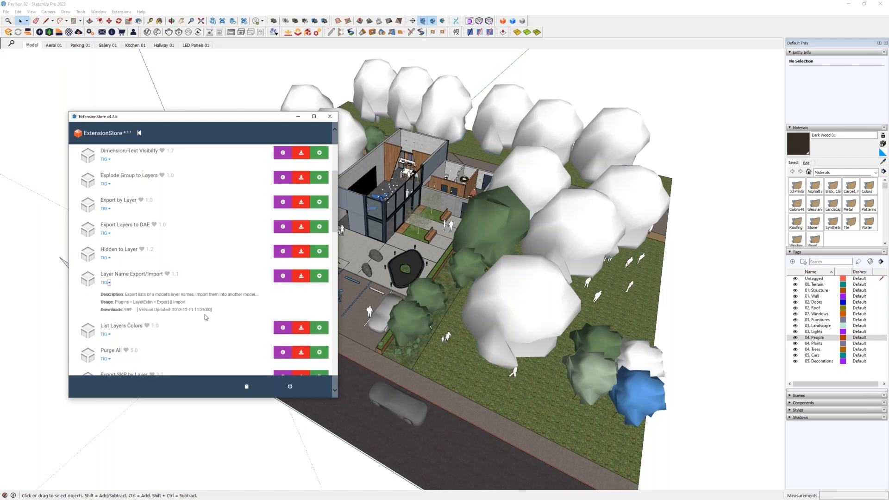
pyautogui.moveTo(212, 309); pyautogui.dragTo(102, 273)
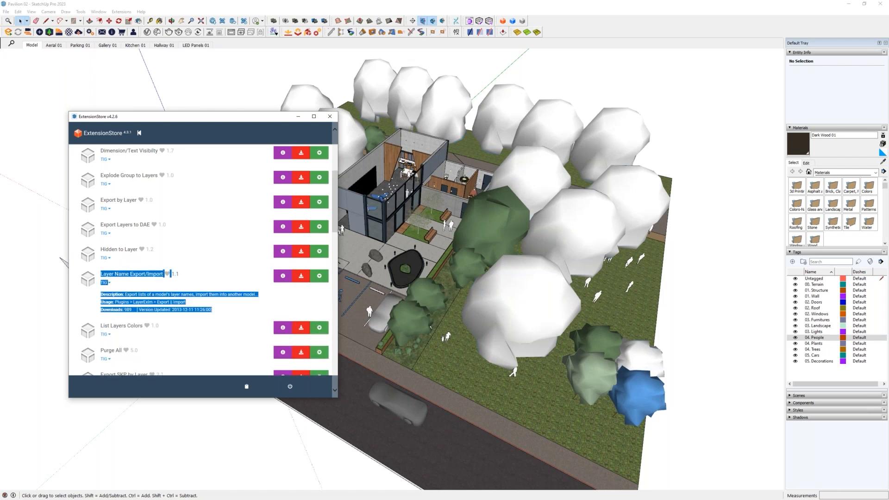
pyautogui.moveTo(213, 310); pyautogui.dragTo(103, 280)
pyautogui.click(216, 315)
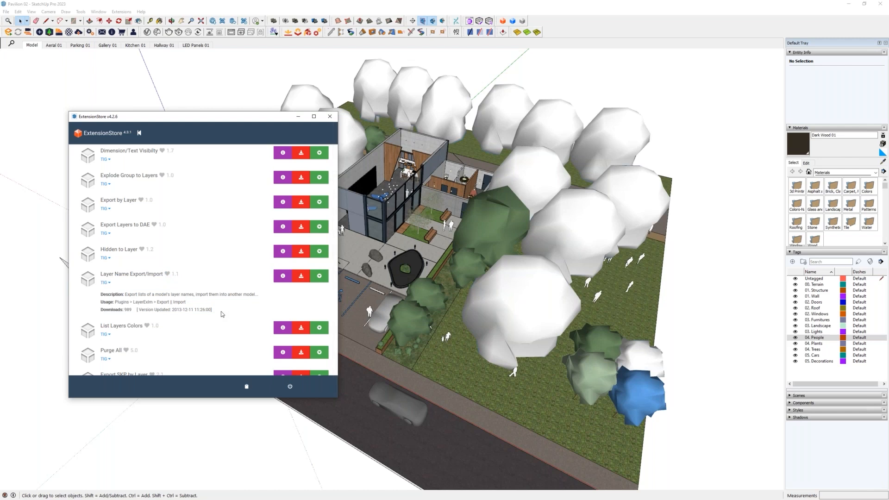
pyautogui.moveTo(217, 311)
pyautogui.mouseDown()
pyautogui.moveTo(111, 296)
pyautogui.moveTo(100, 279)
pyautogui.moveTo(101, 300)
pyautogui.moveTo(220, 310)
pyautogui.mouseUp()
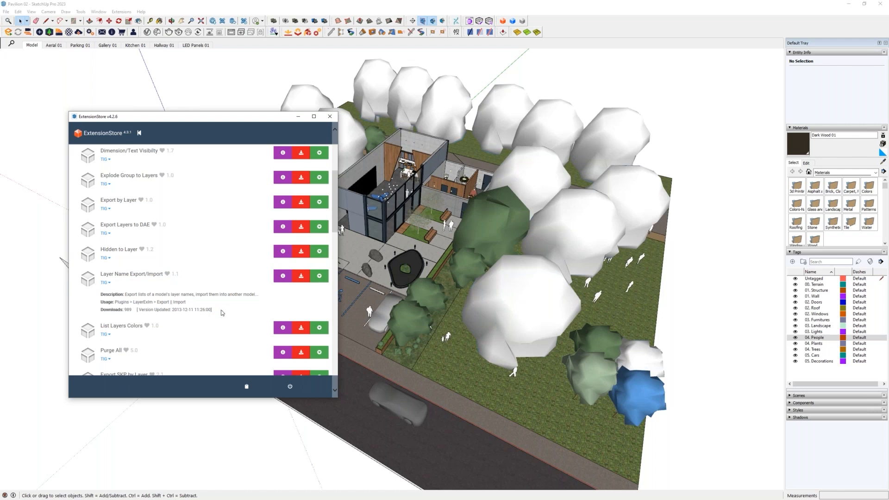
pyautogui.moveTo(220, 310); pyautogui.dragTo(102, 297)
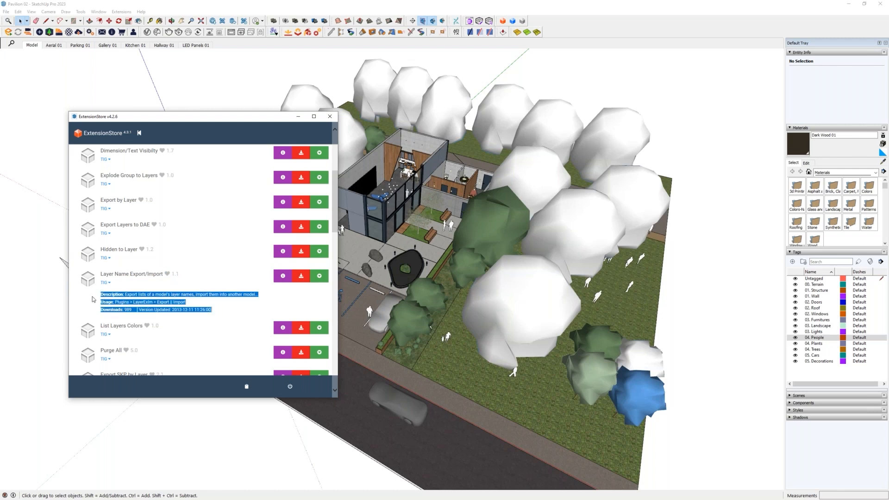
pyautogui.moveTo(0, 125)
pyautogui.mouseDown()
pyautogui.moveTo(492, 99)
pyautogui.moveTo(474, 88)
pyautogui.mouseUp()
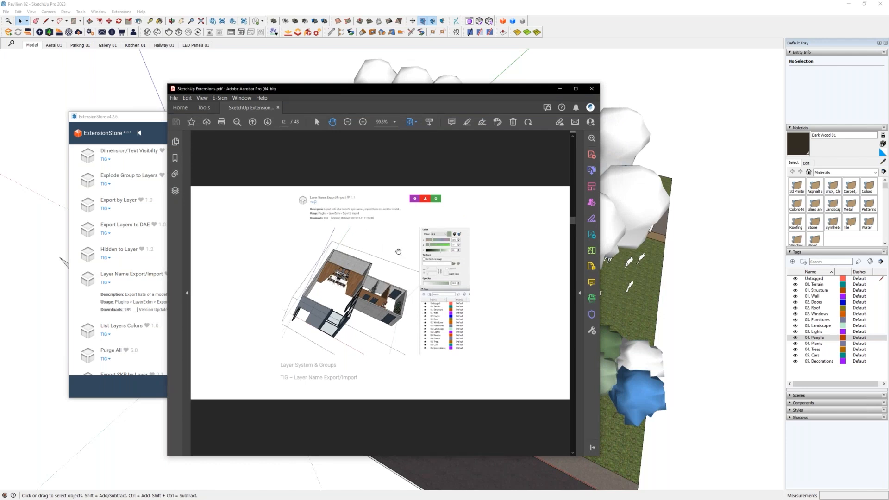
pyautogui.moveTo(397, 89); pyautogui.dragTo(0, 92)
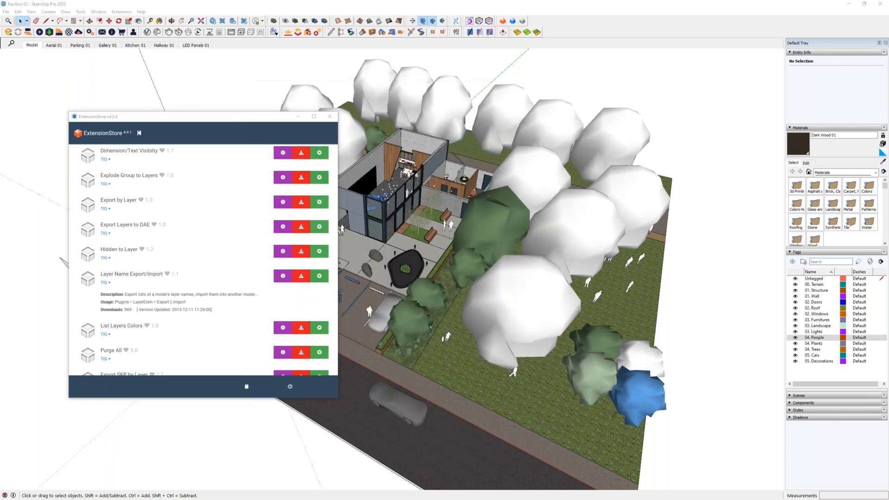
# - Install the Layer Name Export/Import extension into the user's AppData Roaming SketchUp 2023 Plugins folder
pyautogui.doubleClick(302, 280)
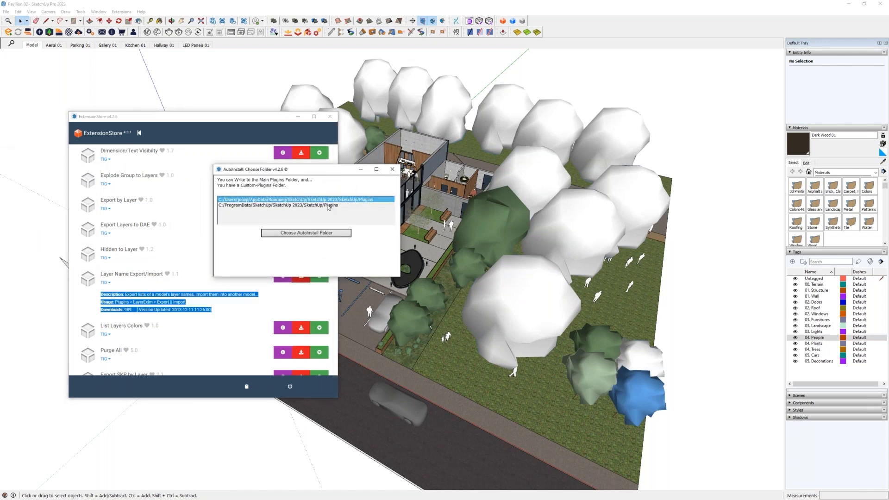
pyautogui.click(250, 202)
pyautogui.click(324, 235)
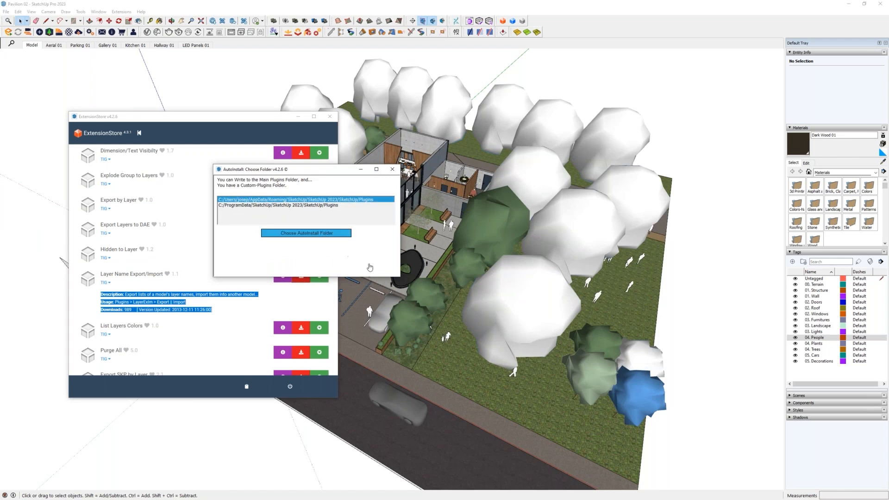
pyautogui.click(332, 249)
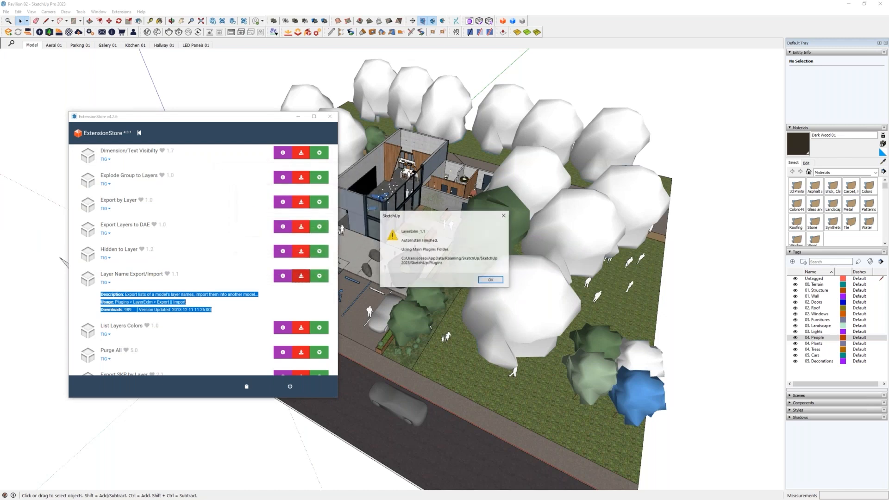
pyautogui.click(491, 281)
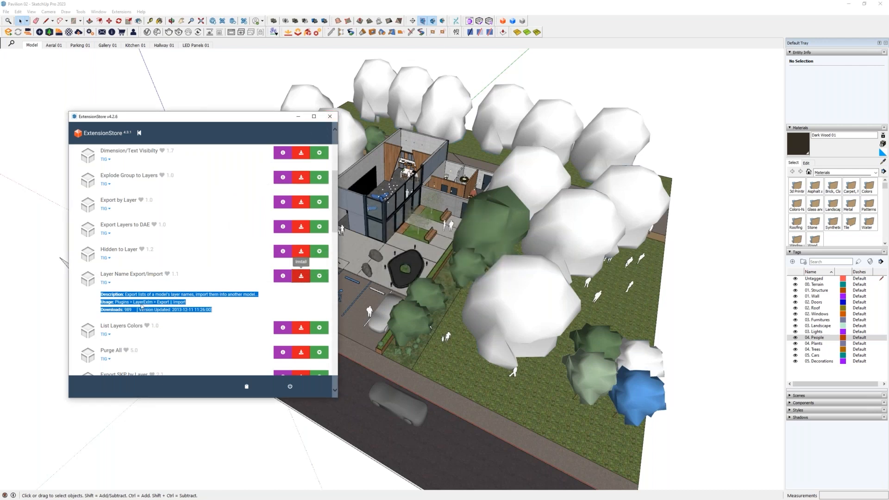
# - Read the usage line of the Layer Name Export/Import extension and close the ExtensionStore
pyautogui.click(110, 306)
pyautogui.moveTo(115, 301); pyautogui.dragTo(187, 303)
pyautogui.click(189, 306)
pyautogui.moveTo(115, 302); pyautogui.dragTo(130, 303)
pyautogui.click(120, 304)
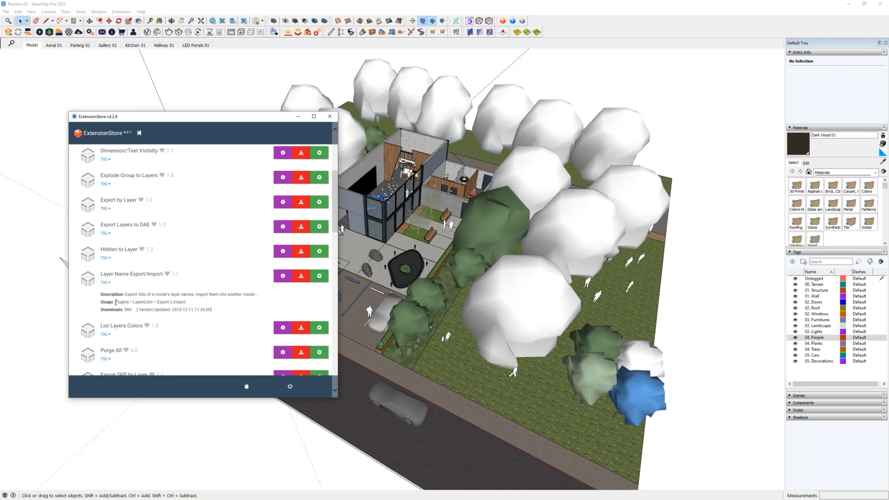
pyautogui.moveTo(122, 302); pyautogui.dragTo(128, 302)
pyautogui.doubleClick(136, 303)
pyautogui.click(329, 116)
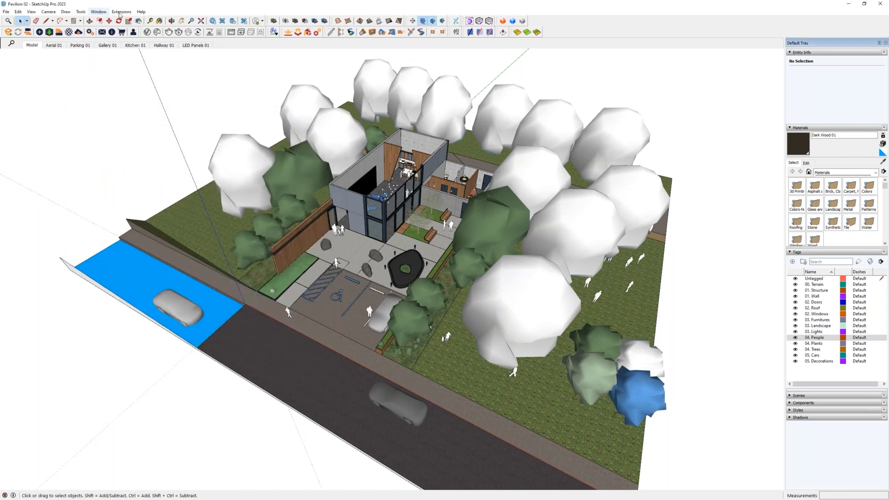
# - Export the model's tag names with the LayerExIm extension
pyautogui.click(121, 11)
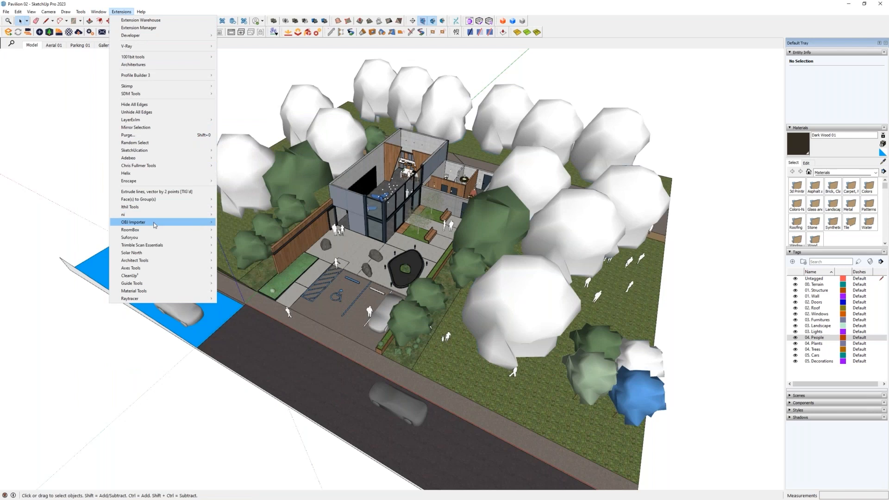
pyautogui.moveTo(162, 267)
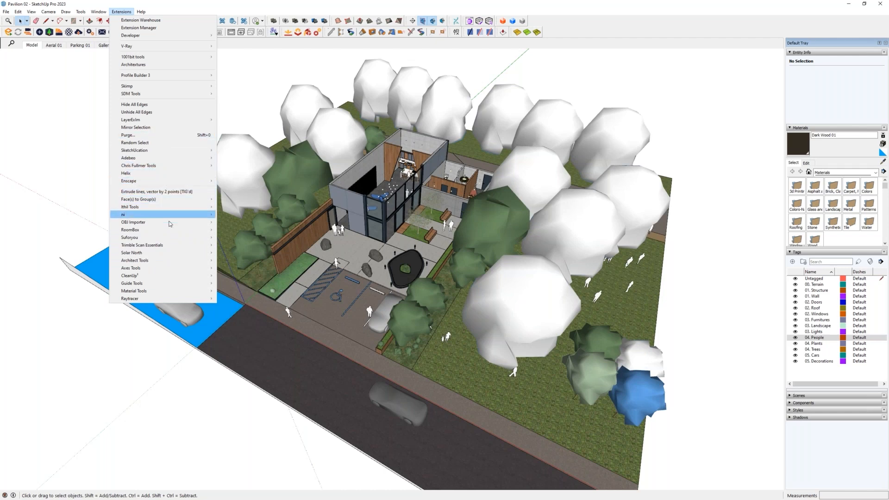
pyautogui.moveTo(176, 302)
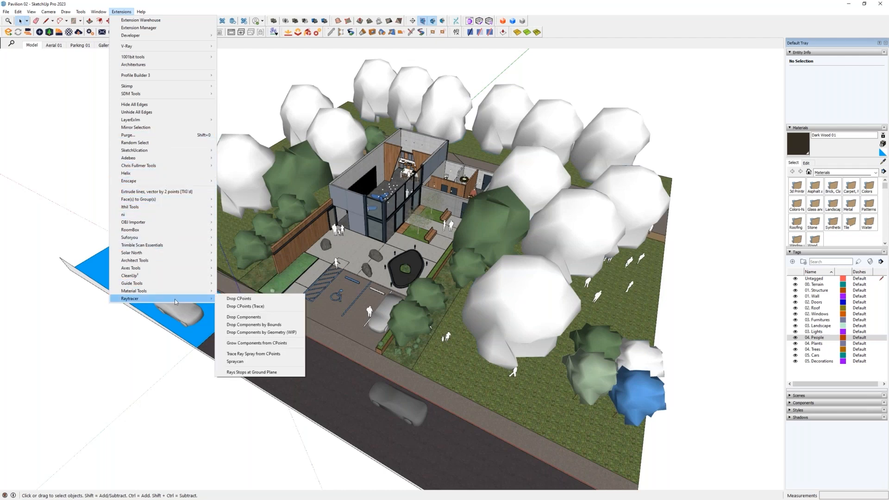
pyautogui.moveTo(162, 122)
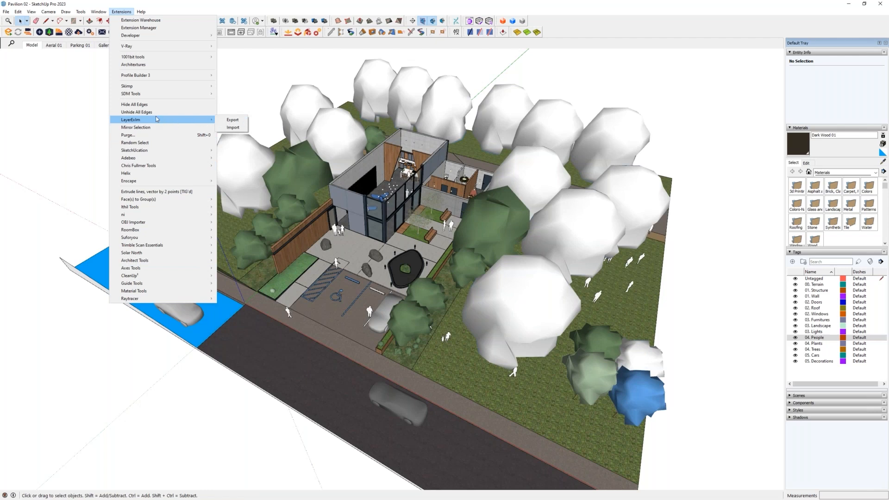
pyautogui.click(229, 123)
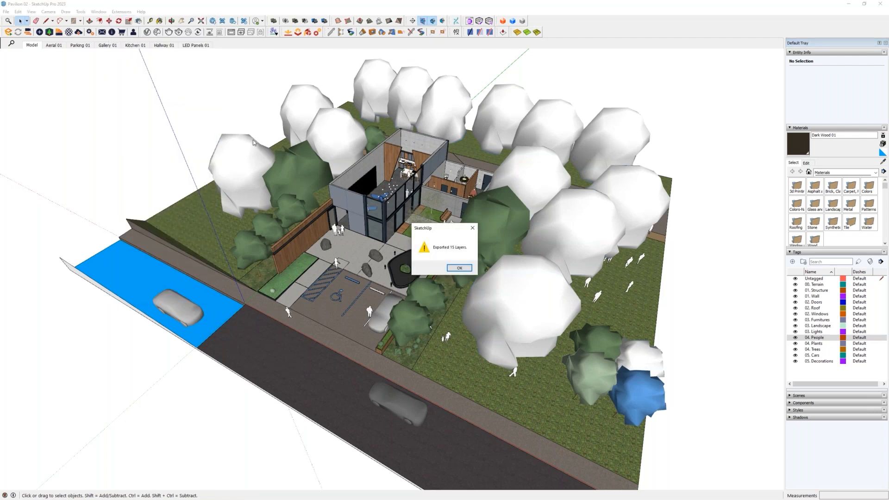
pyautogui.click(458, 268)
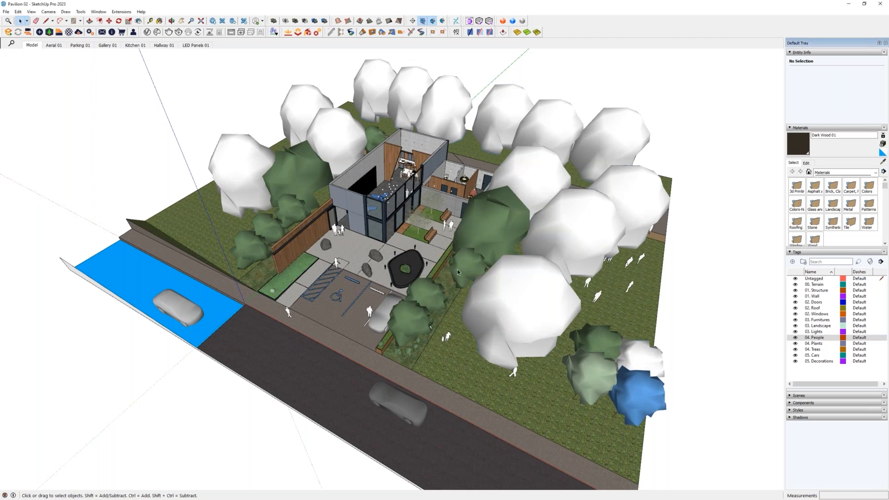
# - Import the tag names from JK.layers in the Sources/SketchUp folder with LayerExIm and review the tag list
pyautogui.click(817, 375)
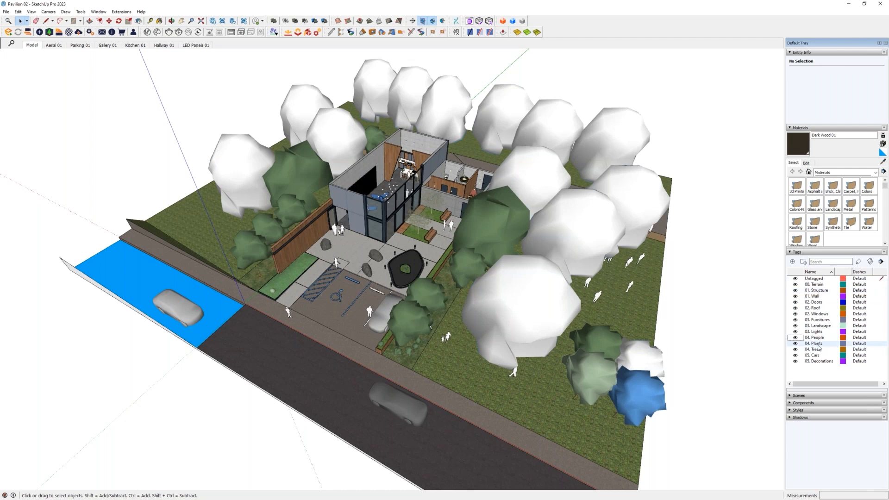
pyautogui.click(122, 11)
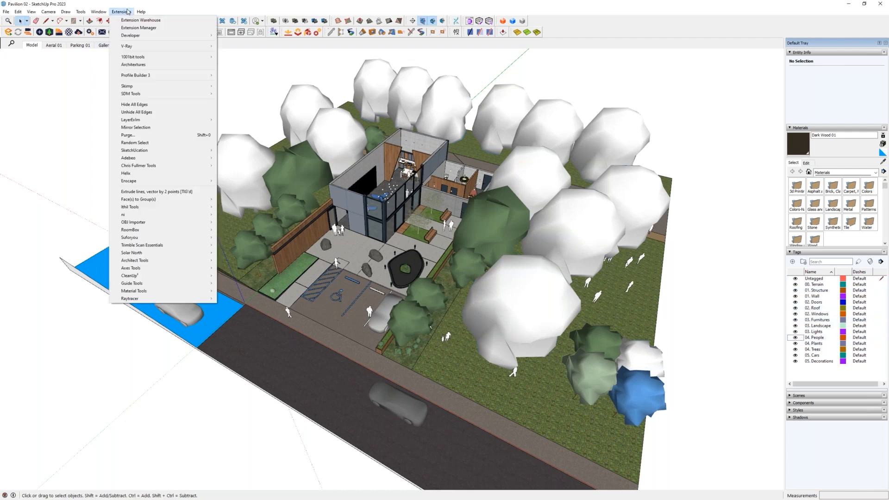
pyautogui.moveTo(144, 119)
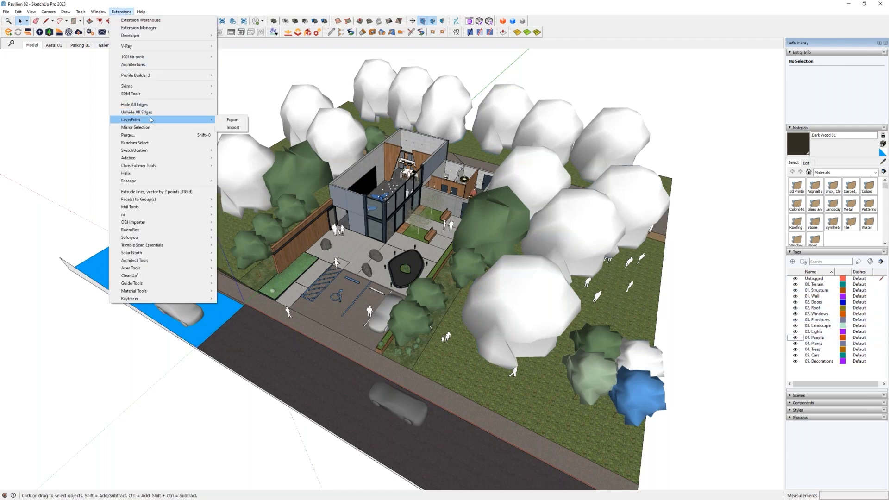
pyautogui.click(232, 128)
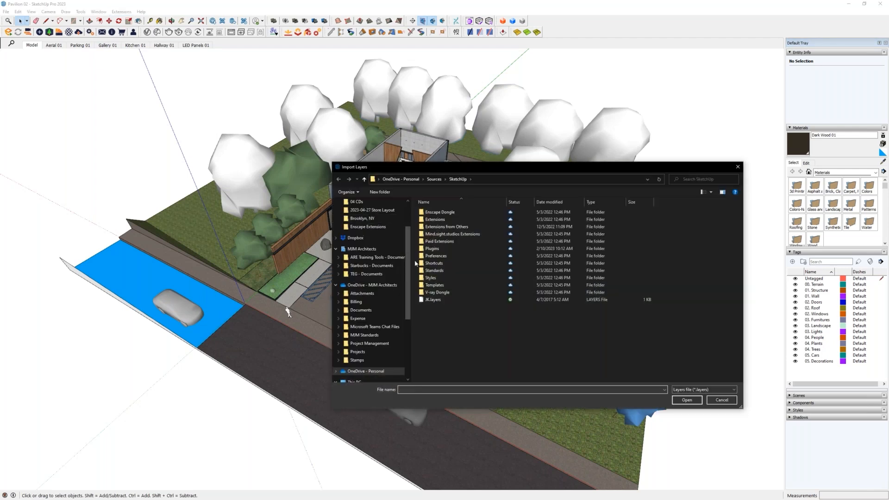
pyautogui.click(437, 300)
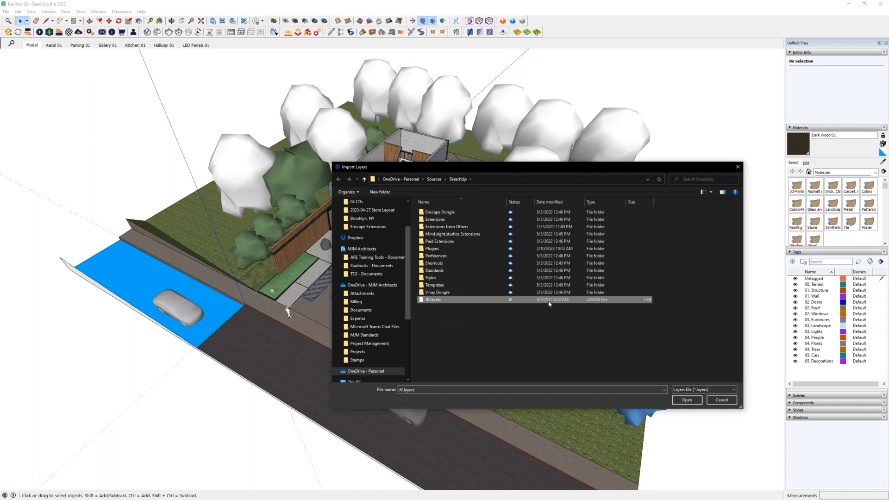
pyautogui.click(690, 400)
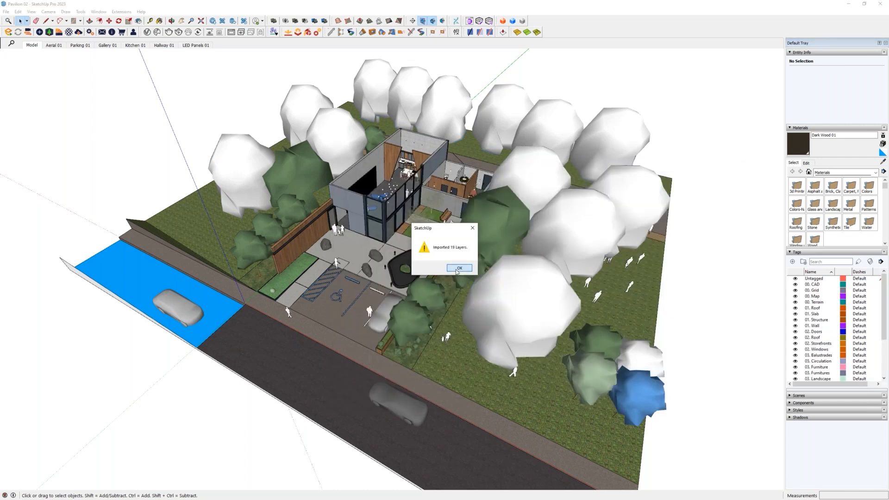
pyautogui.click(459, 267)
pyautogui.moveTo(882, 305)
pyautogui.mouseDown()
pyautogui.moveTo(883, 337)
pyautogui.moveTo(888, 291)
pyautogui.moveTo(884, 356)
pyautogui.moveTo(886, 299)
pyautogui.mouseUp()
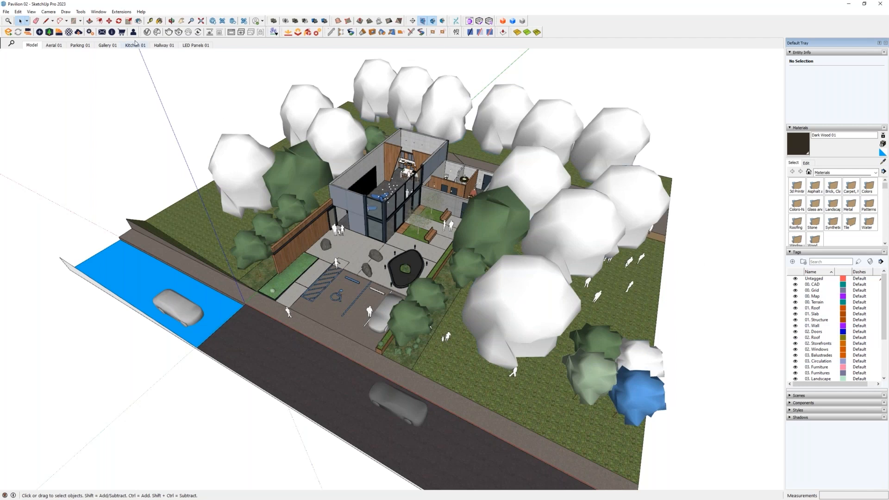
# - Search the ExtensionStore for "purge", read the description of the Purge All extension and close the store
pyautogui.click(131, 12)
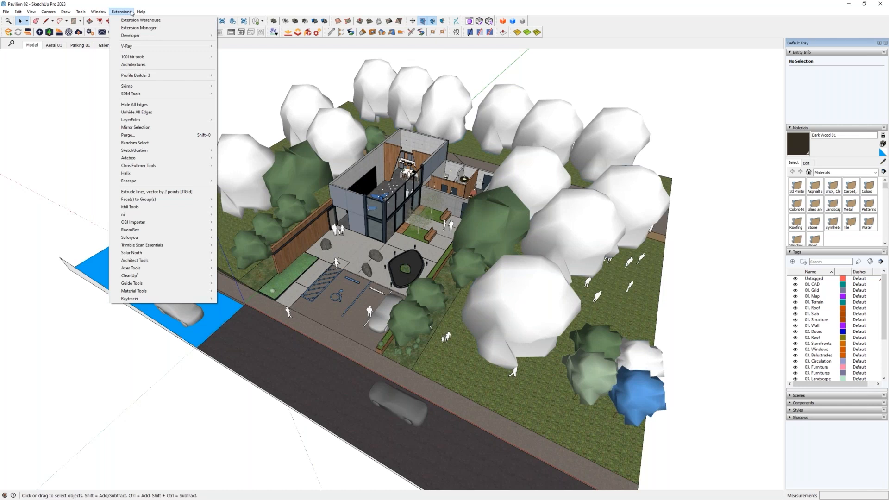
pyautogui.click(503, 22)
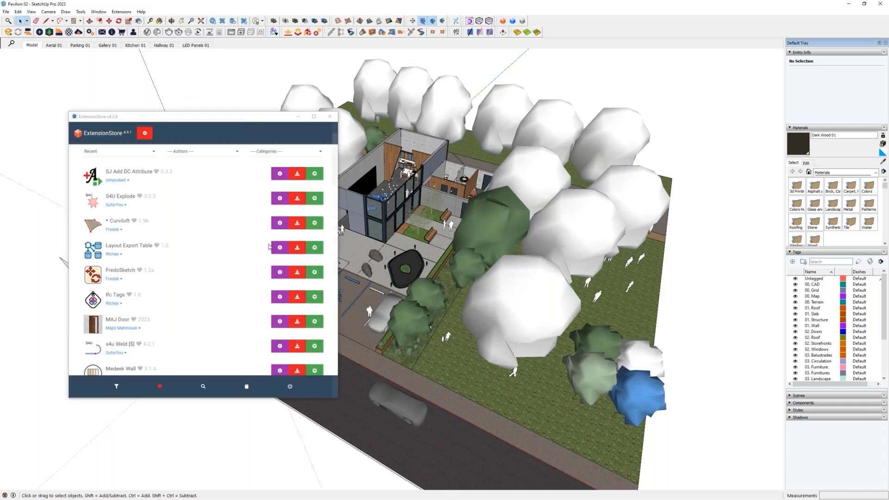
pyautogui.click(199, 385)
pyautogui.click(143, 154)
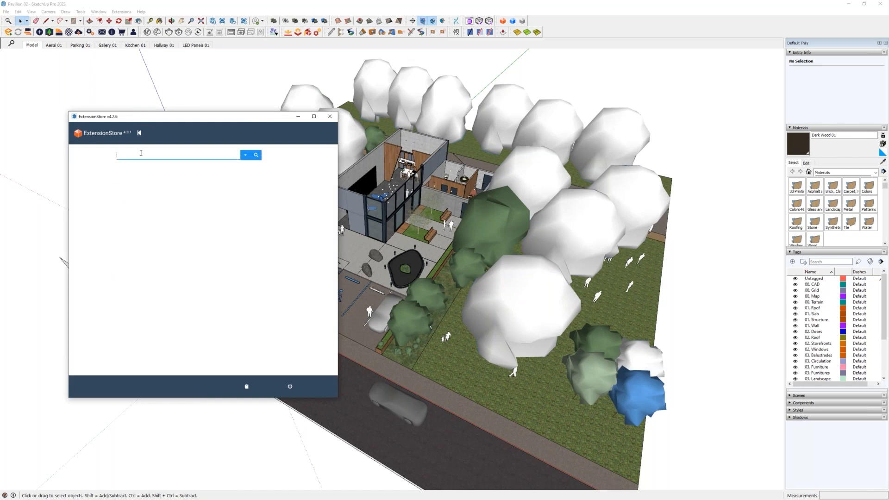
pyautogui.write('purge')
pyautogui.press('Return')
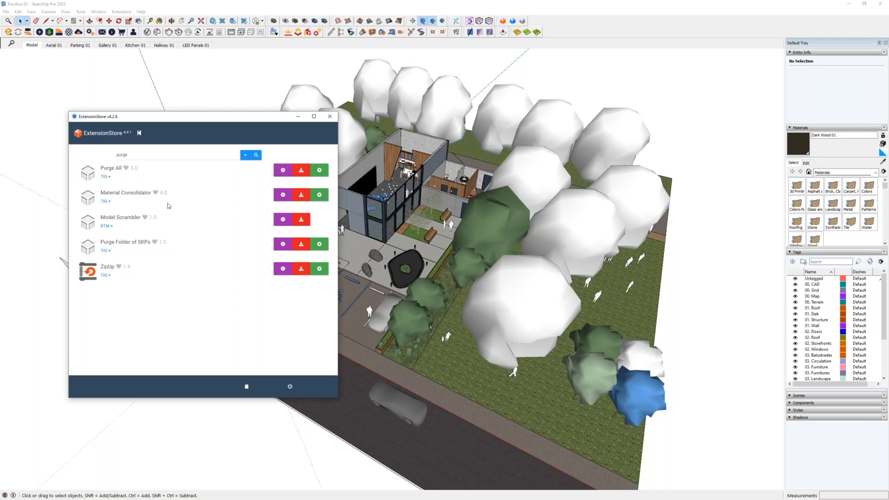
pyautogui.click(109, 177)
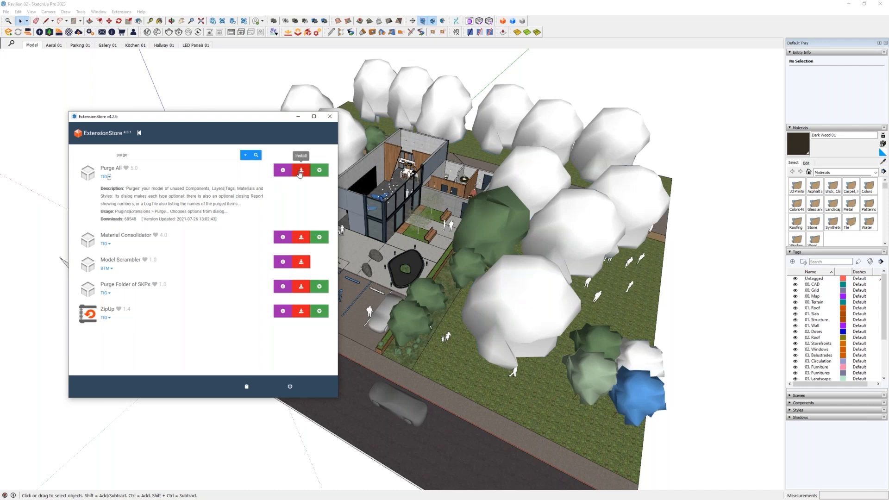
pyautogui.click(330, 117)
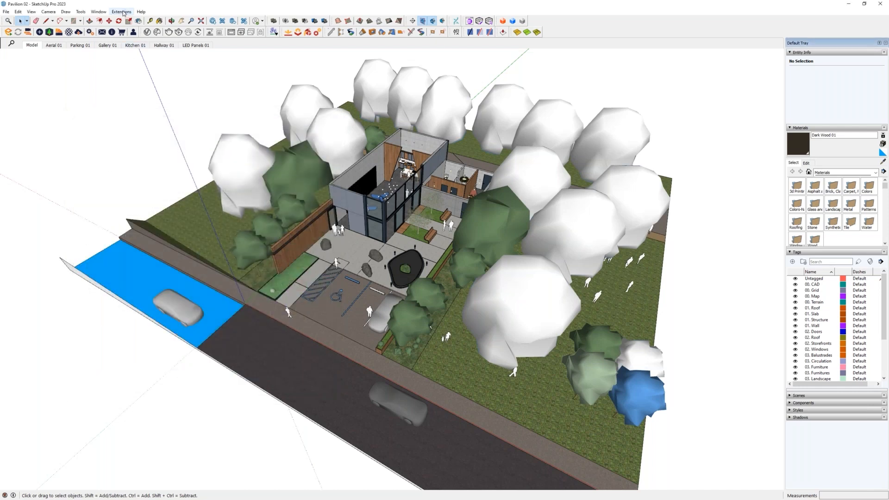
# - Bring up the commands of the installed extensions to locate Purge
pyautogui.click(122, 12)
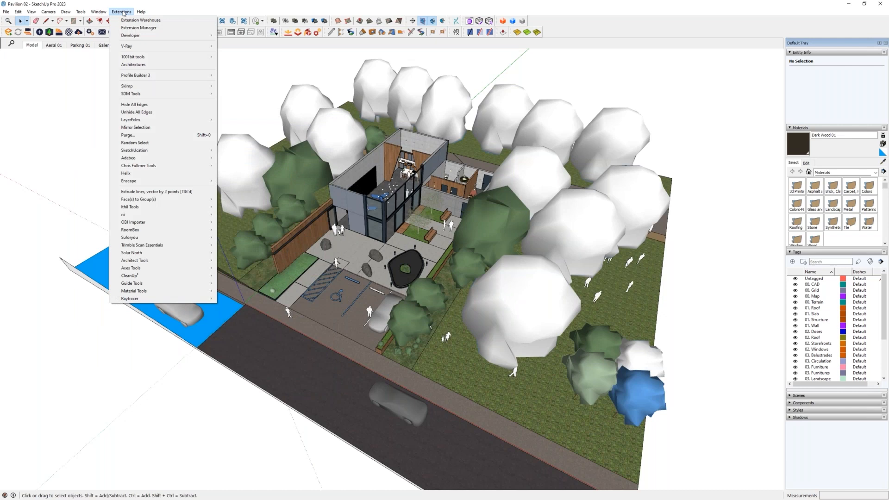
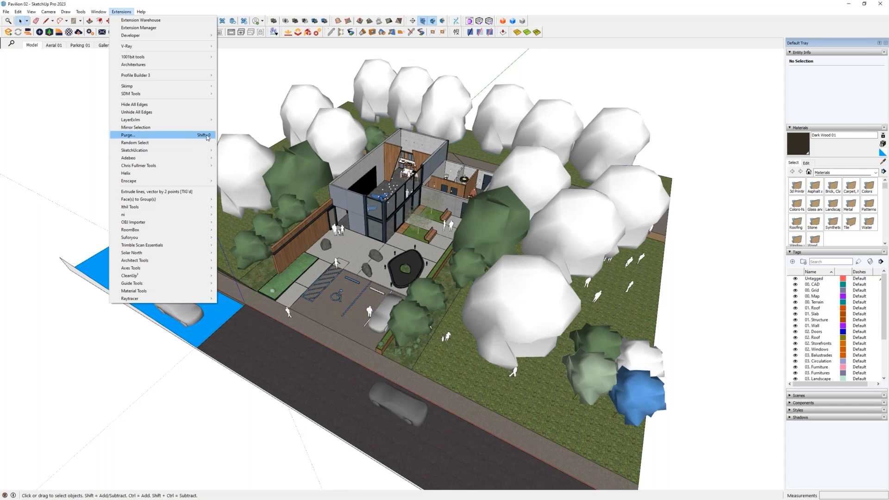
# - Purge the unused components, layers, materials and styles from the model with a report
pyautogui.click(206, 135)
pyautogui.press('Return')
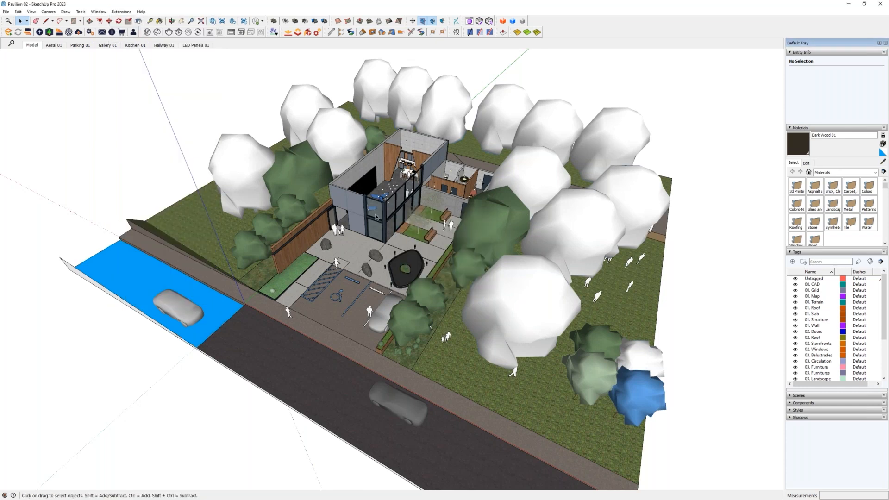
pyautogui.hotkey('shift', 'p')
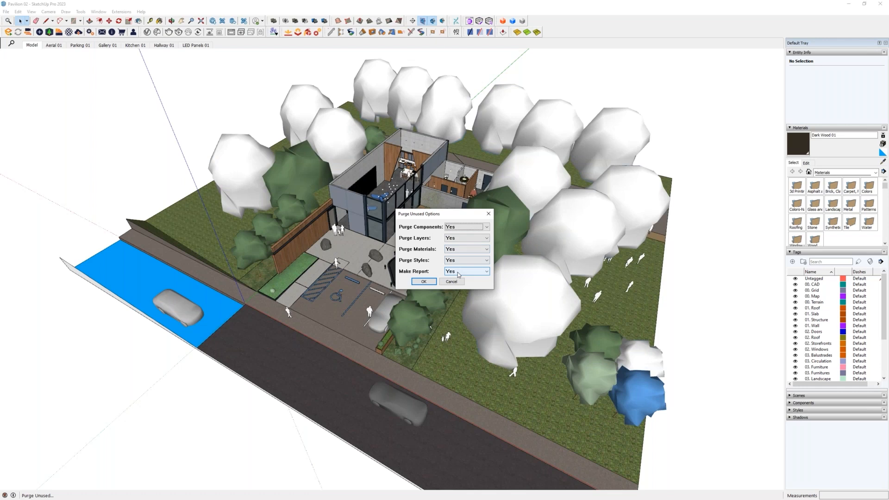
pyautogui.click(433, 283)
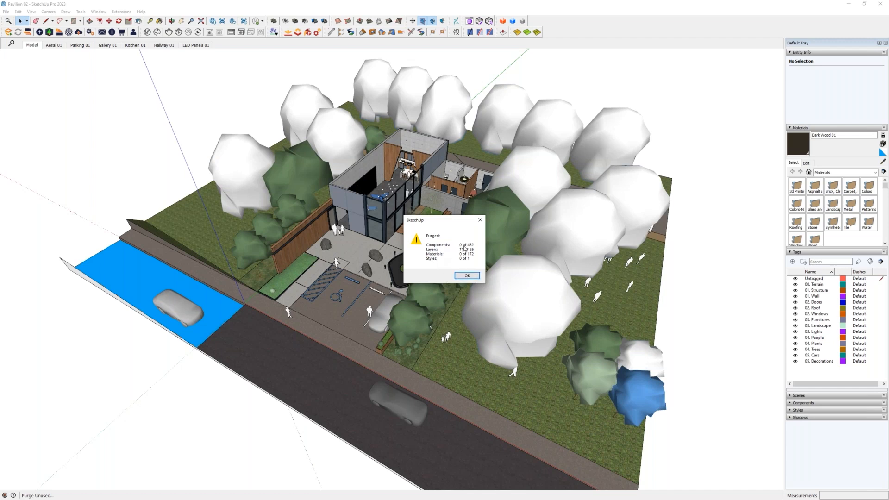
pyautogui.click(464, 277)
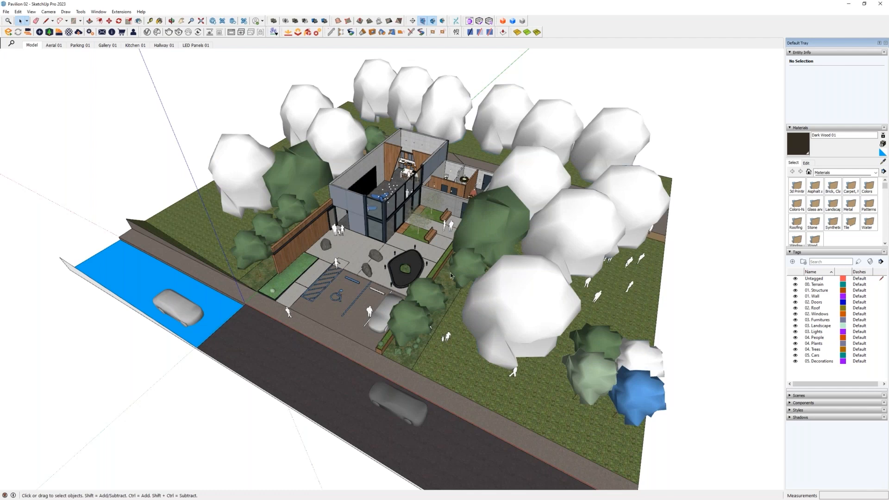
# - Repeat the purge of components, layers, materials and styles with the same options and close its report
pyautogui.moveTo(452, 275)
pyautogui.mouseDown(button='middle')
pyautogui.moveTo(415, 268)
pyautogui.moveTo(446, 290)
pyautogui.mouseUp(button='middle')
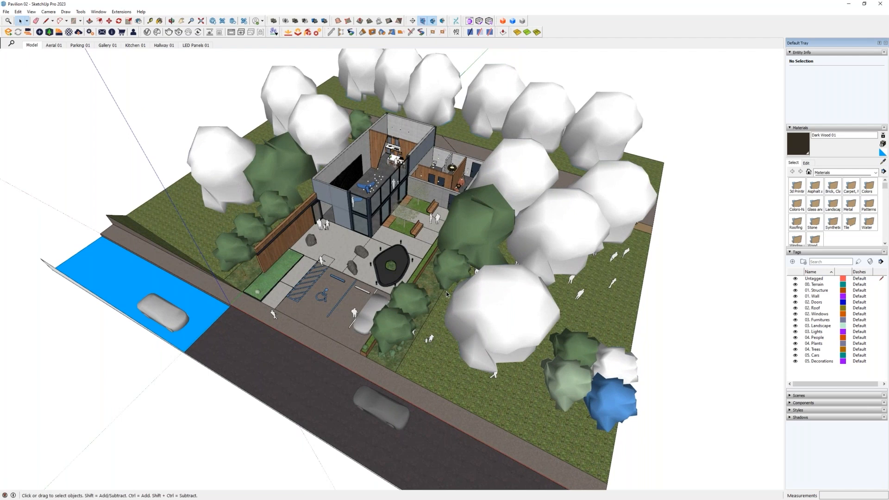
pyautogui.moveTo(447, 294); pyautogui.dragTo(432, 375, button='middle')
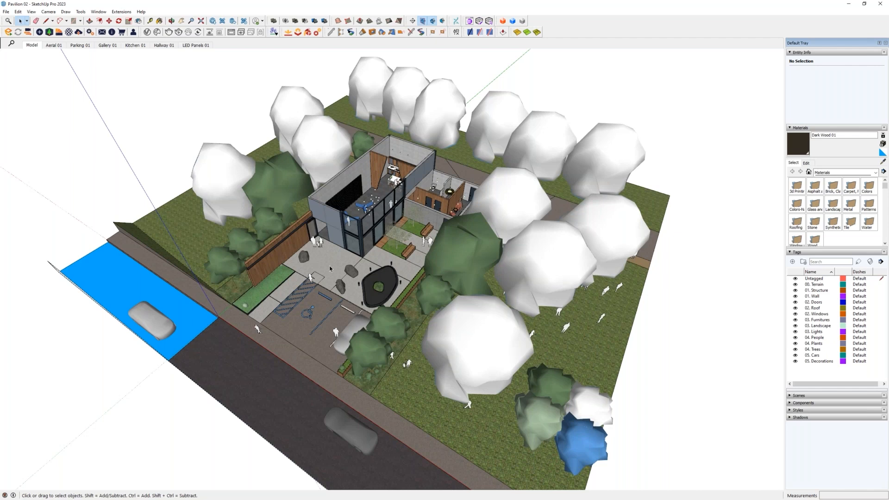
pyautogui.keyDown('shift'); pyautogui.moveTo(345, 268); pyautogui.dragTo(352, 255, button='middle'); pyautogui.keyUp('shift')
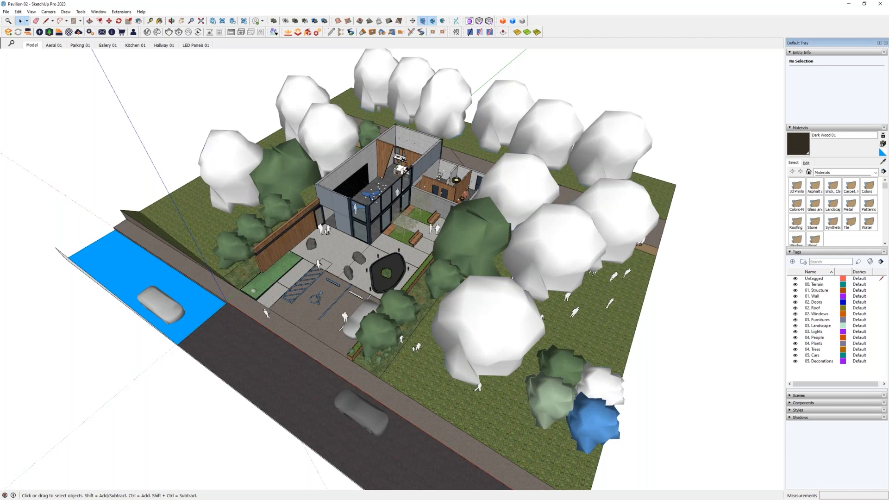
pyautogui.hotkey('shift', 'p')
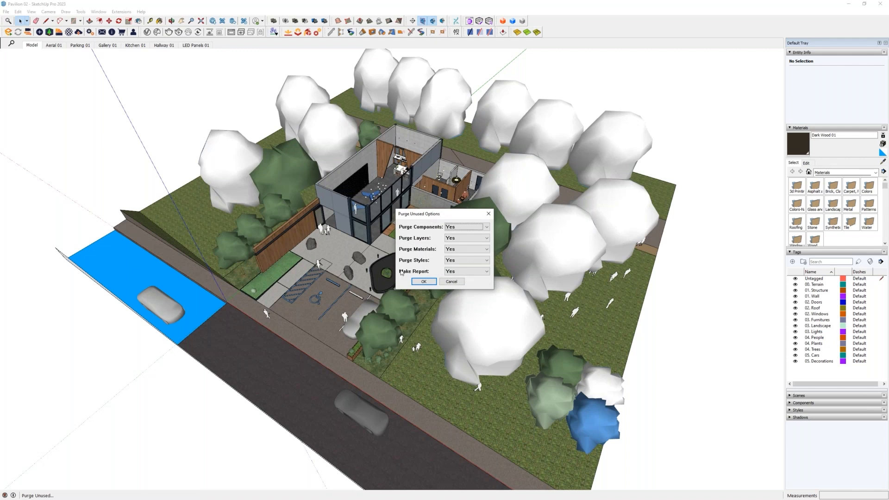
pyautogui.press('Return')
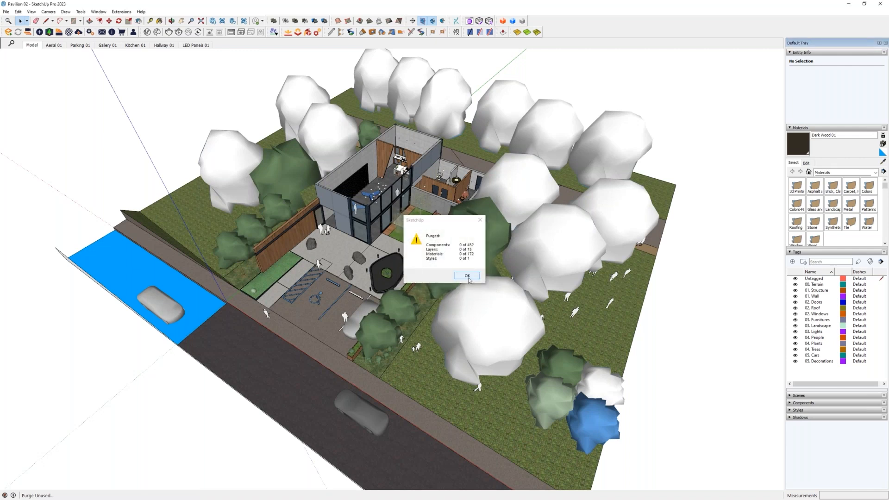
pyautogui.click(468, 278)
# - Select a pendant light in the building's small wing to check its entity info, then clear the selection
pyautogui.moveTo(415, 282)
pyautogui.mouseDown(button='middle')
pyautogui.moveTo(419, 250)
pyautogui.moveTo(428, 287)
pyautogui.moveTo(419, 290)
pyautogui.mouseUp(button='middle')
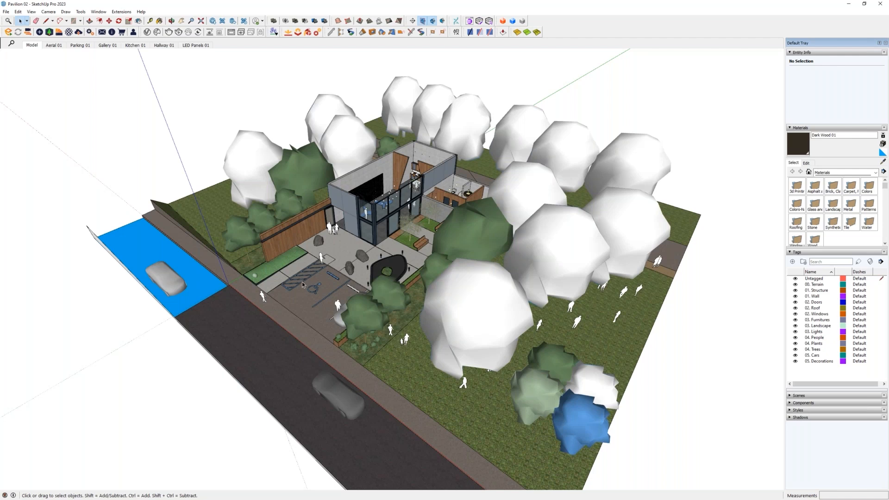
pyautogui.moveTo(453, 227); pyautogui.dragTo(457, 286, button='middle')
pyautogui.scroll(3, 459, 222)
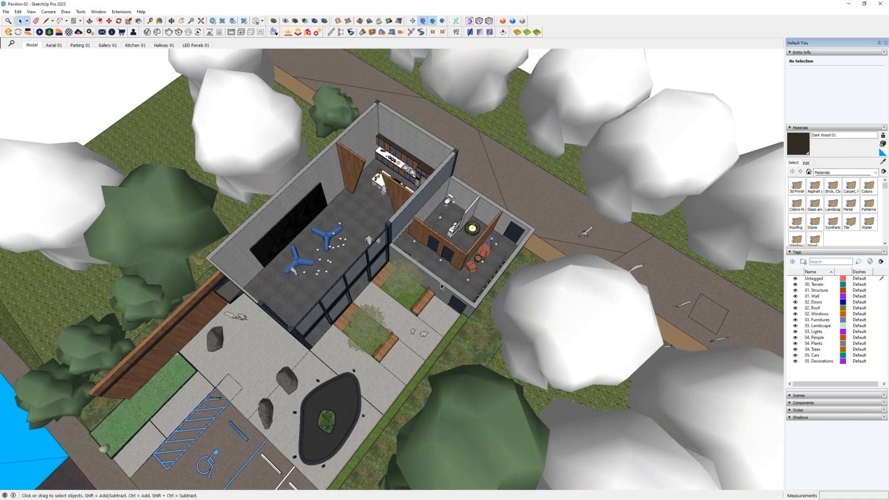
pyautogui.click(441, 258)
pyautogui.moveTo(438, 329)
pyautogui.keyDown('shift'); pyautogui.mouseDown(button='middle')
pyautogui.moveTo(437, 365)
pyautogui.moveTo(432, 345)
pyautogui.mouseUp(button='middle'); pyautogui.keyUp('shift')
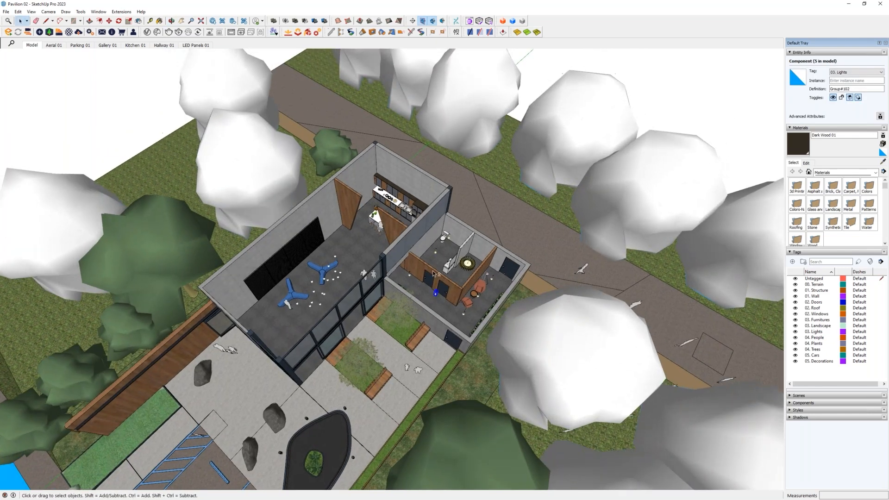
pyautogui.hotkey('ctrl', 'z')
pyautogui.click(383, 231)
pyautogui.press('Delete')
pyautogui.click(476, 266)
pyautogui.press('Delete')
# - Open the building group for editing
pyautogui.moveTo(389, 302); pyautogui.dragTo(388, 295, button='middle')
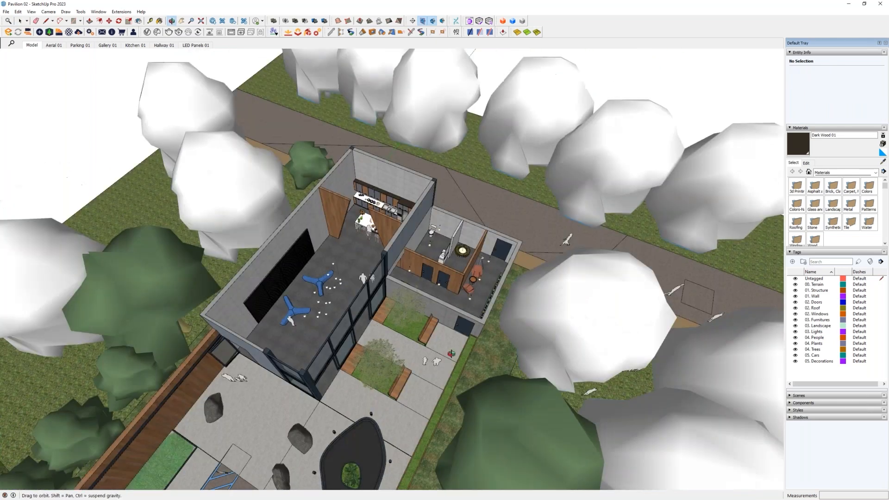
pyautogui.scroll(3, 446, 265)
pyautogui.scroll(5, 446, 265)
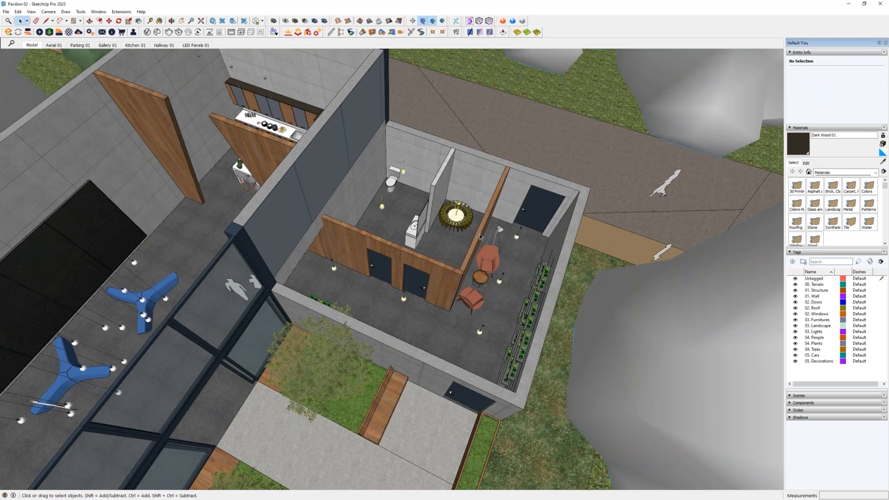
pyautogui.click(479, 238)
pyautogui.press('Delete')
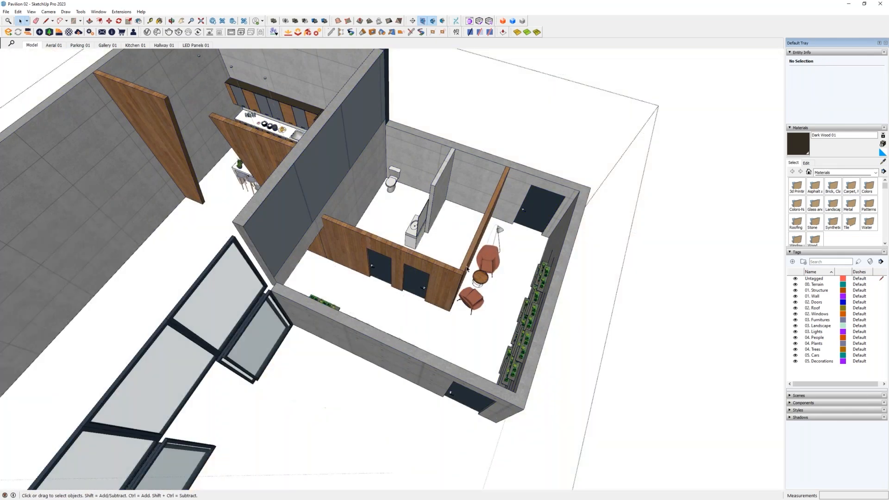
# - Inspect the walls inside the building group by selecting them, with the rest of the model hidden and shown
pyautogui.scroll(-6, 466, 268)
pyautogui.moveTo(508, 315); pyautogui.dragTo(366, 273, button='middle')
pyautogui.keyDown('shift'); pyautogui.moveTo(457, 223); pyautogui.dragTo(513, 234, button='middle'); pyautogui.keyUp('shift')
pyautogui.click(379, 201)
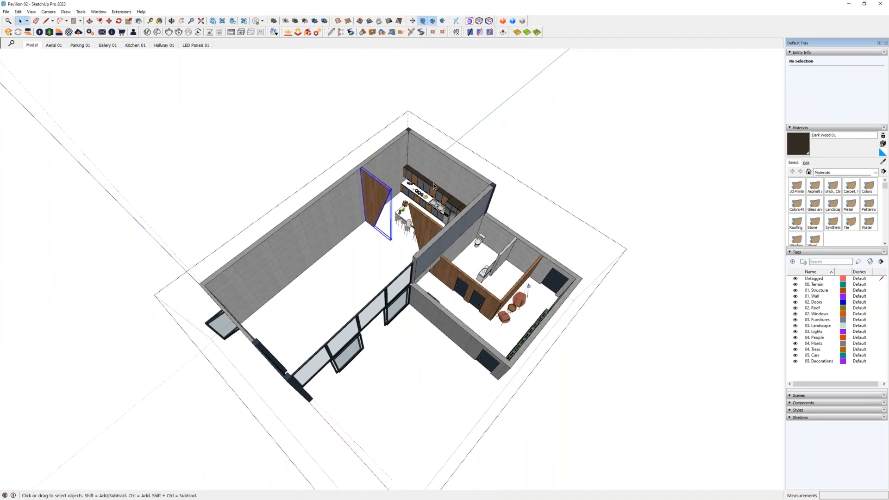
pyautogui.click(432, 182)
pyautogui.click(431, 191)
pyautogui.click(319, 220)
pyautogui.click(416, 231)
pyautogui.click(446, 280)
pyautogui.moveTo(499, 317); pyautogui.dragTo(439, 278, button='middle')
pyautogui.scroll(3, 438, 278)
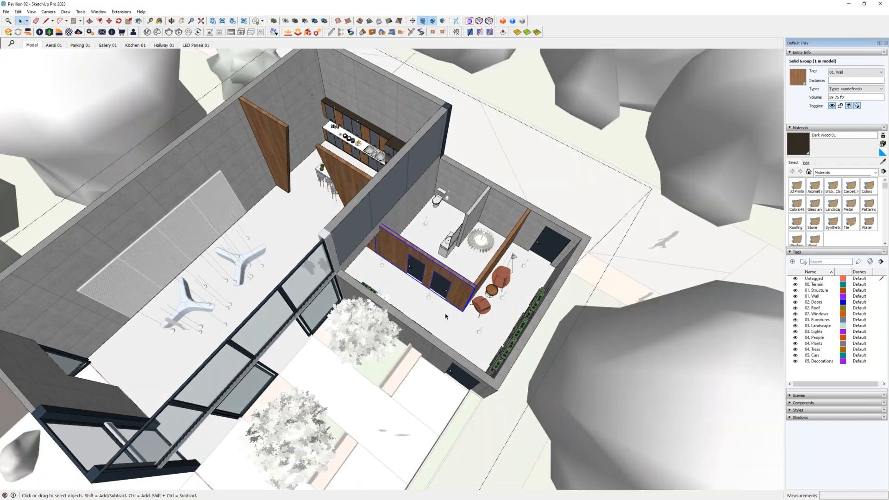
pyautogui.scroll(-3, 443, 344)
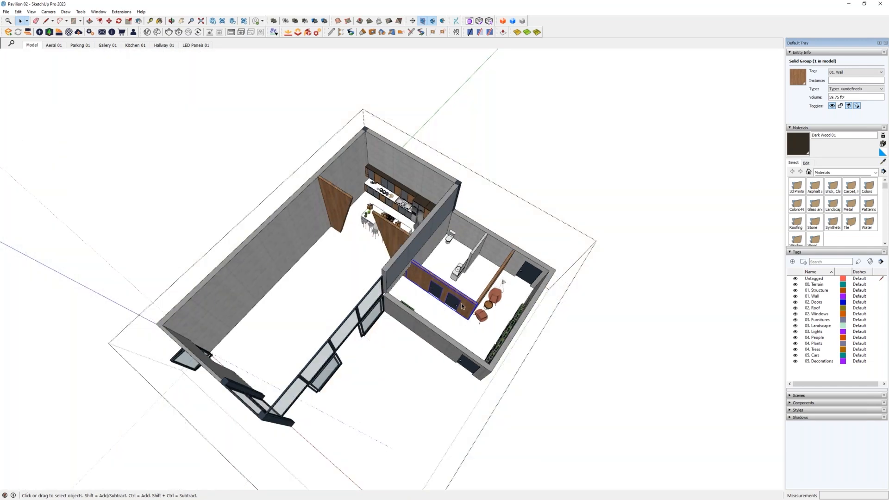
pyautogui.moveTo(473, 311); pyautogui.dragTo(369, 276, button='middle')
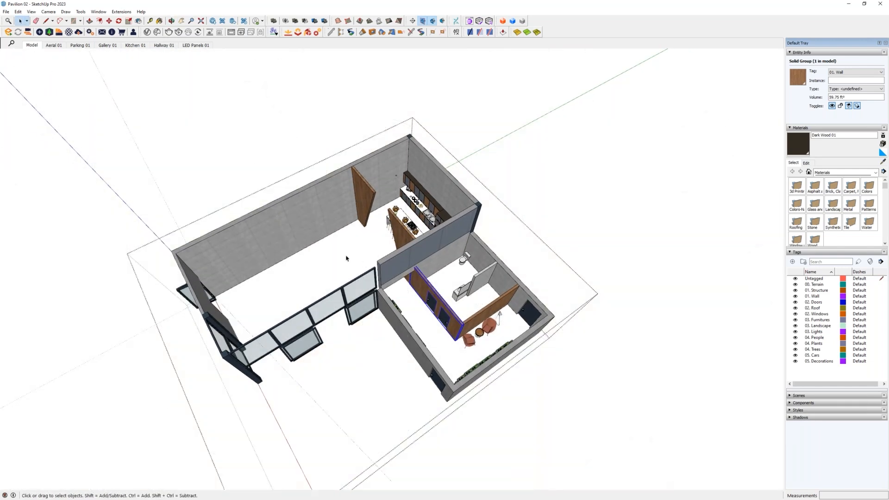
# - Toggle the rest of the model off and on around the open group while viewing the main hall
pyautogui.press('i')
pyautogui.press('i')
pyautogui.press('i')
pyautogui.moveTo(215, 201); pyautogui.dragTo(359, 317)
pyautogui.scroll(5, 285, 287)
pyautogui.moveTo(147, 120); pyautogui.dragTo(402, 333)
pyautogui.press('i')
pyautogui.press('i')
pyautogui.press('i')
pyautogui.press('i')
pyautogui.press('i')
pyautogui.press('i')
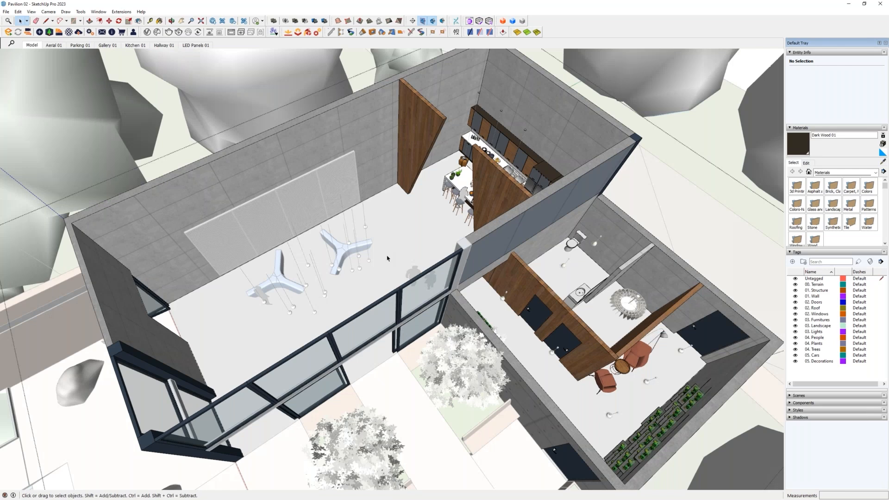
pyautogui.press('i')
pyautogui.press('i')
pyautogui.press('i')
pyautogui.press('i')
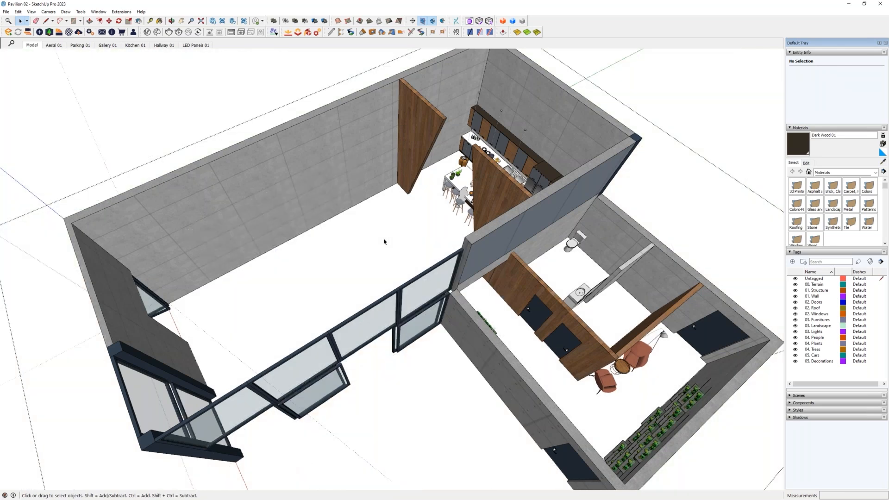
pyautogui.press('i')
pyautogui.press('i')
pyautogui.press('i')
pyautogui.press('i')
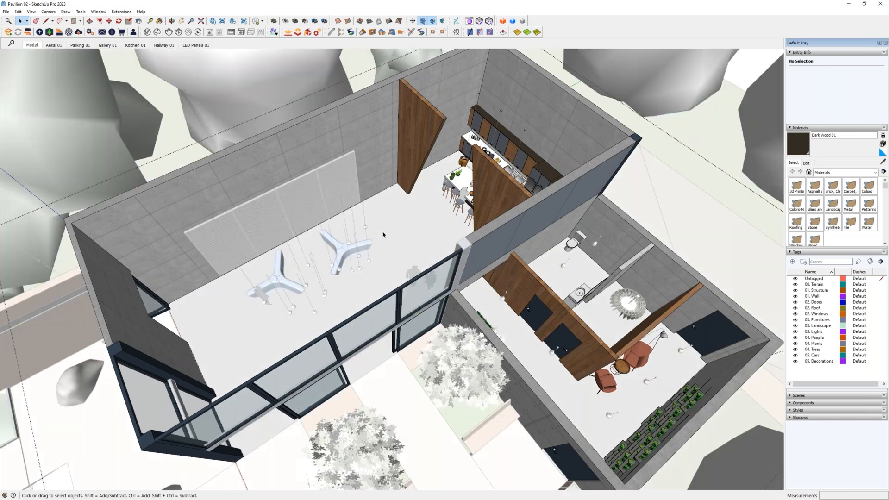
# - Compare the small wing with the rest of the model hidden and shown to identify objects outside the group
pyautogui.keyDown('shift'); pyautogui.moveTo(505, 258); pyautogui.dragTo(558, 257, button='middle'); pyautogui.keyUp('shift')
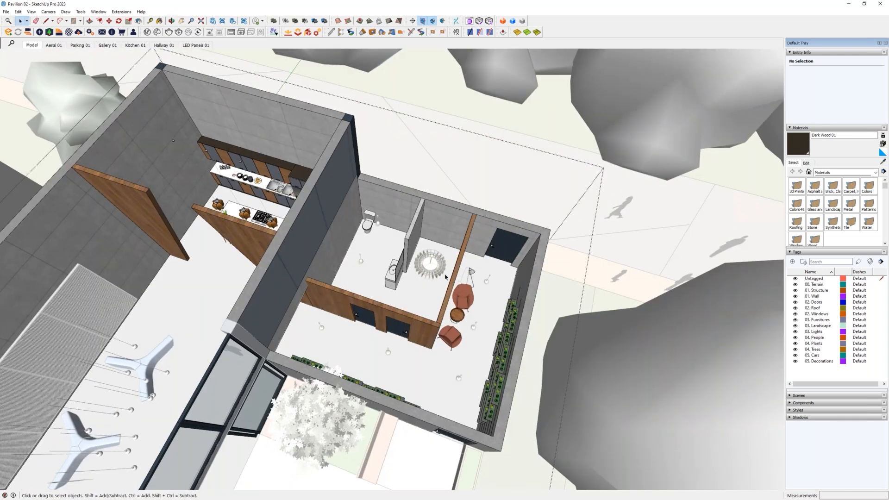
pyautogui.press('i')
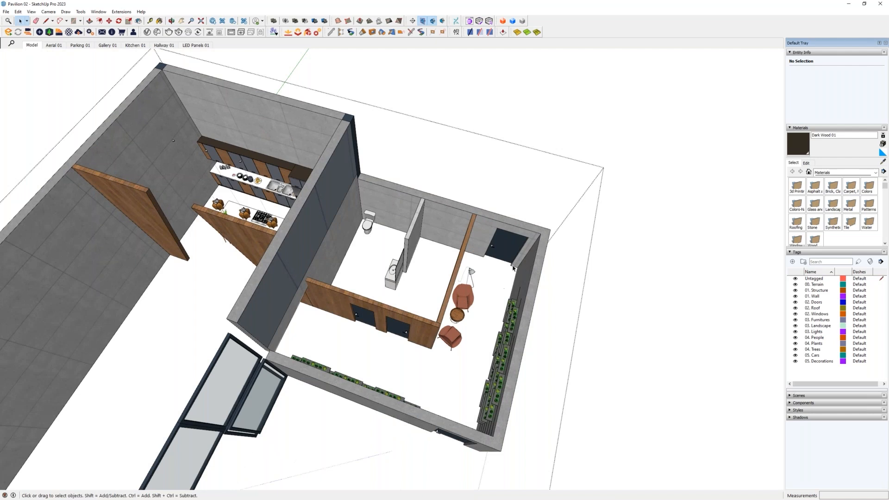
pyautogui.keyDown('shift'); pyautogui.moveTo(418, 334); pyautogui.dragTo(404, 278, button='middle'); pyautogui.keyUp('shift')
pyautogui.press('i')
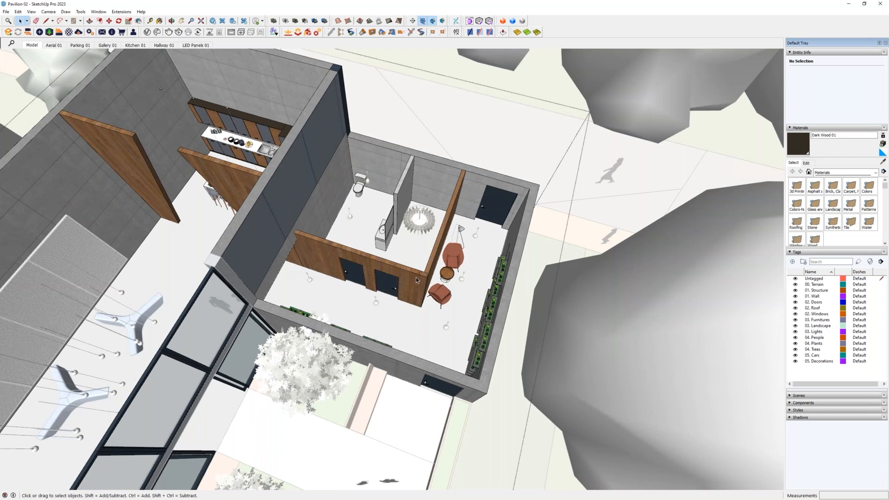
# - Exit the building group and cut the five pendant lights in the small wing's hallway and seating area
pyautogui.click(462, 276)
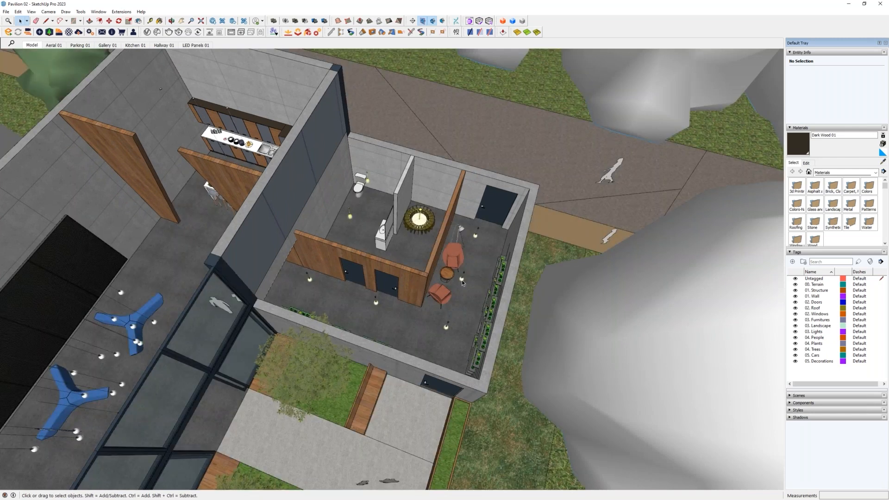
pyautogui.keyDown('shift'); pyautogui.click(475, 234); pyautogui.keyUp('shift')
pyautogui.keyDown('shift'); pyautogui.click(446, 325); pyautogui.keyUp('shift')
pyautogui.keyDown('shift'); pyautogui.click(376, 302); pyautogui.keyUp('shift')
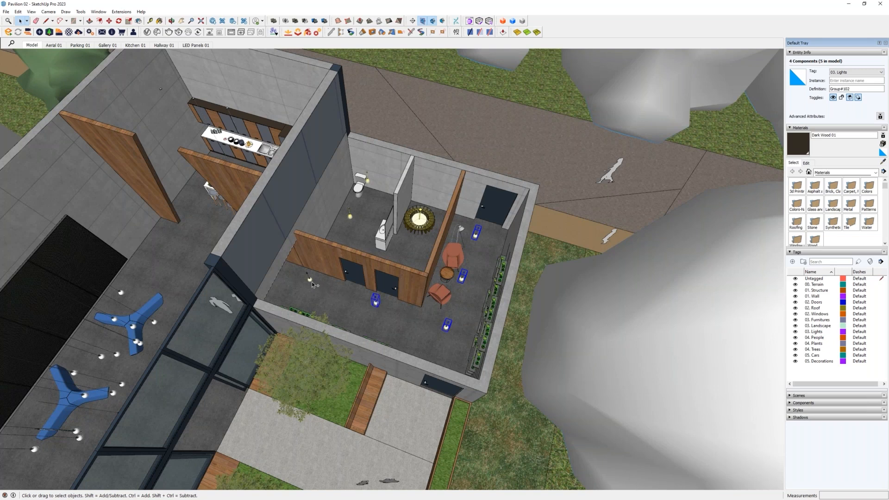
pyautogui.keyDown('shift'); pyautogui.click(310, 279); pyautogui.keyUp('shift')
pyautogui.press('Delete')
# - Open the building group and paste the five pendant lights in place inside it
pyautogui.moveTo(451, 302); pyautogui.dragTo(404, 285, button='middle')
pyautogui.doubleClick(405, 282)
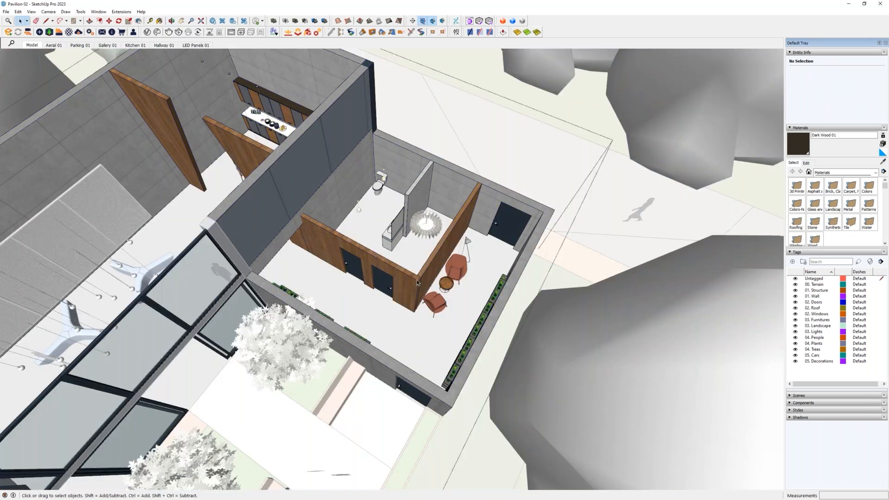
pyautogui.click(20, 12)
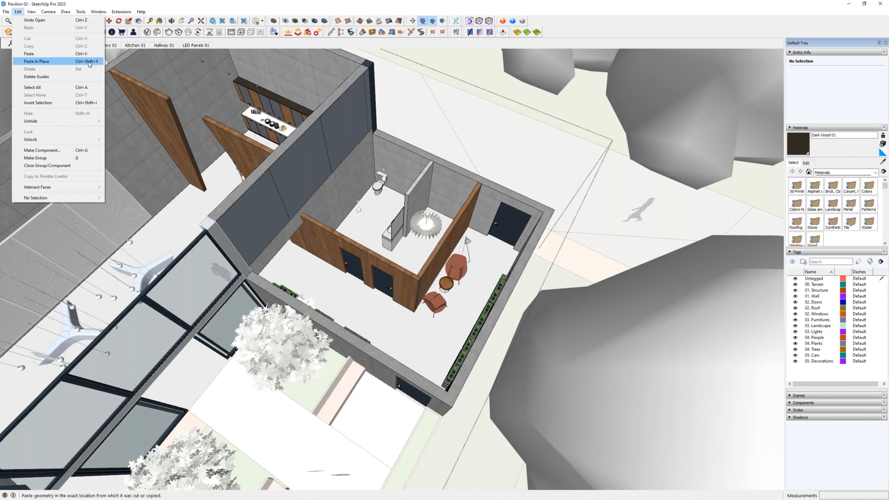
pyautogui.click(89, 63)
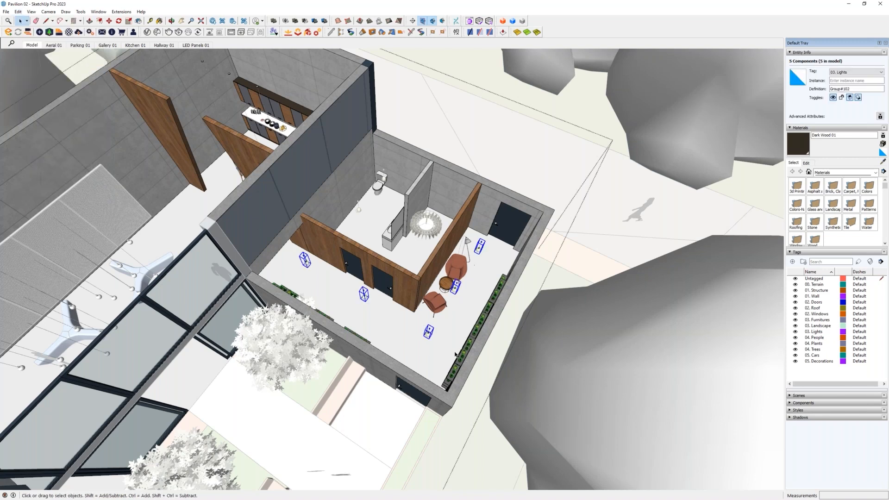
pyautogui.moveTo(477, 352)
pyautogui.mouseDown(button='middle')
pyautogui.moveTo(476, 254)
pyautogui.moveTo(465, 236)
pyautogui.moveTo(450, 294)
pyautogui.mouseUp(button='middle')
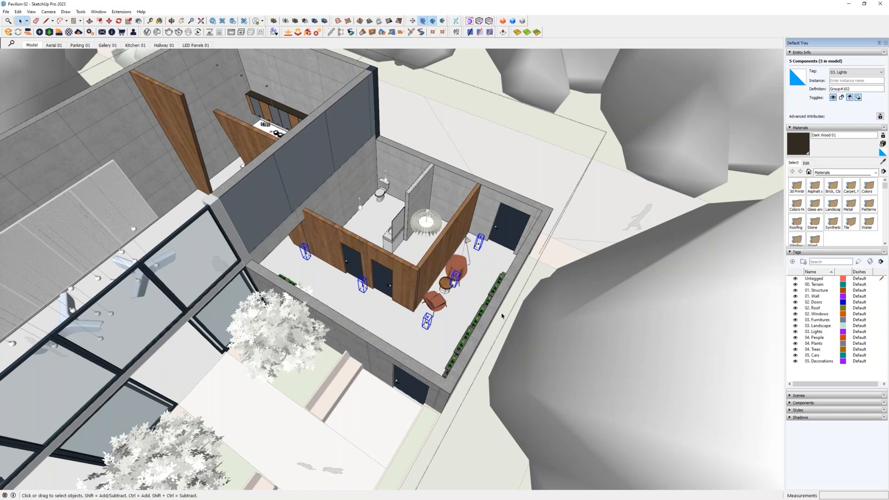
pyautogui.click(530, 346)
# - Try a regular paste of the five lights inside the group, positioning the copies by hand, then discard them
pyautogui.moveTo(418, 385); pyautogui.dragTo(484, 324, button='middle')
pyautogui.scroll(3, 486, 319)
pyautogui.doubleClick(477, 324)
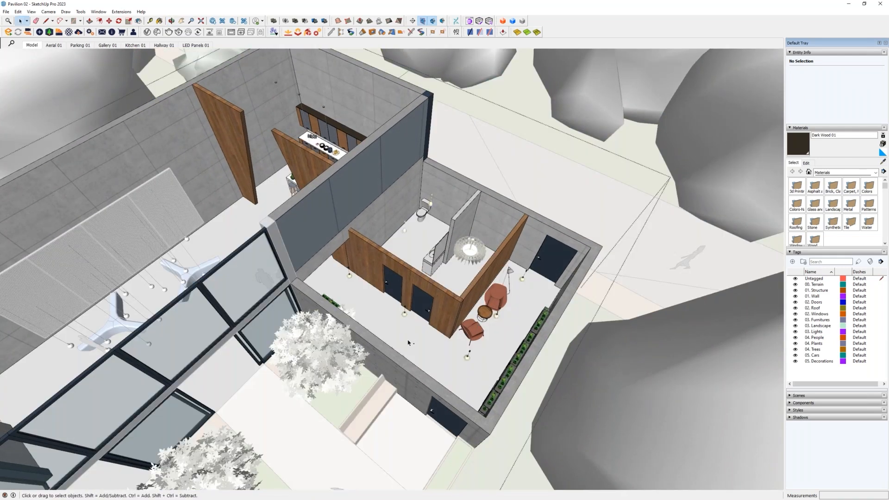
pyautogui.hotkey('ctrl', 'v')
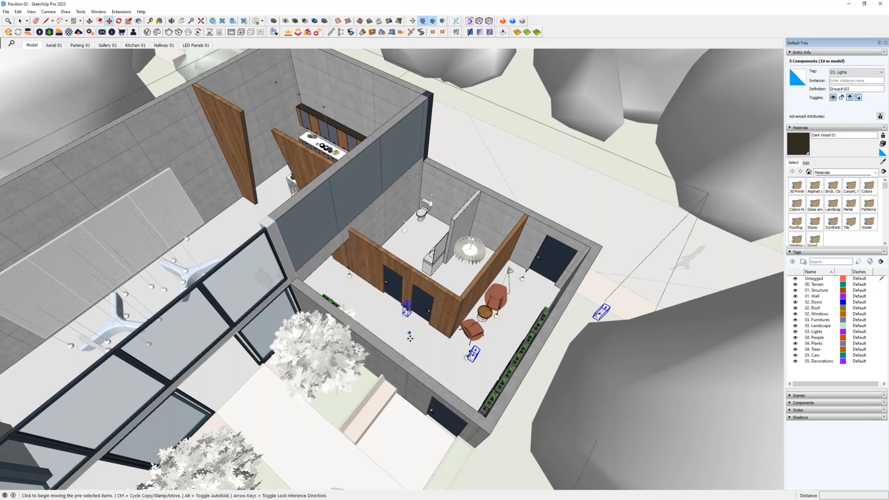
pyautogui.moveTo(458, 335); pyautogui.dragTo(417, 331, button='middle')
pyautogui.press('m')
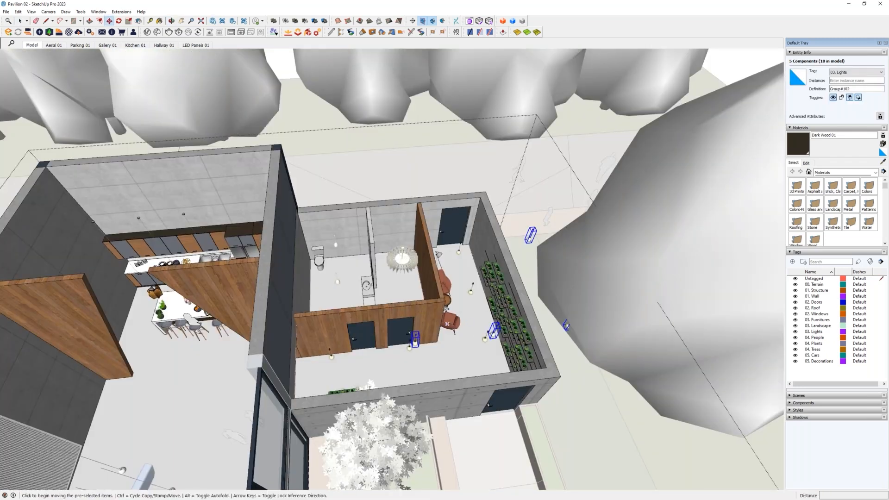
pyautogui.press('ctrl')
pyautogui.moveTo(539, 348); pyautogui.dragTo(453, 269, button='middle')
pyautogui.press('Delete')
pyautogui.press('space')
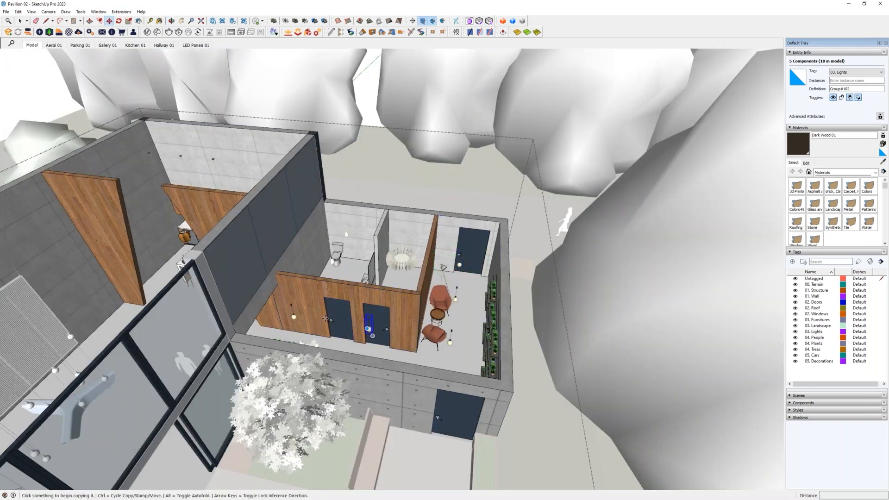
pyautogui.moveTo(356, 264); pyautogui.dragTo(322, 210, button='middle')
pyautogui.scroll(5, 329, 217)
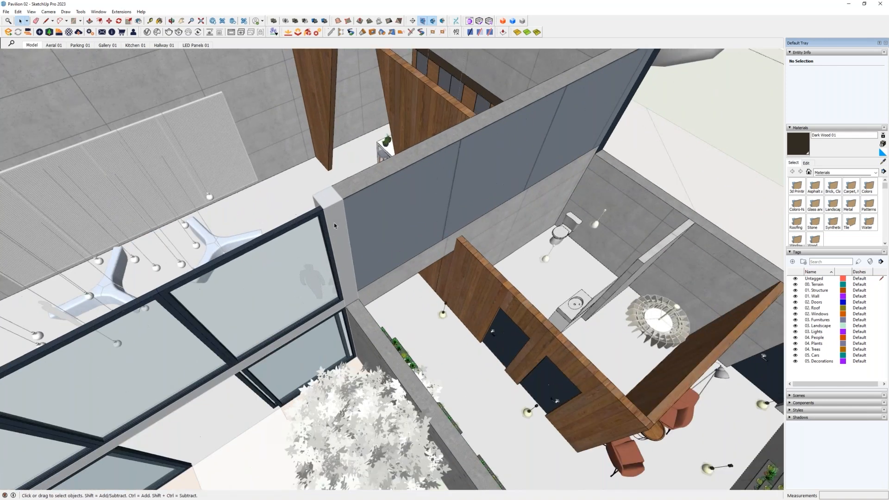
# - Exit the building group and cut the structural column and the two horizontal beams of the glazed facade
pyautogui.scroll(-2, 344, 224)
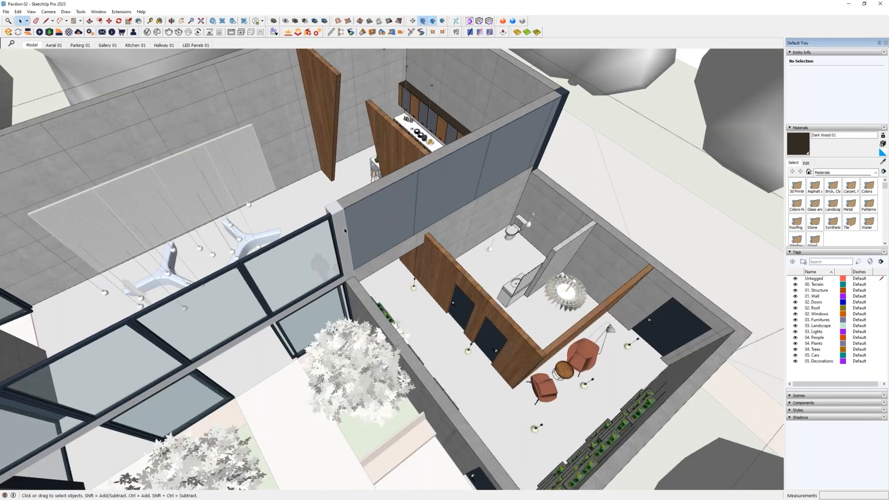
pyautogui.click(344, 228)
pyautogui.scroll(3, 356, 267)
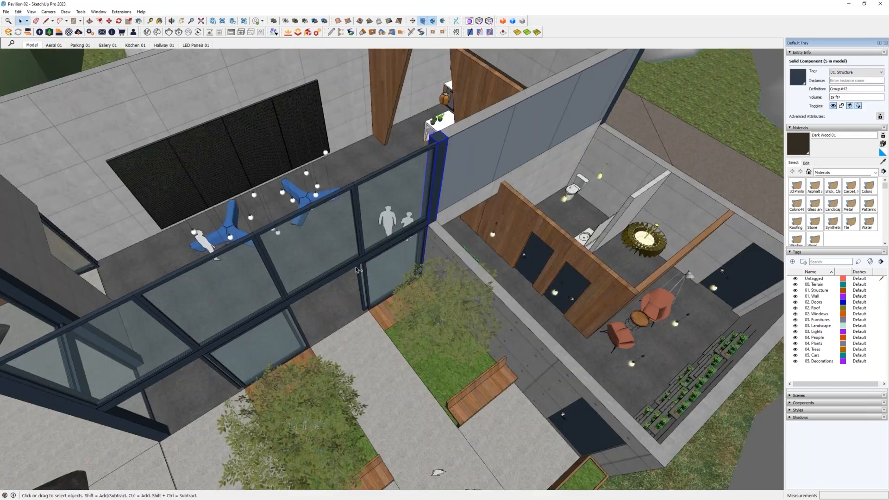
pyautogui.keyDown('shift'); pyautogui.click(358, 264); pyautogui.keyUp('shift')
pyautogui.moveTo(268, 301); pyautogui.dragTo(349, 273, button='middle')
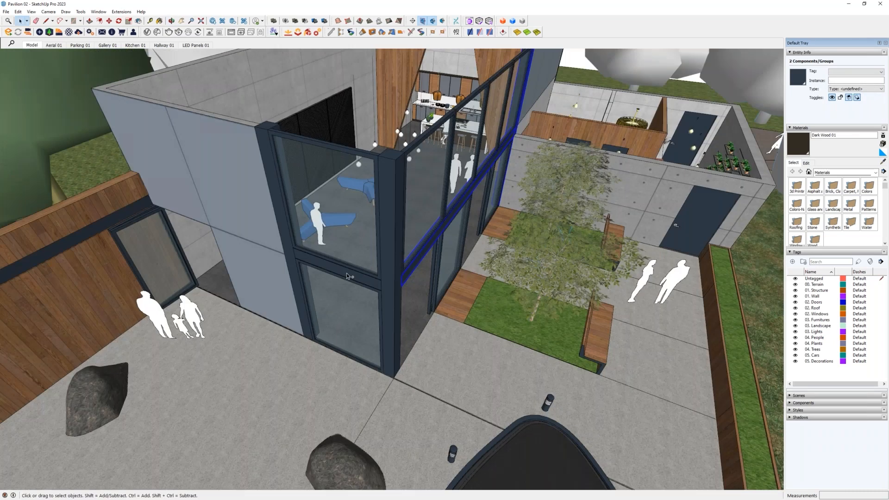
pyautogui.moveTo(486, 216); pyautogui.dragTo(386, 199, button='middle')
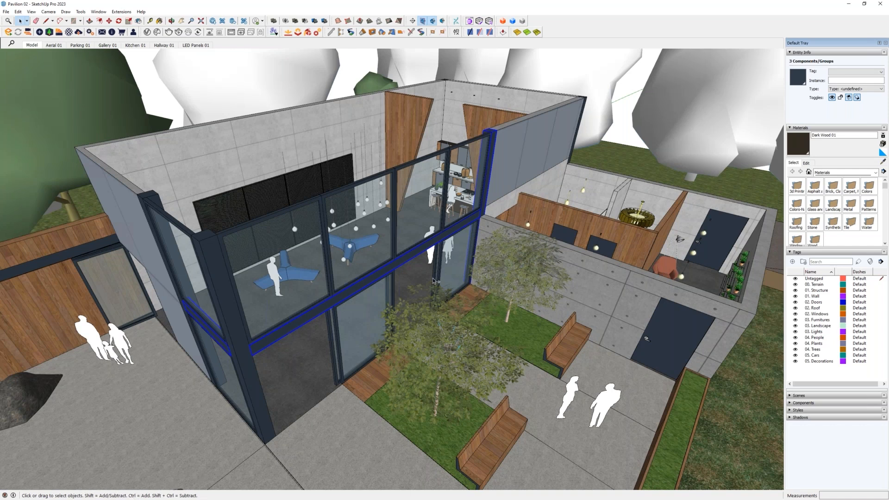
pyautogui.moveTo(513, 228); pyautogui.dragTo(237, 293, button='middle')
pyautogui.moveTo(303, 264); pyautogui.dragTo(398, 243, button='middle')
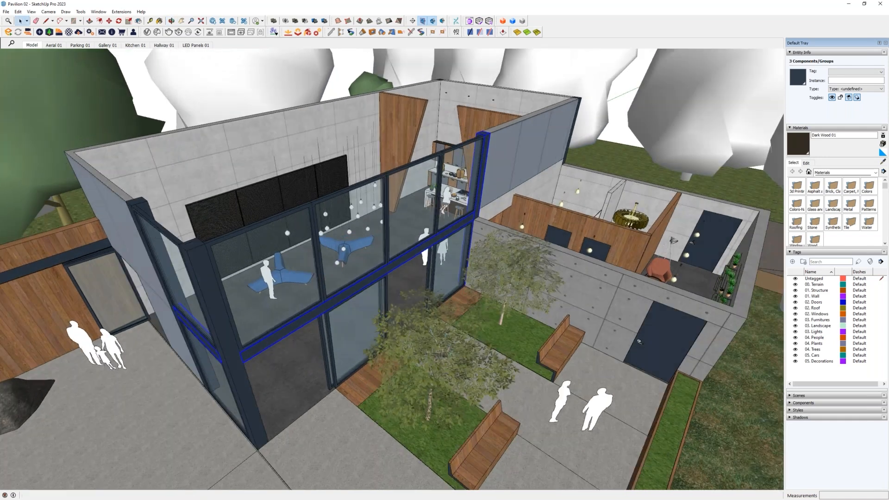
pyautogui.press('Delete')
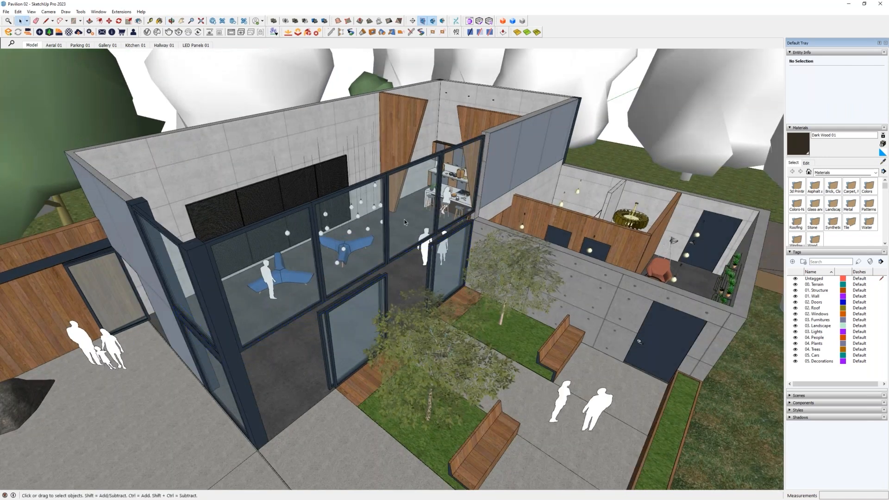
# - Open the building group and paste the column and two beams in place inside it
pyautogui.doubleClick(405, 218)
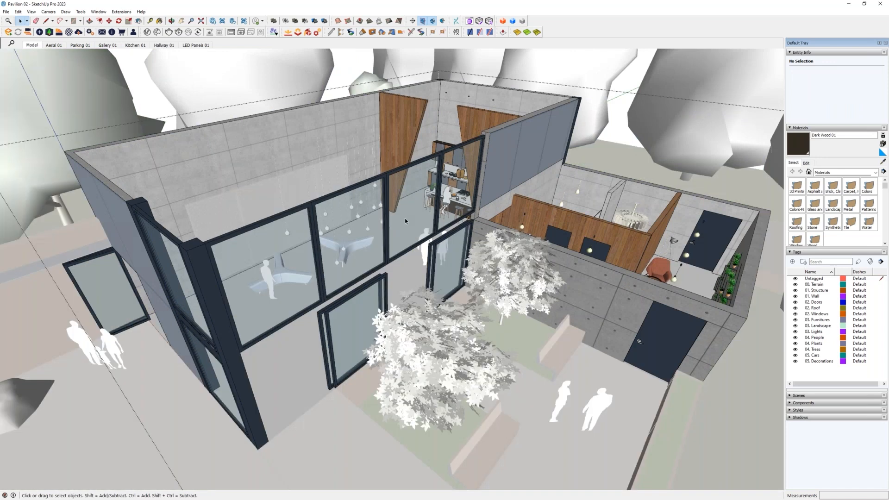
pyautogui.hotkey('ctrl', 'z')
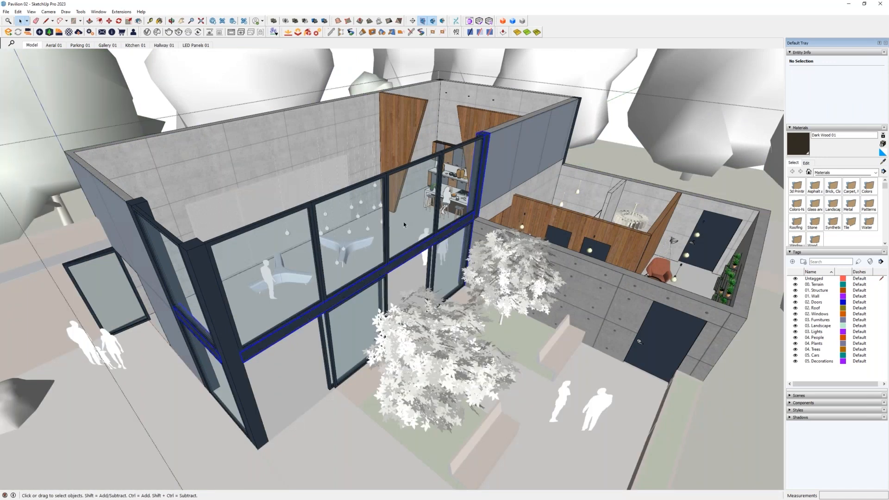
pyautogui.moveTo(476, 274); pyautogui.dragTo(428, 389, button='middle')
pyautogui.scroll(-2, 485, 332)
pyautogui.scroll(3, 505, 221)
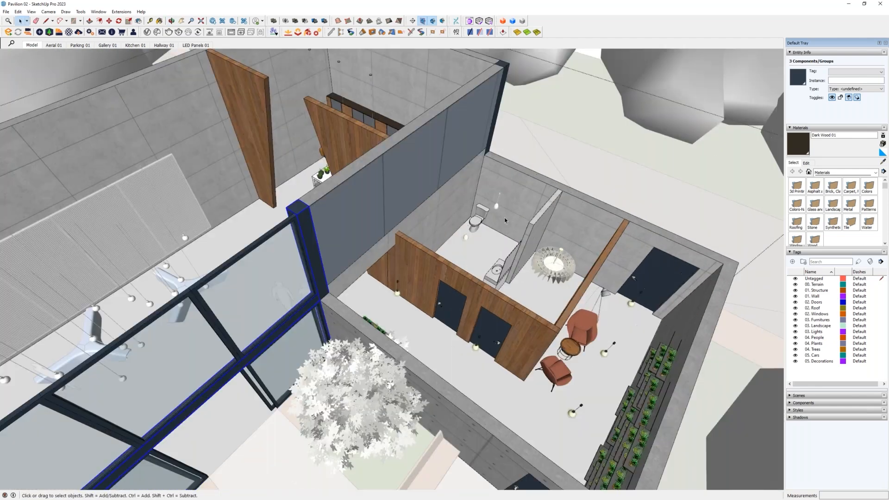
# - Move the hall's pendant cluster, dark wall panels, two restroom lights and ring chandelier into the building group by cutting and pasting in place
pyautogui.moveTo(519, 238); pyautogui.dragTo(515, 319, button='middle')
pyautogui.keyDown('shift'); pyautogui.moveTo(231, 300); pyautogui.dragTo(309, 277, button='middle'); pyautogui.keyUp('shift')
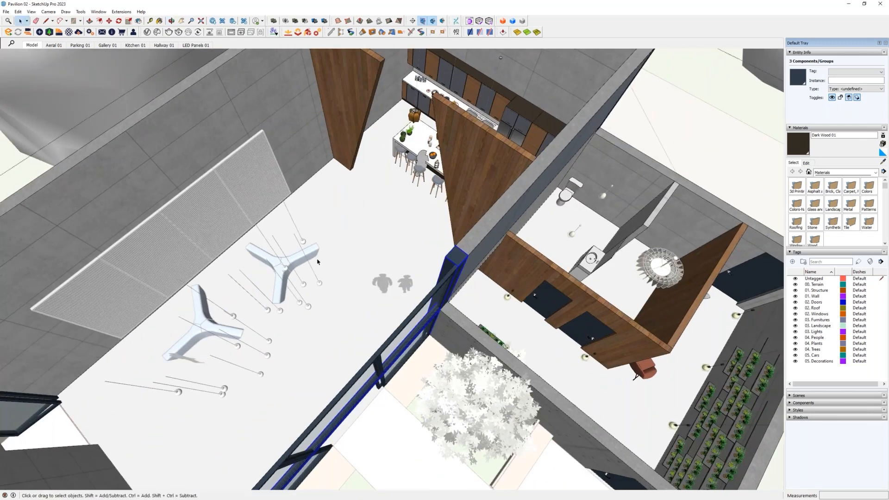
pyautogui.click(301, 261)
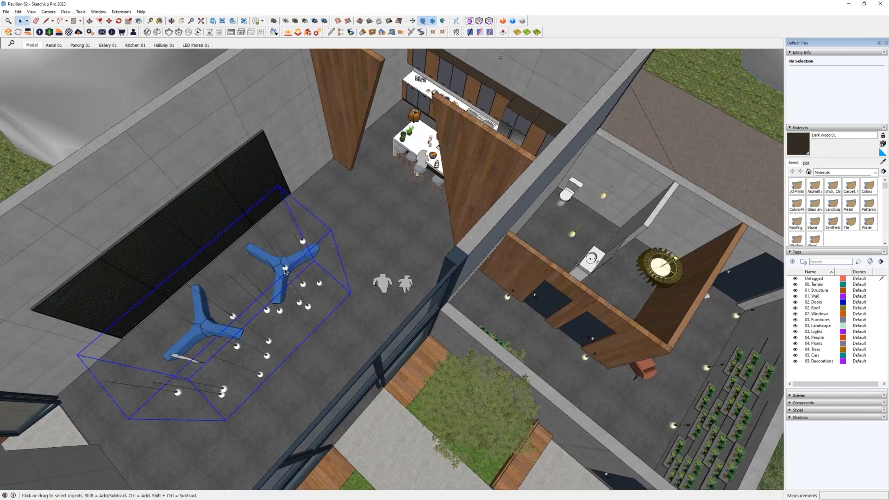
pyautogui.keyDown('ctrl'); pyautogui.click(249, 182); pyautogui.keyUp('ctrl')
pyautogui.keyDown('ctrl'); pyautogui.click(604, 194); pyautogui.keyUp('ctrl')
pyautogui.keyDown('ctrl'); pyautogui.click(574, 233); pyautogui.keyUp('ctrl')
pyautogui.keyDown('ctrl'); pyautogui.click(647, 271); pyautogui.keyUp('ctrl')
pyautogui.keyDown('ctrl'); pyautogui.click(534, 306); pyautogui.keyUp('ctrl')
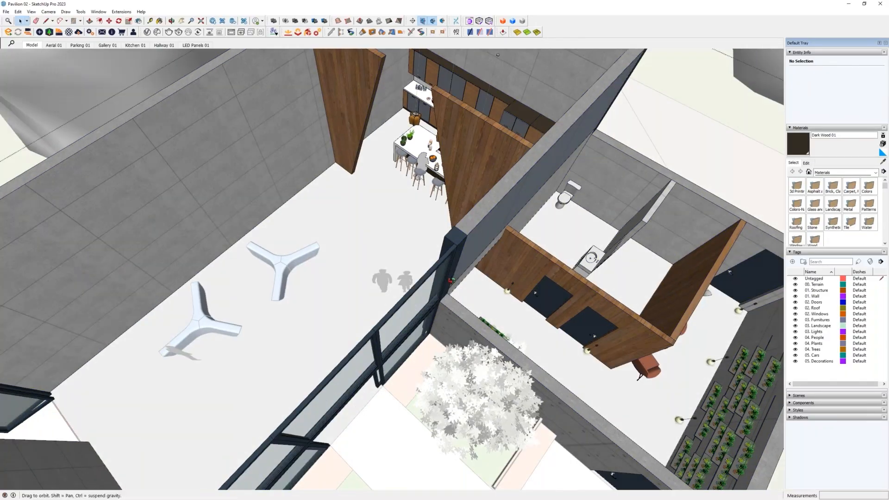
pyautogui.moveTo(451, 280)
pyautogui.mouseDown(button='middle')
pyautogui.moveTo(432, 231)
pyautogui.moveTo(397, 264)
pyautogui.mouseUp(button='middle')
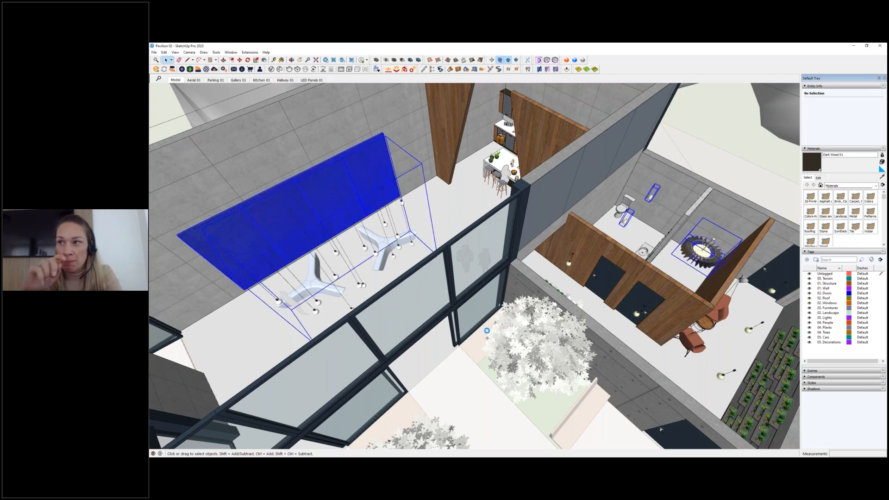
pyautogui.moveTo(486, 331); pyautogui.dragTo(508, 365, button='middle')
# - Cut the two blue three-armed benches and paste them in place inside the building group, then exit it
pyautogui.click(431, 252)
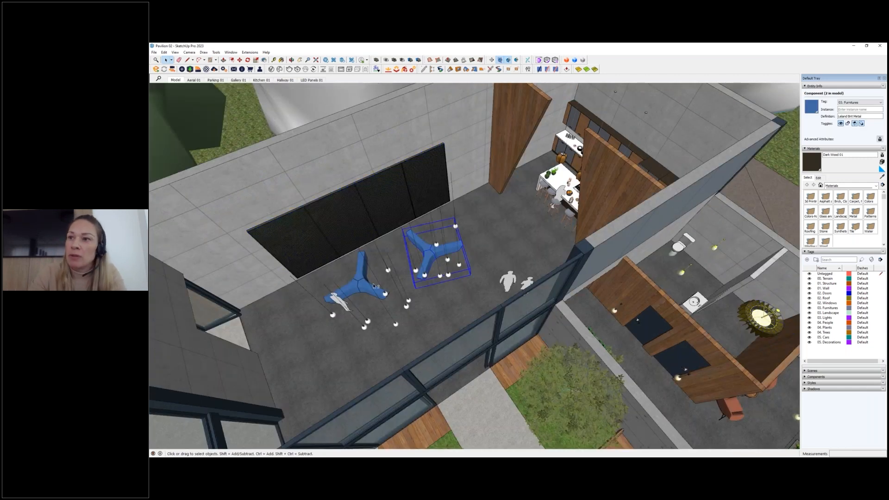
pyautogui.keyDown('shift'); pyautogui.click(356, 290); pyautogui.keyUp('shift')
pyautogui.press('Delete')
pyautogui.hotkey('ctrl', 'z')
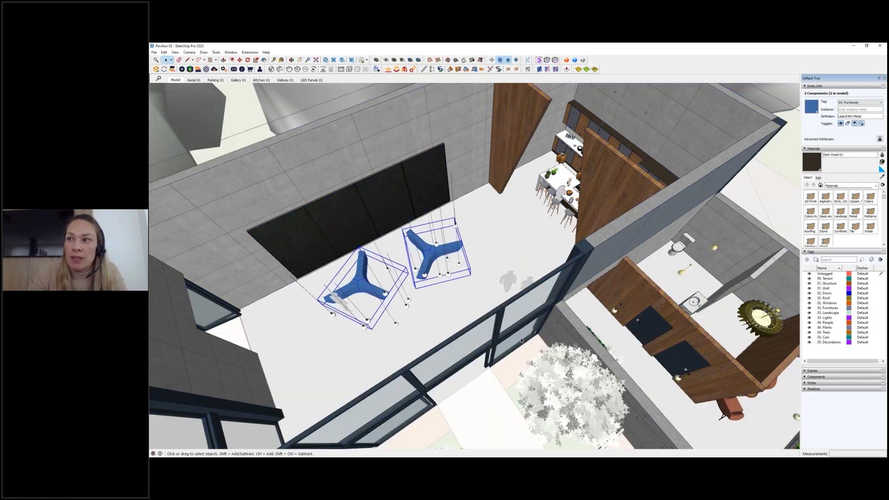
pyautogui.moveTo(521, 341); pyautogui.dragTo(572, 316, button='middle')
pyautogui.scroll(-3, 513, 298)
pyautogui.click(513, 299)
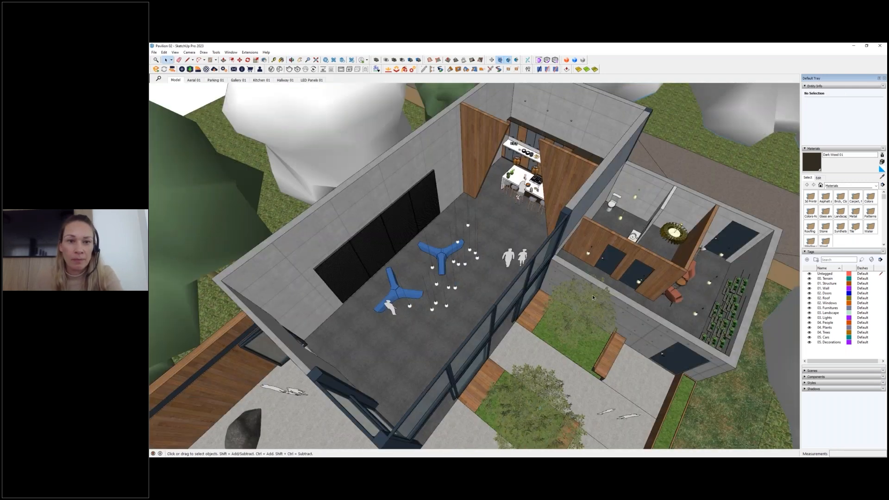
# - Open the Statistics section of Model Info and run Purge Unused on the entire model
pyautogui.moveTo(574, 329); pyautogui.dragTo(529, 266, button='middle')
pyautogui.click(250, 52)
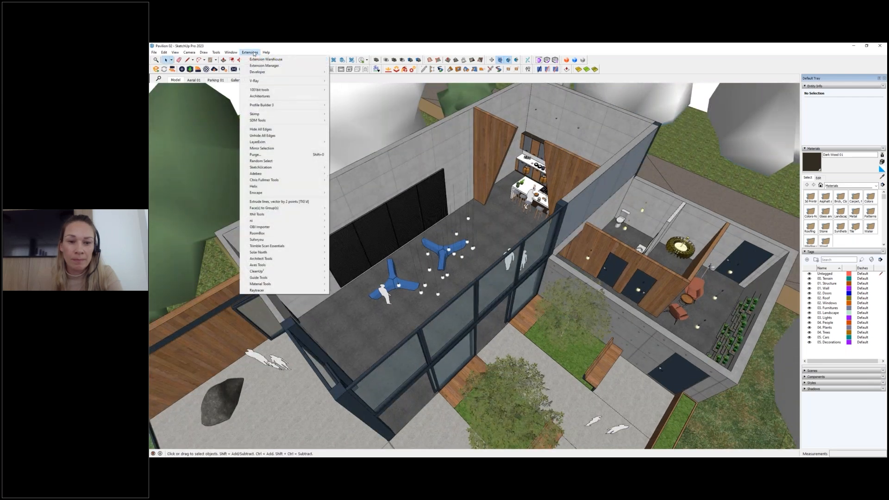
pyautogui.click(237, 84)
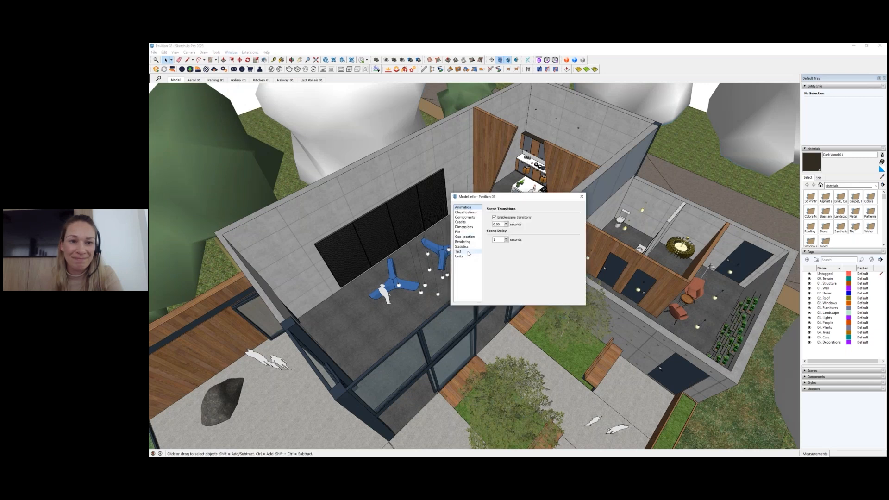
pyautogui.click(463, 246)
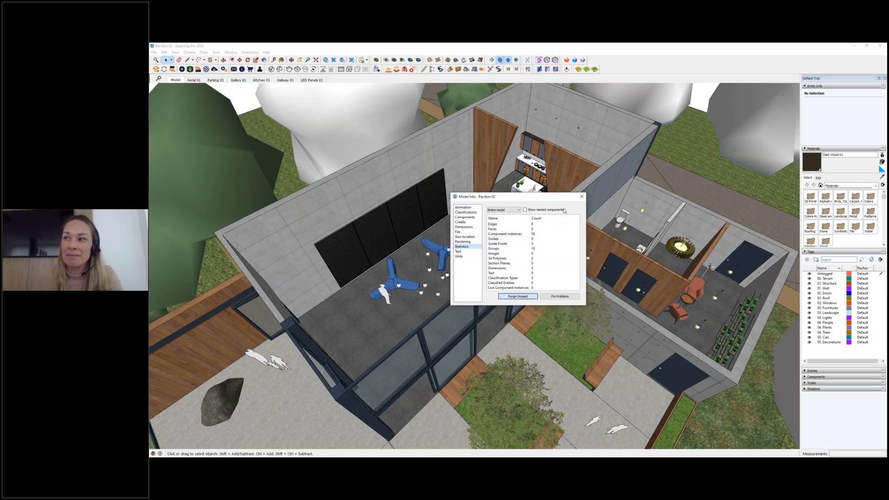
pyautogui.click(582, 197)
pyautogui.click(232, 53)
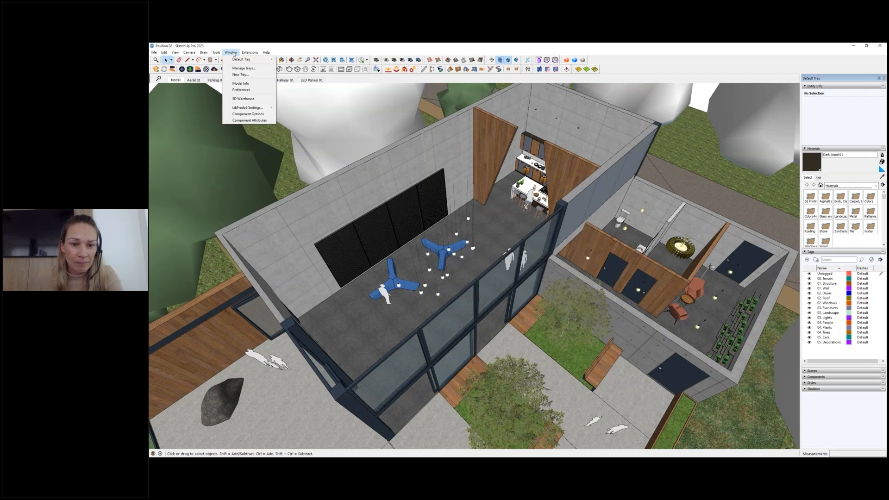
pyautogui.click(240, 83)
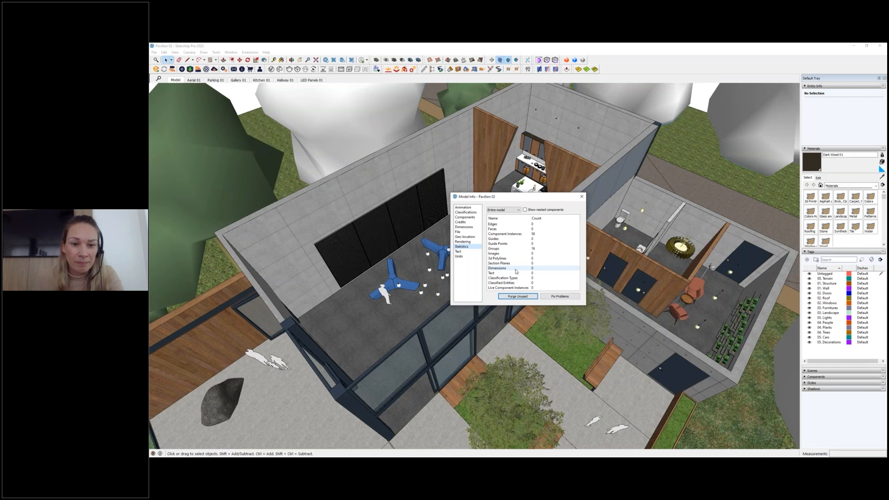
pyautogui.click(530, 298)
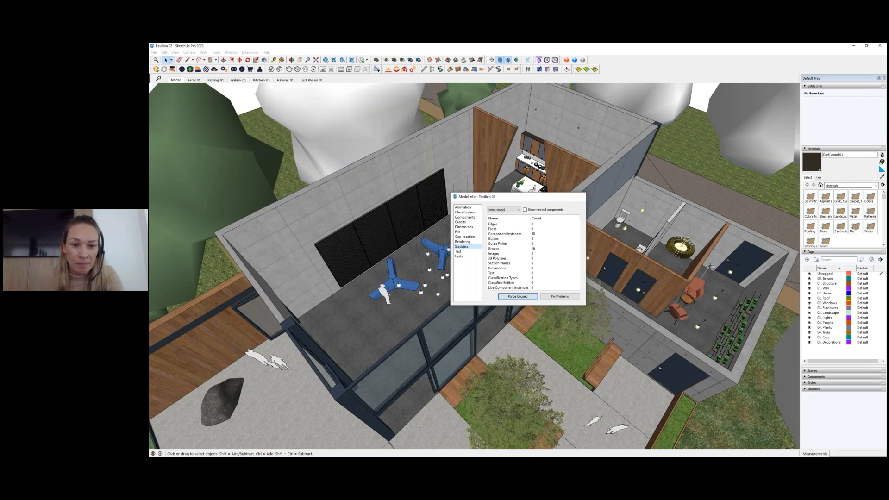
pyautogui.click(582, 196)
# - Open the Purge extension's options, set Purge Layers to No, and cancel the purge
pyautogui.hotkey('shift', 'p')
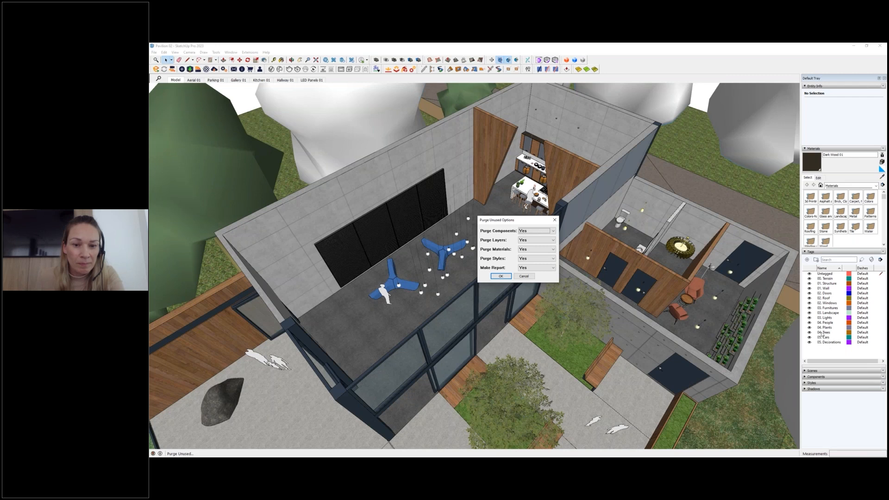
pyautogui.click(528, 240)
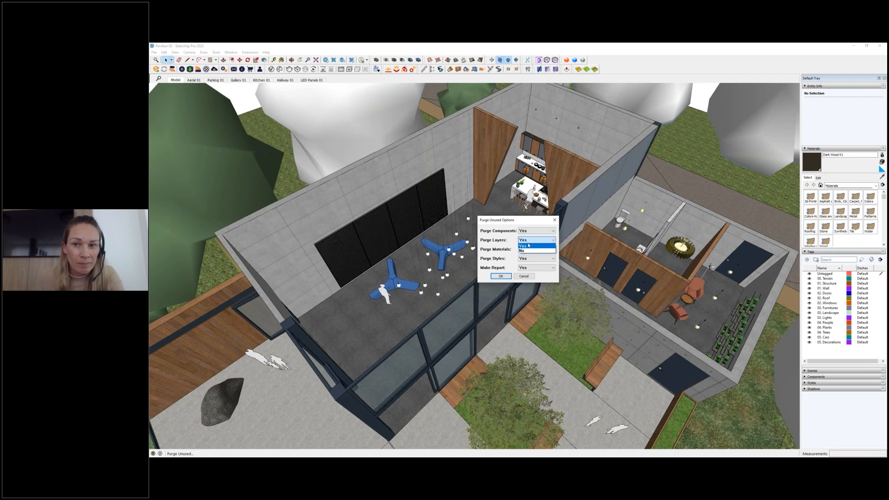
pyautogui.click(524, 251)
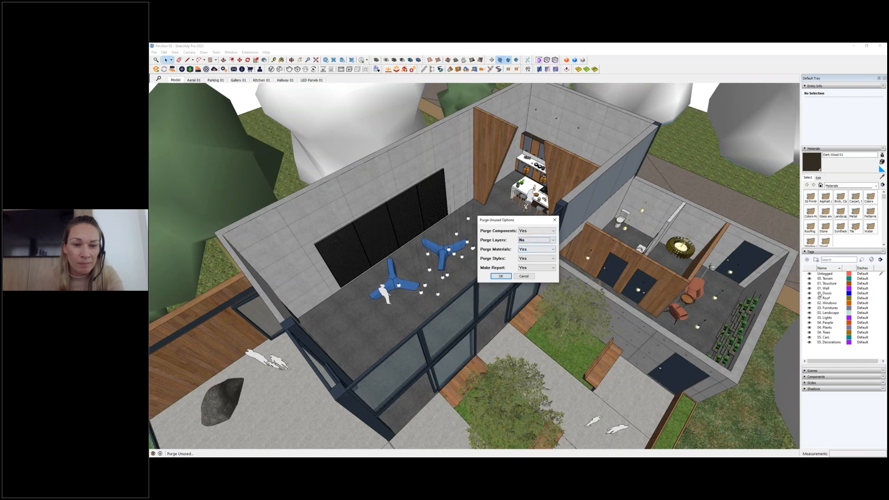
pyautogui.click(528, 278)
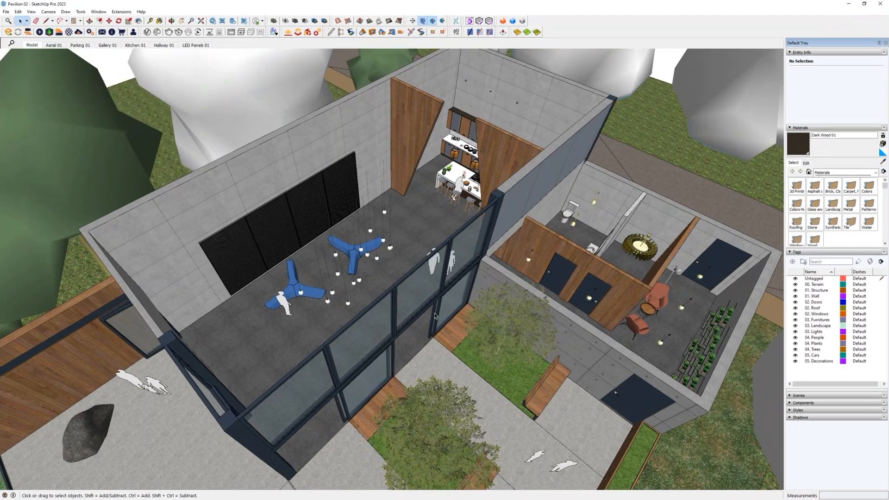
# - Examine the ExtensionStore catalogue and the list of installed extensions, including LayerExIm's export and import commands
pyautogui.moveTo(436, 317); pyautogui.dragTo(347, 350, button='middle')
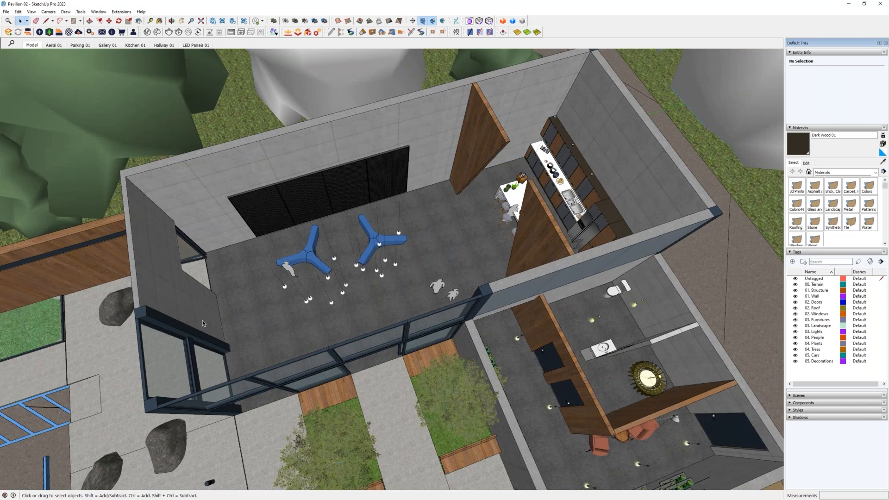
pyautogui.keyDown('shift'); pyautogui.moveTo(380, 313); pyautogui.dragTo(389, 308, button='middle'); pyautogui.keyUp('shift')
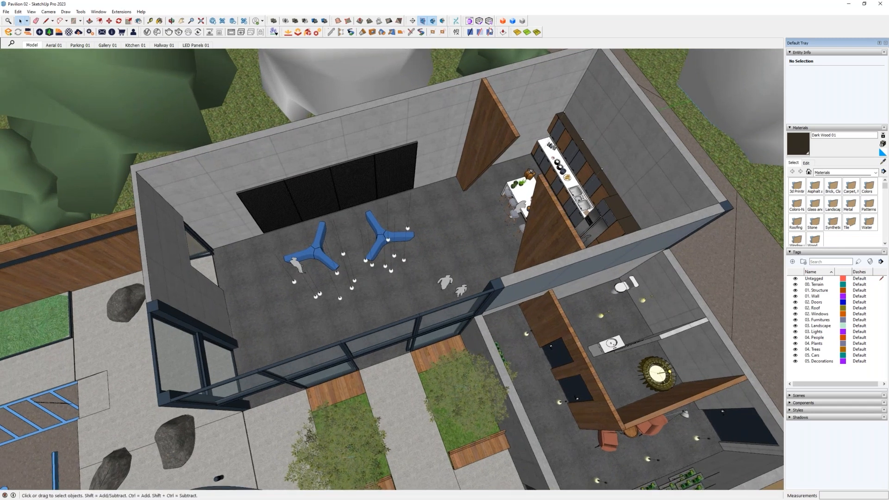
pyautogui.click(502, 21)
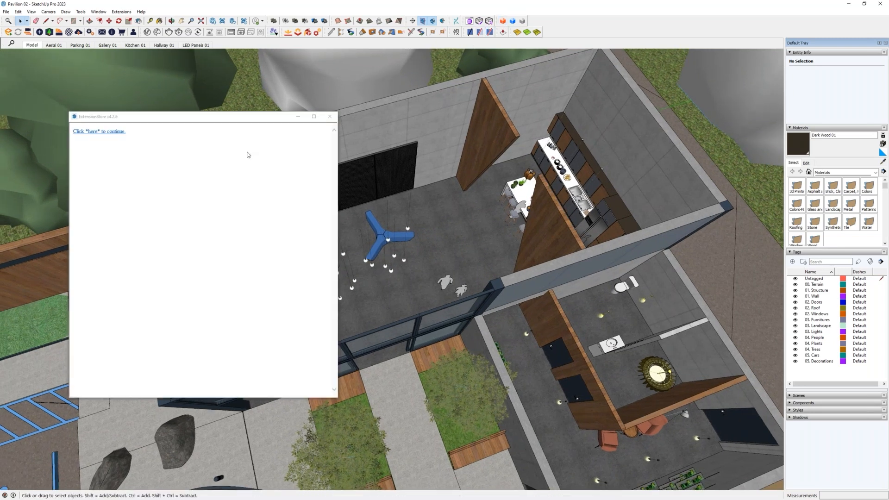
pyautogui.click(334, 116)
pyautogui.click(122, 11)
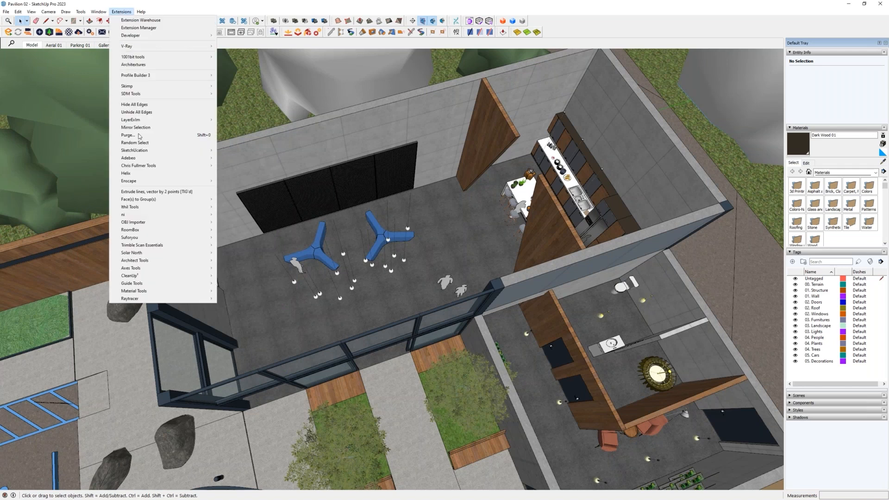
pyautogui.moveTo(142, 121)
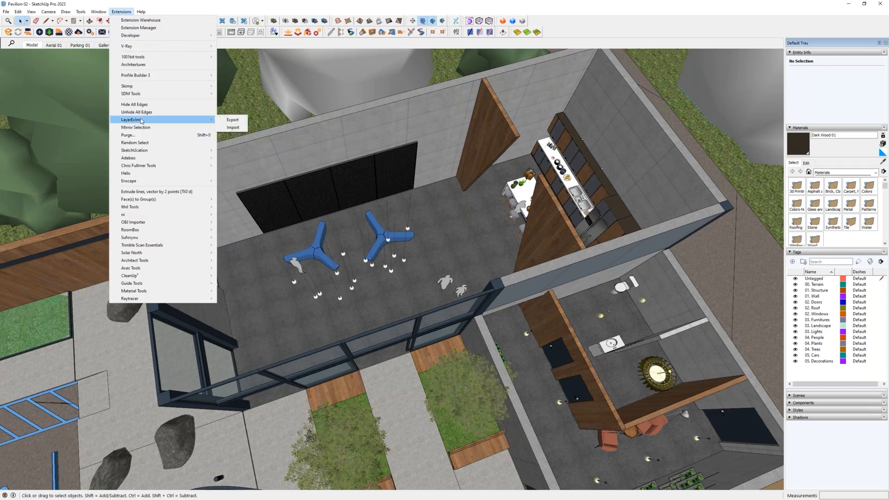
pyautogui.moveTo(147, 301)
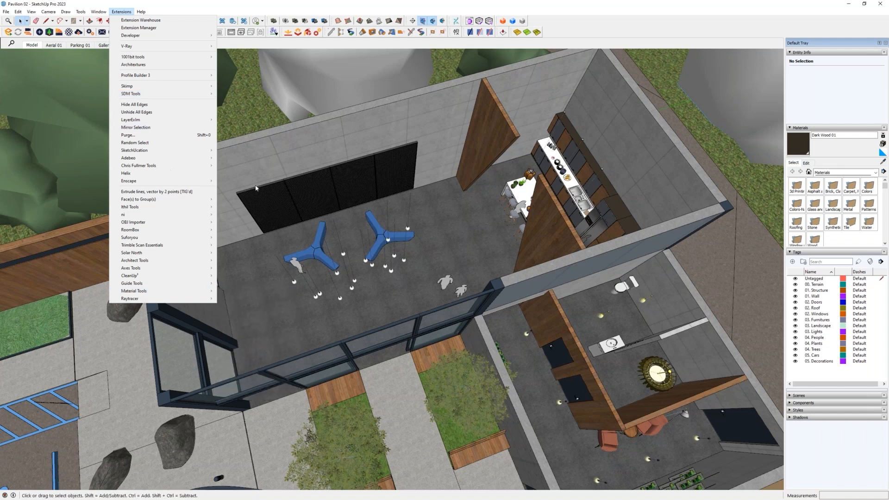
pyautogui.click(432, 296)
# - Switch the model view to the Aerial 01 scene
pyautogui.moveTo(409, 305); pyautogui.dragTo(455, 240, button='middle')
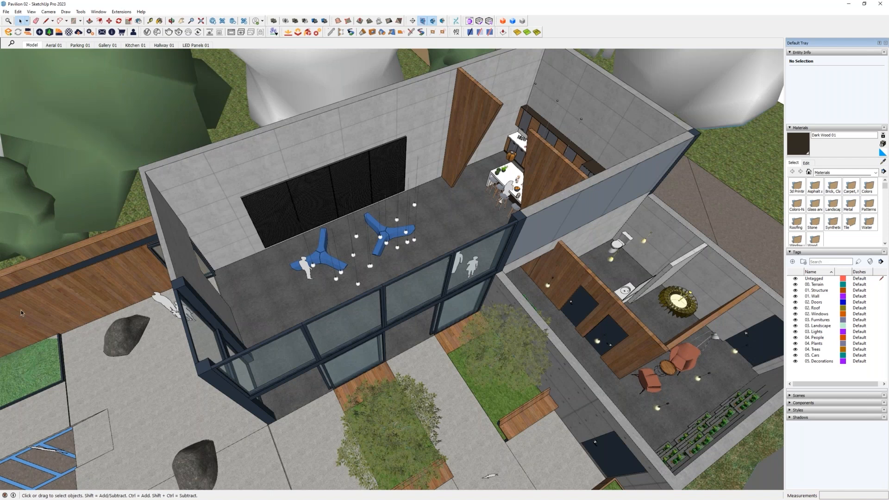
pyautogui.keyDown('shift'); pyautogui.moveTo(266, 222); pyautogui.dragTo(276, 230, button='middle'); pyautogui.keyUp('shift')
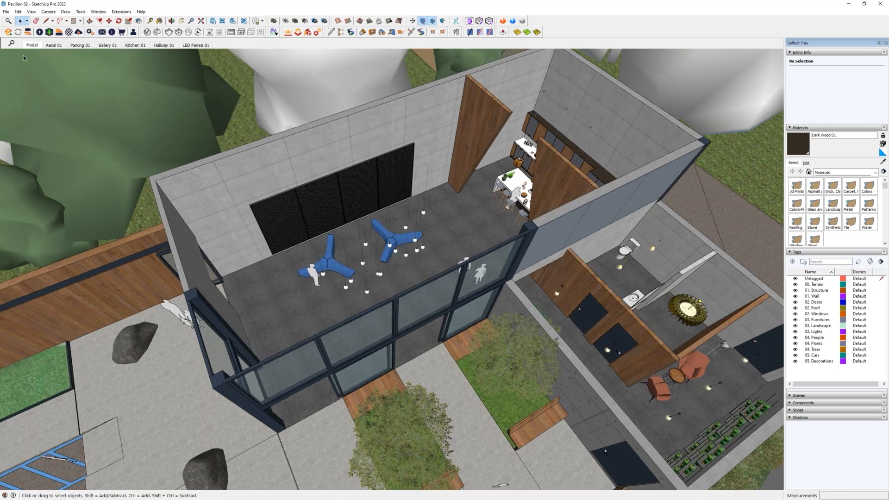
pyautogui.click(50, 46)
pyautogui.click(50, 46)
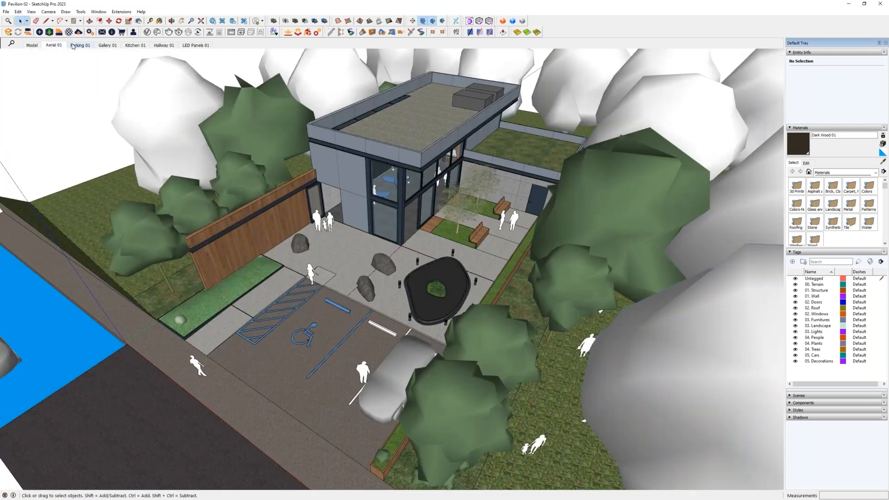
# - Review the Parking 01, Gallery 01, Kitchen 01, Hallway 01 and LED Panels 01 scenes, and return to Aerial 01
pyautogui.click(80, 46)
pyautogui.click(113, 46)
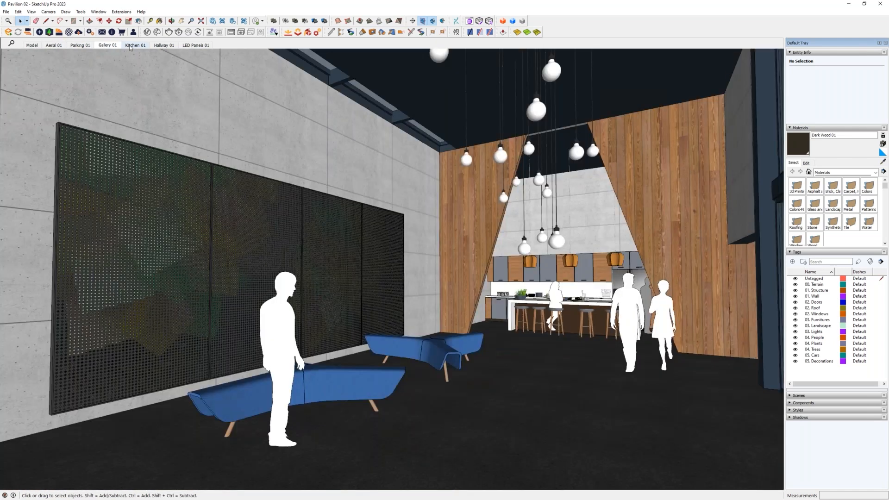
pyautogui.click(135, 46)
pyautogui.click(164, 45)
pyautogui.click(194, 46)
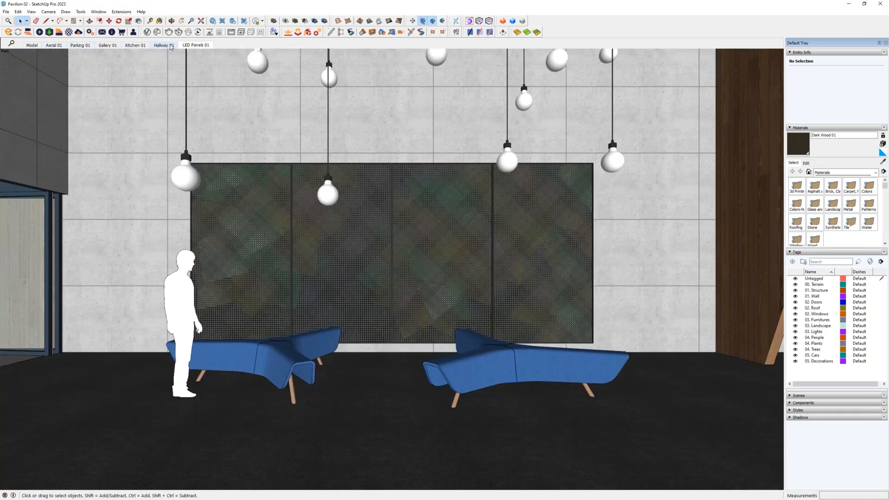
pyautogui.click(108, 46)
pyautogui.click(107, 47)
pyautogui.click(134, 46)
pyautogui.click(162, 46)
pyautogui.click(82, 47)
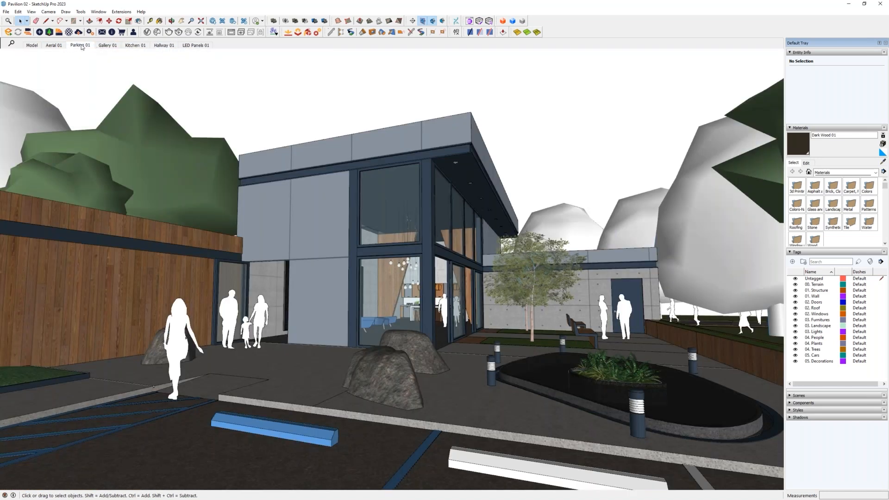
pyautogui.click(55, 46)
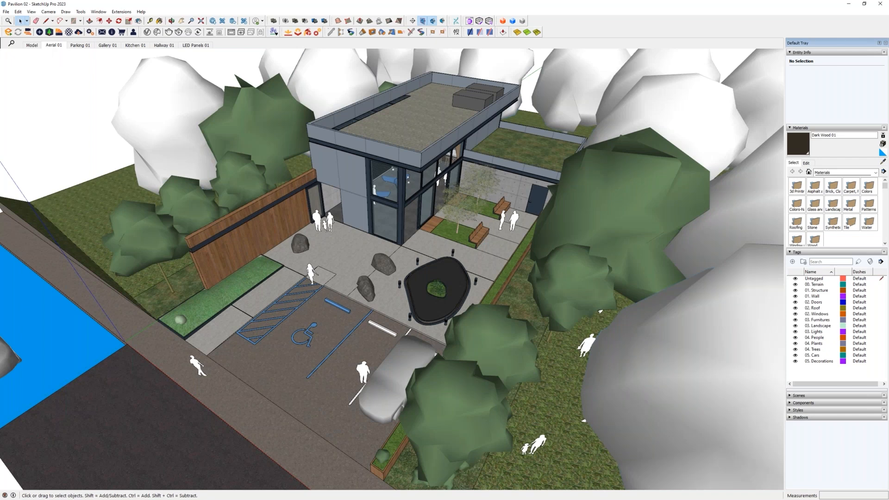
# - Hide the roofs of the main building and the lower side wing to expose the interiors
pyautogui.hotkey('alt', 'Tab')
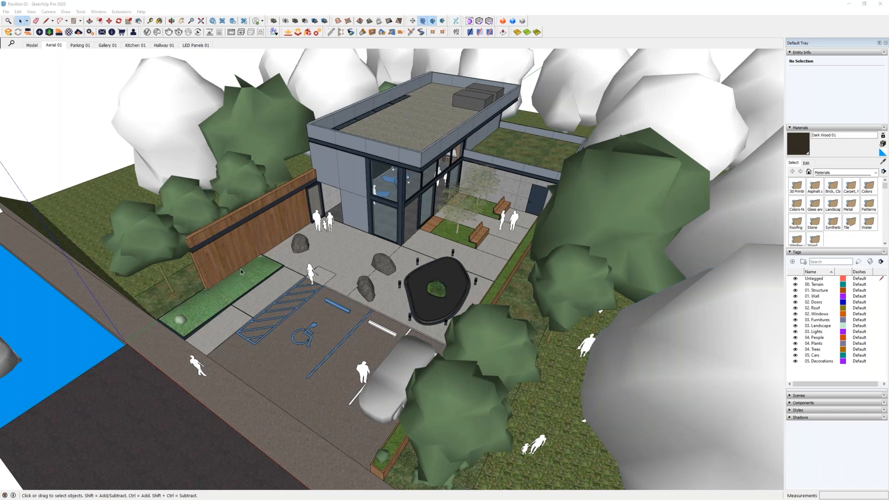
pyautogui.moveTo(439, 278); pyautogui.dragTo(524, 130, button='middle')
pyautogui.click(524, 127)
pyautogui.click(425, 112)
pyautogui.press('h')
pyautogui.click(544, 149)
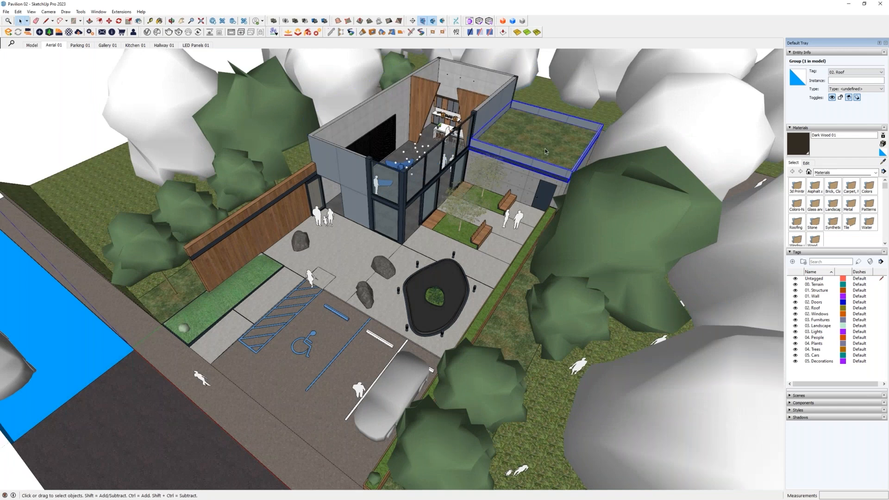
pyautogui.press('h')
pyautogui.moveTo(544, 149); pyautogui.dragTo(519, 217, button='middle')
pyautogui.click(175, 78)
# - Search the Extension Warehouse for "selection toys" and open the Selection Toys extension page
pyautogui.click(128, 12)
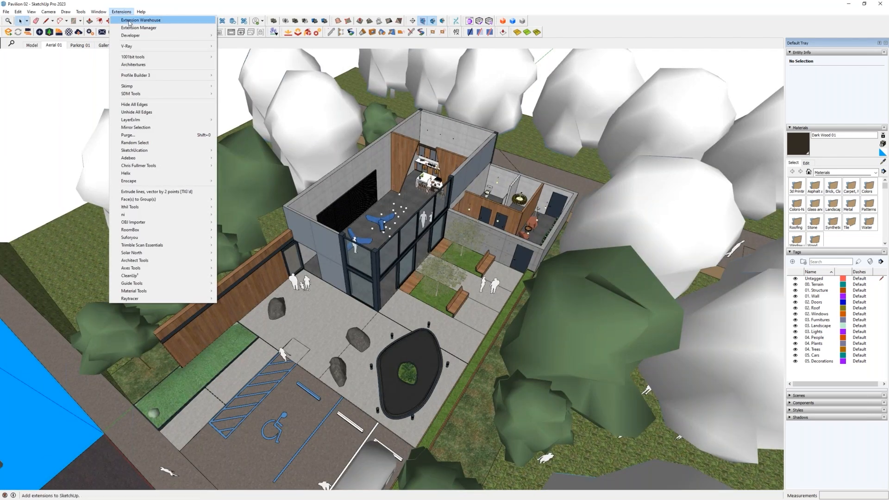
pyautogui.click(132, 21)
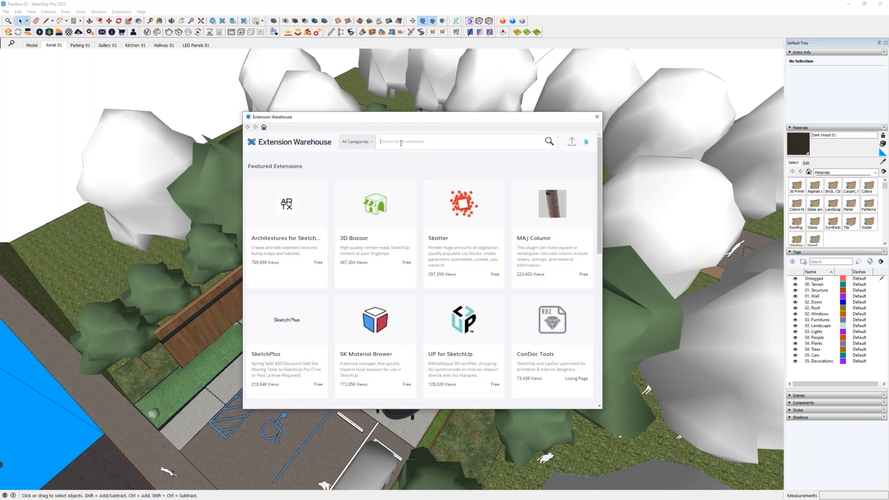
pyautogui.write('tion toys')
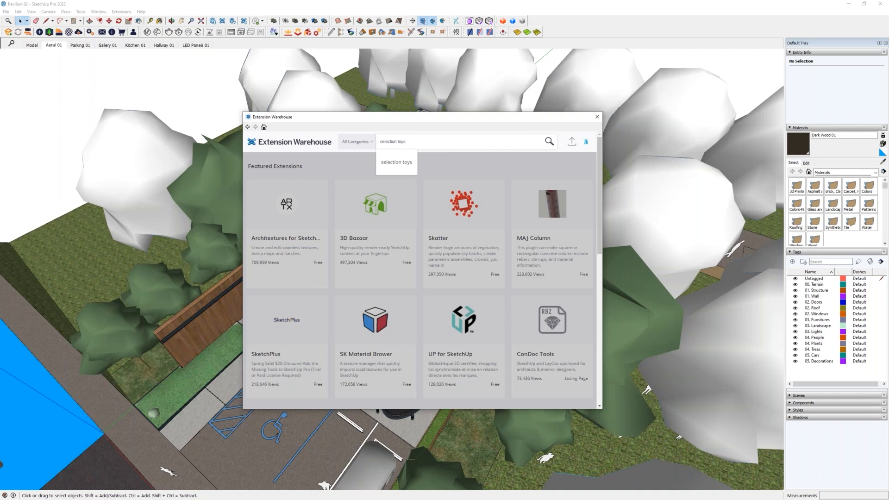
pyautogui.press('Return')
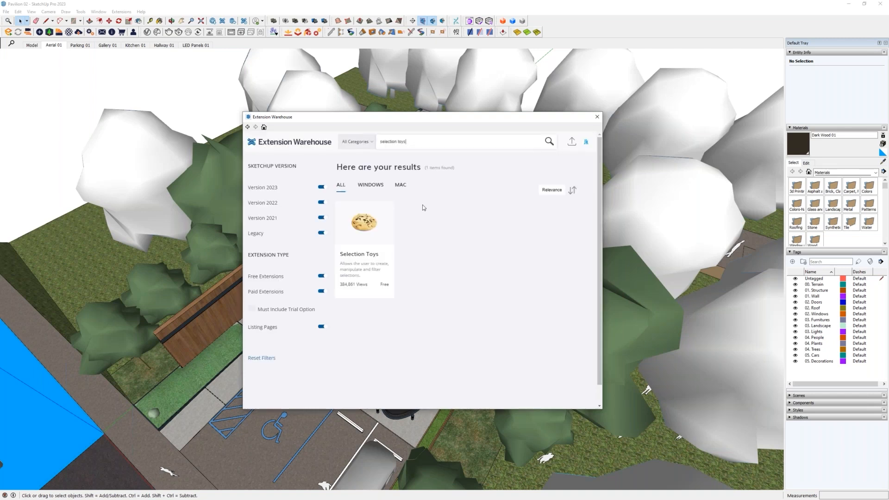
pyautogui.click(372, 228)
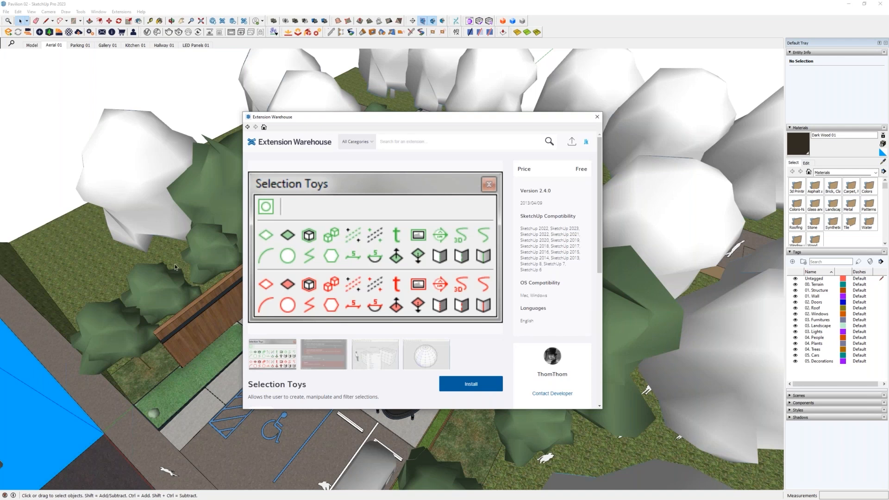
# - Examine the Selection Toys name, preview and description, and close the Extension Warehouse
pyautogui.moveTo(0, 116); pyautogui.dragTo(0, 147)
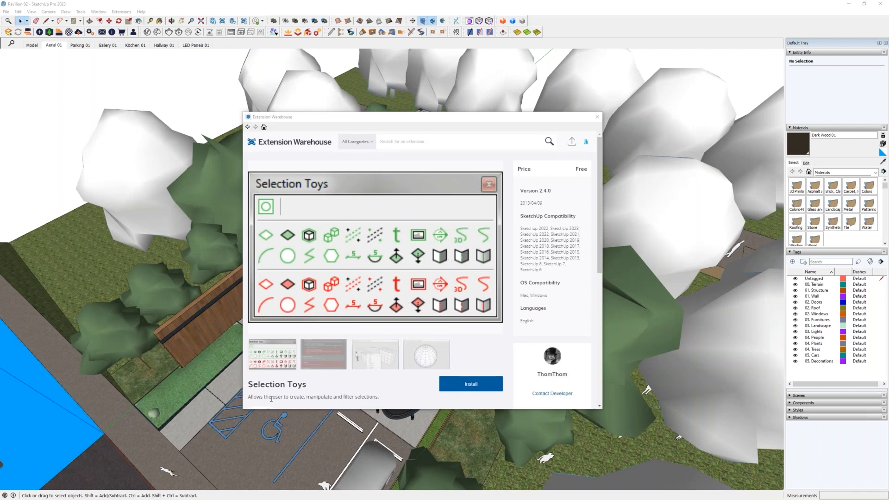
pyautogui.moveTo(248, 384); pyautogui.dragTo(308, 387)
pyautogui.click(368, 355)
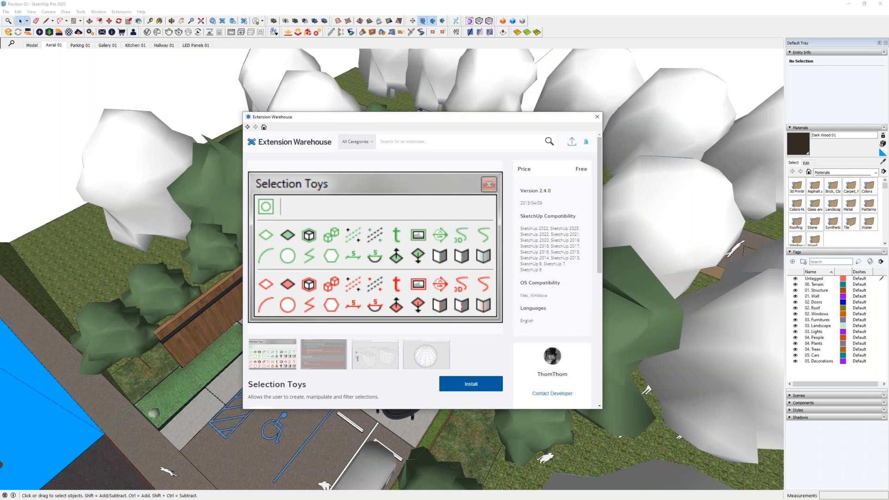
pyautogui.click(596, 116)
# - Select the five matching pendant lights in the side wing's hallway and seating area one by one
pyautogui.scroll(10, 484, 279)
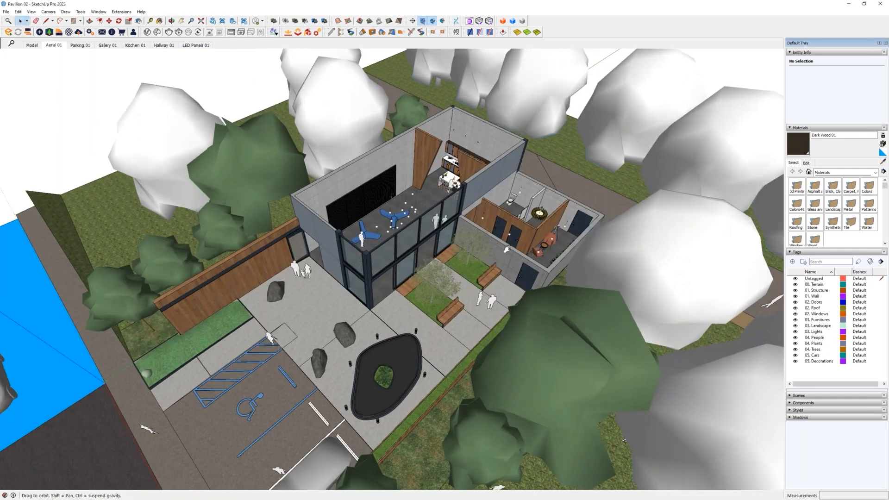
pyautogui.scroll(3, 484, 278)
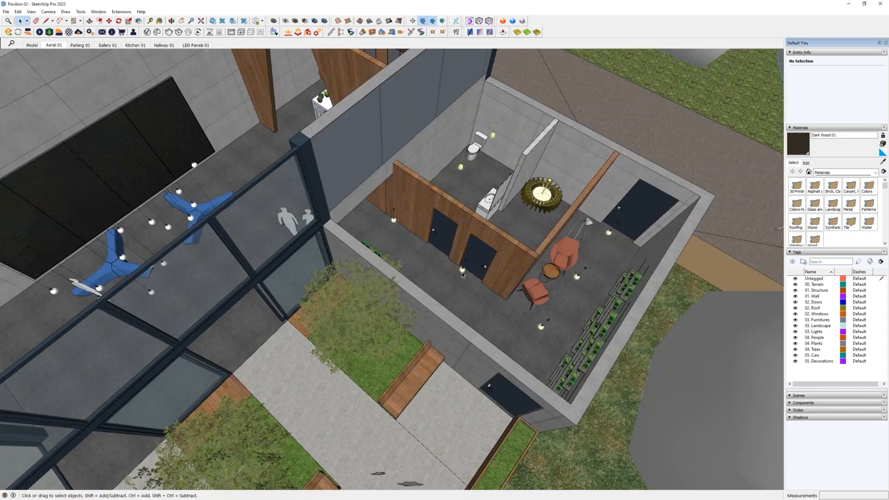
pyautogui.scroll(3, 462, 271)
pyautogui.moveTo(444, 271); pyautogui.dragTo(477, 238, button='middle')
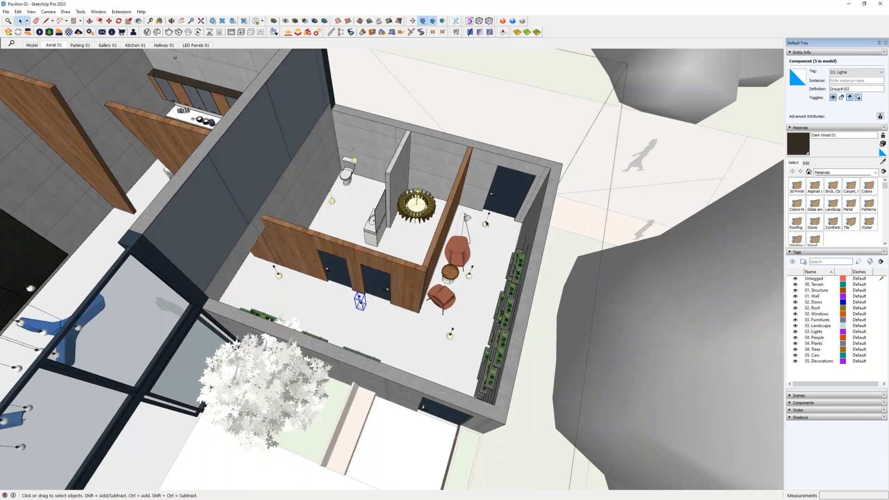
pyautogui.click(487, 225)
pyautogui.keyDown('ctrl'); pyautogui.click(469, 276); pyautogui.keyUp('ctrl')
pyautogui.keyDown('ctrl'); pyautogui.click(449, 332); pyautogui.keyUp('ctrl')
pyautogui.keyDown('ctrl'); pyautogui.click(361, 305); pyautogui.keyUp('ctrl')
pyautogui.keyDown('ctrl'); pyautogui.click(277, 274); pyautogui.keyUp('ctrl')
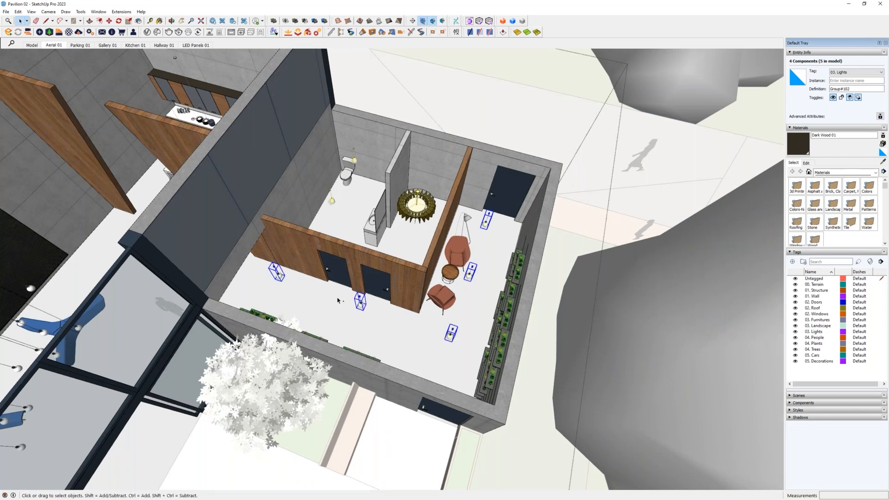
pyautogui.keyDown('shift'); pyautogui.moveTo(406, 328); pyautogui.dragTo(419, 331, button='middle'); pyautogui.keyUp('shift')
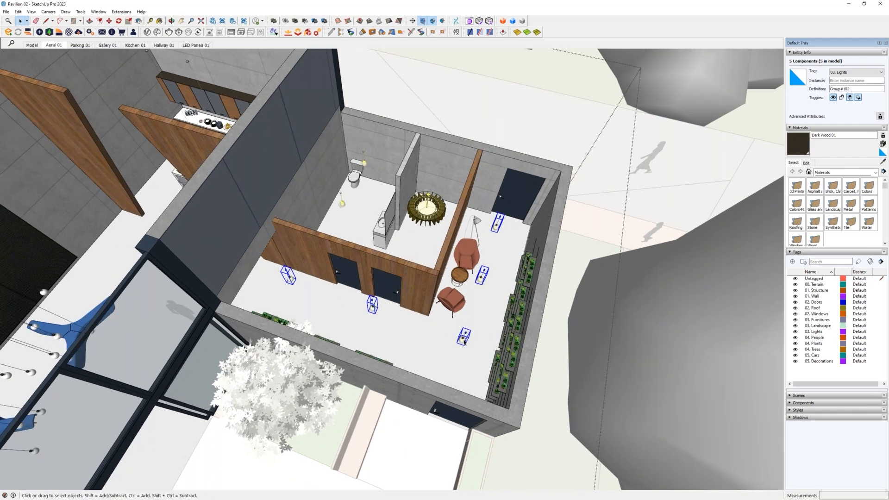
# - Select all active instances of one hallway pendant light with Selection Toys and try deleting them
pyautogui.click(463, 342)
pyautogui.rightClick(464, 341)
pyautogui.moveTo(481, 317)
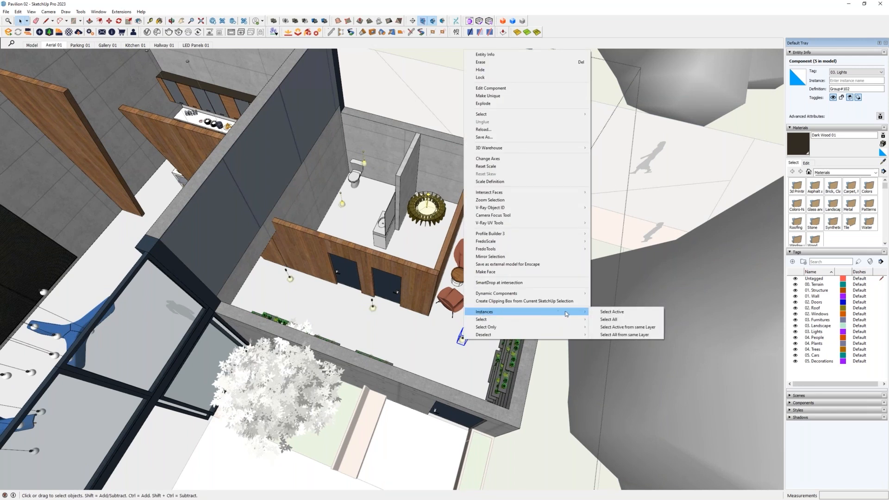
pyautogui.click(613, 315)
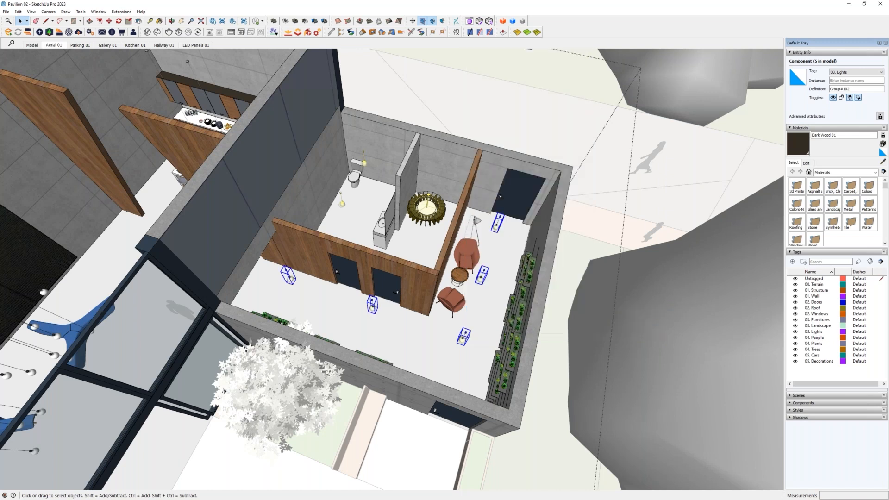
pyautogui.moveTo(613, 314); pyautogui.dragTo(466, 305, button='middle')
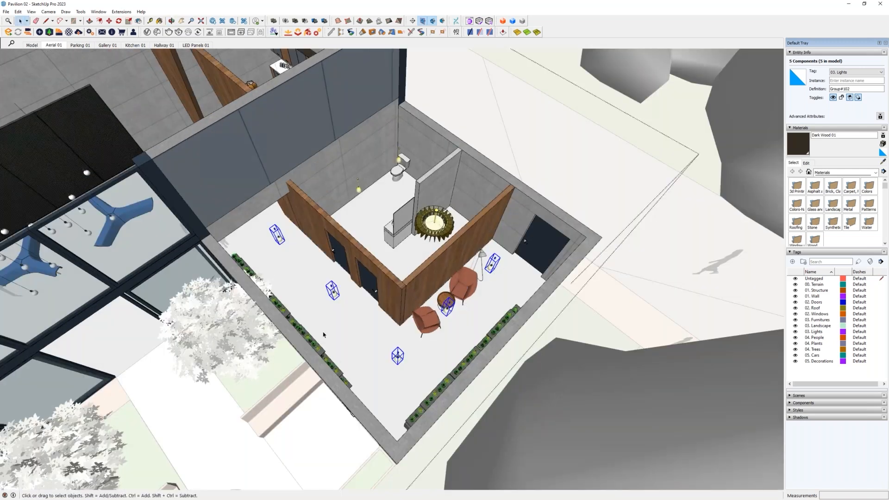
pyautogui.moveTo(403, 329); pyautogui.dragTo(516, 337, button='middle')
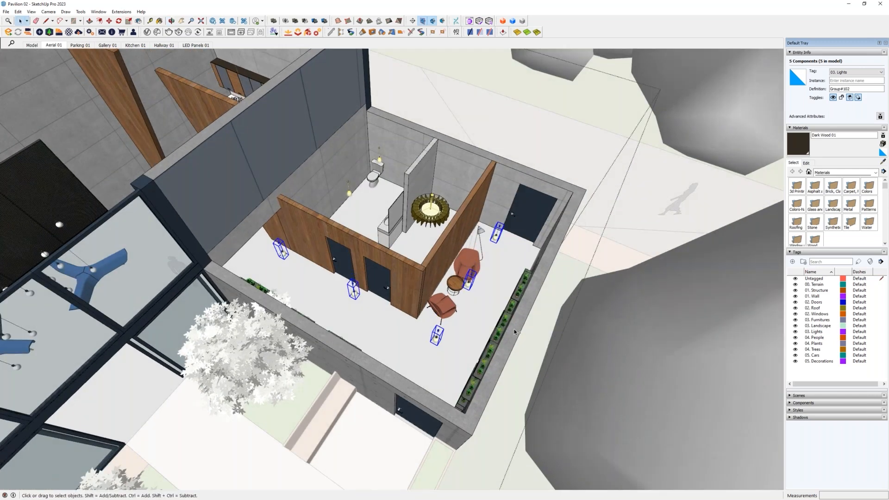
pyautogui.press('Delete')
pyautogui.hotkey('ctrl', 'z')
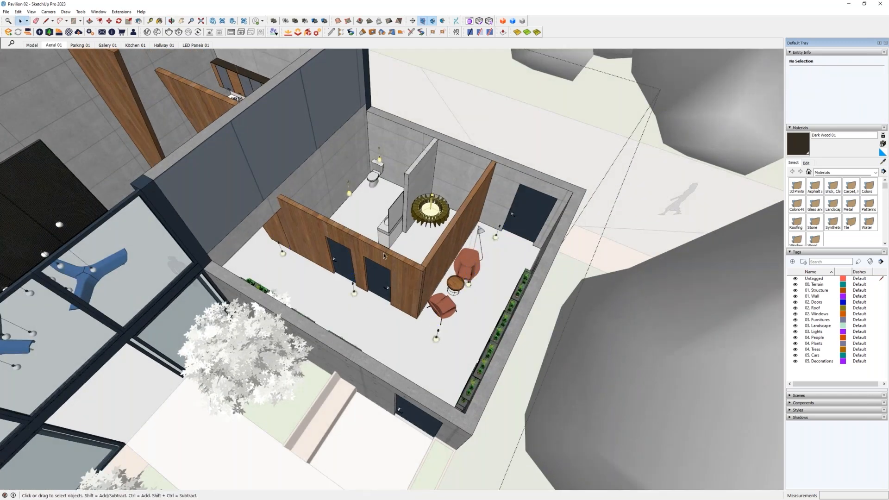
# - Select the two chandelier lights along the kitchen wall that adjoins the side wing
pyautogui.moveTo(304, 298); pyautogui.dragTo(481, 330, button='middle')
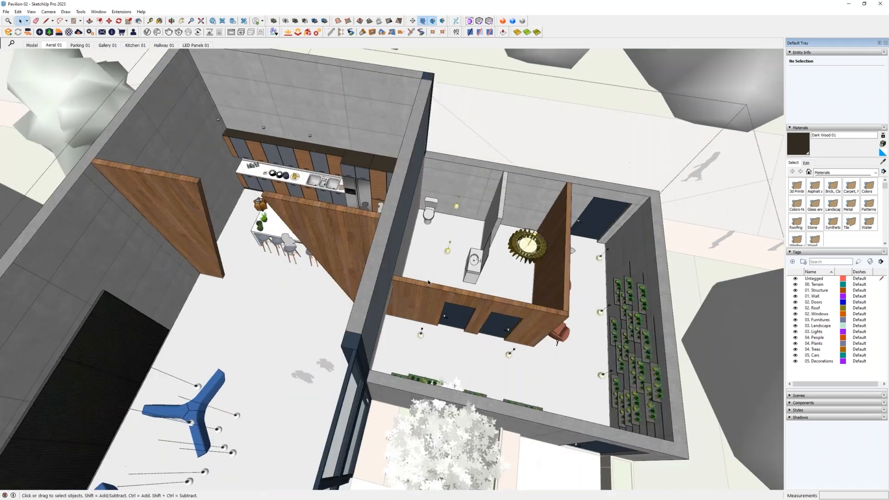
pyautogui.scroll(-4, 403, 258)
pyautogui.moveTo(338, 273); pyautogui.dragTo(445, 269, button='middle')
pyautogui.scroll(2, 413, 292)
pyautogui.scroll(5, 407, 213)
pyautogui.scroll(3, 406, 213)
pyautogui.click(387, 194)
pyautogui.scroll(-3, 498, 231)
pyautogui.moveTo(551, 280); pyautogui.dragTo(167, 330, button='middle')
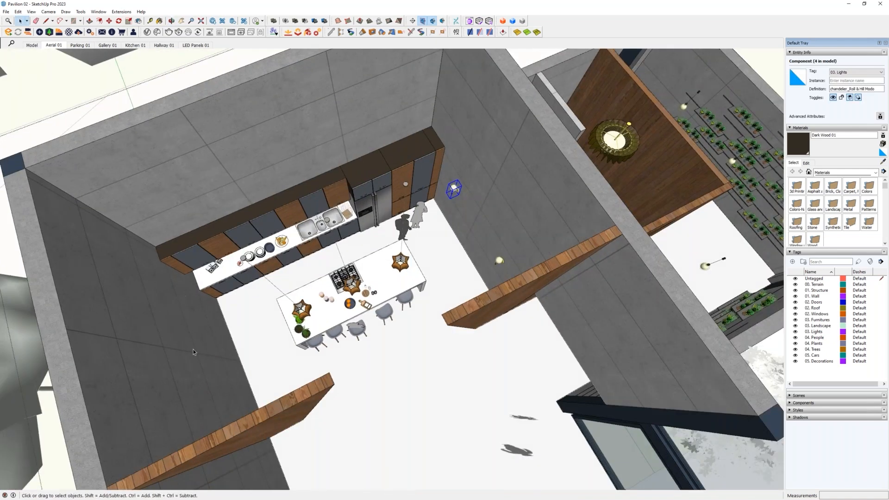
pyautogui.keyDown('ctrl'); pyautogui.click(500, 262); pyautogui.keyUp('ctrl')
pyautogui.scroll(-2, 502, 267)
pyautogui.moveTo(502, 267); pyautogui.dragTo(389, 208, button='middle')
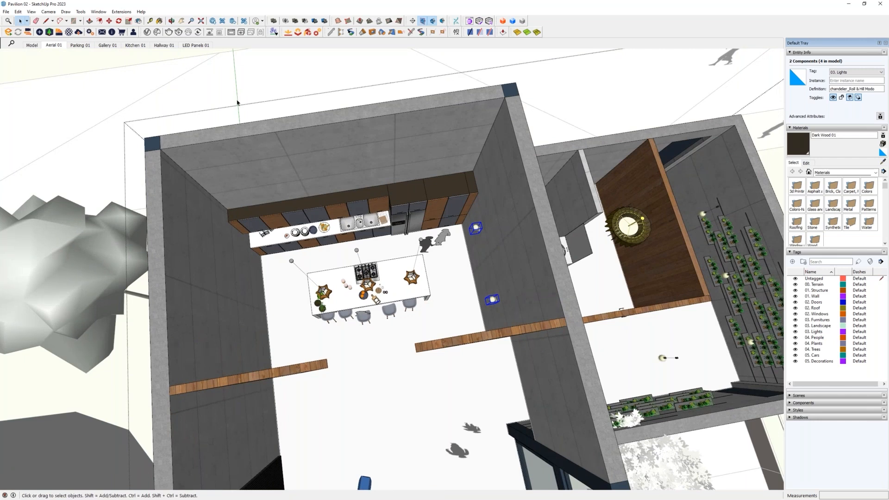
# - Display the Mirror extension's toolbar while keeping the two kitchen lights selected
pyautogui.click(502, 22)
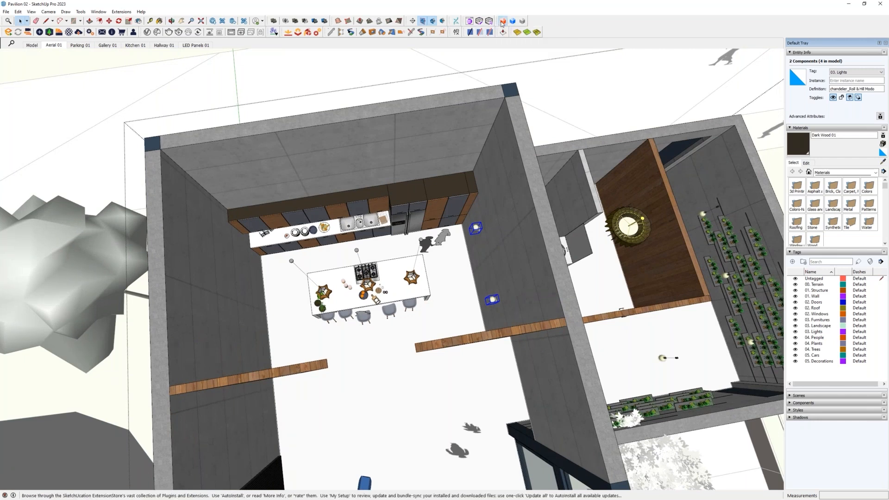
pyautogui.click(335, 117)
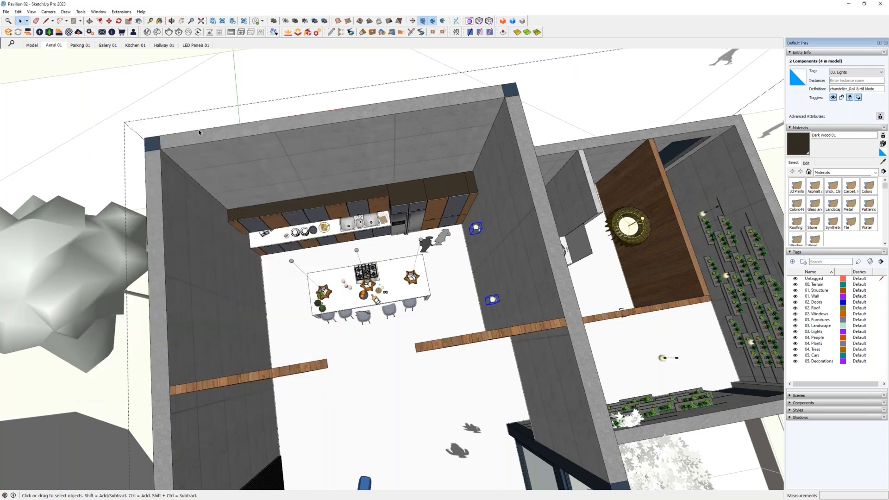
pyautogui.moveTo(424, 257); pyautogui.dragTo(462, 226, button='middle')
pyautogui.rightClick(585, 29)
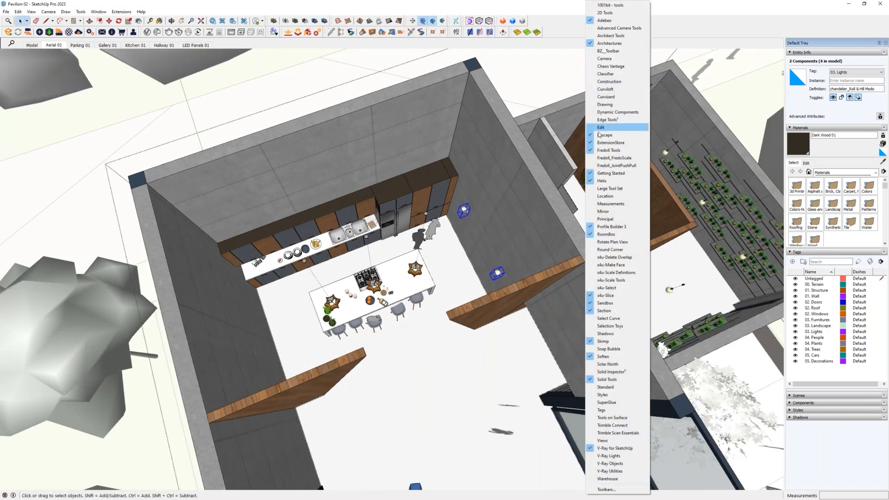
pyautogui.click(602, 211)
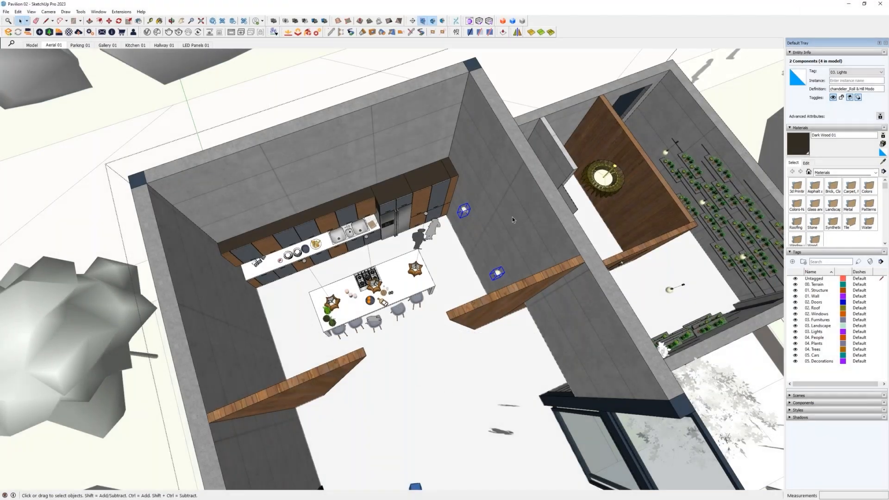
pyautogui.moveTo(512, 217); pyautogui.dragTo(504, 226, button='middle')
# - Mirror the two kitchen lights to the opposite wall about a plane through the middle of the back wall, keeping the originals
pyautogui.hotkey('shift', 'm')
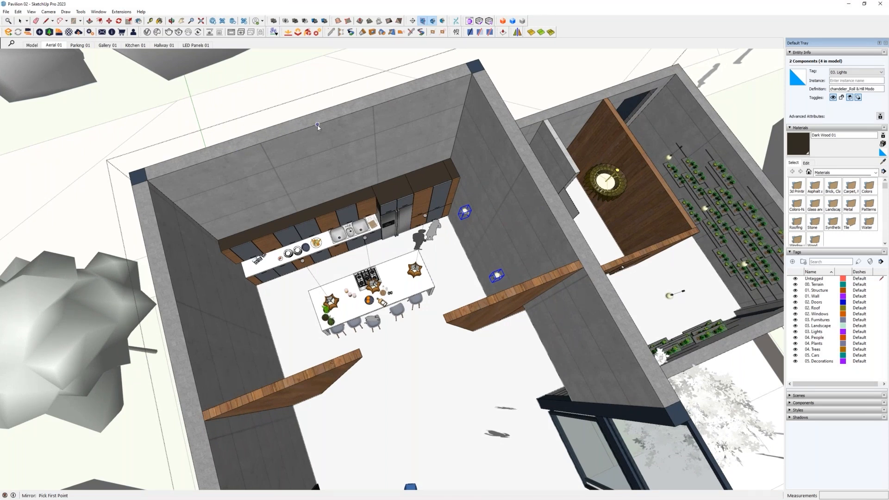
pyautogui.click(318, 125)
pyautogui.click(330, 157)
pyautogui.moveTo(335, 186); pyautogui.dragTo(326, 165, button='middle')
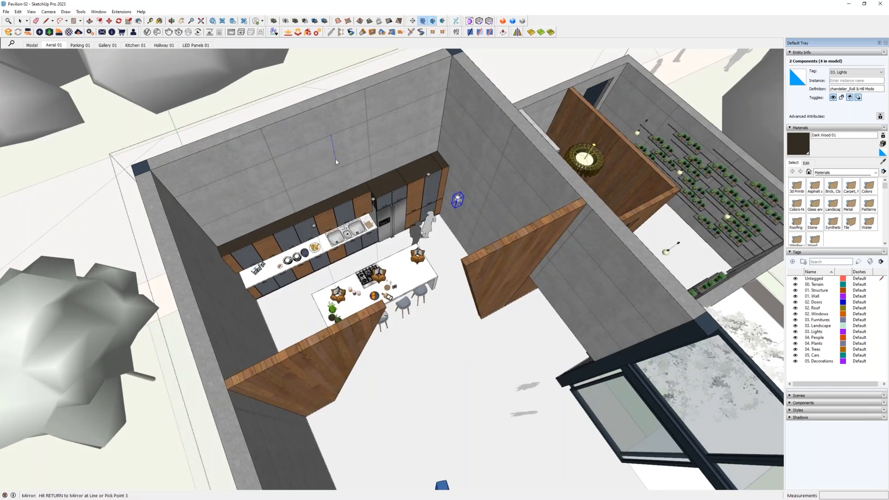
pyautogui.click(336, 162)
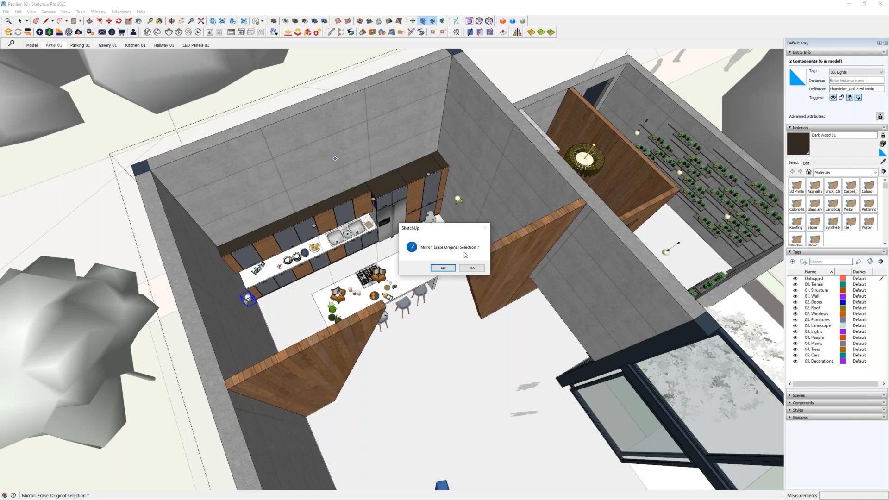
pyautogui.click(470, 268)
pyautogui.moveTo(504, 221); pyautogui.dragTo(463, 237, button='middle')
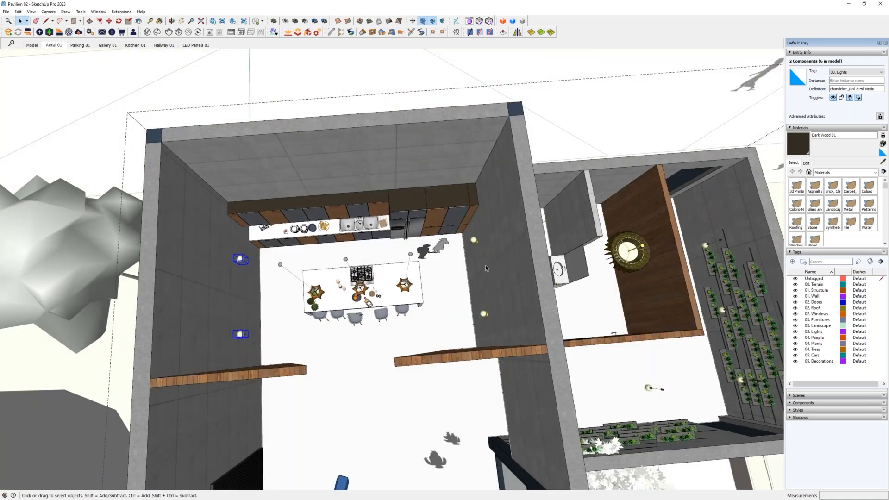
pyautogui.scroll(5, 234, 250)
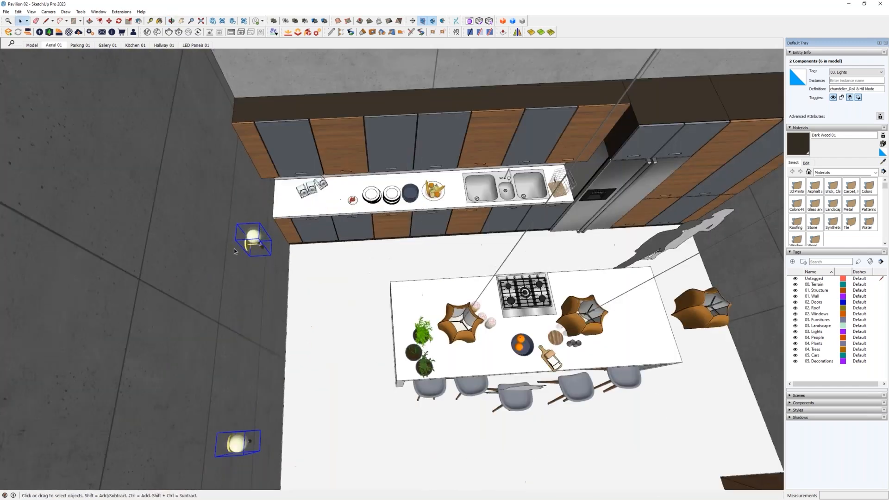
# - Examine the mirrored kitchen lights and the surrounding rooms from above
pyautogui.scroll(6, 234, 250)
pyautogui.moveTo(235, 250); pyautogui.dragTo(292, 274, button='middle')
pyautogui.scroll(3, 291, 274)
pyautogui.scroll(-12, 292, 274)
pyautogui.moveTo(465, 307); pyautogui.dragTo(160, 275, button='middle')
pyautogui.moveTo(296, 237); pyautogui.dragTo(532, 361, button='middle')
pyautogui.moveTo(347, 341); pyautogui.dragTo(346, 314, button='middle')
pyautogui.scroll(-3, 347, 305)
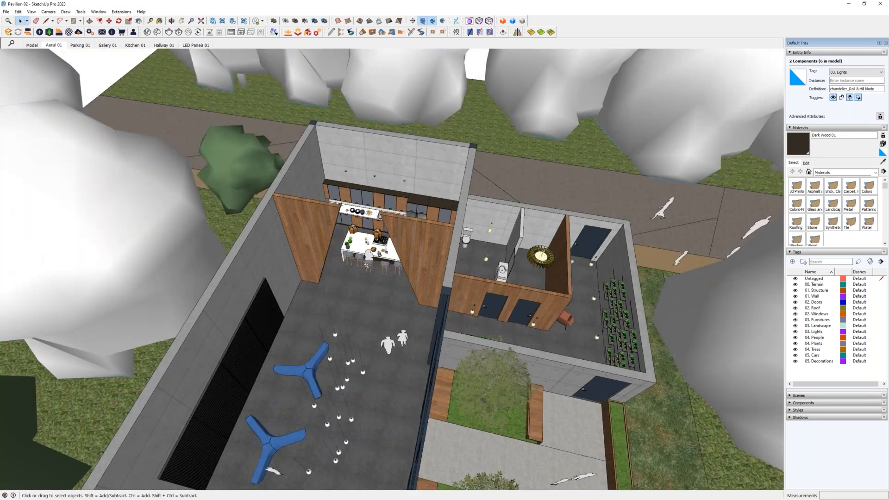
# - Clear the selection and open the road group in front of the building for editing
pyautogui.scroll(-3, 351, 278)
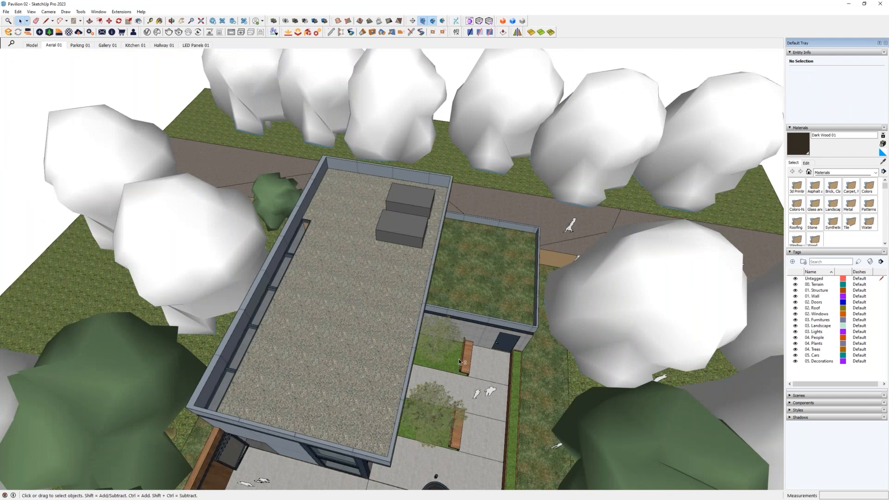
pyautogui.moveTo(408, 359); pyautogui.dragTo(398, 240, button='middle')
pyautogui.scroll(-4, 408, 223)
pyautogui.keyDown('shift'); pyautogui.moveTo(176, 403); pyautogui.dragTo(302, 329, button='middle'); pyautogui.keyUp('shift')
pyautogui.scroll(-1, 302, 328)
pyautogui.scroll(6, 351, 329)
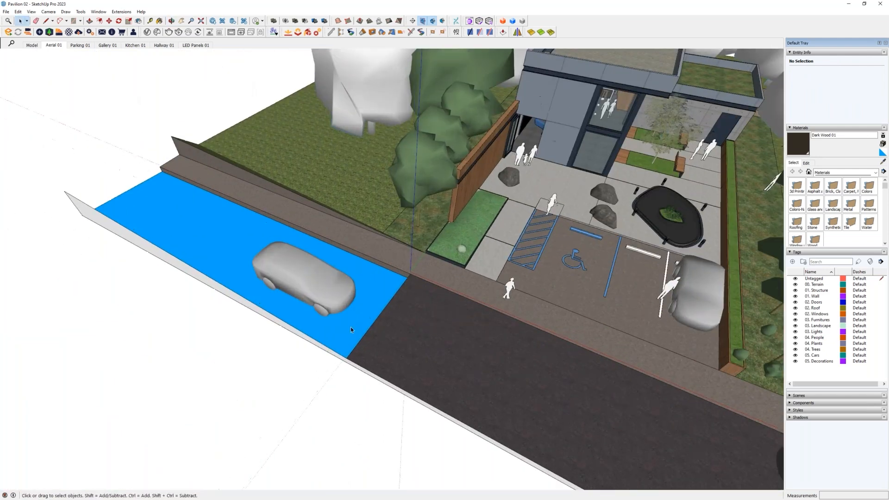
pyautogui.scroll(-3, 366, 312)
pyautogui.moveTo(361, 312); pyautogui.dragTo(762, 308, button='middle')
pyautogui.scroll(-6, 387, 252)
pyautogui.moveTo(385, 252); pyautogui.dragTo(291, 291, button='middle')
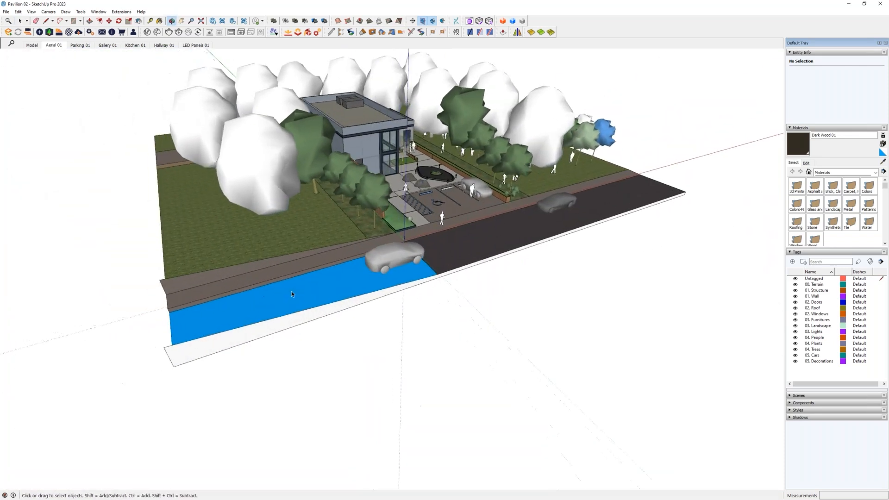
pyautogui.doubleClick(260, 299)
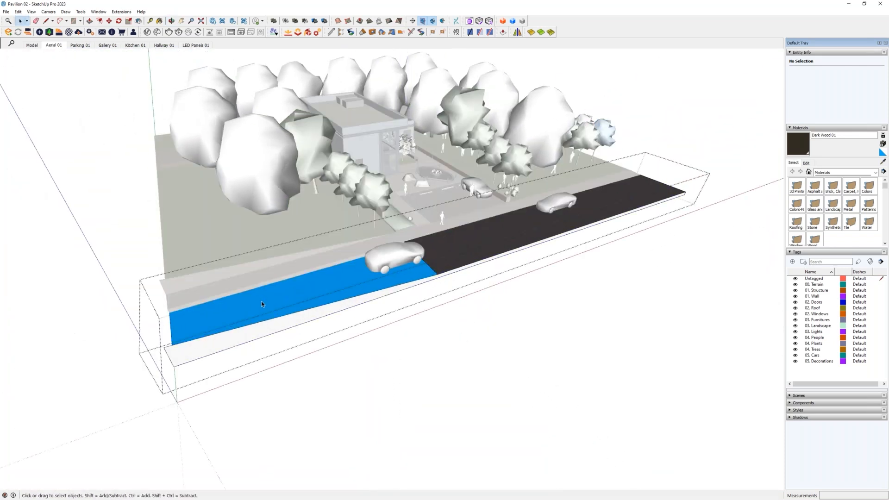
# - Hide the rest of the model and close the road's outer side face with edges, including one 70' long beside the unfinished stretch
pyautogui.hotkey('shift', 'h')
pyautogui.moveTo(265, 299)
pyautogui.mouseDown(button='middle')
pyautogui.moveTo(299, 308)
pyautogui.moveTo(517, 250)
pyautogui.moveTo(744, 276)
pyautogui.moveTo(359, 333)
pyautogui.moveTo(470, 301)
pyautogui.mouseUp(button='middle')
pyautogui.press('l')
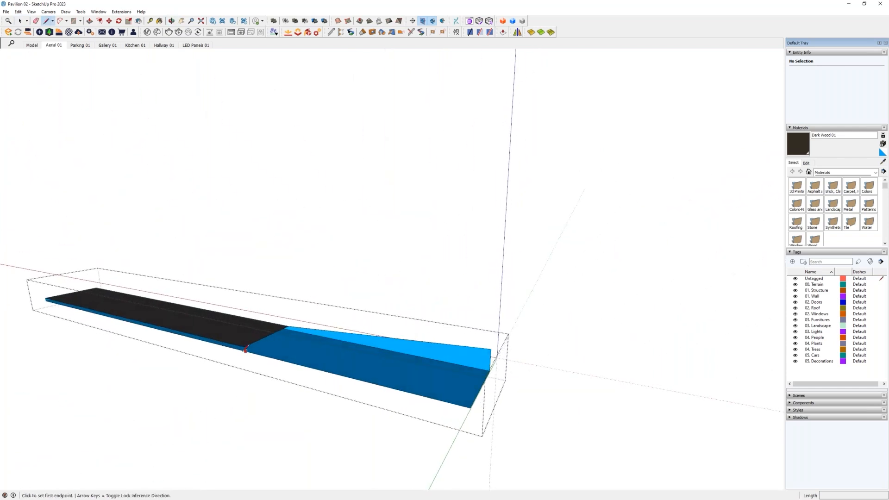
pyautogui.click(244, 346)
pyautogui.click(244, 351)
pyautogui.press('e')
pyautogui.press('l')
pyautogui.click(244, 346)
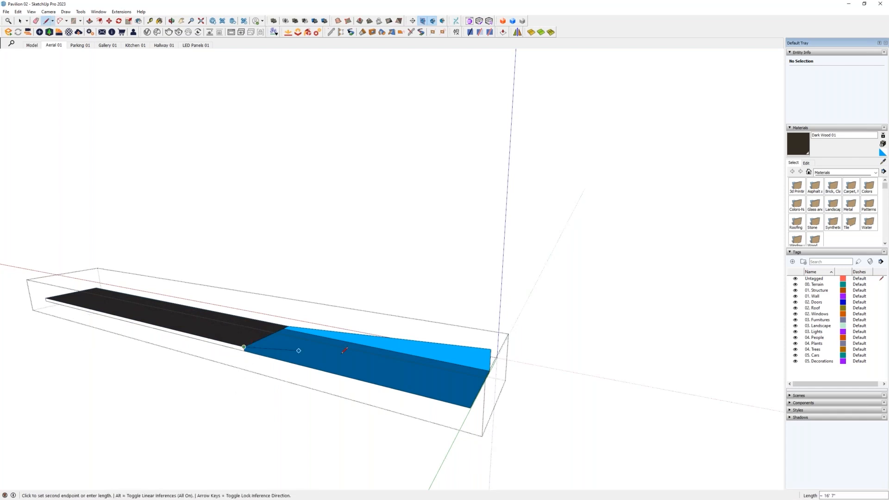
pyautogui.click(471, 406)
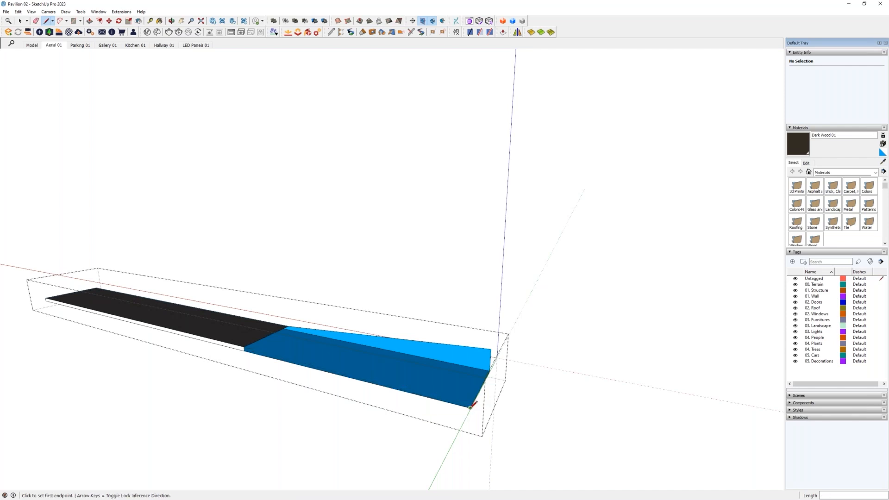
# - Draw an edge across the road's width where the paved part meets the open stretch
pyautogui.moveTo(444, 349); pyautogui.dragTo(274, 331, button='middle')
pyautogui.click(272, 330)
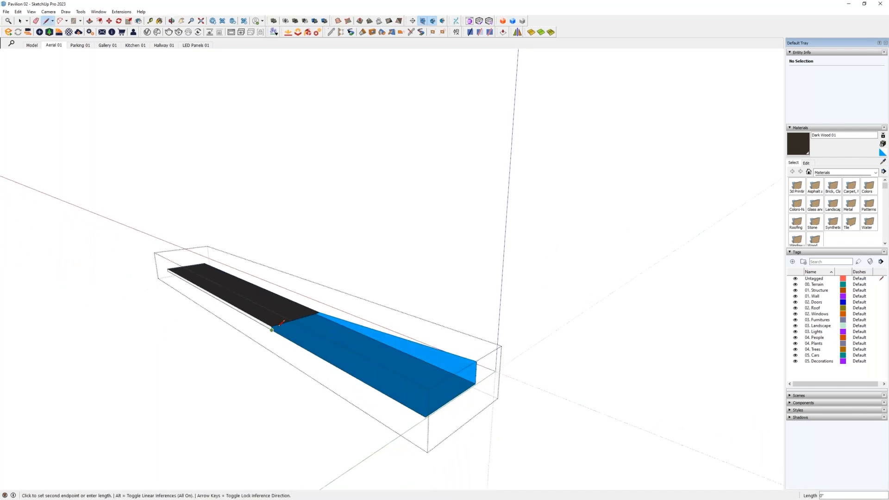
pyautogui.click(319, 315)
pyautogui.click(320, 312)
pyautogui.click(320, 316)
pyautogui.press('space')
pyautogui.moveTo(321, 339); pyautogui.dragTo(268, 323, button='middle')
pyautogui.press('r')
pyautogui.click(278, 334)
pyautogui.moveTo(536, 368); pyautogui.dragTo(579, 321, button='middle')
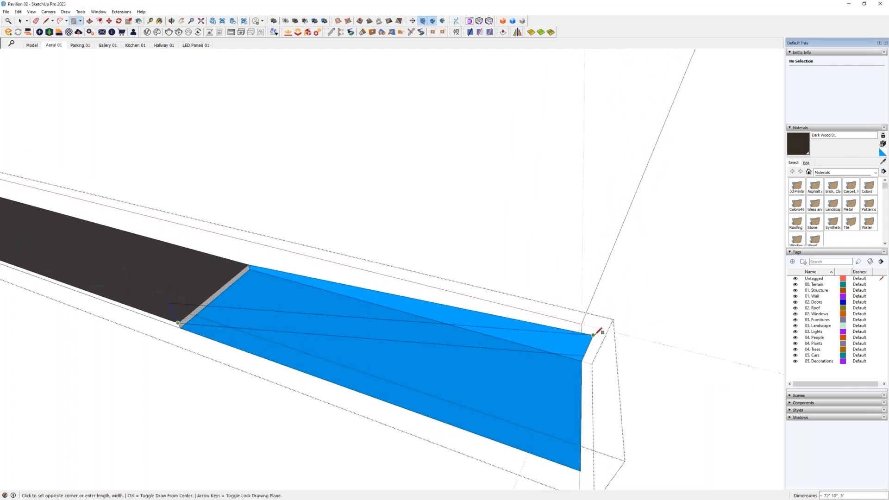
pyautogui.moveTo(505, 379); pyautogui.dragTo(529, 378, button='middle')
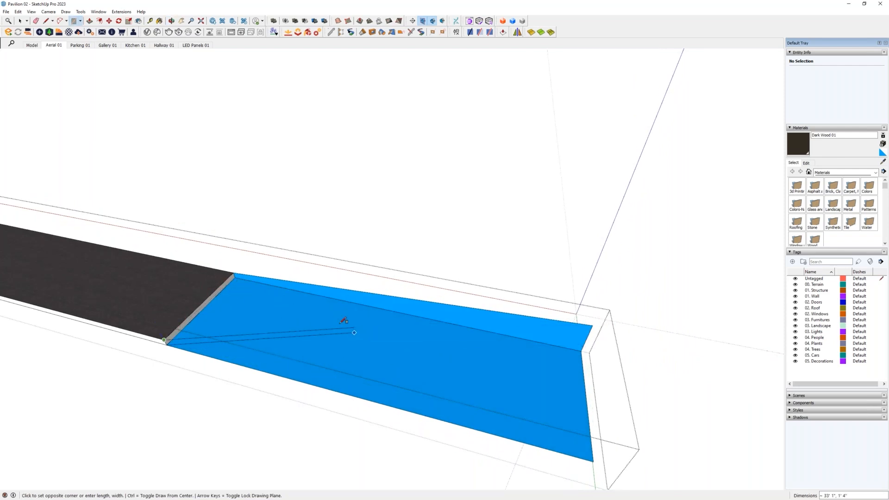
pyautogui.scroll(-1, 287, 319)
pyautogui.press('space')
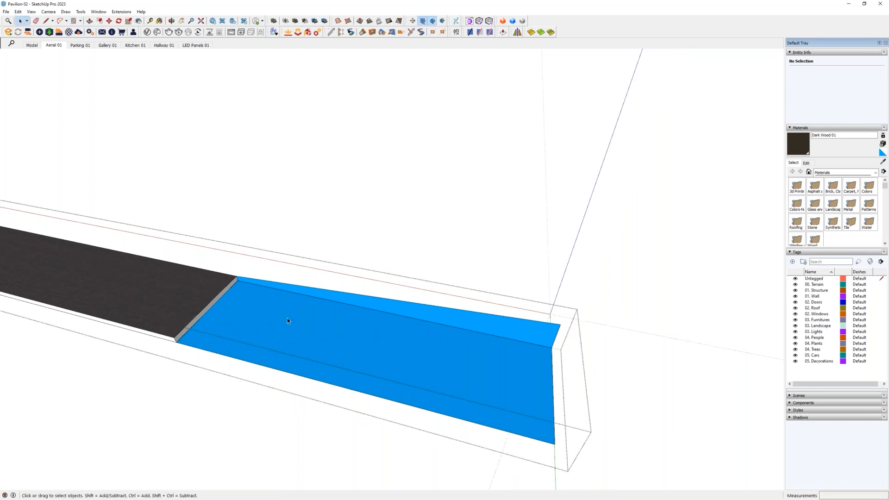
# - Select the long upper edge of the open road stretch and show the Adebeo Pushline page of SketchUp Extensions.pdf
pyautogui.click(338, 293)
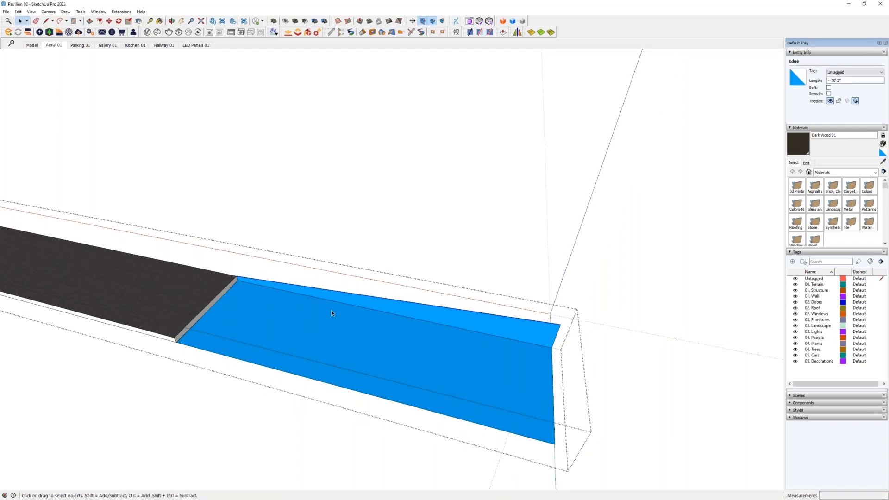
pyautogui.moveTo(388, 374); pyautogui.dragTo(362, 301, button='middle')
pyautogui.click(122, 12)
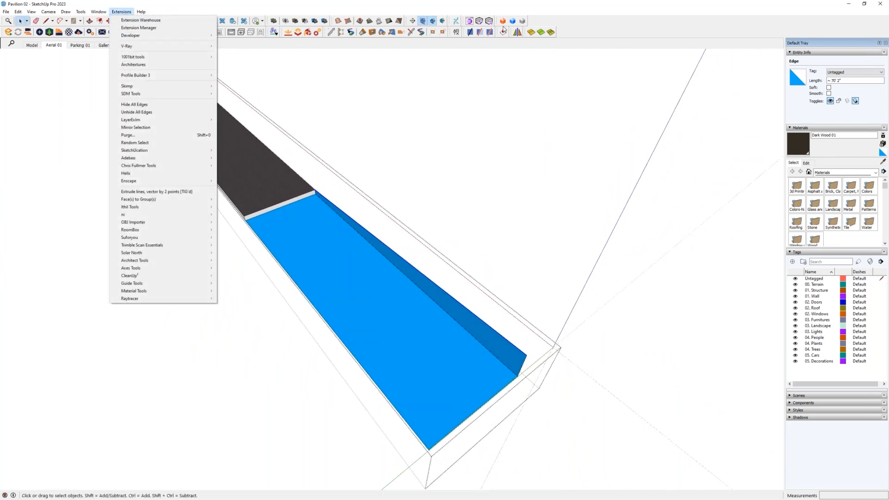
pyautogui.click(544, 13)
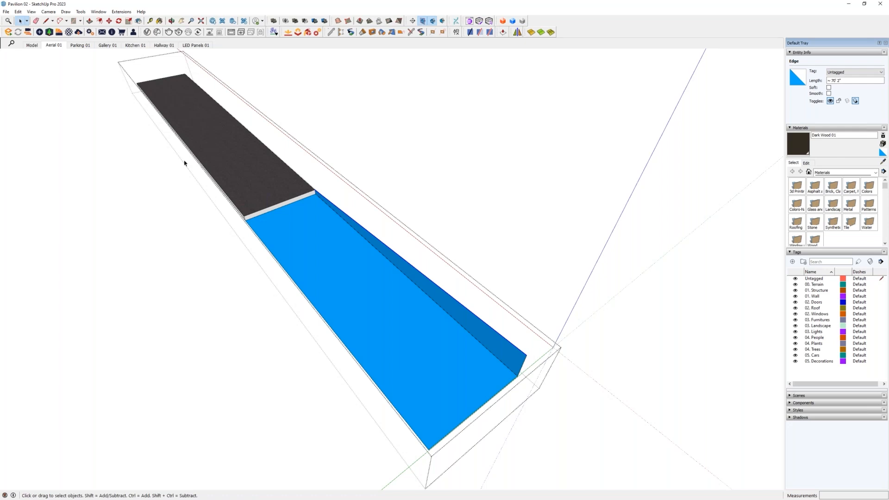
pyautogui.moveTo(0, 122); pyautogui.dragTo(443, 118)
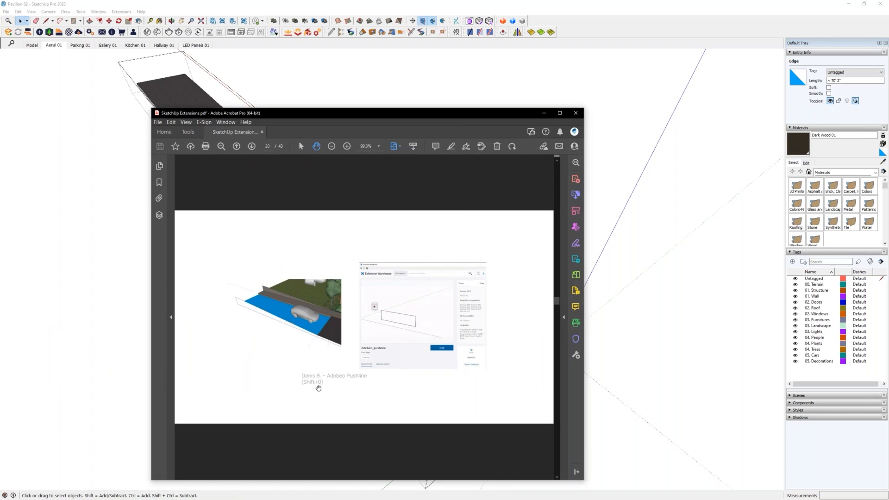
pyautogui.moveTo(382, 114); pyautogui.dragTo(0, 116)
# - Extrude the selected edge across the road's width with Pushline to fill the open stretch's missing top surface
pyautogui.moveTo(340, 328); pyautogui.dragTo(435, 280, button='middle')
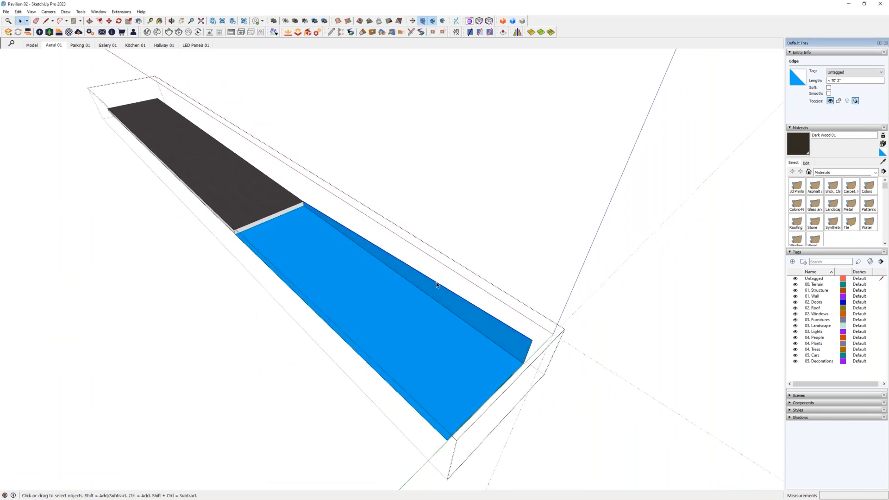
pyautogui.moveTo(373, 347)
pyautogui.mouseDown(button='middle')
pyautogui.moveTo(412, 326)
pyautogui.moveTo(412, 336)
pyautogui.mouseUp(button='middle')
pyautogui.press('l')
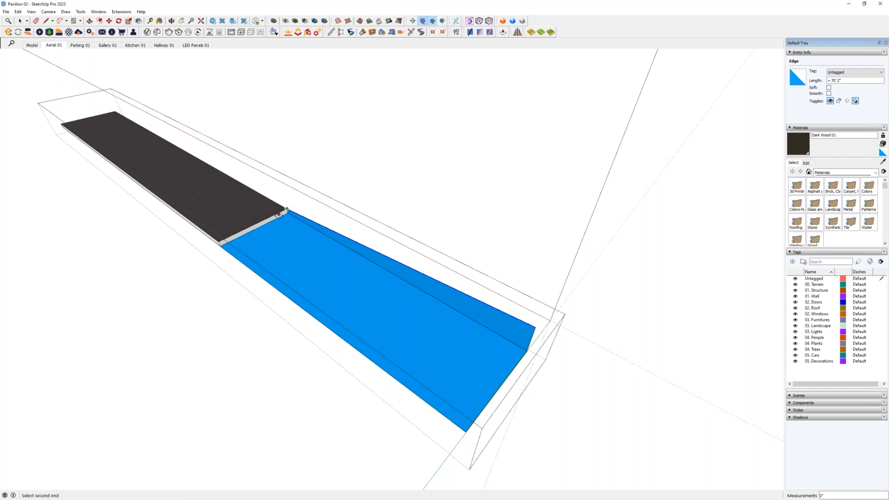
pyautogui.click(218, 246)
pyautogui.moveTo(218, 247)
pyautogui.mouseDown(button='middle')
pyautogui.moveTo(359, 181)
pyautogui.moveTo(274, 243)
pyautogui.moveTo(381, 280)
pyautogui.mouseUp(button='middle')
pyautogui.press('b')
pyautogui.press('l')
pyautogui.click(474, 430)
pyautogui.press('space')
# - Close the road group and return to the full model beside the filled end of the road
pyautogui.moveTo(476, 387)
pyautogui.mouseDown(button='middle')
pyautogui.moveTo(484, 327)
pyautogui.moveTo(445, 421)
pyautogui.moveTo(448, 353)
pyautogui.mouseUp(button='middle')
pyautogui.press('Escape')
pyautogui.moveTo(525, 368); pyautogui.dragTo(9, 338, button='middle')
pyautogui.moveTo(713, 287); pyautogui.dragTo(430, 343, button='middle')
pyautogui.scroll(3, 288, 277)
pyautogui.moveTo(287, 278); pyautogui.dragTo(348, 300, button='middle')
pyautogui.click(193, 254)
pyautogui.moveTo(193, 254); pyautogui.dragTo(478, 298, button='middle')
pyautogui.press('l')
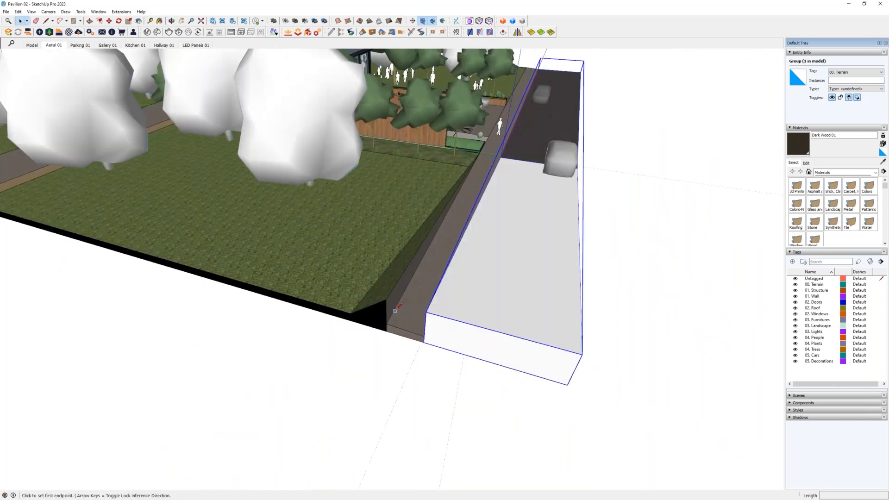
pyautogui.scroll(3, 408, 324)
pyautogui.click(379, 293)
pyautogui.press('space')
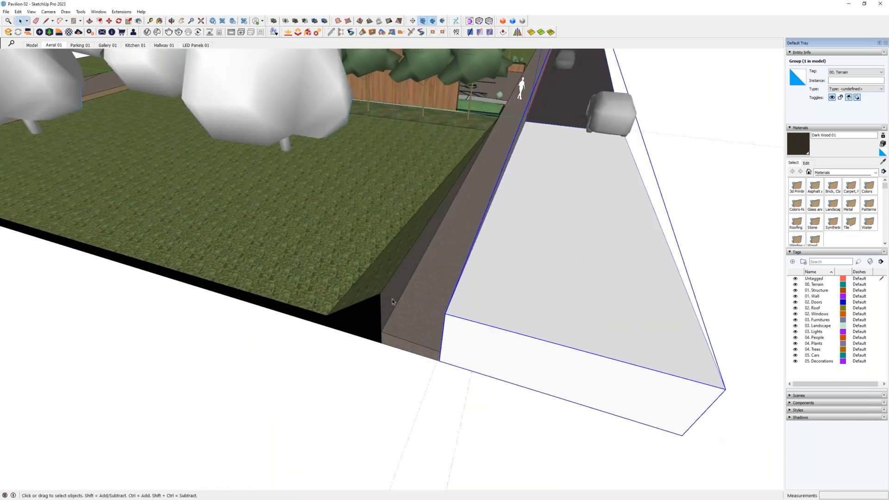
# - Open the sidewalk group and draw an edge about 5' 11" long across it where the sloping bank begins
pyautogui.doubleClick(392, 299)
pyautogui.moveTo(439, 296); pyautogui.dragTo(443, 280, button='middle')
pyautogui.press('l')
pyautogui.click(505, 118)
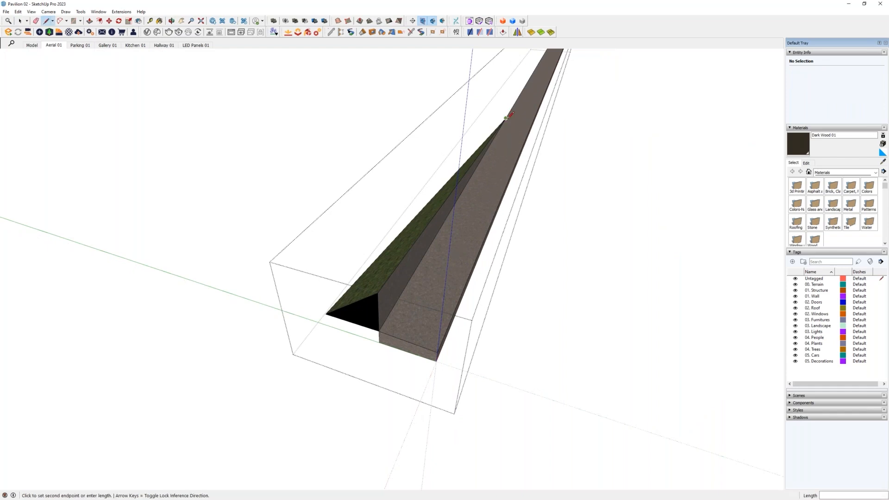
pyautogui.click(532, 121)
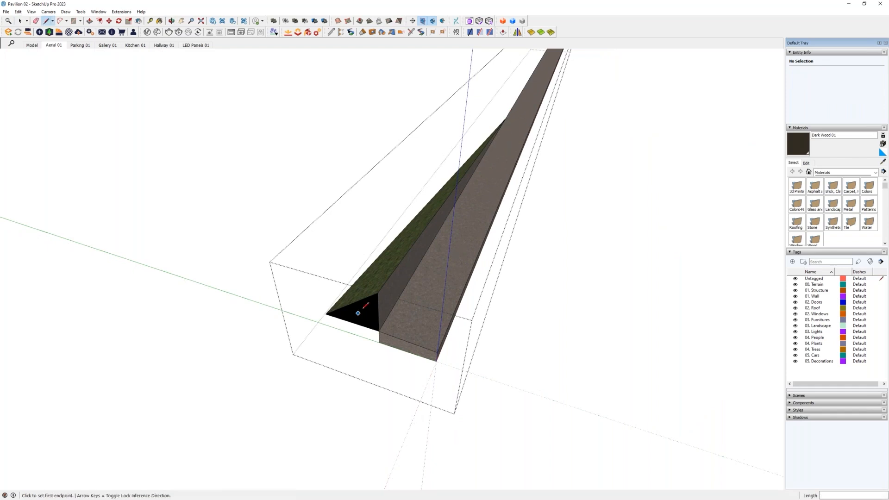
# - Outline the raised end face of the sidewalk with a 5' high side and draw the long edge from the bank's top corner to its far tip
pyautogui.click(376, 294)
pyautogui.click(442, 313)
pyautogui.click(437, 352)
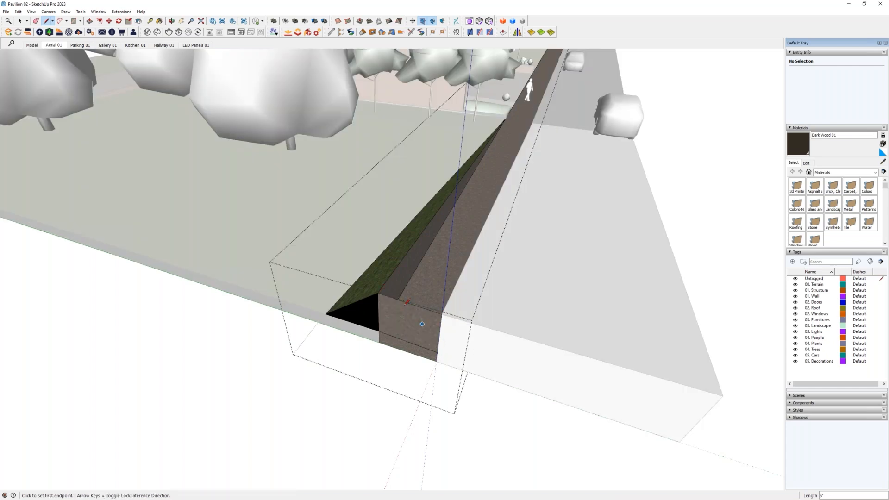
pyautogui.click(377, 293)
pyautogui.click(505, 120)
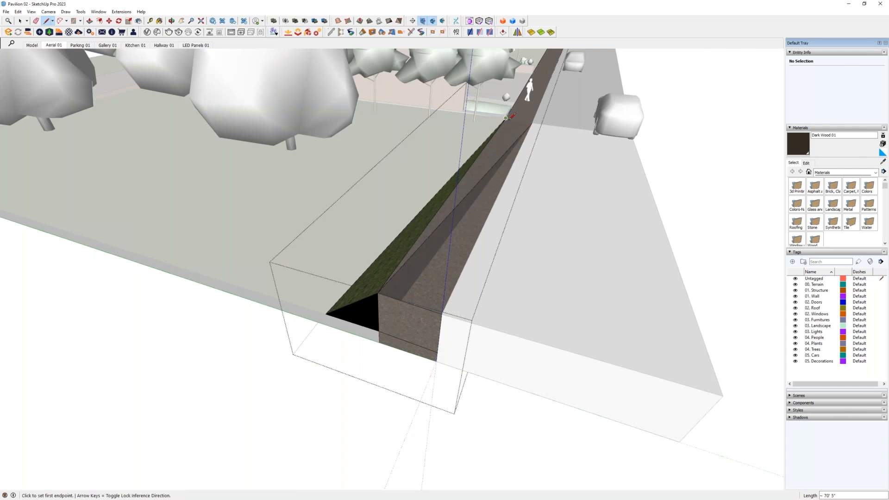
# - Draw edges across the far end of the sidewalk slope and along its road side to close the raised top surface
pyautogui.scroll(5, 508, 116)
pyautogui.click(488, 125)
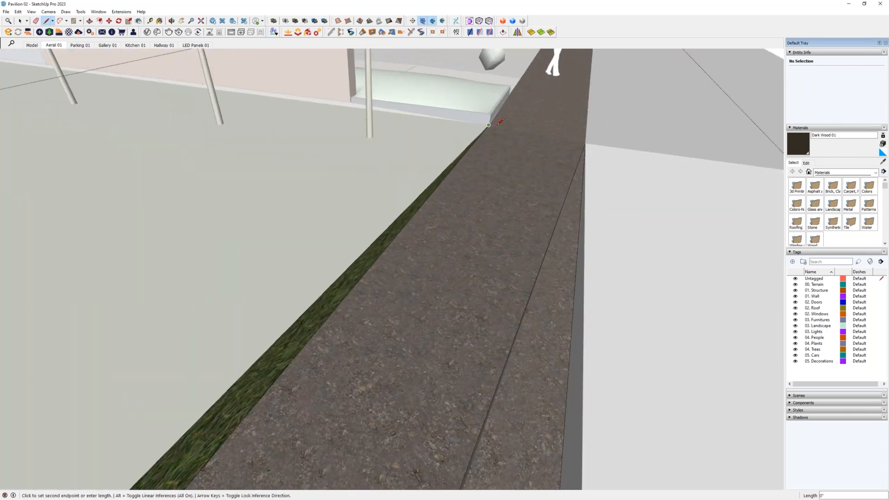
pyautogui.click(586, 143)
pyautogui.scroll(-7, 574, 153)
pyautogui.moveTo(561, 279); pyautogui.dragTo(563, 221, button='middle')
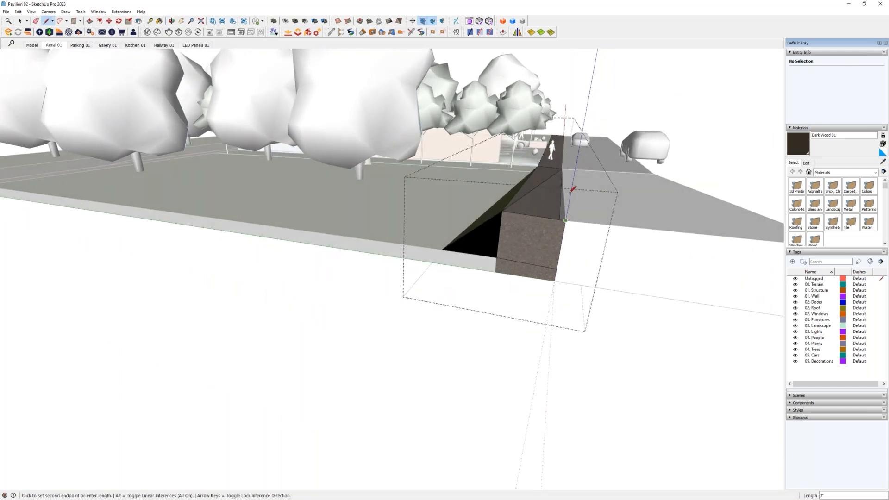
pyautogui.click(562, 169)
# - Clean up a leftover edge on the raised sidewalk with the Eraser's soften option and return to the full model
pyautogui.press('space')
pyautogui.moveTo(562, 168); pyautogui.dragTo(511, 235, button='middle')
pyautogui.press('e')
pyautogui.press('ctrl')
pyautogui.keyDown('ctrl'); pyautogui.click(535, 229); pyautogui.keyUp('ctrl')
pyautogui.moveTo(542, 283); pyautogui.dragTo(324, 296, button='middle')
# - Select the car on the white road stretch and look through the installed extensions
pyautogui.click(292, 298)
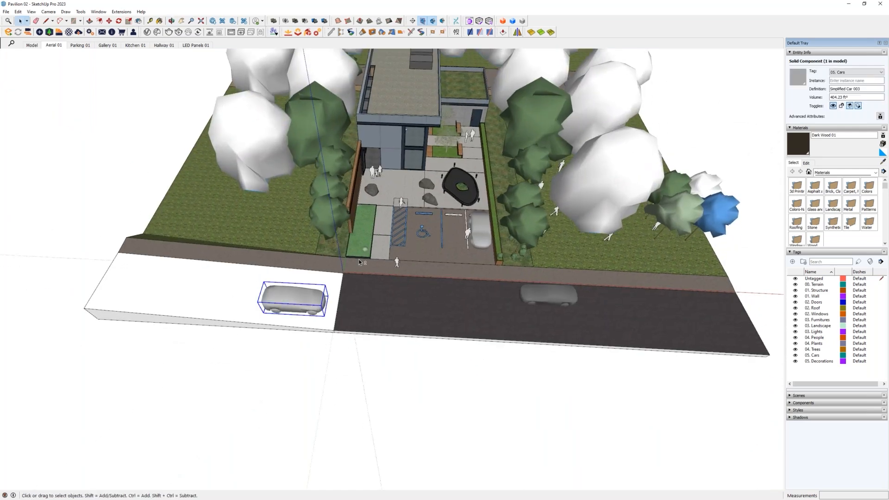
pyautogui.moveTo(306, 280); pyautogui.dragTo(342, 313, button='middle')
pyautogui.scroll(6, 345, 319)
pyautogui.moveTo(509, 297); pyautogui.dragTo(447, 271, button='middle')
pyautogui.click(119, 13)
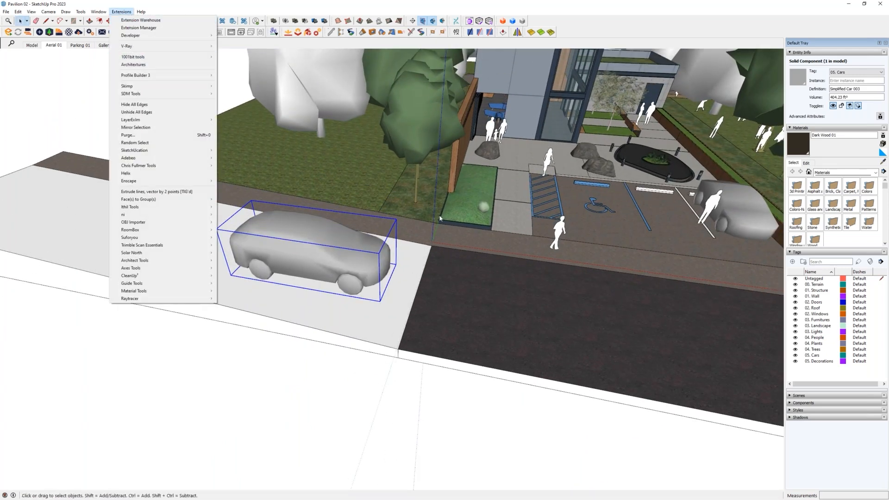
pyautogui.click(471, 209)
pyautogui.click(471, 209)
# - Select the small bush in the grass bed beside the wooden fence
pyautogui.keyDown('shift'); pyautogui.moveTo(516, 208); pyautogui.dragTo(376, 290, button='middle'); pyautogui.keyUp('shift')
pyautogui.scroll(4, 360, 301)
pyautogui.click(365, 315)
pyautogui.scroll(3, 377, 290)
pyautogui.moveTo(399, 325); pyautogui.dragTo(573, 220, button='middle')
pyautogui.scroll(5, 371, 299)
pyautogui.moveTo(373, 303); pyautogui.dragTo(345, 257, button='middle')
pyautogui.scroll(-5, 345, 257)
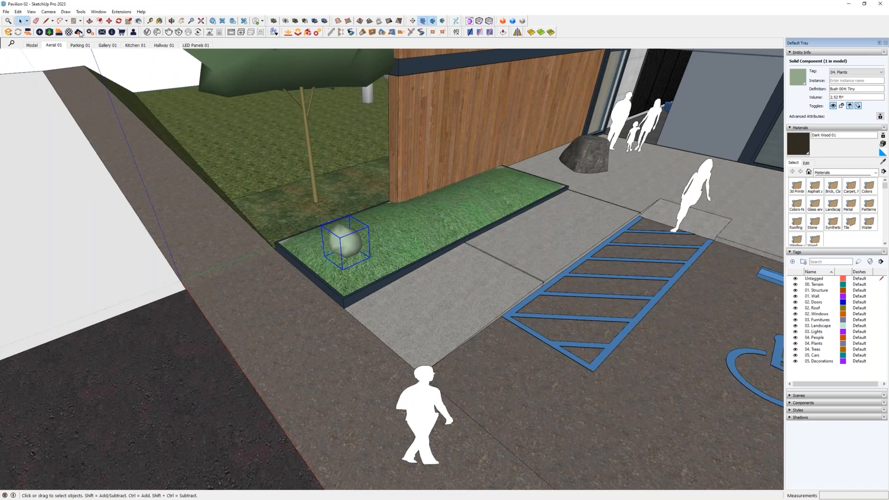
# - Browse the Vegetation category of the Enscape Asset Library and close the library
pyautogui.click(49, 34)
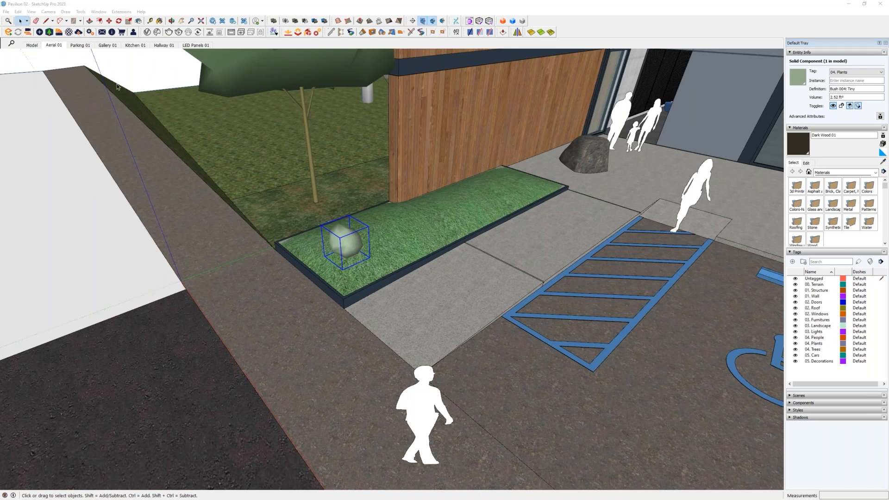
pyautogui.moveTo(0, 134); pyautogui.dragTo(480, 146)
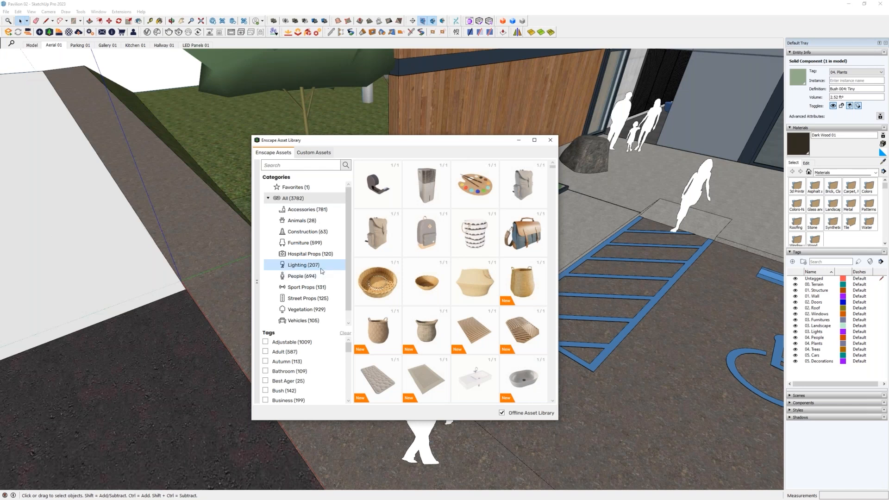
pyautogui.click(305, 309)
pyautogui.scroll(-1, 443, 306)
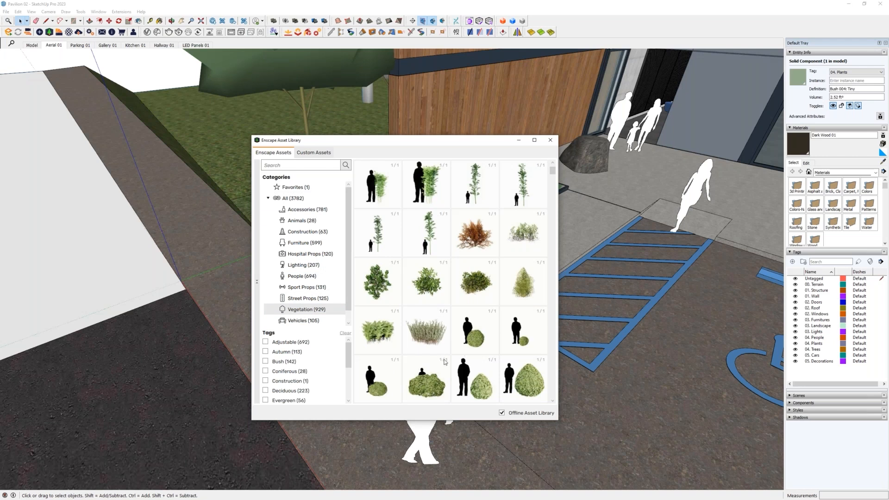
pyautogui.scroll(-3, 445, 362)
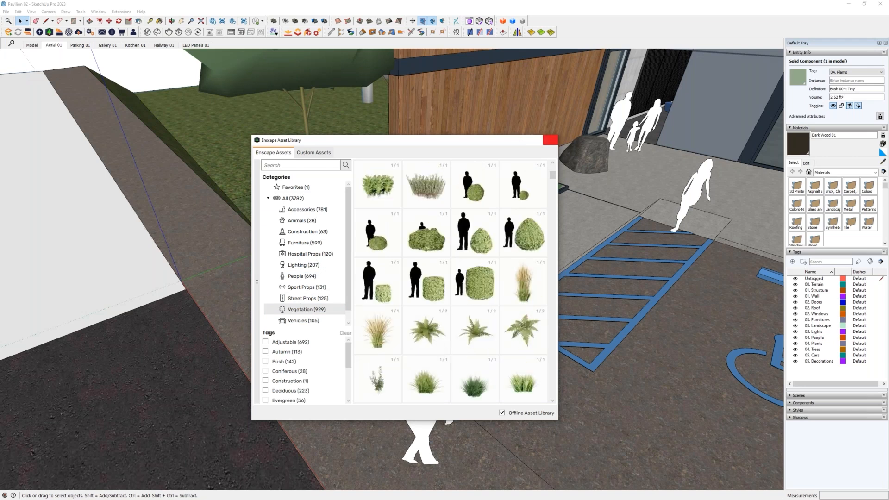
pyautogui.click(550, 141)
# - Copy the selected bush once along the length of the grass bed, next to the original
pyautogui.moveTo(438, 265); pyautogui.dragTo(376, 312, button='middle')
pyautogui.scroll(5, 323, 279)
pyautogui.moveTo(323, 278); pyautogui.dragTo(330, 247, button='middle')
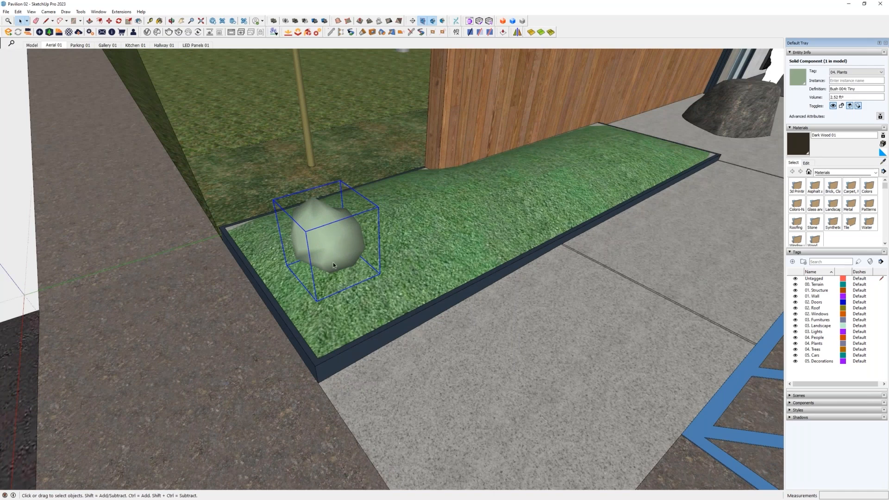
pyautogui.scroll(-4, 333, 262)
pyautogui.moveTo(333, 262); pyautogui.dragTo(326, 345, button='middle')
pyautogui.scroll(-2, 320, 335)
pyautogui.scroll(-2, 416, 327)
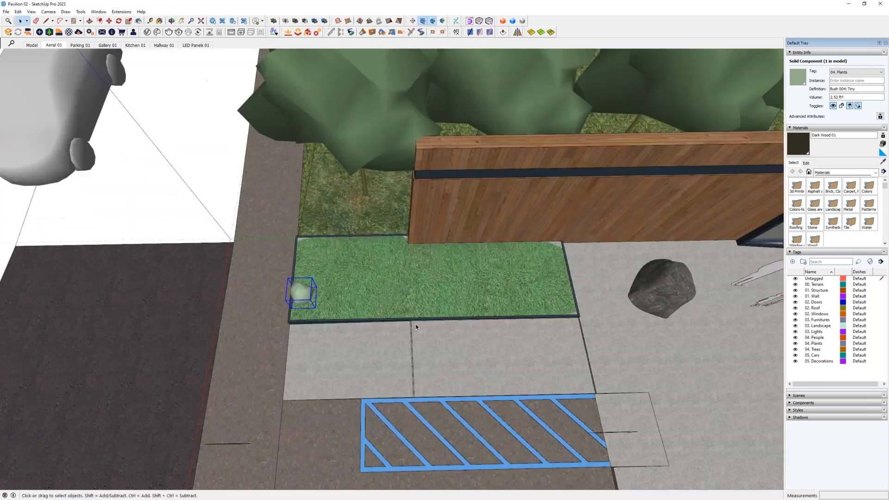
pyautogui.scroll(-1, 417, 327)
pyautogui.press('m')
pyautogui.press('ctrl')
pyautogui.click(251, 330)
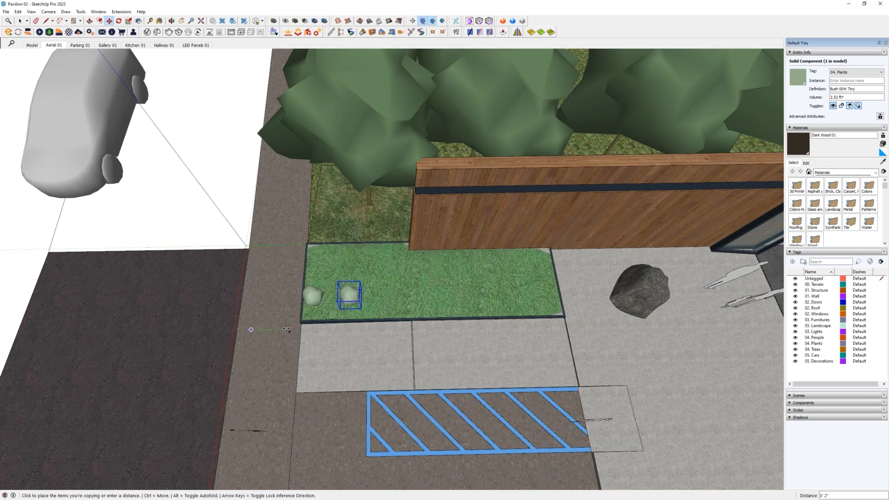
pyautogui.press('Return')
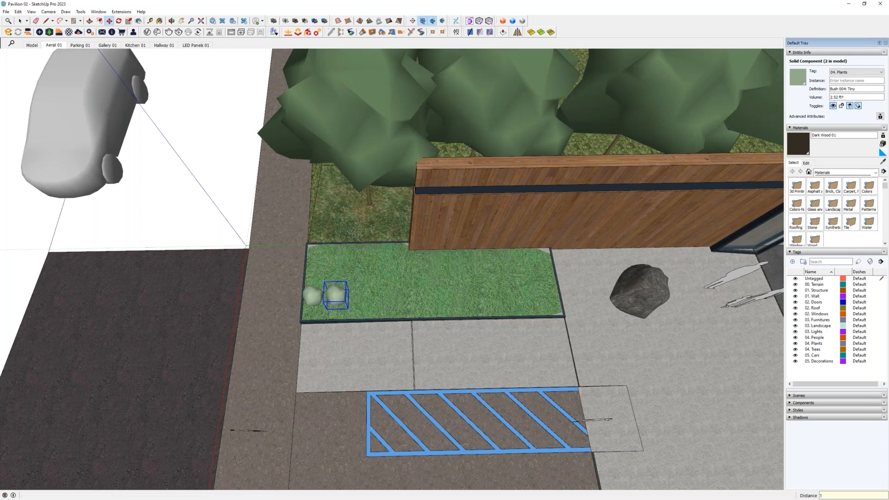
# - Array the bush copy 10x so one row runs along the whole bed, and leave the Move tool
pyautogui.write('10x')
pyautogui.press('Return')
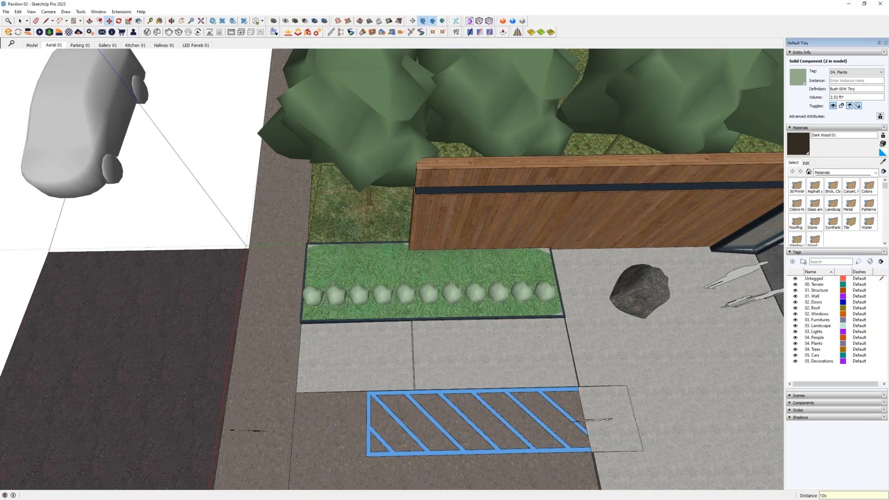
pyautogui.moveTo(326, 321); pyautogui.dragTo(502, 211, button='middle')
pyautogui.press('space')
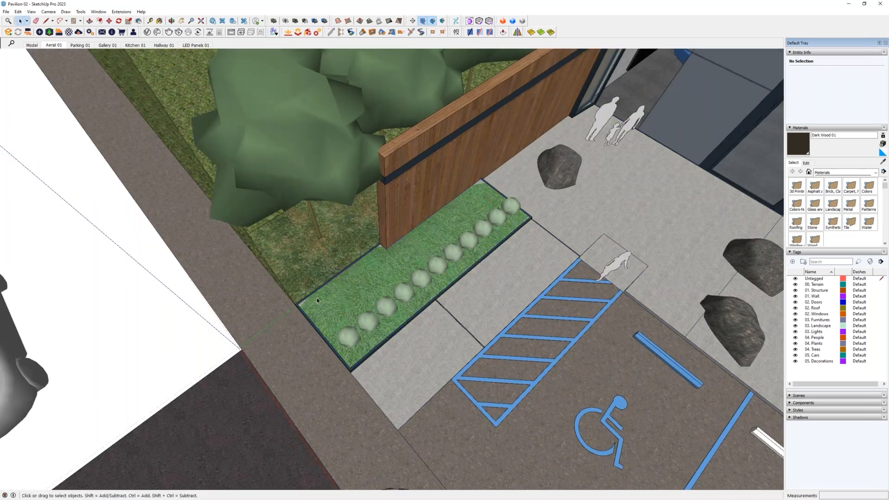
# - Select all bush instances and copy the row across the bed toward the wooden fence at a distance of 2, arrayed 2x
pyautogui.moveTo(504, 318); pyautogui.dragTo(464, 309, button='middle')
pyautogui.scroll(3, 353, 334)
pyautogui.click(344, 330)
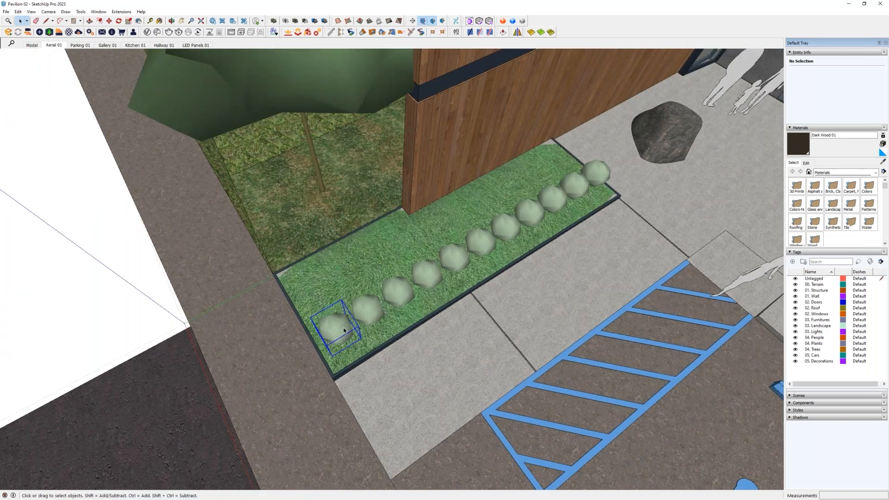
pyautogui.rightClick(344, 330)
pyautogui.moveTo(361, 302)
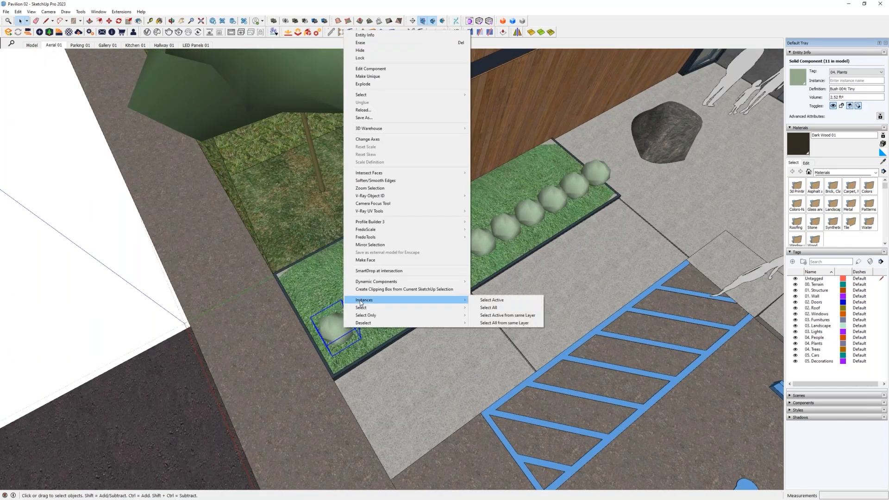
pyautogui.click(491, 303)
pyautogui.press('m')
pyautogui.moveTo(377, 357); pyautogui.dragTo(425, 399, button='middle')
pyautogui.press('ctrl')
pyautogui.click(425, 399)
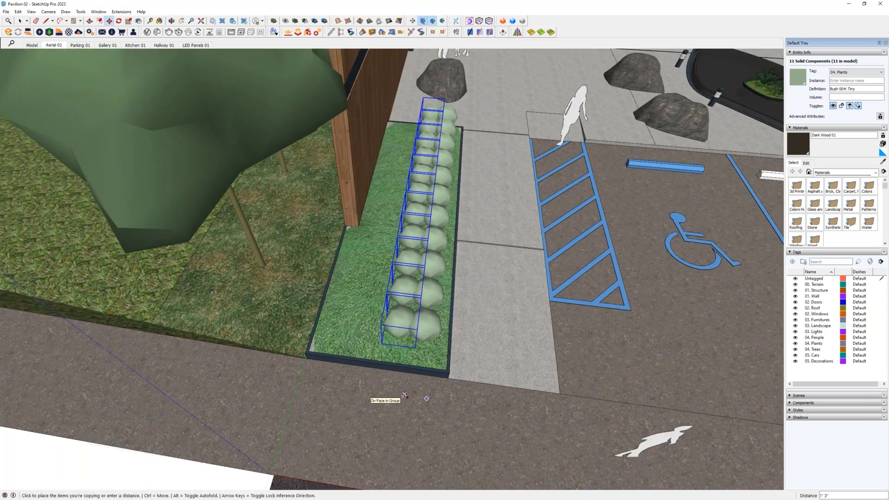
pyautogui.press('Return')
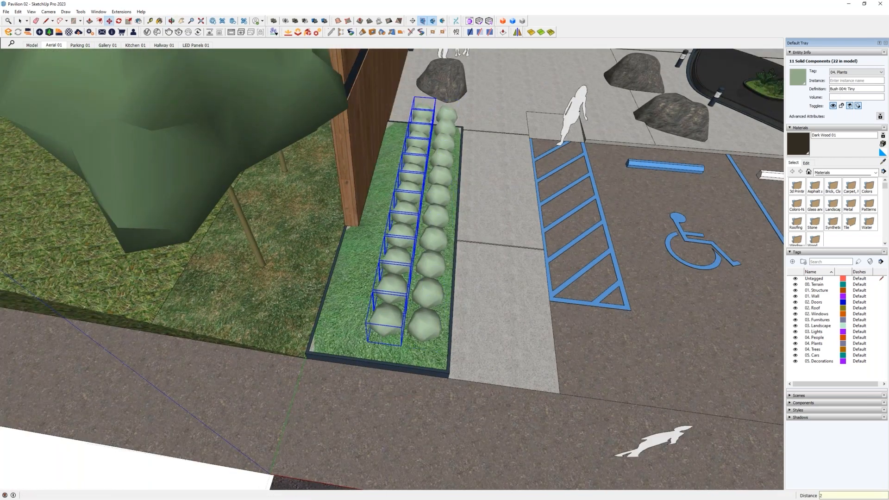
pyautogui.press('Return')
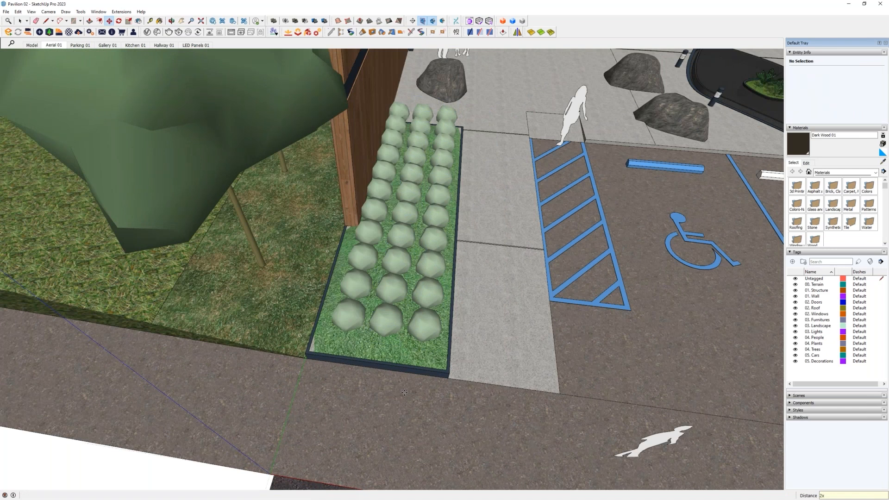
# - Select all instances of the bush and lower them onto the curved grass surface with Raytracer's Drop Components
pyautogui.moveTo(550, 282); pyautogui.dragTo(370, 319, button='middle')
pyautogui.press('space')
pyautogui.rightClick(330, 328)
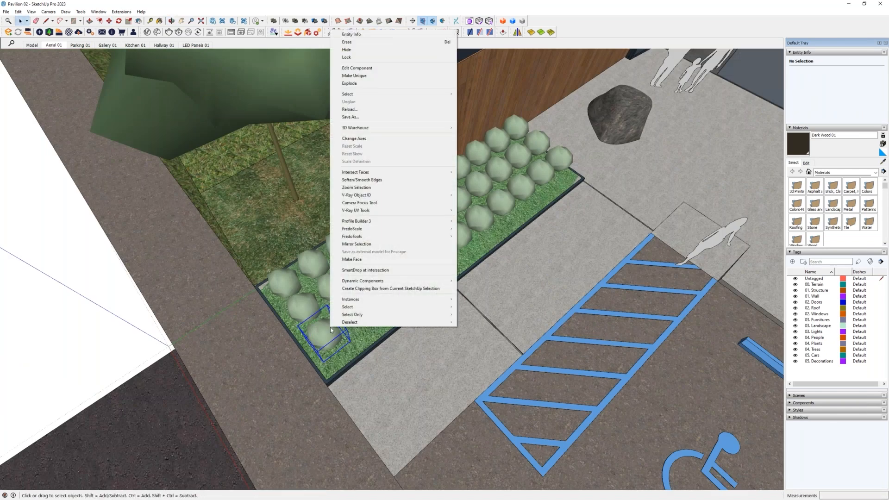
pyautogui.moveTo(361, 300)
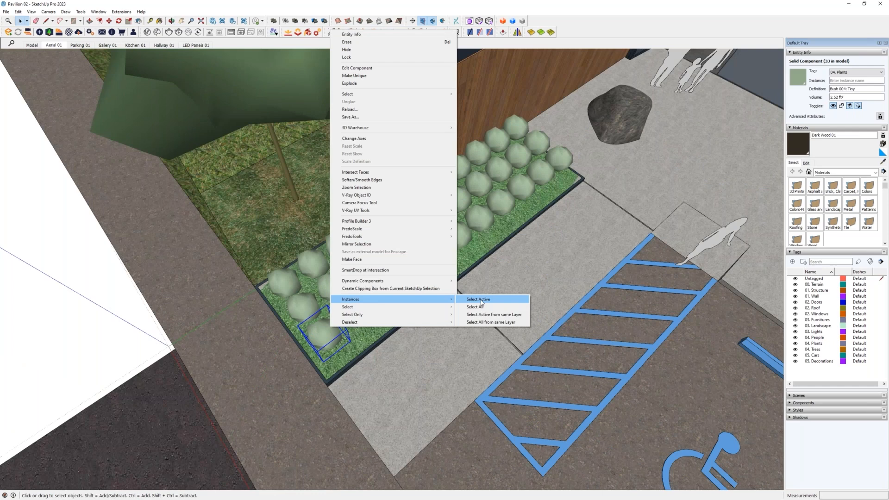
pyautogui.click(481, 306)
pyautogui.moveTo(474, 355); pyautogui.dragTo(406, 311, button='middle')
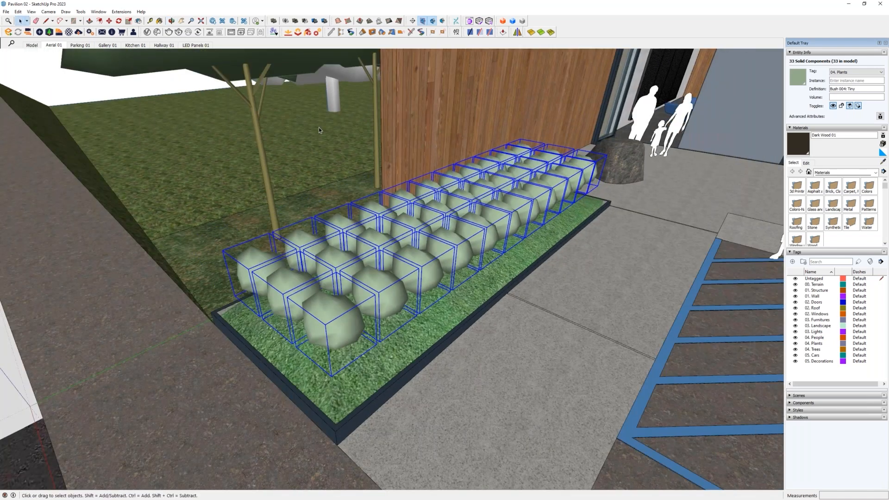
pyautogui.click(121, 11)
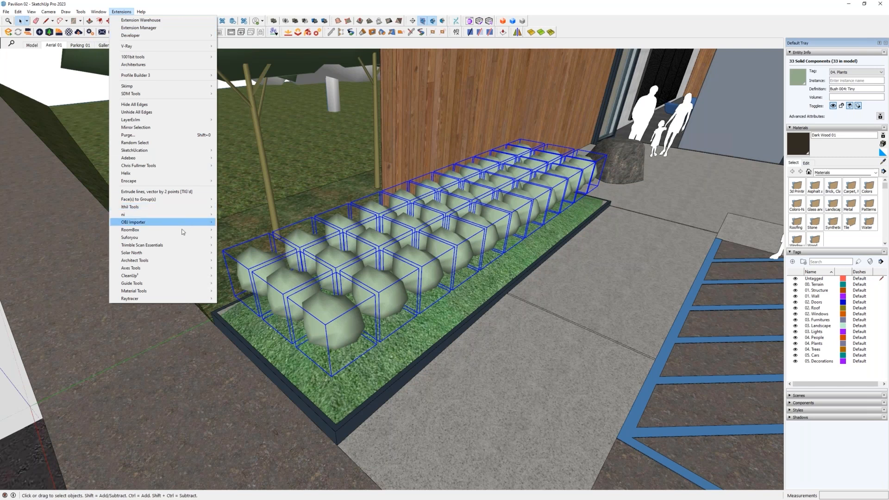
pyautogui.moveTo(180, 299)
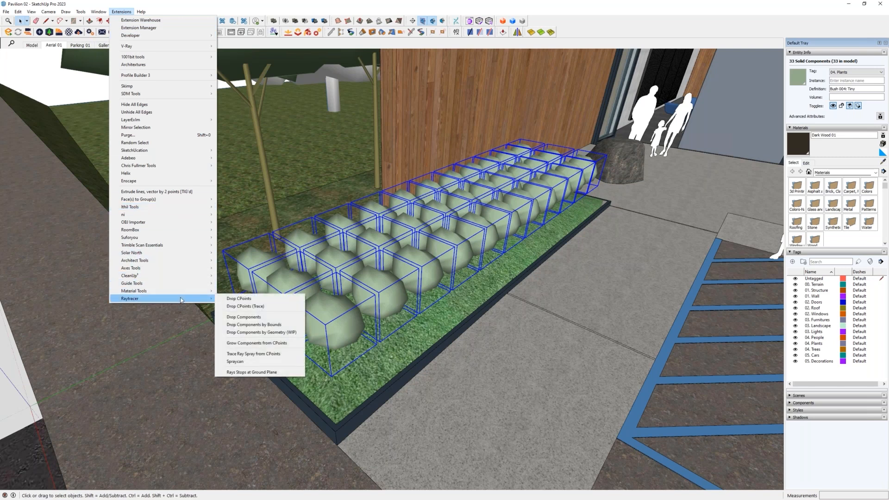
pyautogui.click(247, 318)
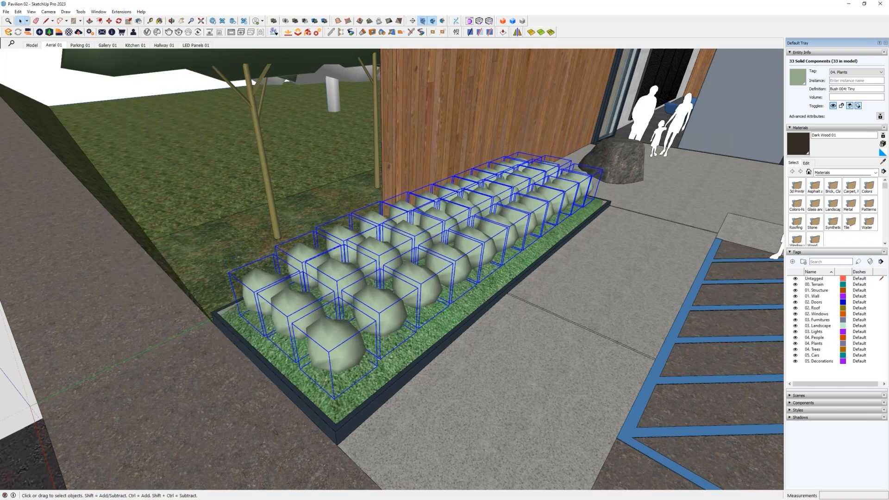
# - Select the car on the white road stretch and lower it onto the road with Raytracer's Drop Components by Bounds
pyautogui.moveTo(429, 337); pyautogui.dragTo(463, 273, button='middle')
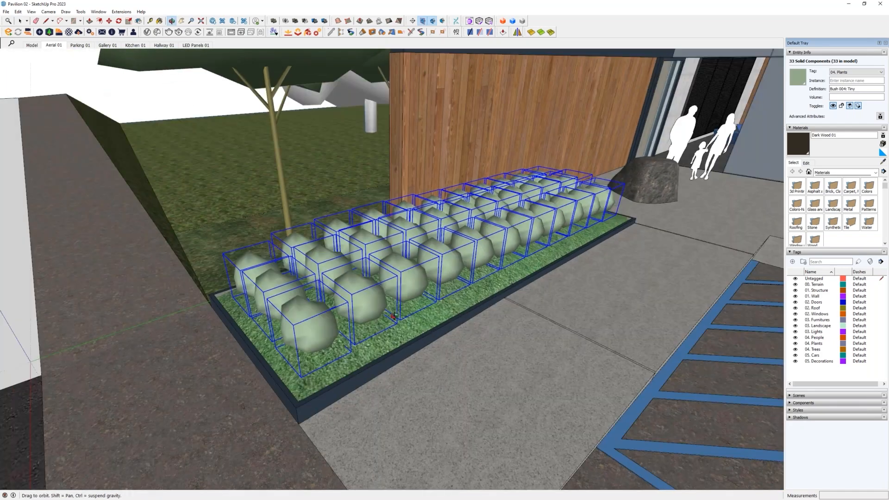
pyautogui.scroll(-4, 607, 224)
pyautogui.scroll(-3, 608, 224)
pyautogui.moveTo(387, 254); pyautogui.dragTo(481, 250, button='middle')
pyautogui.click(254, 252)
pyautogui.rightClick(236, 245)
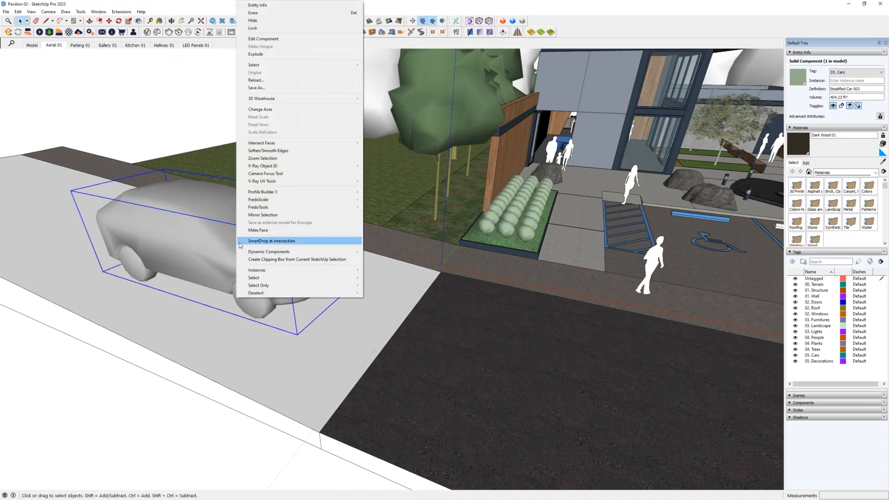
pyautogui.click(120, 11)
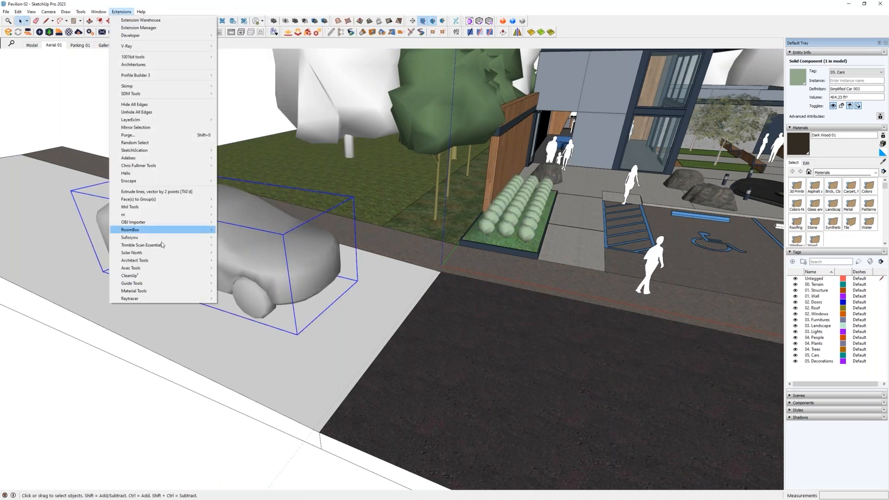
pyautogui.moveTo(174, 302)
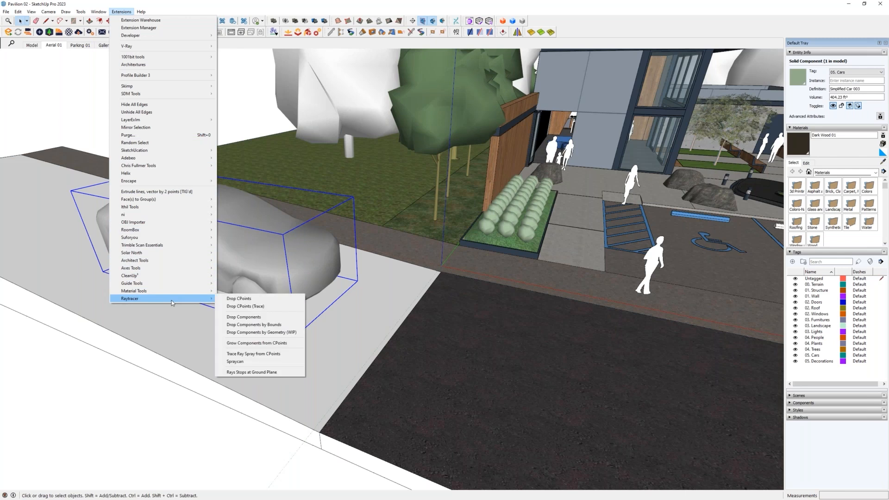
pyautogui.click(248, 325)
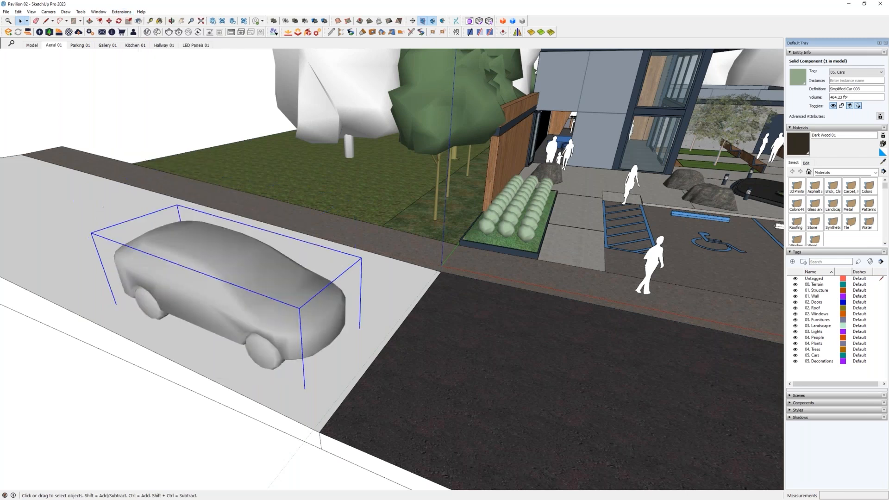
# - Select the car on the dark asphalt road and lower it onto the surface with Raytracer's Drop Components
pyautogui.moveTo(255, 327); pyautogui.dragTo(142, 207, button='middle')
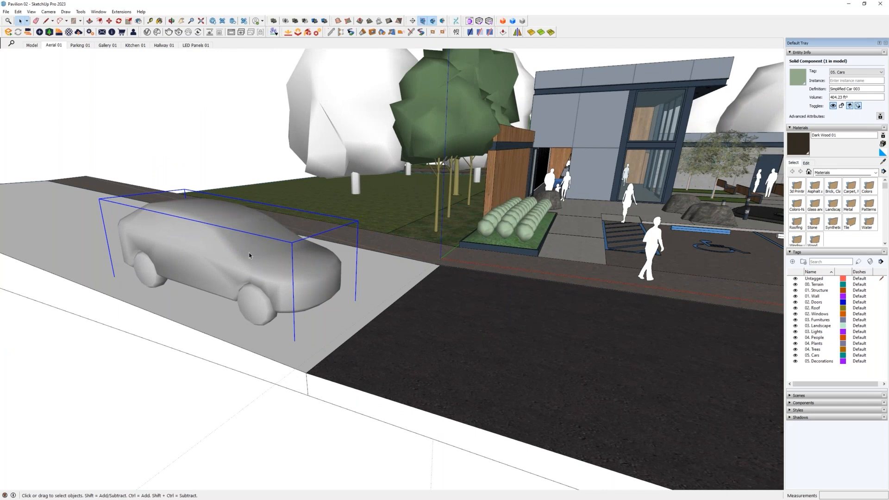
pyautogui.moveTo(314, 244); pyautogui.dragTo(315, 276, button='middle')
pyautogui.moveTo(207, 370)
pyautogui.mouseDown()
pyautogui.moveTo(440, 260)
pyautogui.moveTo(568, 220)
pyautogui.moveTo(418, 294)
pyautogui.moveTo(306, 288)
pyautogui.mouseUp()
pyautogui.moveTo(306, 288); pyautogui.dragTo(263, 204, button='middle')
pyautogui.scroll(8, 449, 235)
pyautogui.moveTo(449, 235)
pyautogui.mouseDown(button='middle')
pyautogui.moveTo(444, 217)
pyautogui.moveTo(446, 234)
pyautogui.mouseUp(button='middle')
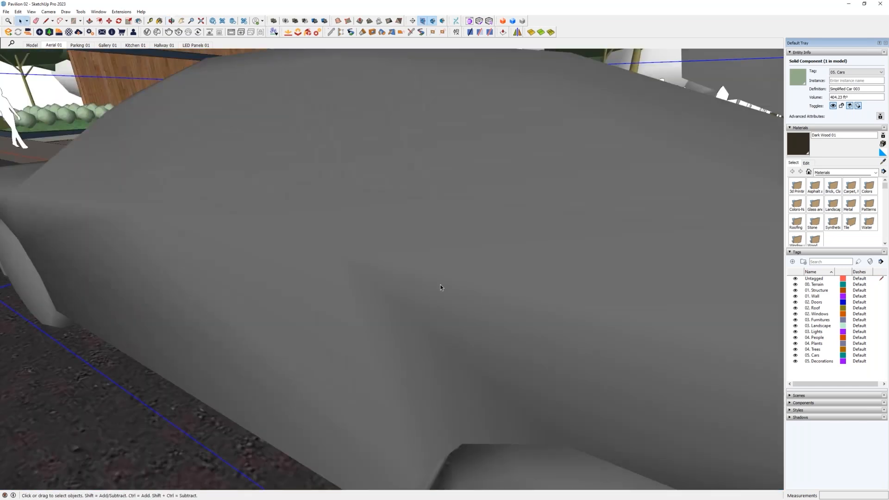
pyautogui.scroll(-5, 439, 284)
pyautogui.click(123, 11)
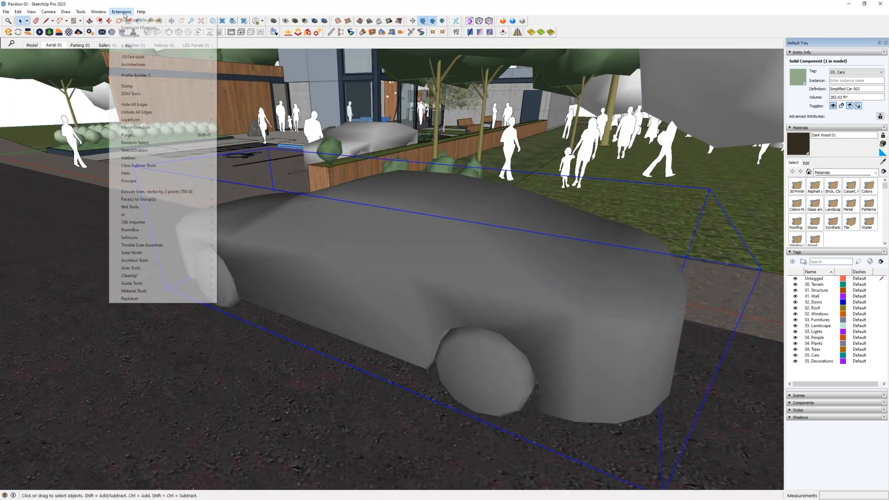
pyautogui.moveTo(145, 302)
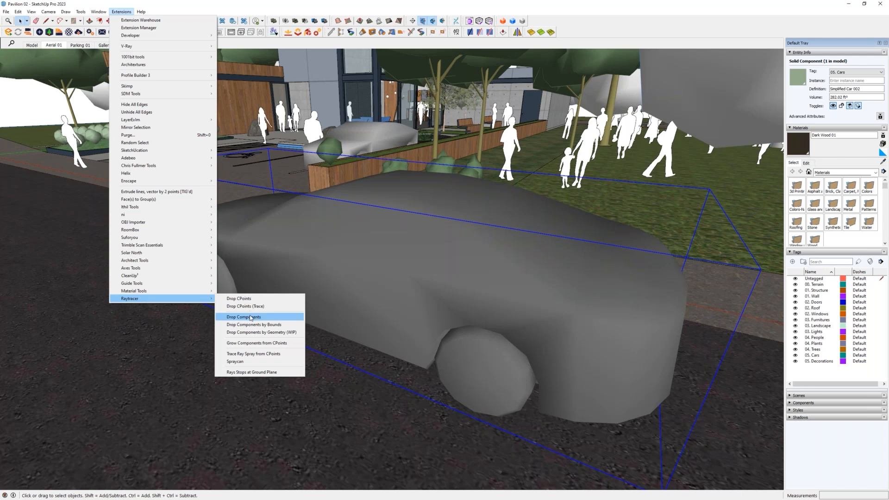
pyautogui.click(250, 315)
# - Inspect how the dropped car sits on the road and how the bush rows sit in the grass bed
pyautogui.moveTo(292, 299); pyautogui.dragTo(468, 356, button='middle')
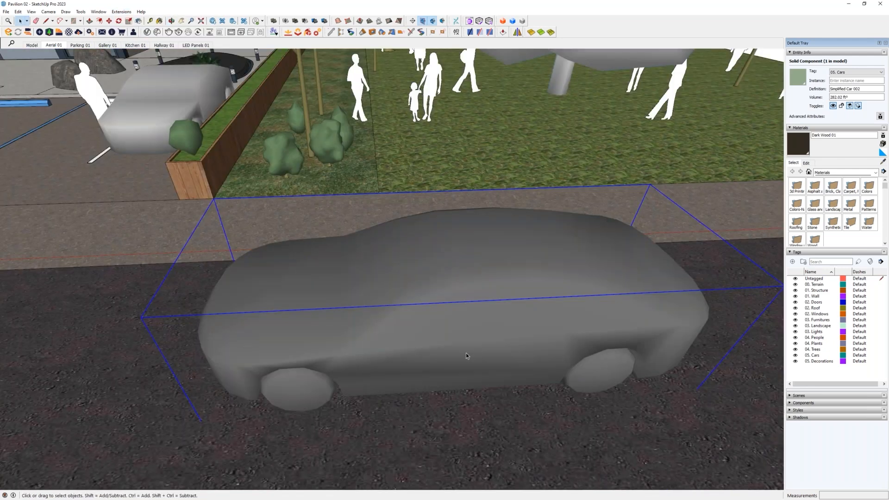
pyautogui.scroll(-3, 468, 356)
pyautogui.keyDown('shift'); pyautogui.moveTo(327, 307); pyautogui.dragTo(540, 336, button='middle'); pyautogui.keyUp('shift')
pyautogui.scroll(-5, 458, 311)
pyautogui.keyDown('shift'); pyautogui.moveTo(458, 311); pyautogui.dragTo(509, 345, button='middle'); pyautogui.keyUp('shift')
pyautogui.moveTo(510, 345); pyautogui.dragTo(402, 351, button='middle')
pyautogui.scroll(12, 290, 268)
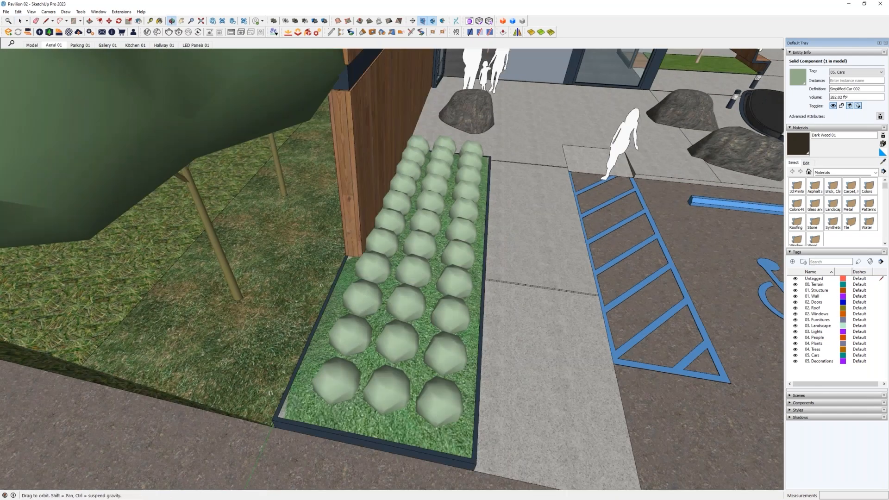
pyautogui.moveTo(398, 296); pyautogui.dragTo(320, 287, button='middle')
pyautogui.moveTo(370, 319); pyautogui.dragTo(366, 340, button='middle')
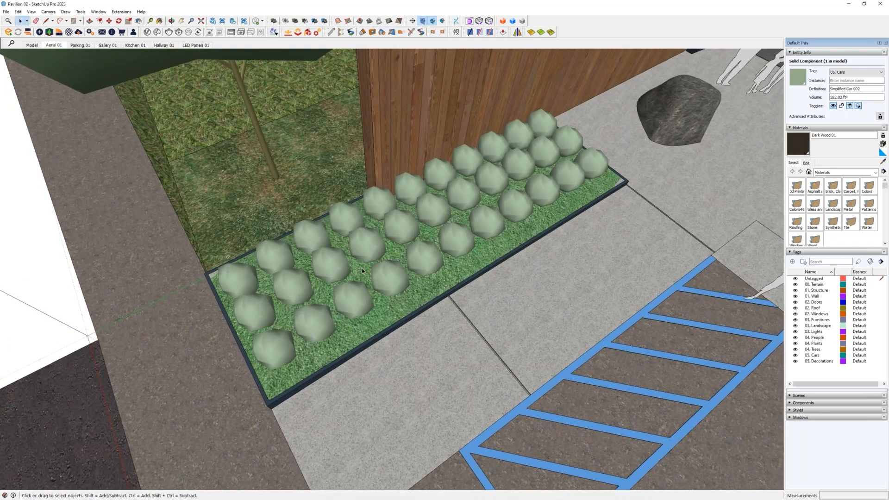
pyautogui.moveTo(376, 249); pyautogui.dragTo(274, 254, button='middle')
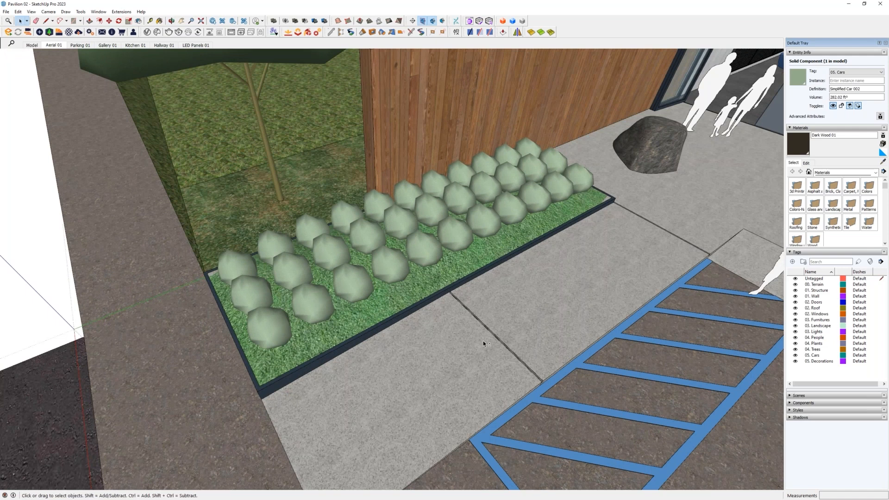
pyautogui.moveTo(416, 298); pyautogui.dragTo(381, 294, button='middle')
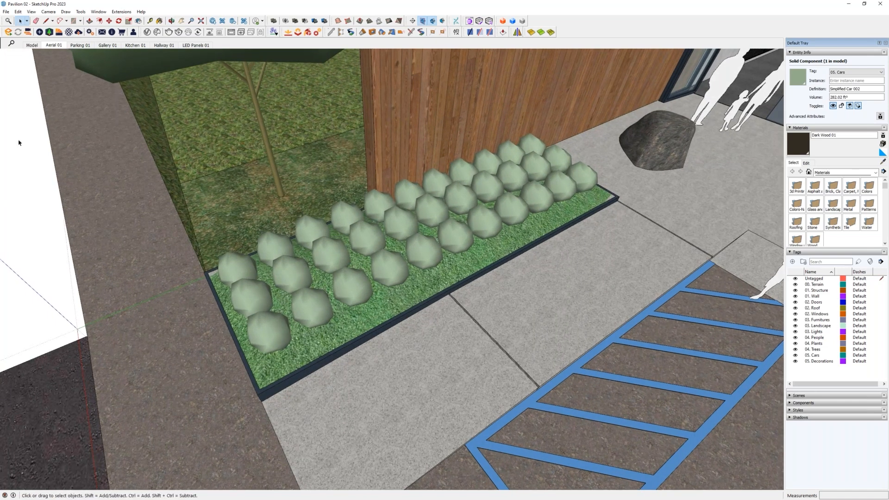
# - Look up the Scale and Rotate Multiple extension's commands and show its page in SketchUp Extensions.pdf
pyautogui.click(121, 11)
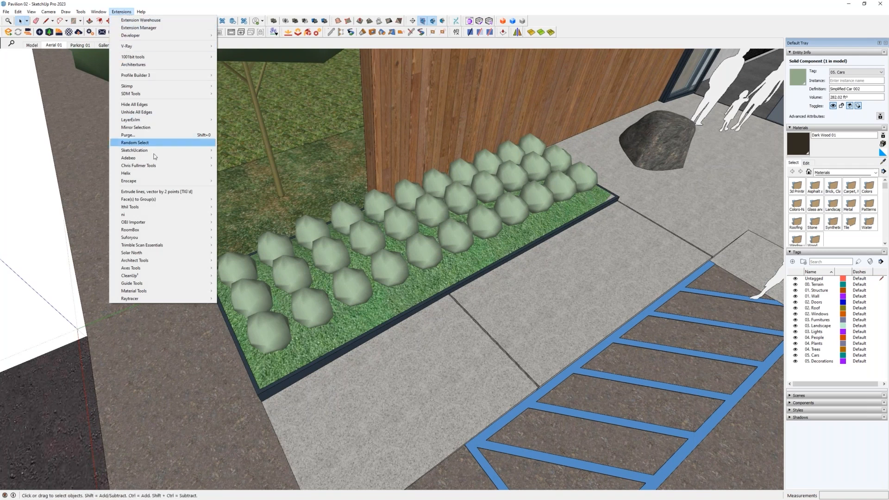
pyautogui.moveTo(155, 167)
pyautogui.moveTo(252, 178)
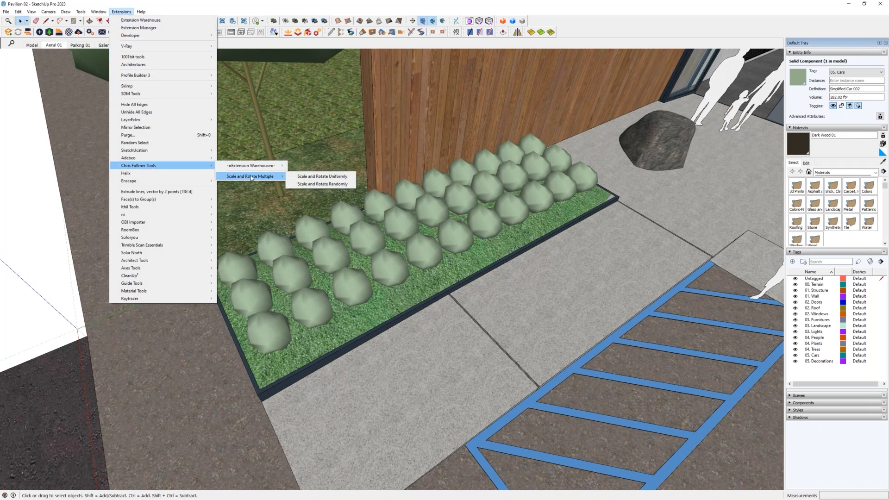
pyautogui.moveTo(0, 113); pyautogui.dragTo(486, 108)
pyautogui.scroll(-15, 373, 218)
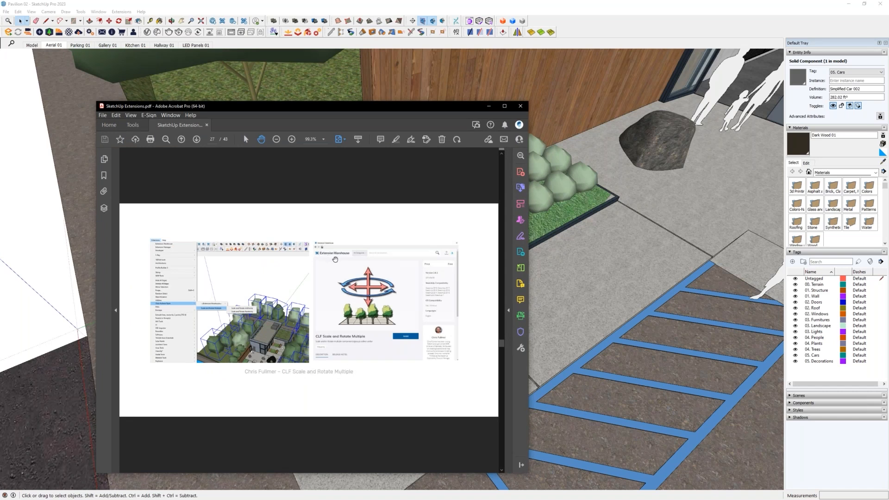
# - Move the PDF window out of the way and select all bush instances in the grass bed
pyautogui.moveTo(417, 107); pyautogui.dragTo(0, 103)
pyautogui.moveTo(418, 296); pyautogui.dragTo(326, 256, button='middle')
pyautogui.rightClick(326, 255)
pyautogui.moveTo(370, 270)
pyautogui.click(485, 272)
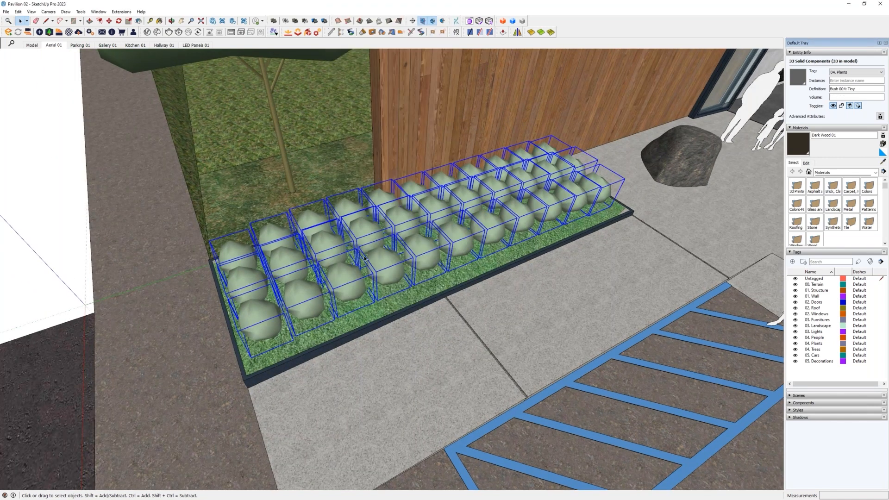
# - Randomly scale and rotate the selected bushes about their axis, with scale factors from 0.7 to 1 and a minimum rotation of 0
pyautogui.click(122, 11)
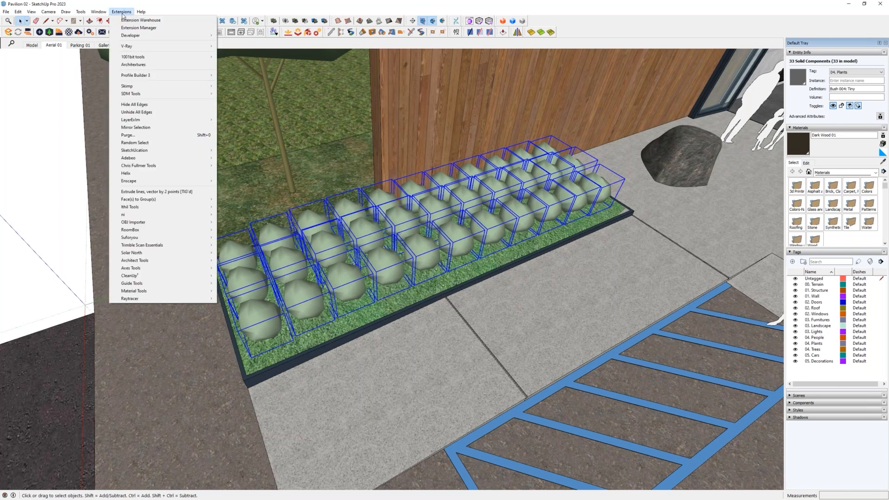
pyautogui.moveTo(155, 166)
pyautogui.moveTo(240, 178)
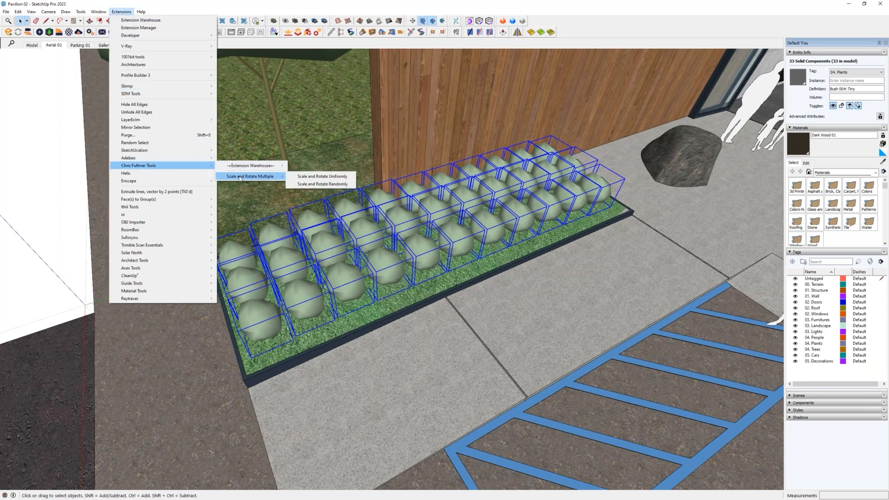
pyautogui.click(329, 185)
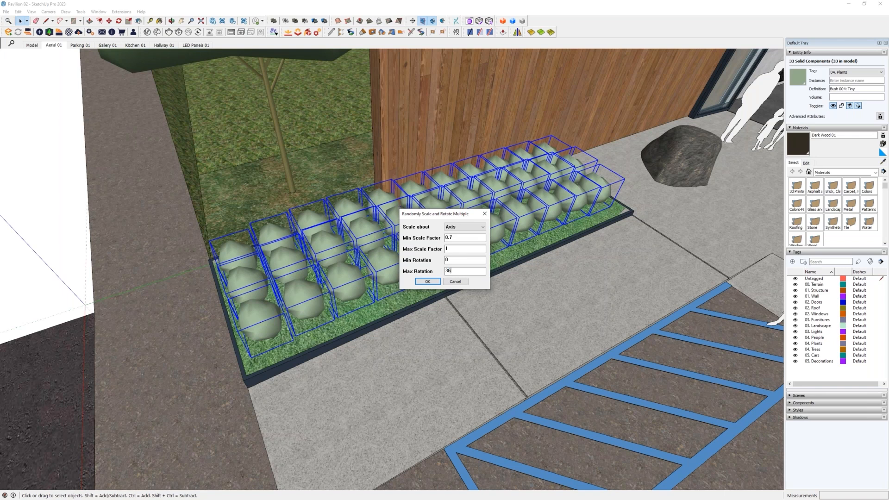
pyautogui.click(426, 283)
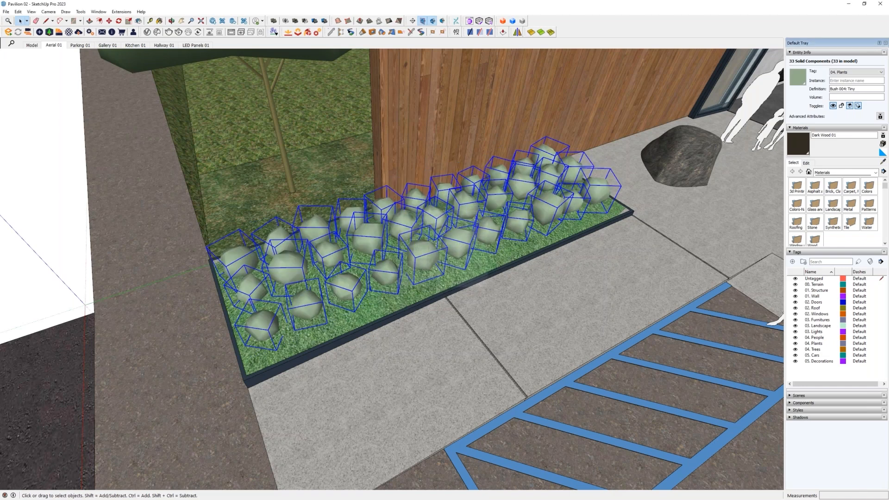
# - Examine the randomised bushes in the grass bed from several angles and select a single one of them
pyautogui.moveTo(459, 301); pyautogui.dragTo(644, 182, button='middle')
pyautogui.press('p')
pyautogui.press('space')
pyautogui.moveTo(544, 241); pyautogui.dragTo(398, 259, button='middle')
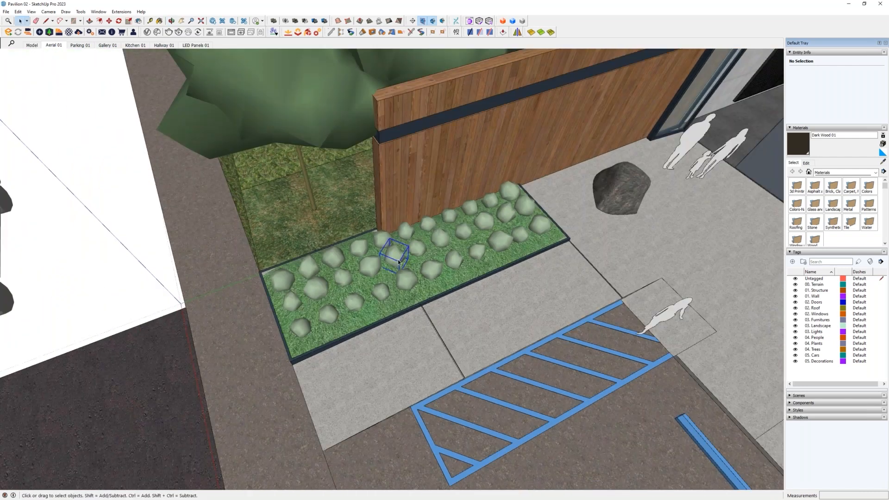
pyautogui.click(398, 259)
pyautogui.scroll(5, 371, 307)
pyautogui.moveTo(412, 325); pyautogui.dragTo(380, 270, button='middle')
pyautogui.scroll(-5, 379, 269)
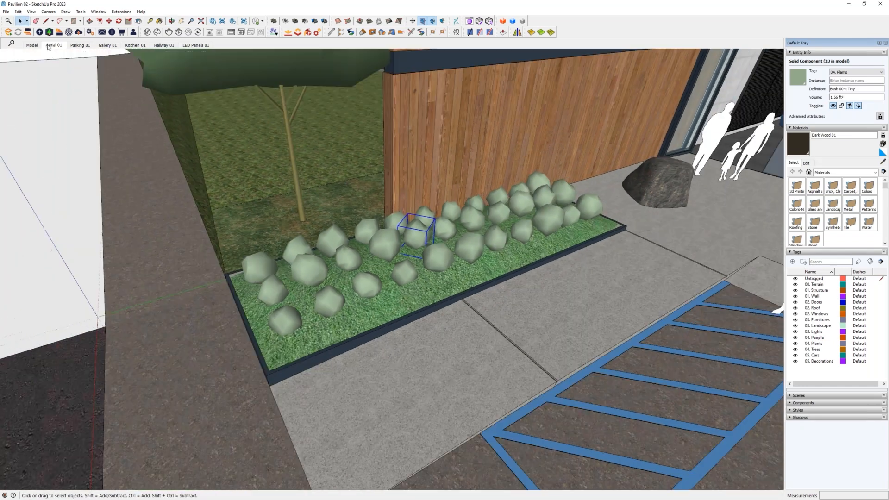
# - Place two Bush 006: Medium plants from the Vegetation category of the Enscape Asset Library on the pavement beside the grass bed
pyautogui.click(50, 32)
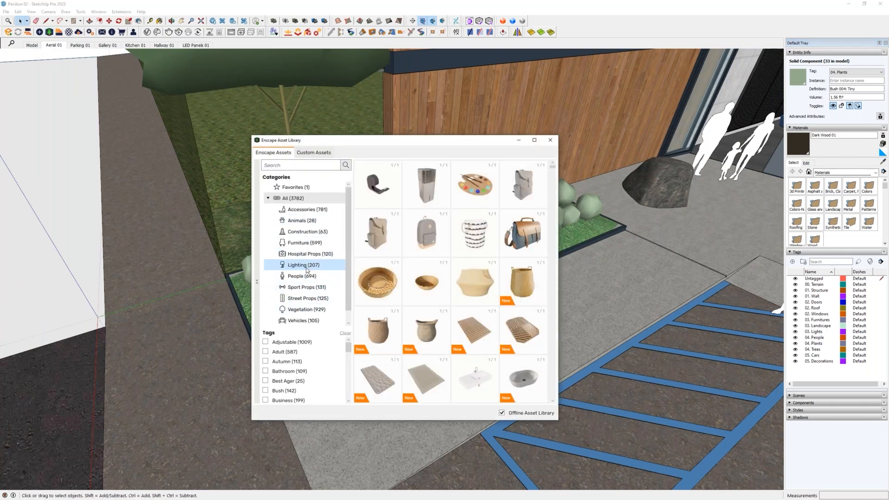
pyautogui.click(306, 310)
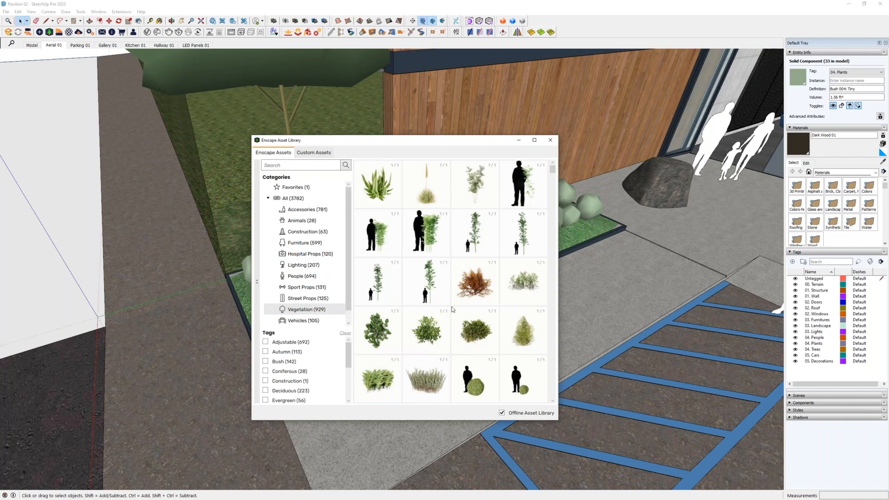
pyautogui.click(526, 344)
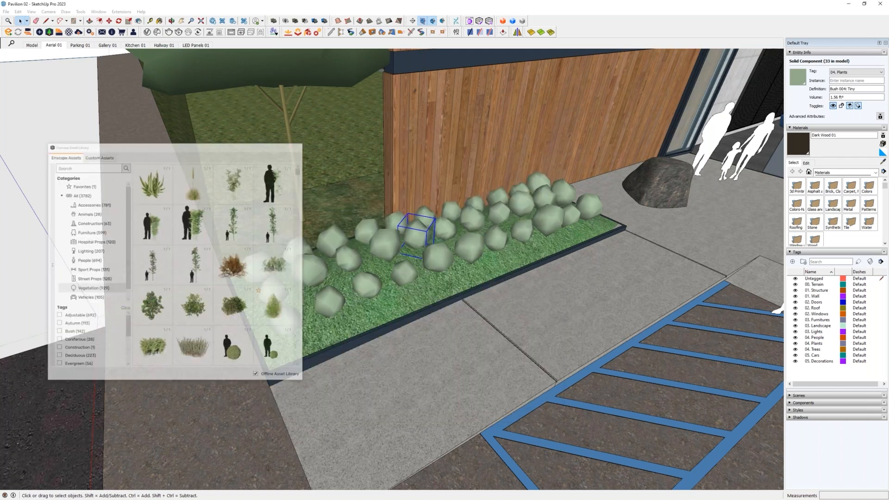
pyautogui.click(188, 307)
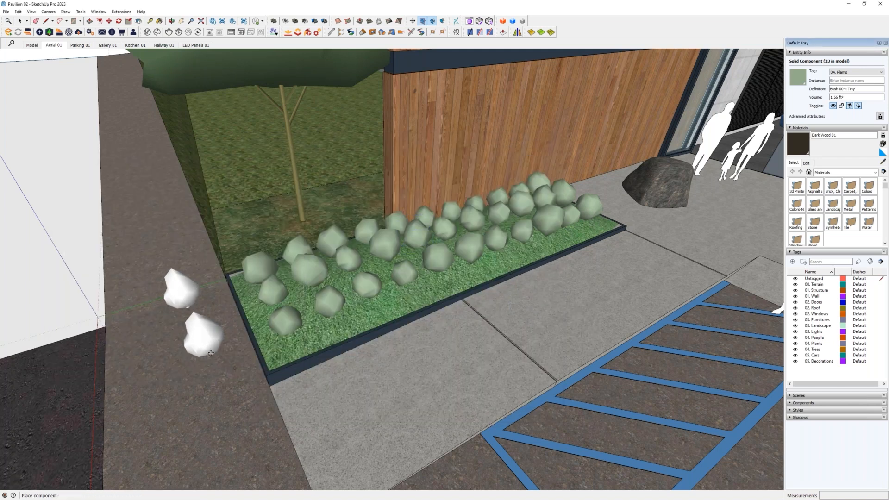
pyautogui.click(165, 337)
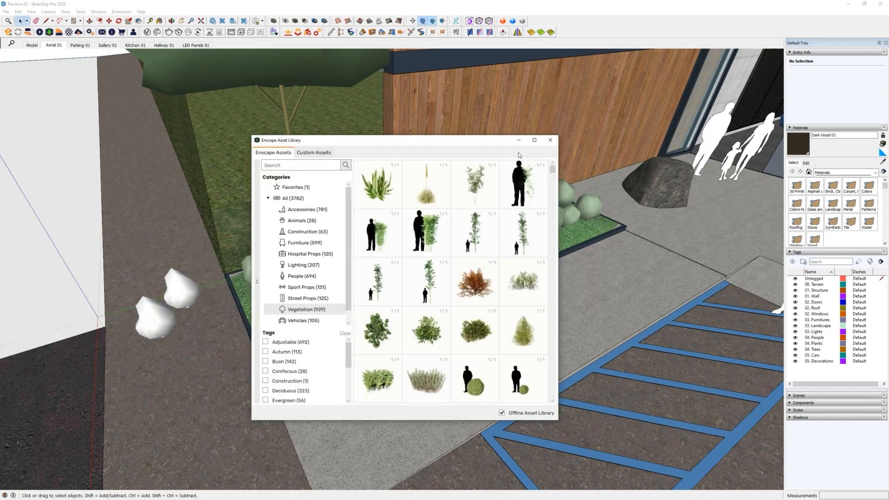
pyautogui.click(550, 143)
# - Select both white bushes beside the grass bed and assign them the tag 04. Plants
pyautogui.moveTo(417, 278); pyautogui.dragTo(419, 276, button='middle')
pyautogui.keyDown('shift'); pyautogui.moveTo(176, 316); pyautogui.dragTo(325, 296, button='middle'); pyautogui.keyUp('shift')
pyautogui.scroll(5, 267, 290)
pyautogui.scroll(-2, 330, 280)
pyautogui.click(323, 245)
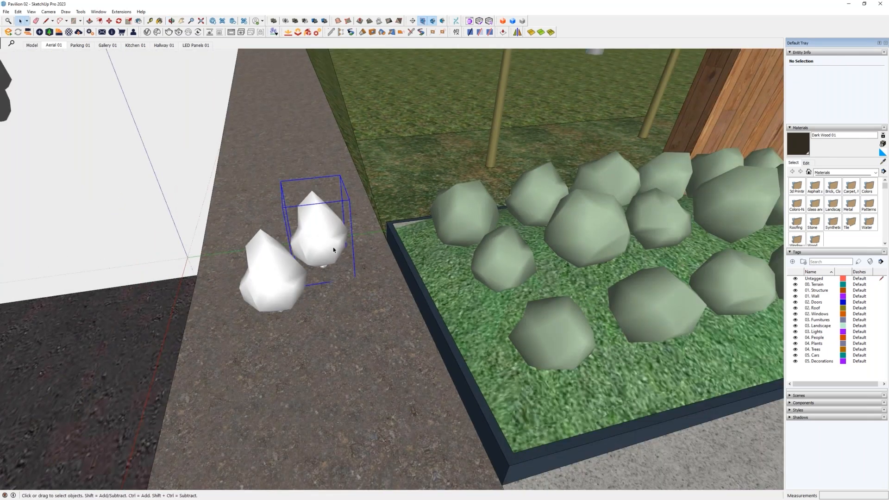
pyautogui.keyDown('shift'); pyautogui.click(272, 283); pyautogui.keyUp('shift')
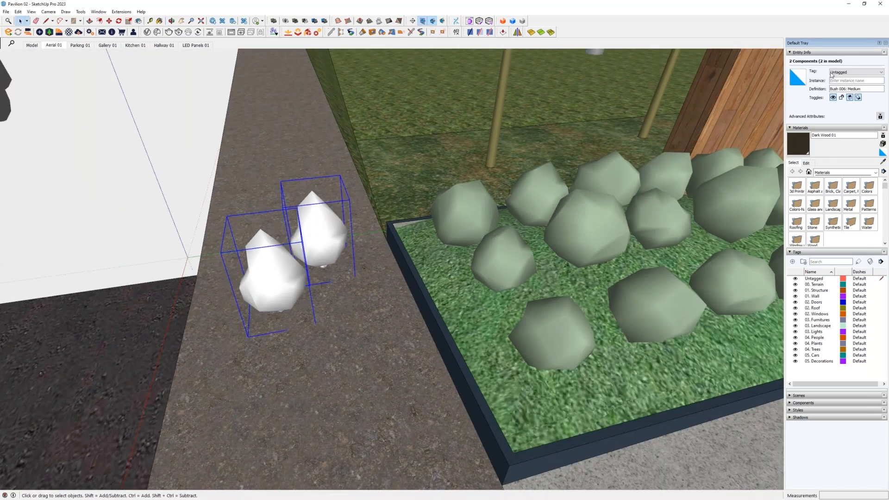
pyautogui.click(832, 73)
pyautogui.scroll(-2, 851, 111)
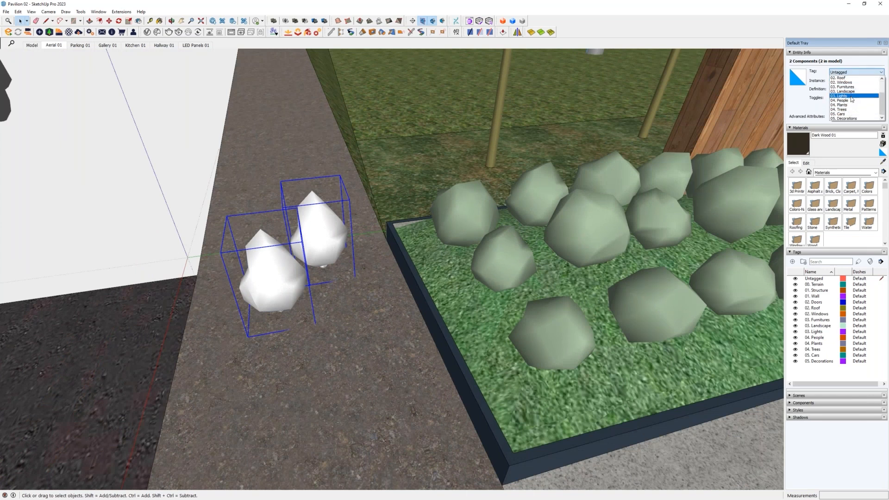
pyautogui.click(850, 106)
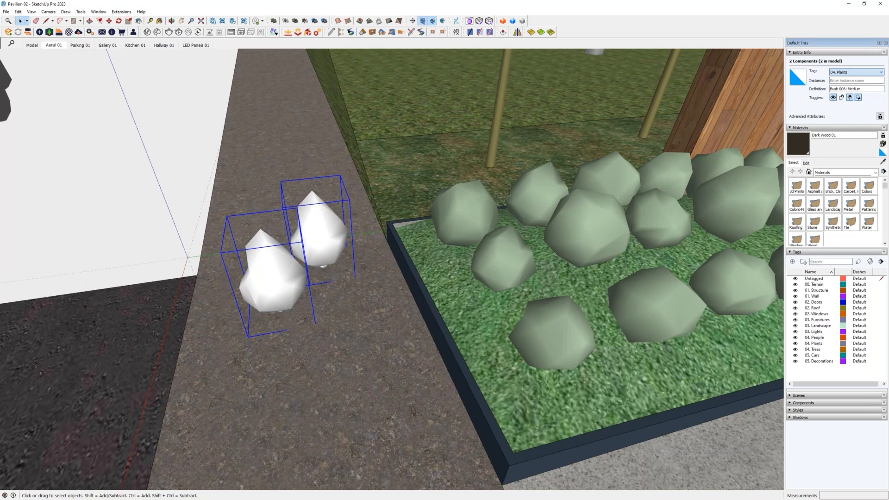
pyautogui.click(867, 74)
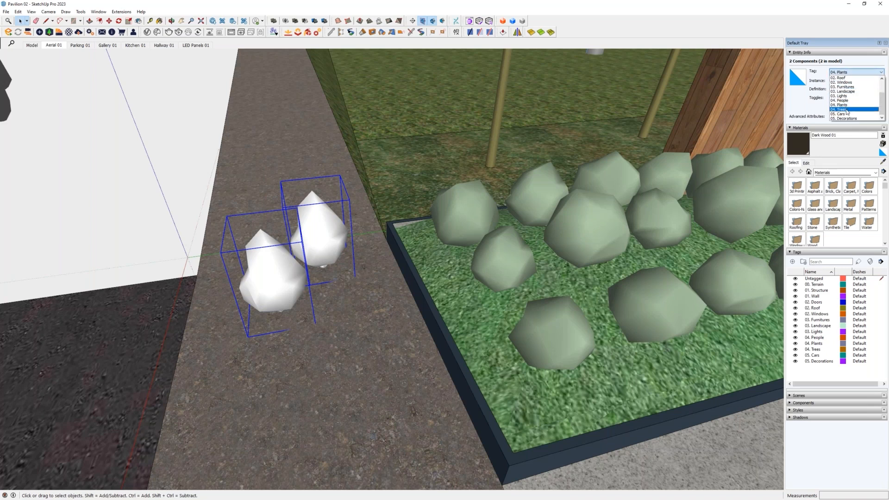
# - Deselect the two new bushes and compare them with the bush bed and the trees from several viewpoints
pyautogui.moveTo(304, 309); pyautogui.dragTo(379, 281, button='middle')
pyautogui.scroll(-5, 378, 280)
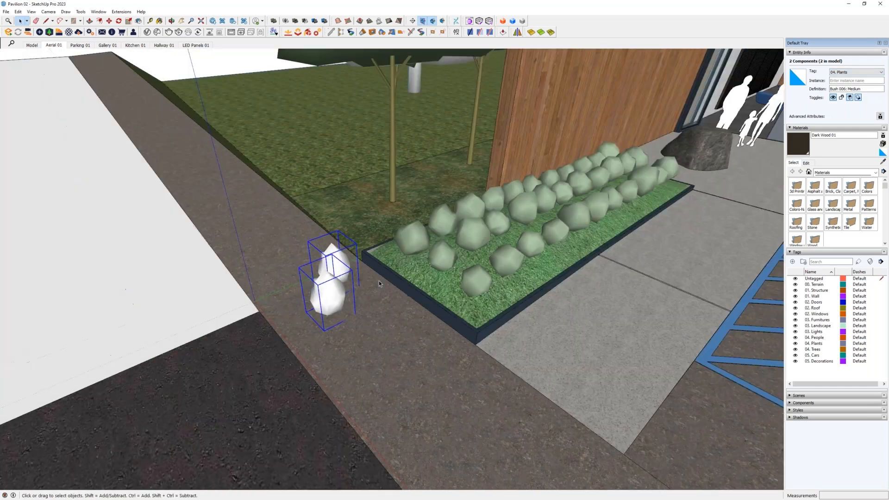
pyautogui.moveTo(463, 298); pyautogui.dragTo(409, 279, button='middle')
pyautogui.hotkey('ctrl', 't')
pyautogui.scroll(5, 252, 253)
pyautogui.scroll(-2, 252, 254)
pyautogui.scroll(-6, 411, 278)
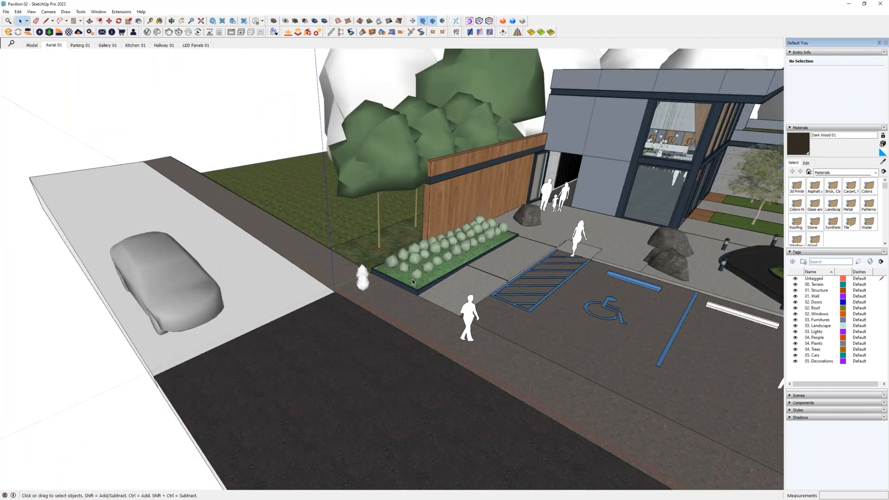
pyautogui.scroll(-4, 412, 279)
pyautogui.moveTo(412, 279); pyautogui.dragTo(310, 253, button='middle')
pyautogui.scroll(5, 319, 247)
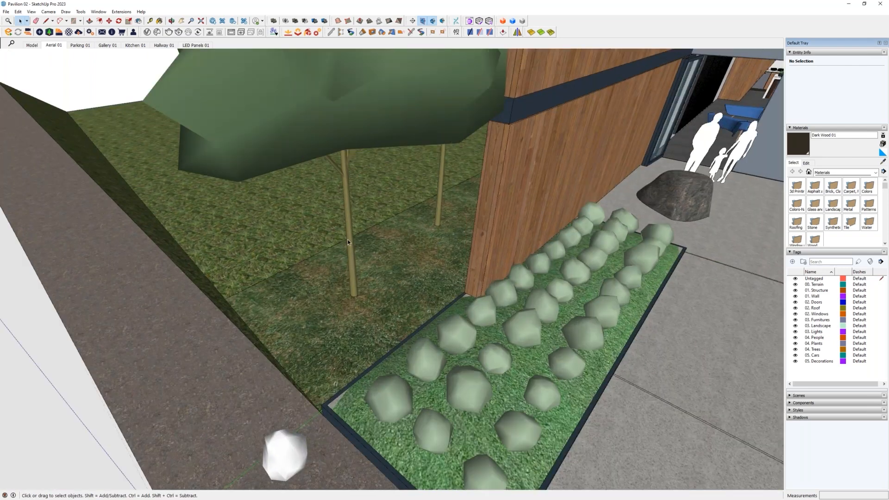
pyautogui.scroll(3, 347, 239)
pyautogui.scroll(-8, 344, 157)
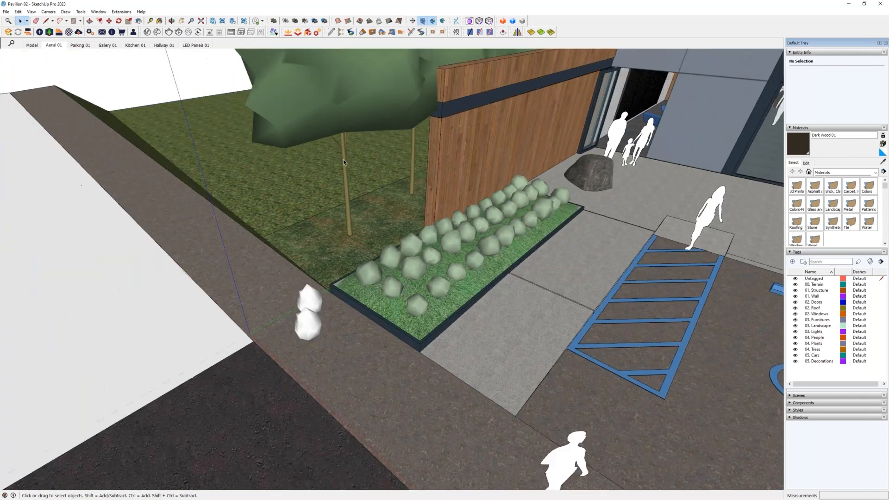
pyautogui.moveTo(343, 159); pyautogui.dragTo(352, 236, button='middle')
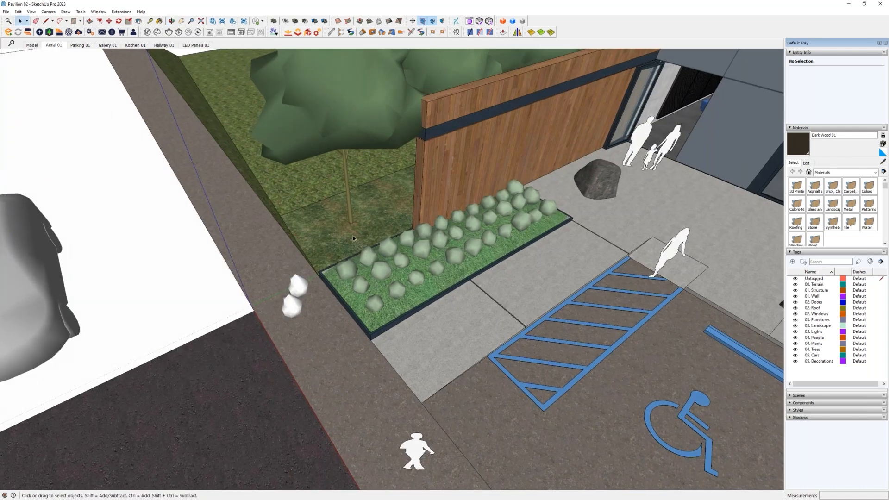
# - Create a material named Plant Trunk 01 with hue 62, saturation 13 and lightness 32
pyautogui.click(882, 156)
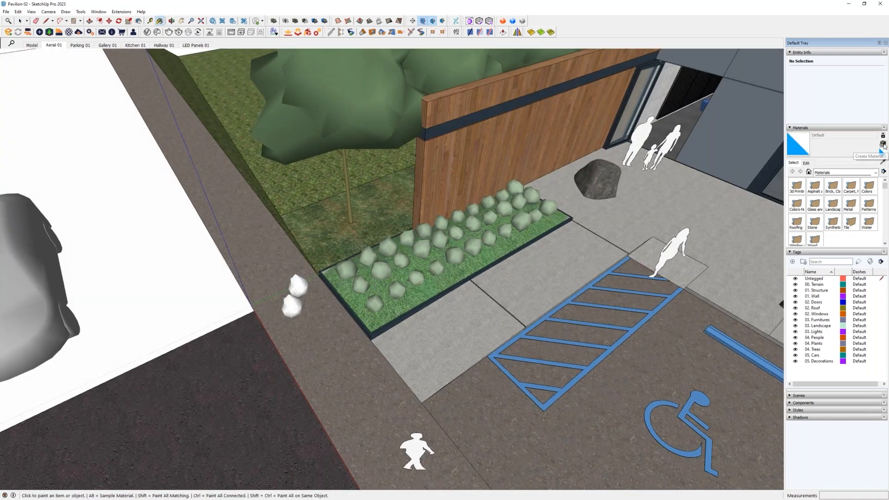
pyautogui.moveTo(231, 220); pyautogui.dragTo(413, 207)
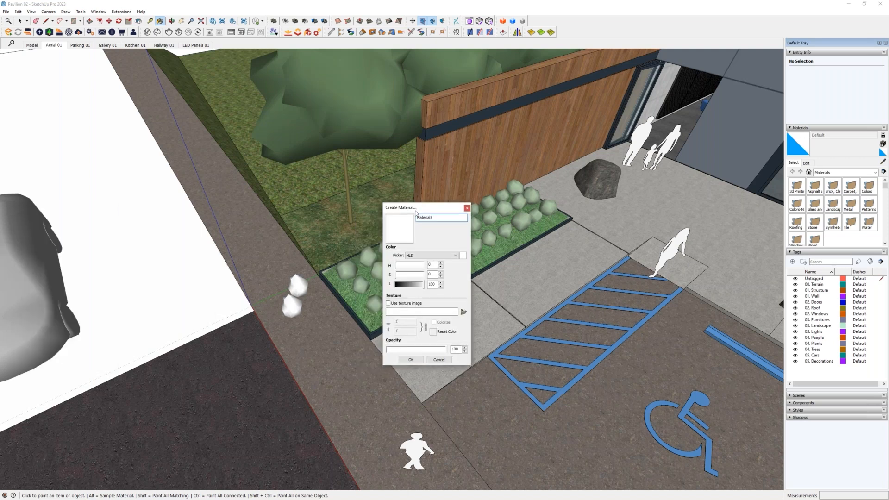
pyautogui.click(404, 284)
pyautogui.click(404, 274)
pyautogui.click(404, 264)
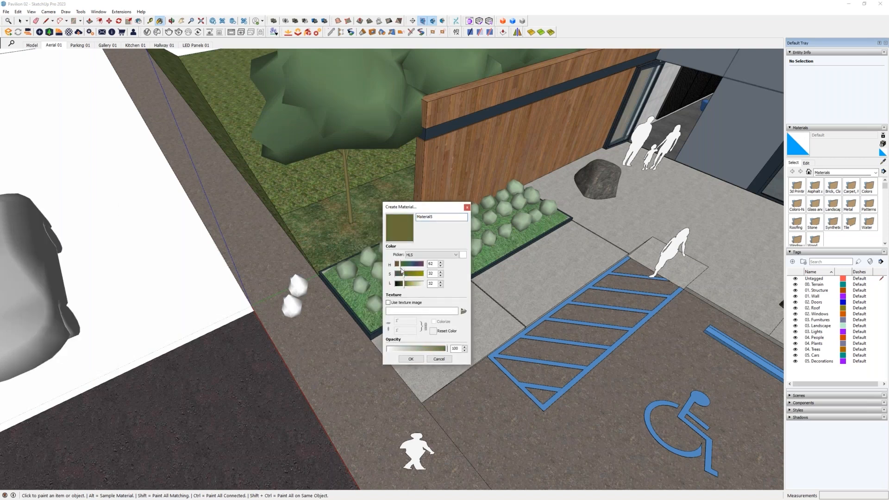
pyautogui.click(401, 273)
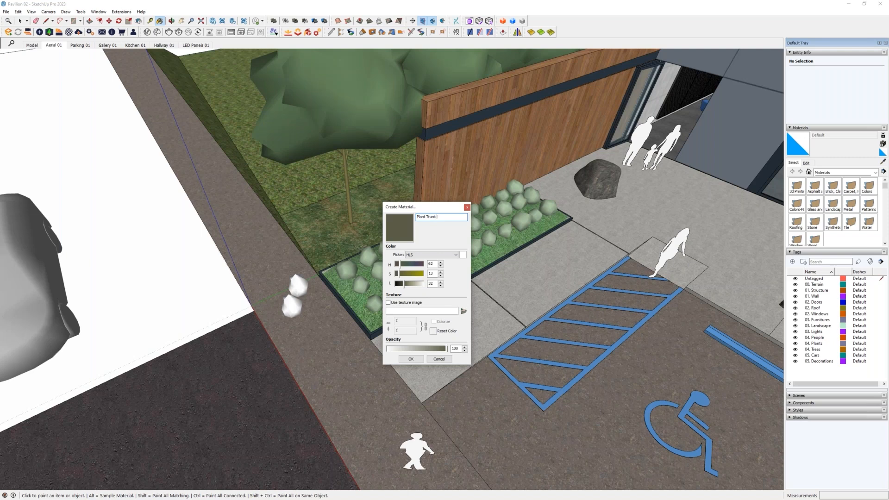
pyautogui.click(411, 358)
# - Open a white bush component, paint its small trunk with Plant Trunk 01 and leave the component
pyautogui.moveTo(357, 323); pyautogui.dragTo(283, 278, button='middle')
pyautogui.press('space')
pyautogui.scroll(5, 283, 273)
pyautogui.scroll(8, 308, 271)
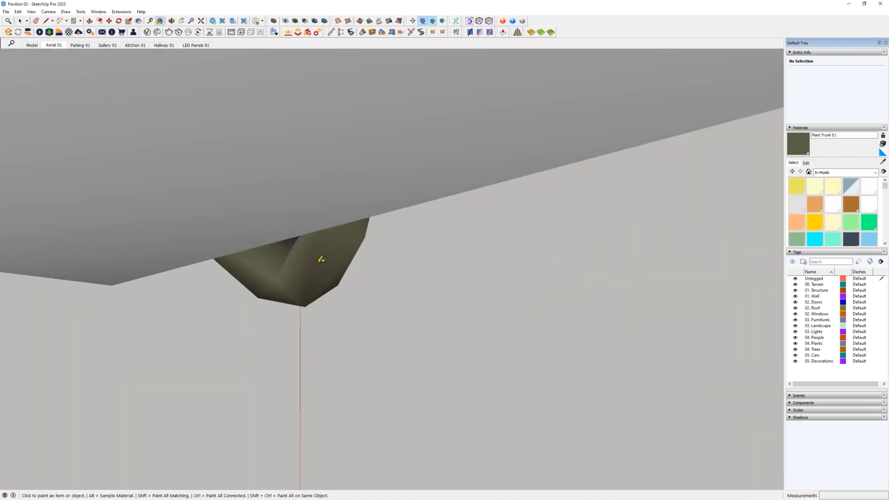
pyautogui.moveTo(319, 258); pyautogui.dragTo(241, 207, button='middle')
pyautogui.scroll(-8, 308, 257)
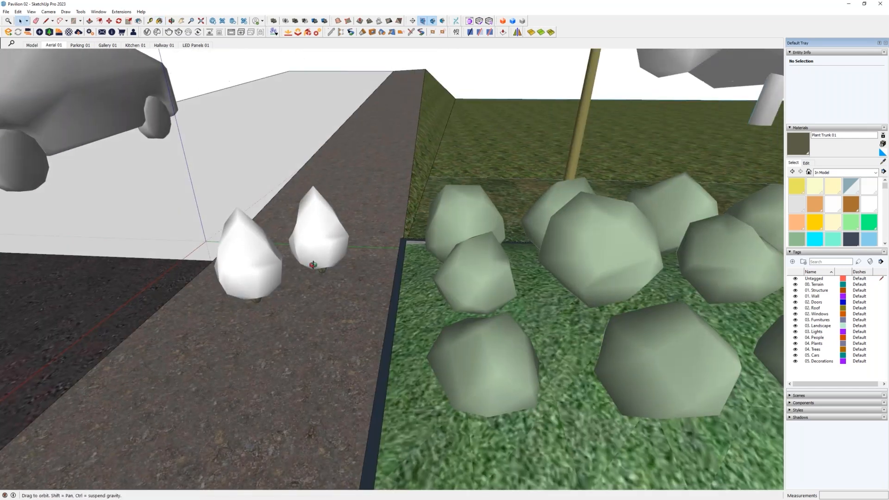
pyautogui.moveTo(312, 265); pyautogui.dragTo(458, 361, button='middle')
# - Sample the Trees 03 material from a bush in the bed and paint the white bush nearer the bed with it
pyautogui.scroll(-2, 435, 297)
pyautogui.moveTo(416, 222); pyautogui.dragTo(420, 121, button='middle')
pyautogui.scroll(-6, 419, 118)
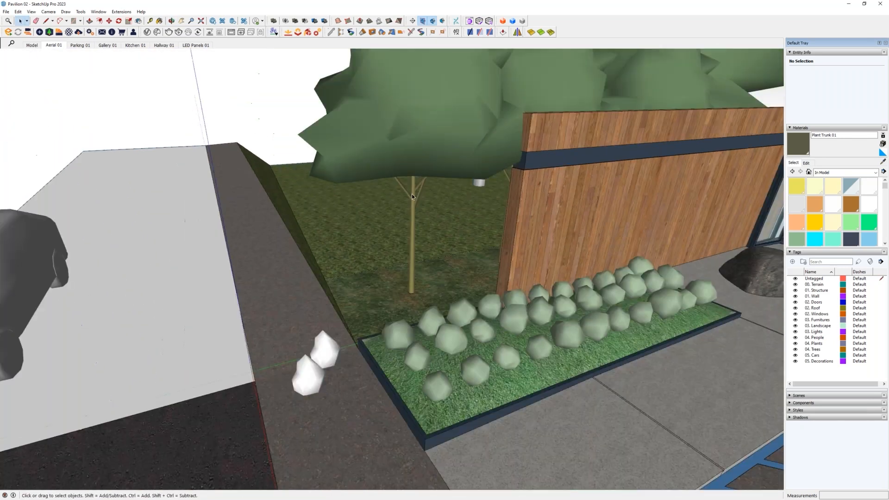
pyautogui.scroll(2, 411, 193)
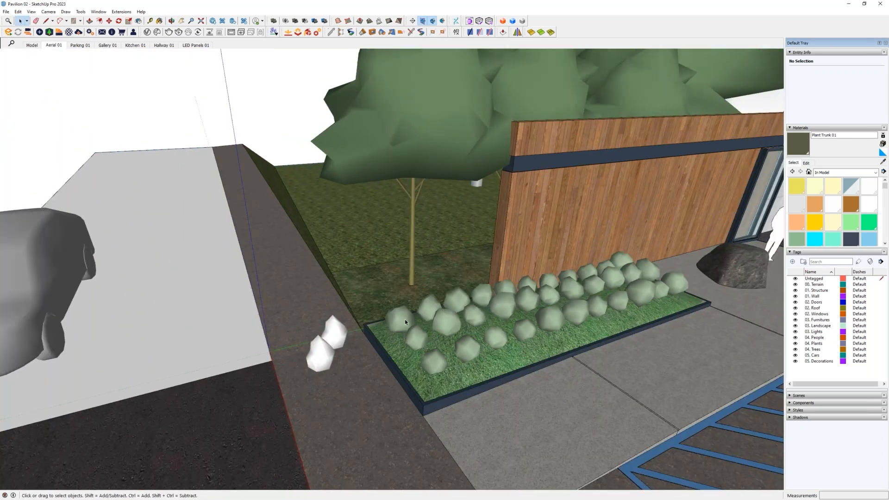
pyautogui.press('b')
pyautogui.press('alt')
pyautogui.moveTo(404, 316); pyautogui.dragTo(264, 320, button='middle')
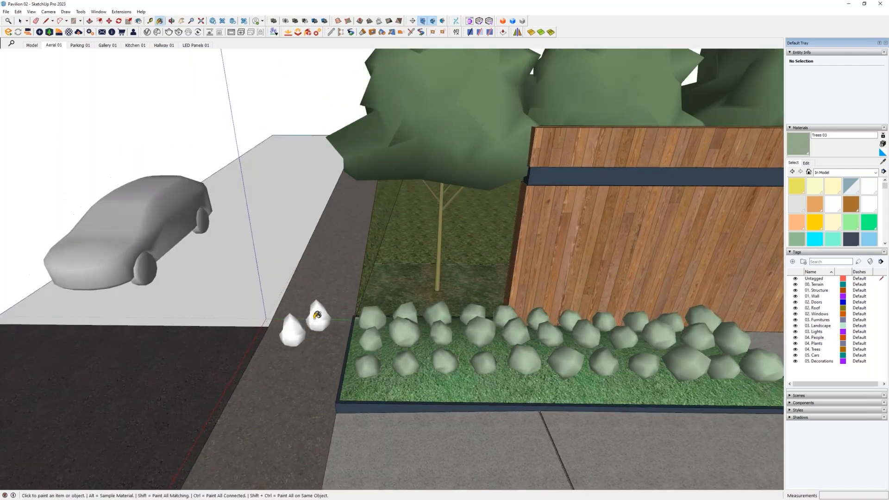
pyautogui.scroll(6, 318, 314)
pyautogui.moveTo(339, 345)
pyautogui.mouseDown(button='middle')
pyautogui.moveTo(335, 213)
pyautogui.moveTo(342, 313)
pyautogui.moveTo(289, 309)
pyautogui.mouseUp(button='middle')
pyautogui.click(342, 312)
pyautogui.scroll(-3, 377, 316)
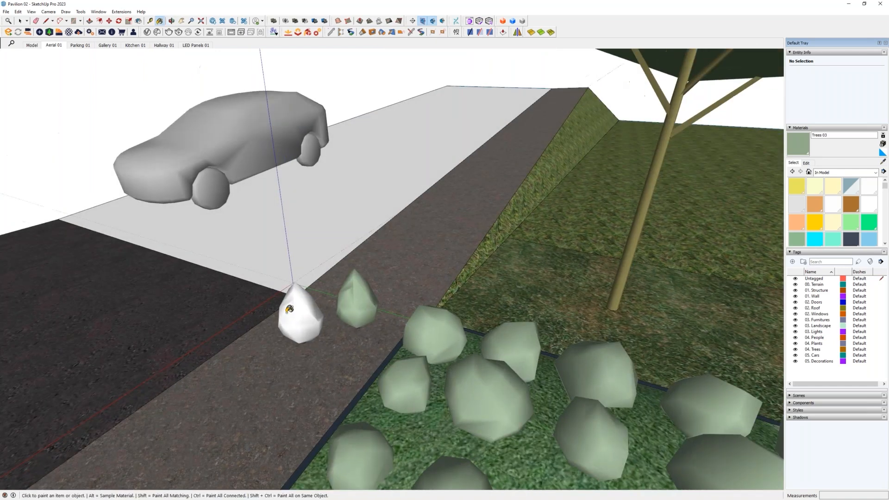
# - Sample the Trees 02 material and paint the remaining white bush beside the bed with it
pyautogui.scroll(-2, 344, 332)
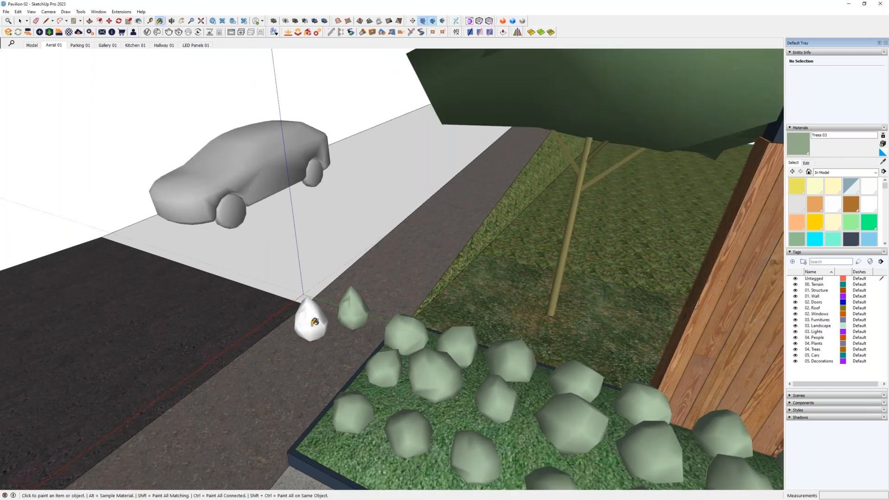
pyautogui.moveTo(283, 325); pyautogui.dragTo(451, 389, button='middle')
pyautogui.scroll(-4, 412, 326)
pyautogui.scroll(2, 425, 361)
pyautogui.click(352, 353)
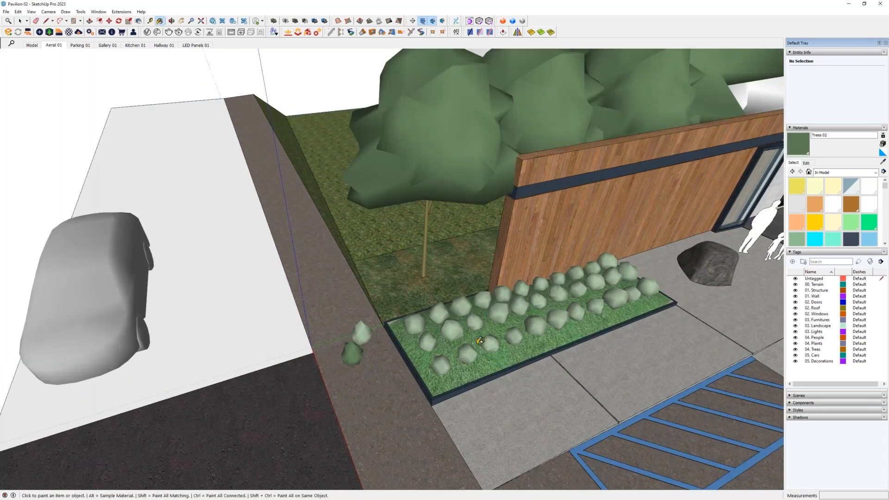
# - Create a darker green material based on Trees 02 with lightness 24 and paint two bushes in the grass bed with it
pyautogui.click(883, 145)
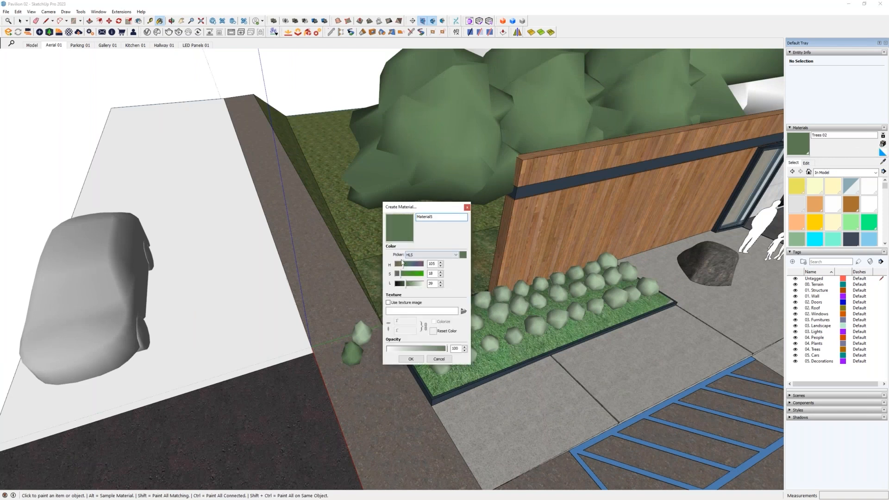
pyautogui.moveTo(405, 284); pyautogui.dragTo(401, 284)
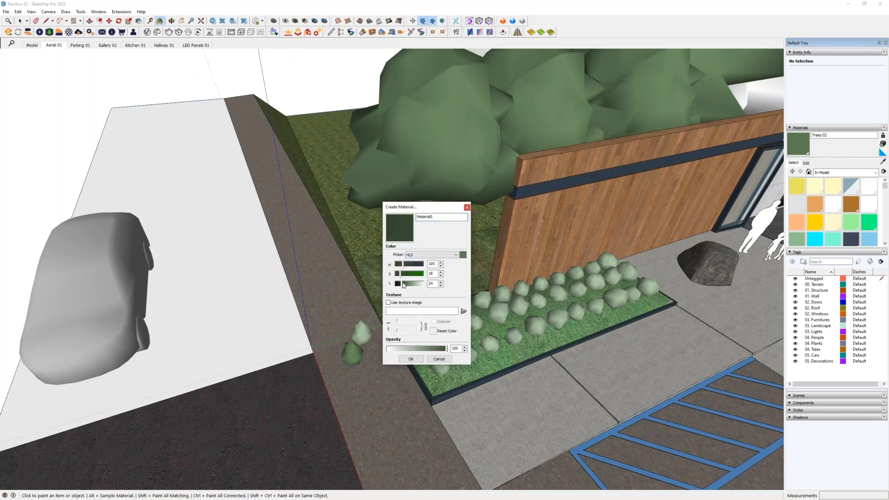
pyautogui.click(411, 358)
pyautogui.click(452, 328)
pyautogui.click(500, 311)
pyautogui.moveTo(476, 301)
pyautogui.mouseDown(button='middle')
pyautogui.moveTo(468, 332)
pyautogui.moveTo(539, 258)
pyautogui.moveTo(496, 297)
pyautogui.moveTo(454, 285)
pyautogui.mouseUp(button='middle')
pyautogui.press('space')
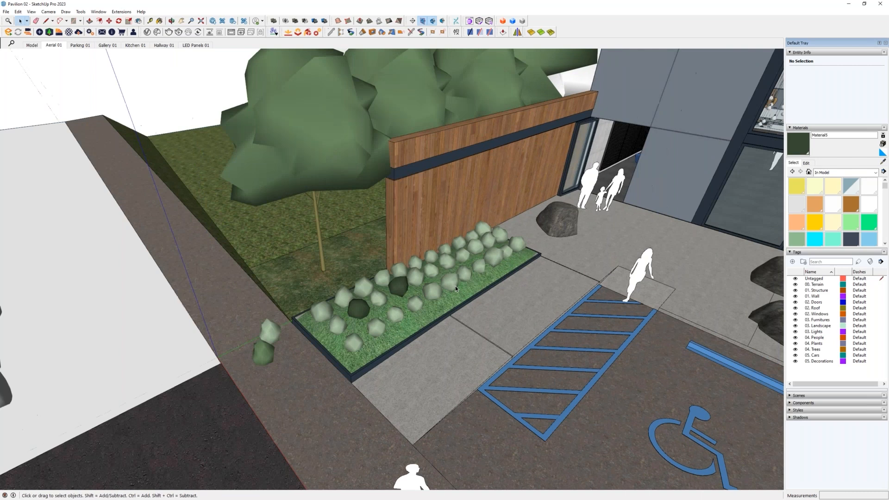
# - Delete the two loose bushes beside the planting bed
pyautogui.scroll(3, 454, 285)
pyautogui.scroll(-2, 443, 291)
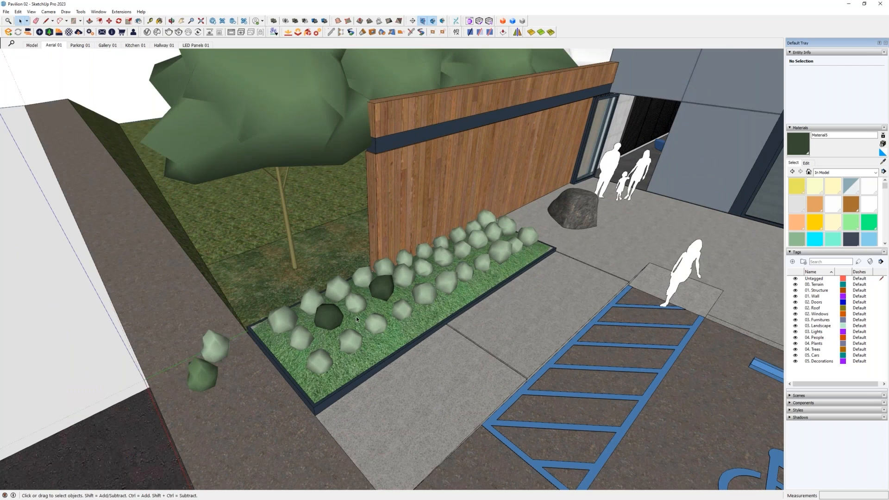
pyautogui.moveTo(361, 350); pyautogui.dragTo(316, 319, button='middle')
pyautogui.keyDown('shift'); pyautogui.moveTo(116, 363); pyautogui.dragTo(191, 330, button='middle'); pyautogui.keyUp('shift')
pyautogui.scroll(5, 190, 330)
pyautogui.click(193, 337)
pyautogui.press('Delete')
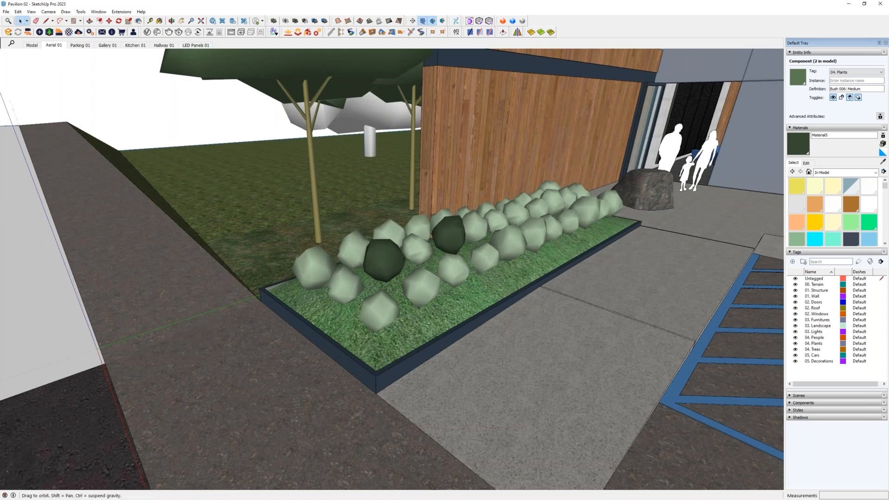
# - Repaint the two dark bushes in the bed with Trees 03 sampled from a neighbouring bush, and sample Trees 02 from the tree behind
pyautogui.moveTo(278, 324); pyautogui.dragTo(365, 367, button='middle')
pyautogui.scroll(-3, 364, 367)
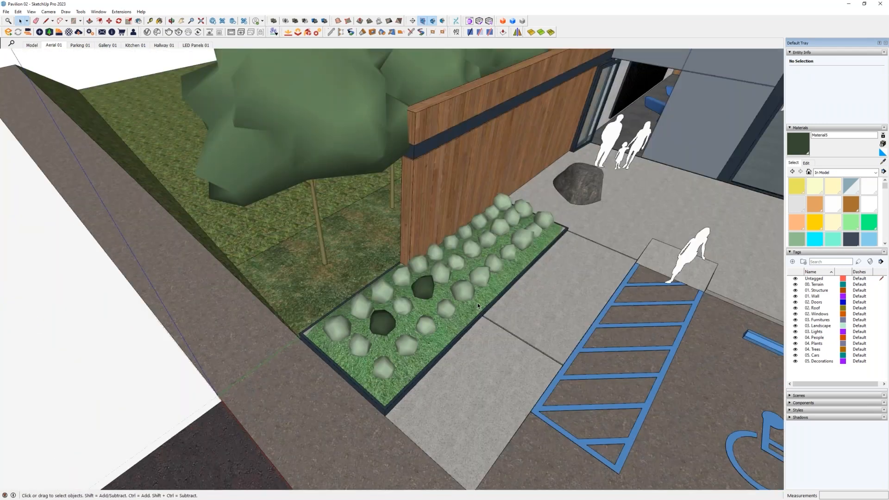
pyautogui.press('b')
pyautogui.keyDown('alt'); pyautogui.click(405, 311); pyautogui.keyUp('alt')
pyautogui.keyDown('alt'); pyautogui.click(385, 322); pyautogui.keyUp('alt')
pyautogui.keyDown('alt'); pyautogui.click(408, 306); pyautogui.keyUp('alt')
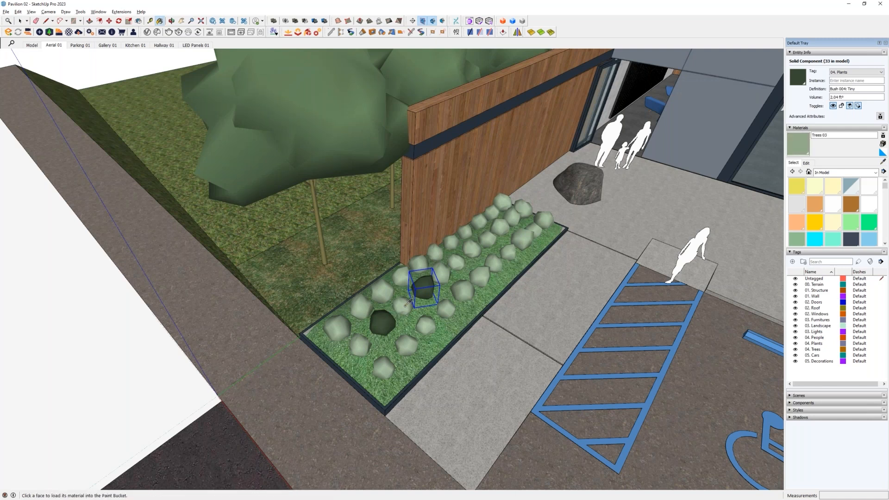
pyautogui.click(384, 323)
pyautogui.click(423, 282)
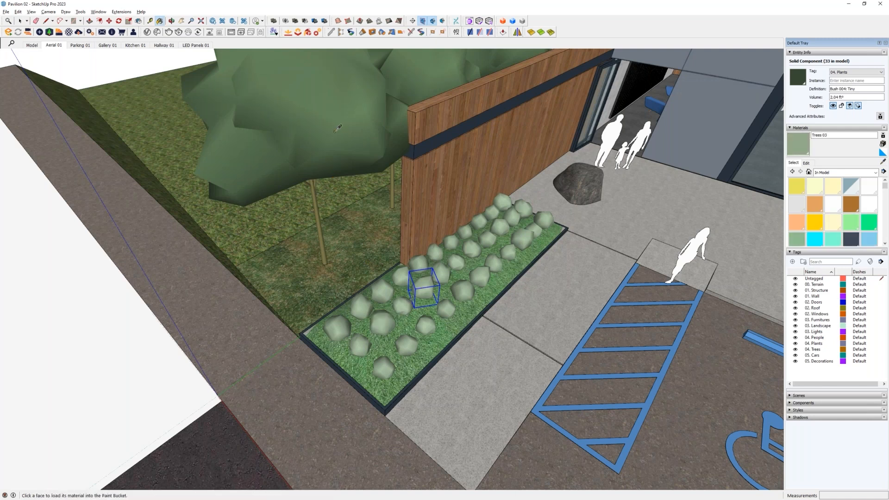
pyautogui.keyDown('alt'); pyautogui.click(383, 227); pyautogui.keyUp('alt')
# - Try painting individual bushes in the bed one at a time with Trees 02
pyautogui.click(384, 289)
pyautogui.click(459, 260)
pyautogui.click(442, 272)
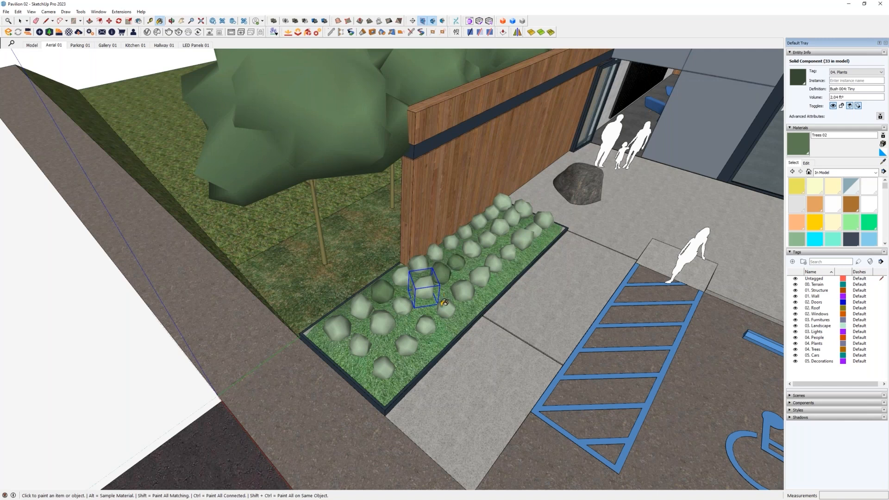
pyautogui.click(446, 309)
pyautogui.hotkey('ctrl', 'z')
pyautogui.hotkey('ctrl', 'z')
pyautogui.hotkey('ctrl', 'z')
pyautogui.hotkey('ctrl', 'z')
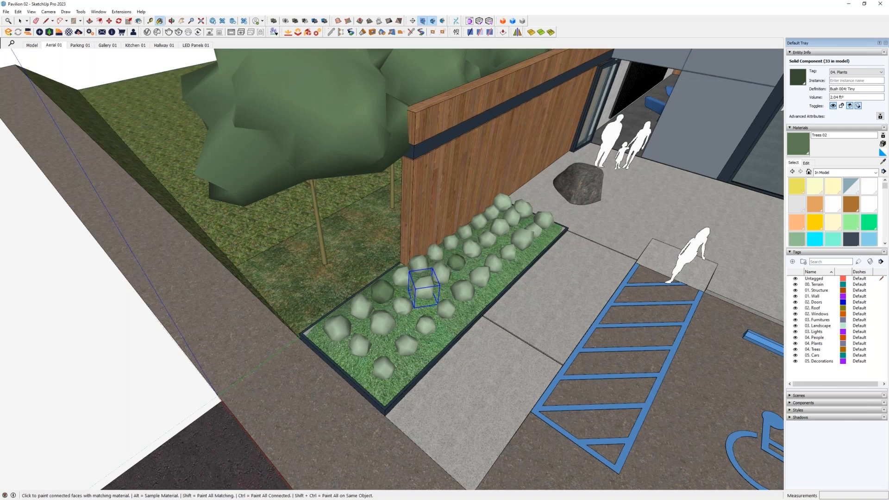
# - Select all active instances of the Bush 004: Tiny component in the planting bed
pyautogui.press('space')
pyautogui.moveTo(468, 307); pyautogui.dragTo(422, 290, button='middle')
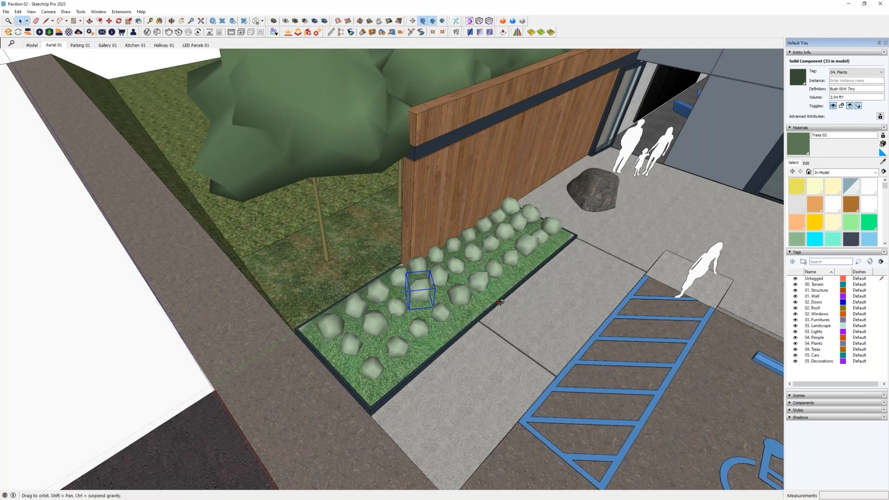
pyautogui.scroll(4, 455, 286)
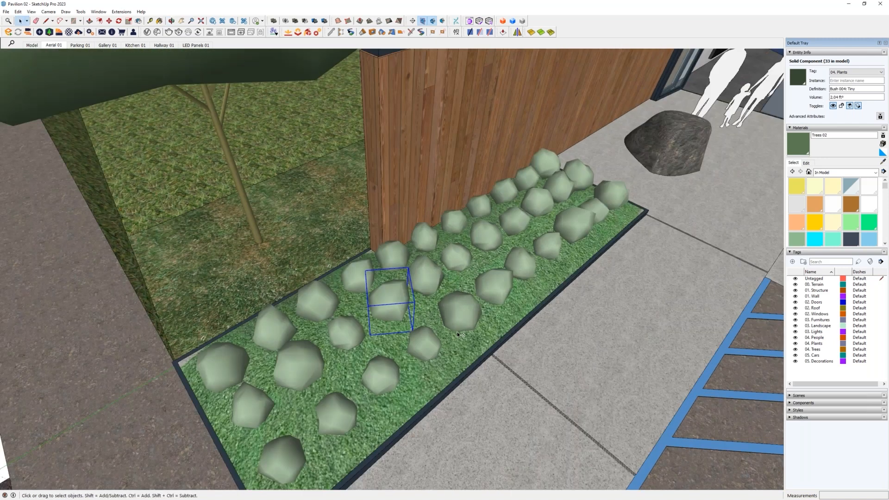
pyautogui.keyDown('shift'); pyautogui.moveTo(457, 332); pyautogui.dragTo(463, 276, button='middle'); pyautogui.keyUp('shift')
pyautogui.rightClick(399, 258)
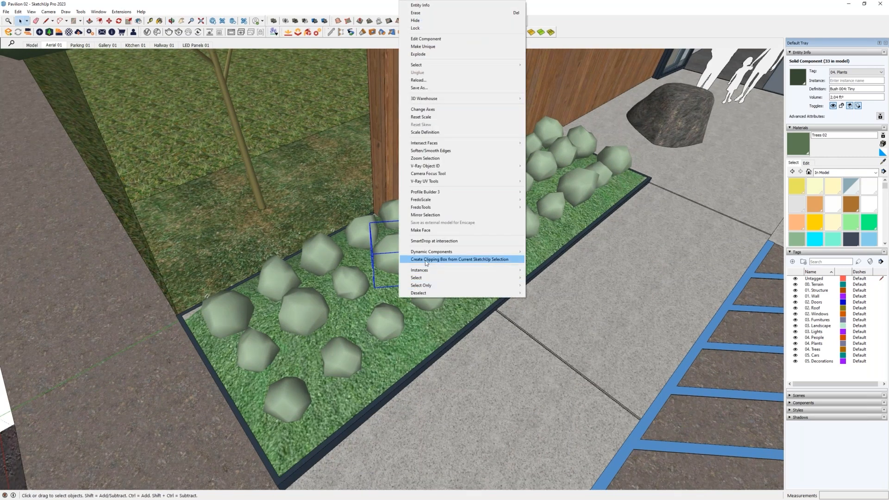
pyautogui.moveTo(436, 271)
pyautogui.click(556, 272)
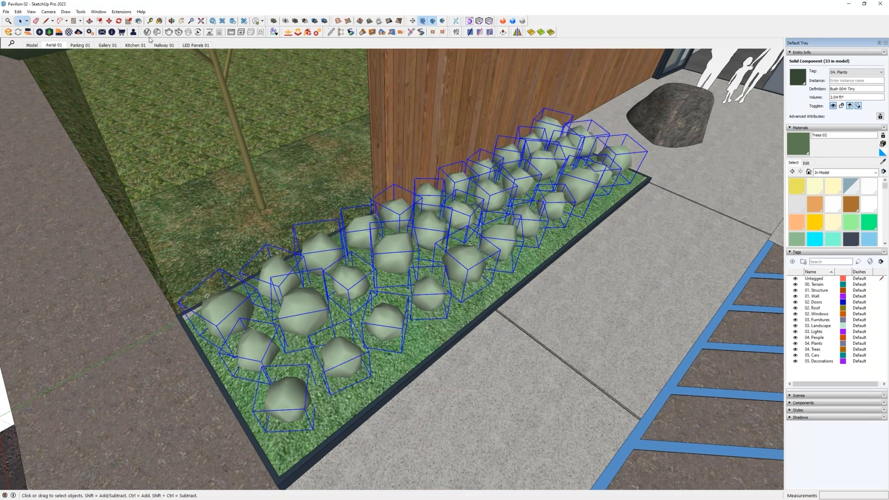
# - Reduce the bush selection to a random percentage with Random Select
pyautogui.click(121, 12)
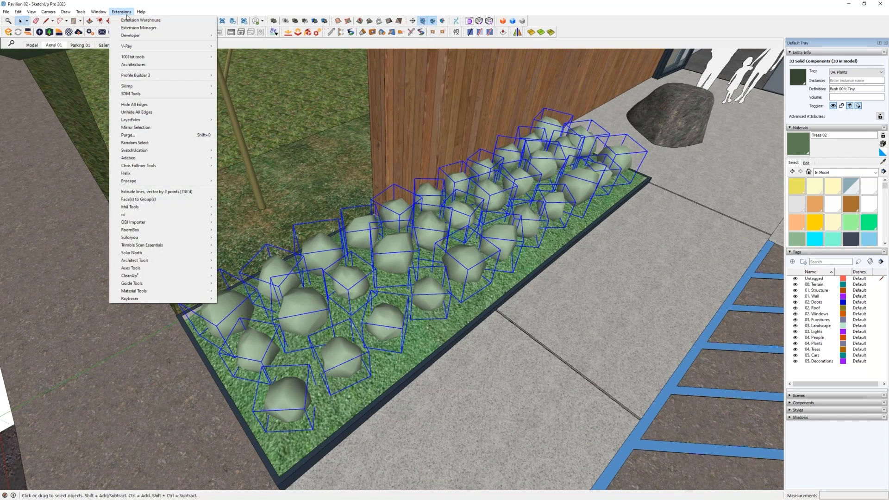
pyautogui.click(137, 143)
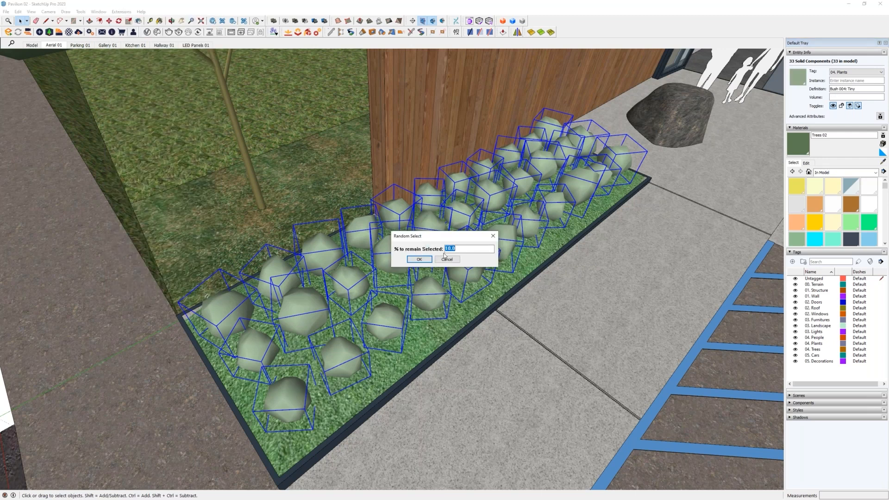
pyautogui.write('50')
pyautogui.press('Return')
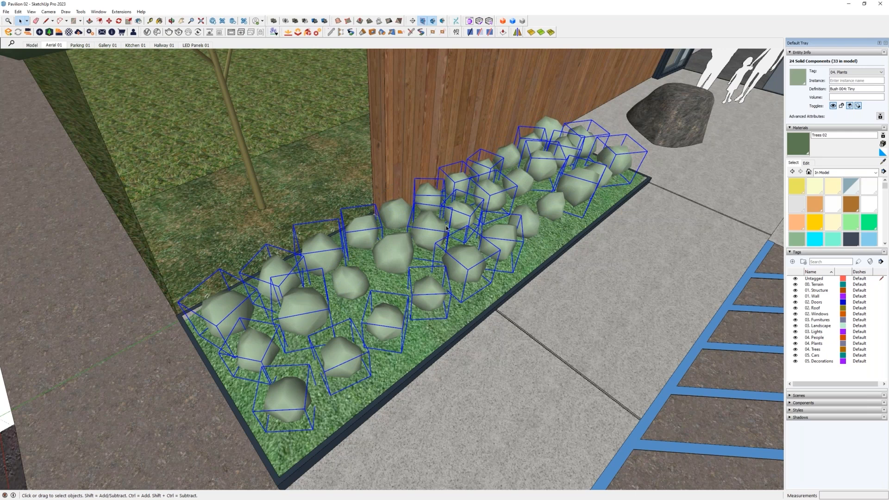
# - Paint the randomly selected bushes with Trees 02 and clear the selection
pyautogui.press('b')
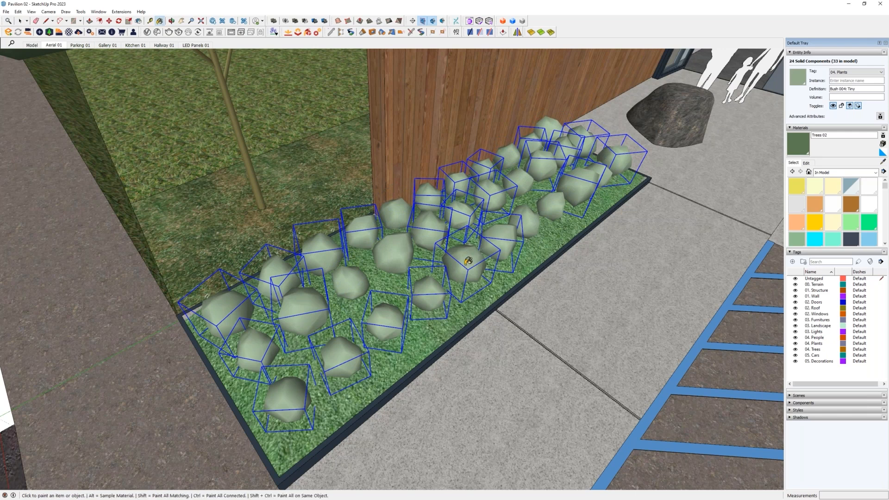
pyautogui.click(466, 257)
pyautogui.moveTo(440, 297); pyautogui.dragTo(391, 304, button='middle')
pyautogui.press('space')
pyautogui.scroll(-1, 389, 305)
pyautogui.hotkey('ctrl', 't')
pyautogui.scroll(-2, 389, 304)
pyautogui.moveTo(451, 319); pyautogui.dragTo(455, 294, button='middle')
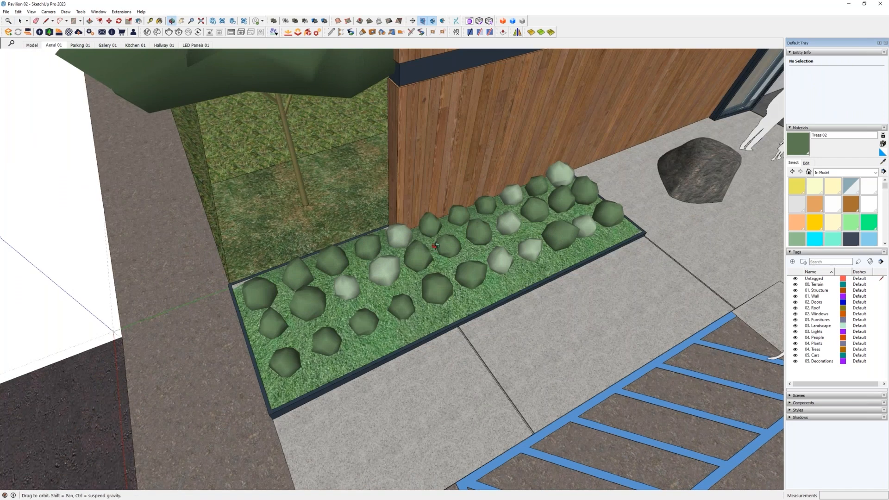
pyautogui.moveTo(436, 244); pyautogui.dragTo(439, 257, button='middle')
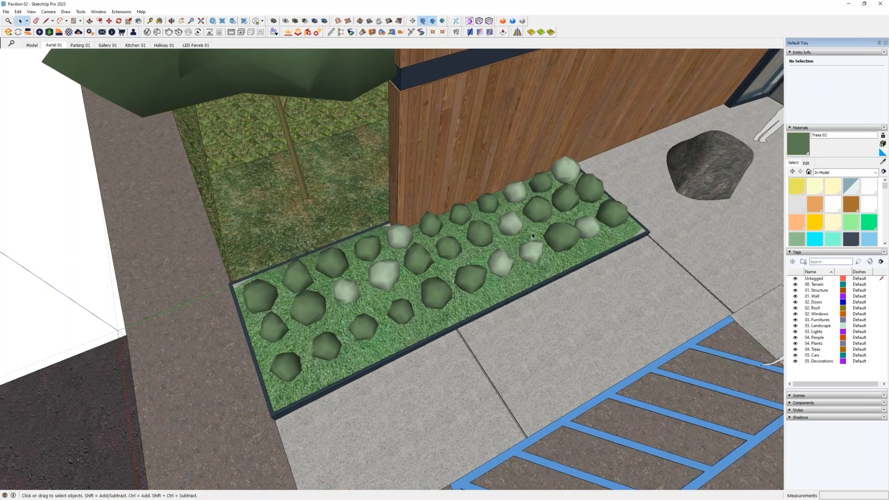
pyautogui.moveTo(477, 251); pyautogui.dragTo(403, 298, button='middle')
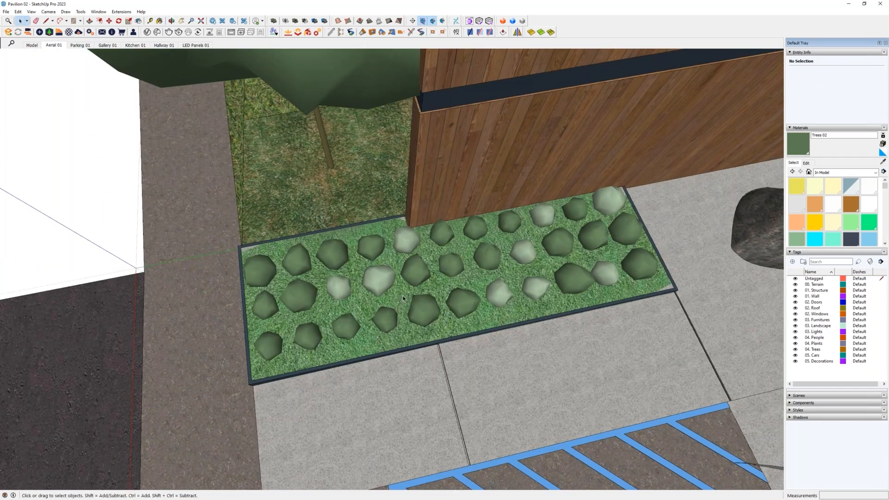
# - Sample Trees 03 from a light bush and paint four scattered dark bushes in the bed with it
pyautogui.click(487, 260)
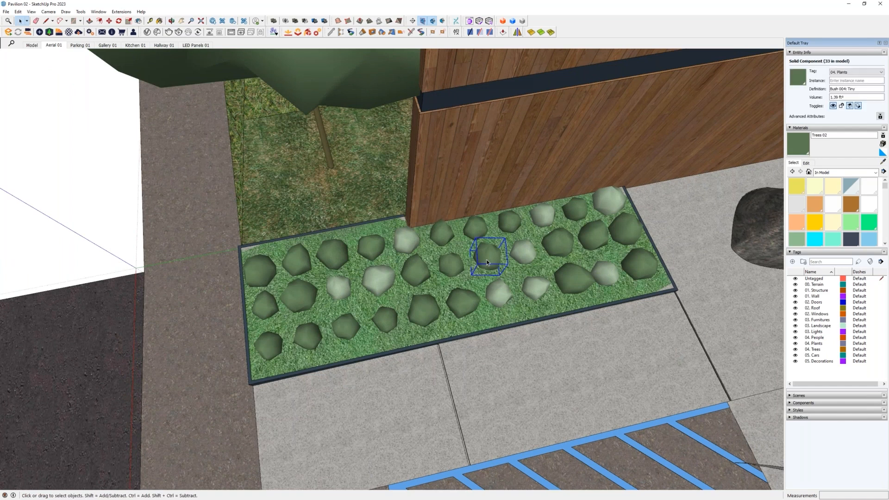
pyautogui.press('b')
pyautogui.keyDown('alt'); pyautogui.click(498, 292); pyautogui.keyUp('alt')
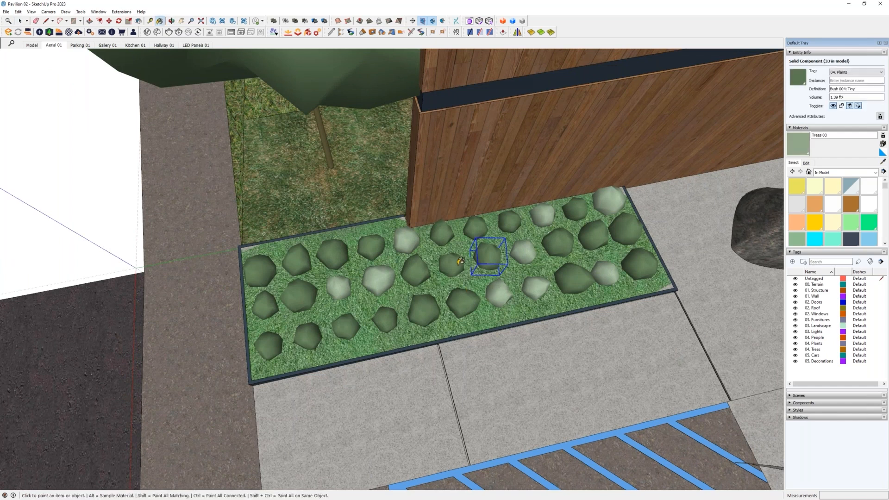
pyautogui.click(451, 265)
pyautogui.moveTo(380, 306); pyautogui.dragTo(379, 308, button='middle')
pyautogui.click(274, 345)
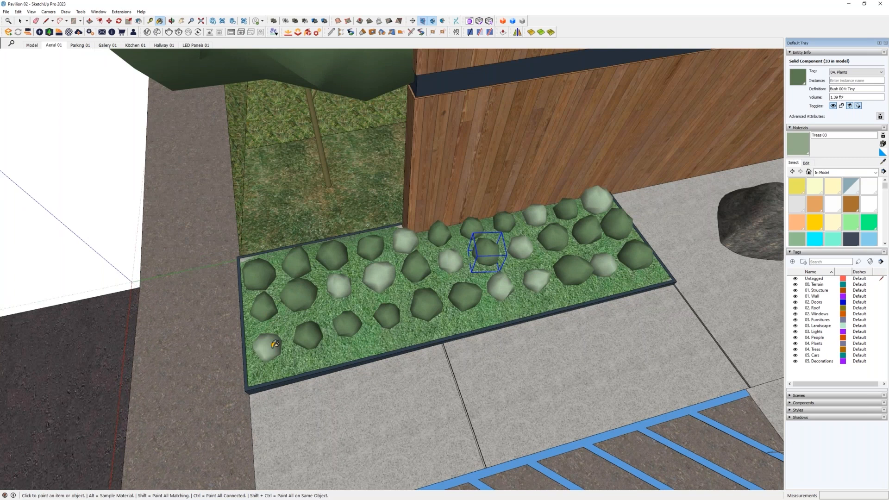
pyautogui.click(298, 258)
pyautogui.moveTo(465, 300); pyautogui.dragTo(442, 301, button='middle')
pyautogui.click(421, 308)
pyautogui.moveTo(359, 335)
pyautogui.mouseDown(button='middle')
pyautogui.moveTo(457, 284)
pyautogui.moveTo(555, 152)
pyautogui.moveTo(572, 320)
pyautogui.moveTo(402, 270)
pyautogui.mouseUp(button='middle')
pyautogui.press('space')
pyautogui.hotkey('ctrl', 't')
# - Try painting the small trees at the lawn corner with Trees 02 sampled from the dark green tree
pyautogui.scroll(-5, 467, 301)
pyautogui.scroll(-5, 401, 270)
pyautogui.moveTo(617, 405)
pyautogui.keyDown('shift'); pyautogui.mouseDown(button='middle')
pyautogui.moveTo(370, 292)
pyautogui.moveTo(148, 230)
pyautogui.moveTo(399, 236)
pyautogui.moveTo(422, 274)
pyautogui.mouseUp(button='middle'); pyautogui.keyUp('shift')
pyautogui.scroll(3, 370, 292)
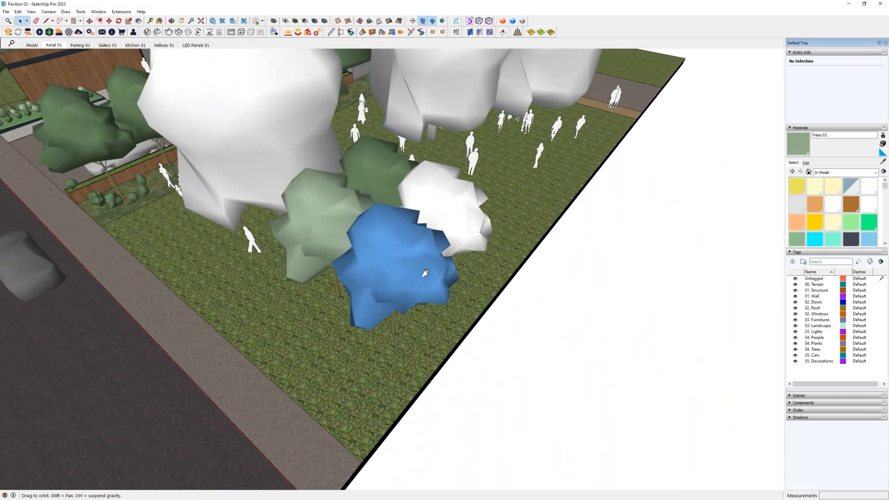
pyautogui.press('b')
pyautogui.keyDown('alt'); pyautogui.click(380, 175); pyautogui.keyUp('alt')
pyautogui.click(307, 198)
pyautogui.click(454, 208)
pyautogui.moveTo(376, 248)
pyautogui.mouseDown(button='middle')
pyautogui.moveTo(334, 178)
pyautogui.moveTo(250, 147)
pyautogui.moveTo(325, 220)
pyautogui.moveTo(319, 227)
pyautogui.moveTo(359, 254)
pyautogui.moveTo(504, 104)
pyautogui.moveTo(393, 232)
pyautogui.moveTo(385, 258)
pyautogui.moveTo(396, 227)
pyautogui.mouseUp(button='middle')
pyautogui.hotkey('ctrl', 'z')
pyautogui.hotkey('ctrl', 'z')
pyautogui.press('space')
# - Open the blue tree component, inspect the material on its trunk and leave the component
pyautogui.click(384, 258)
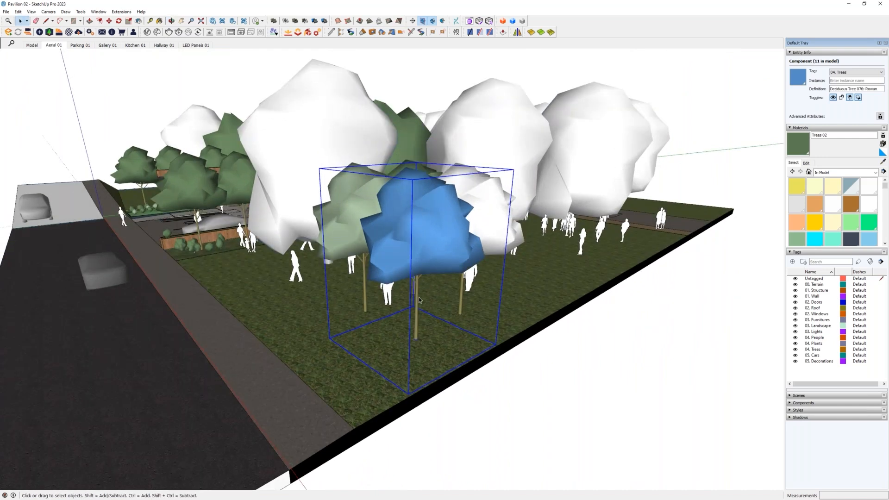
pyautogui.scroll(2, 418, 291)
pyautogui.scroll(3, 417, 291)
pyautogui.scroll(-2, 418, 290)
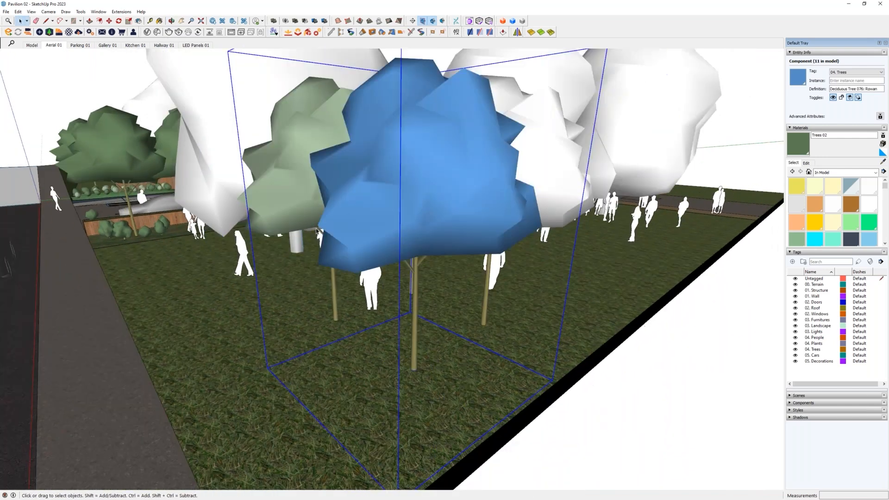
pyautogui.moveTo(422, 262); pyautogui.dragTo(486, 189, button='middle')
pyautogui.doubleClick(437, 249)
pyautogui.scroll(3, 437, 249)
pyautogui.click(438, 271)
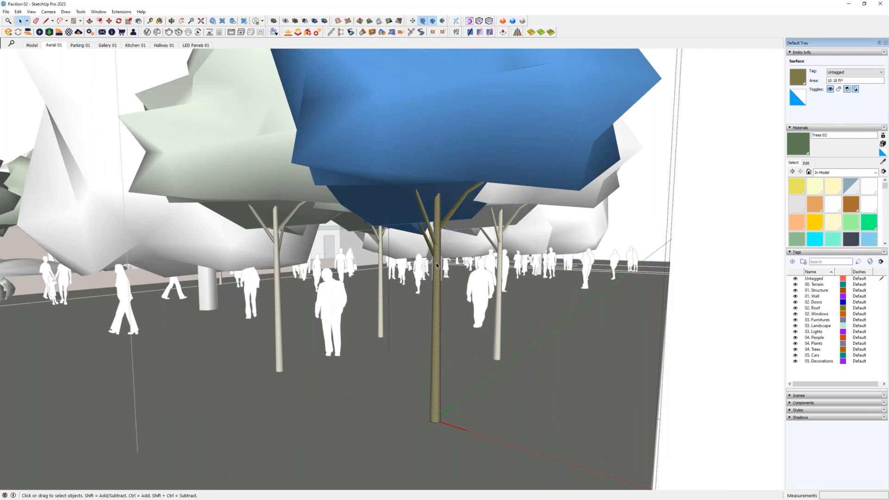
pyautogui.scroll(-2, 436, 263)
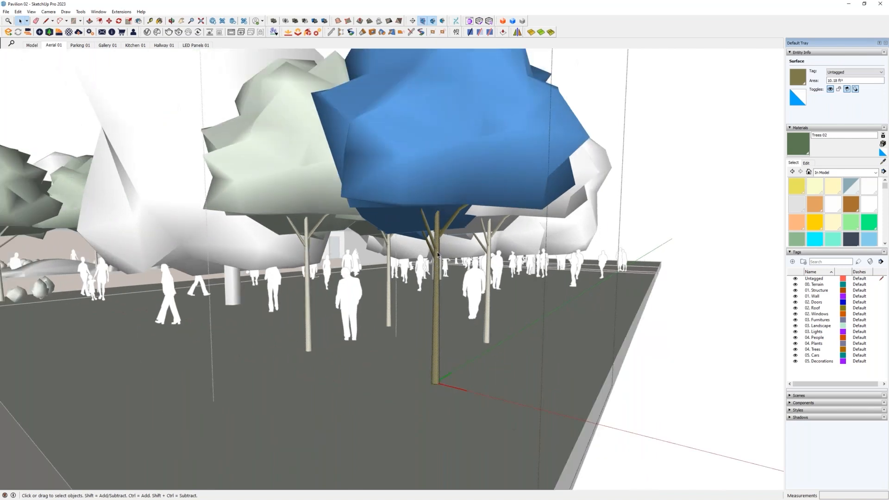
pyautogui.moveTo(439, 264); pyautogui.dragTo(242, 145, button='middle')
pyautogui.moveTo(329, 209); pyautogui.dragTo(381, 239, button='middle')
pyautogui.press('Escape')
# - Strip the materials from the blue tree with the Material Tools command Remove From Selection
pyautogui.click(382, 238)
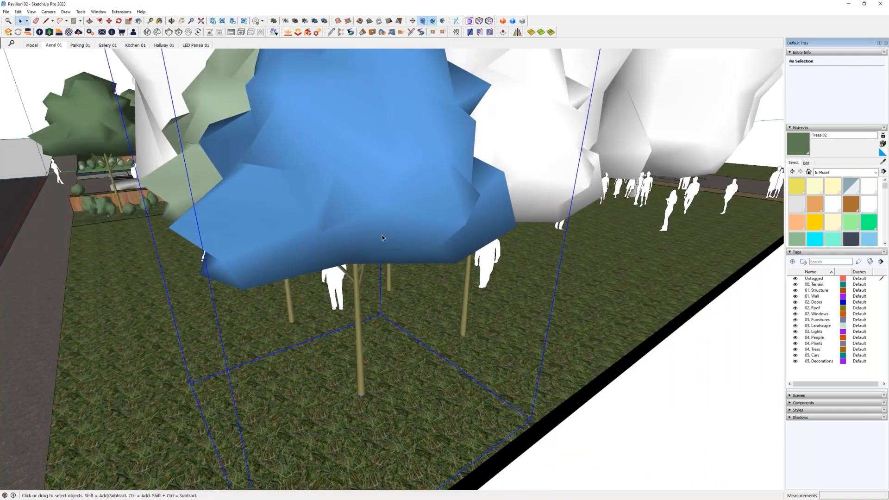
pyautogui.click(122, 11)
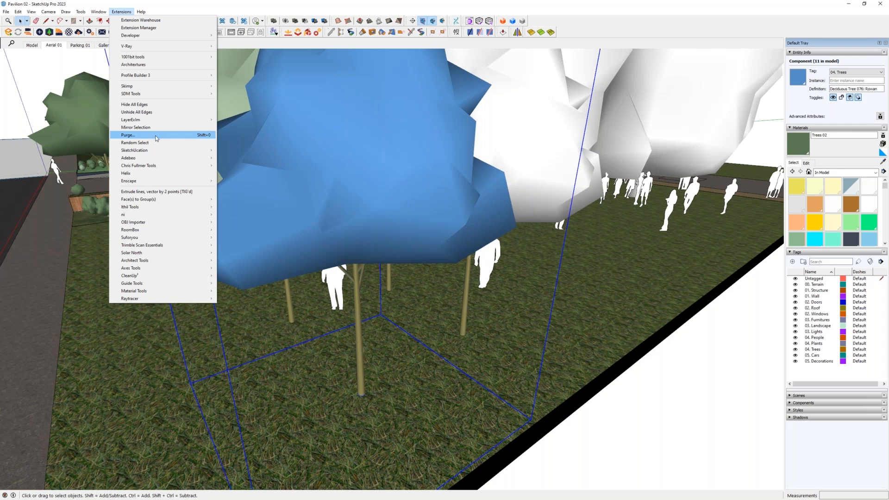
pyautogui.moveTo(186, 292)
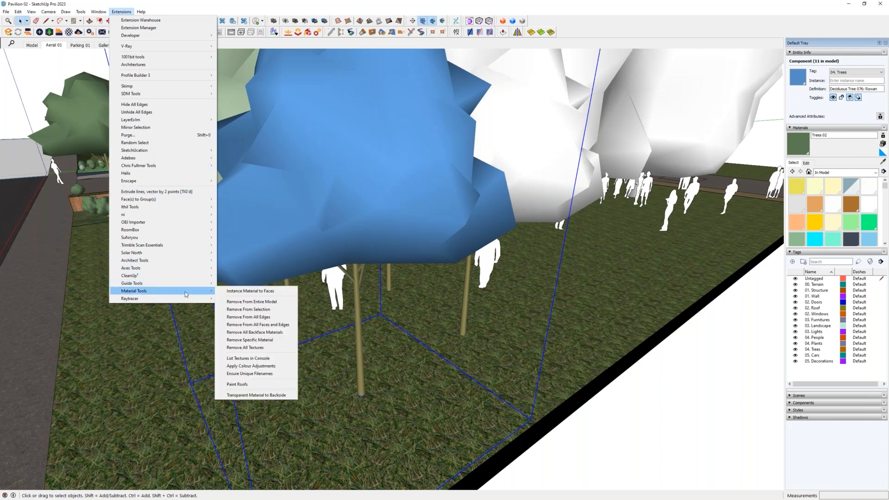
pyautogui.click(268, 310)
pyautogui.moveTo(415, 361)
pyautogui.mouseDown(button='middle')
pyautogui.moveTo(463, 277)
pyautogui.moveTo(526, 247)
pyautogui.moveTo(443, 296)
pyautogui.moveTo(492, 282)
pyautogui.mouseUp(button='middle')
pyautogui.scroll(-3, 442, 296)
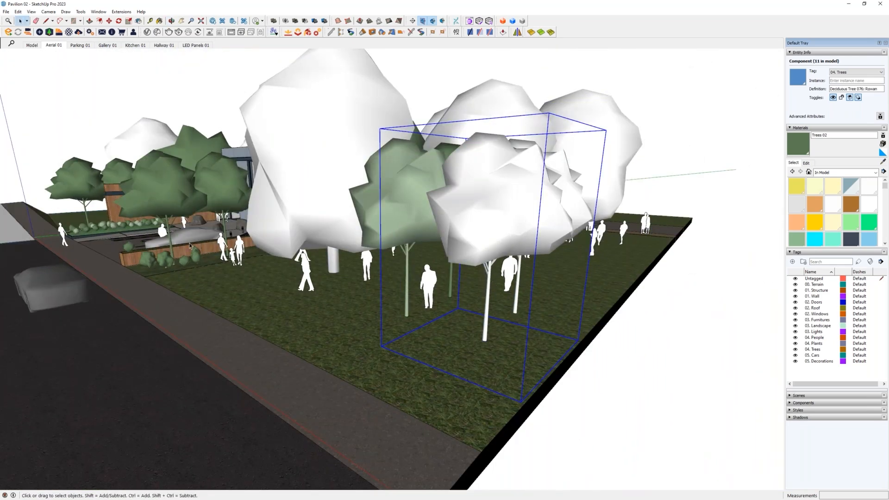
# - Sample the Tree Trunk material from a bush by the wooden planter and paint the trunk and branches inside the stripped tree component
pyautogui.scroll(15, 201, 229)
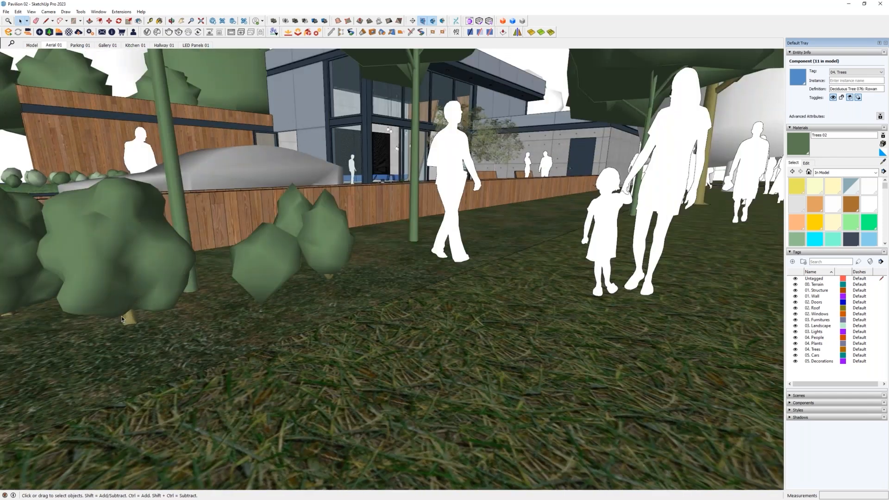
pyautogui.scroll(1, 122, 318)
pyautogui.press('b')
pyautogui.keyDown('alt'); pyautogui.click(130, 320); pyautogui.keyUp('alt')
pyautogui.scroll(-12, 131, 318)
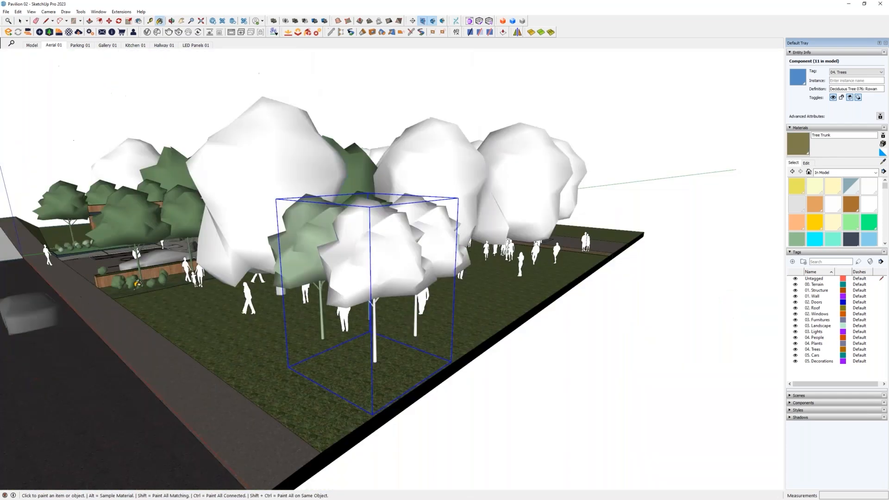
pyautogui.press('space')
pyautogui.press('b')
pyautogui.scroll(10, 320, 292)
pyautogui.click(326, 298)
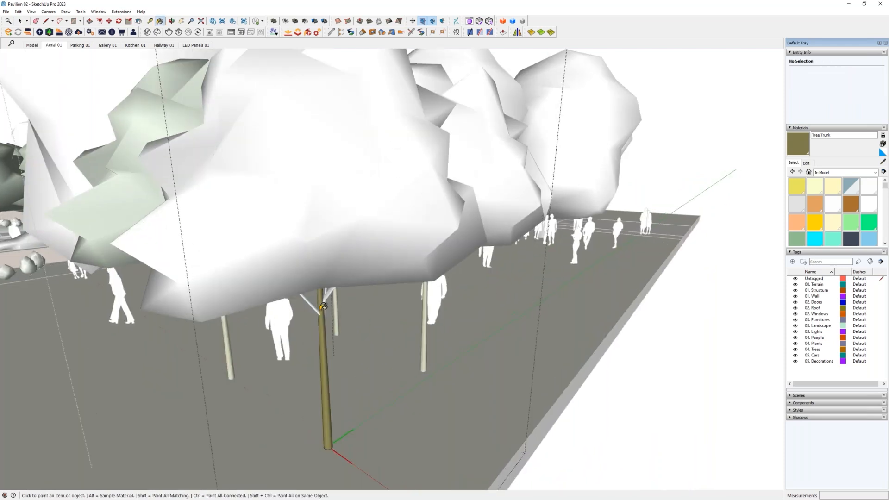
pyautogui.scroll(3, 326, 298)
pyautogui.scroll(1, 326, 298)
pyautogui.click(333, 286)
pyautogui.click(290, 292)
pyautogui.click(330, 255)
pyautogui.press('space')
pyautogui.press('Escape')
# - Sample Trees 02 and paint the white small trees at the lawn corner with it
pyautogui.scroll(-12, 329, 277)
pyautogui.moveTo(329, 279)
pyautogui.mouseDown(button='middle')
pyautogui.moveTo(324, 246)
pyautogui.moveTo(331, 273)
pyautogui.moveTo(366, 304)
pyautogui.moveTo(370, 344)
pyautogui.mouseUp(button='middle')
pyautogui.press('b')
pyautogui.keyDown('alt'); pyautogui.click(338, 210); pyautogui.keyUp('alt')
pyautogui.click(350, 279)
pyautogui.click(366, 271)
# - Select all active instances of the large white European beech tree and paint them with Trees 02
pyautogui.rightClick(381, 265)
pyautogui.moveTo(423, 269)
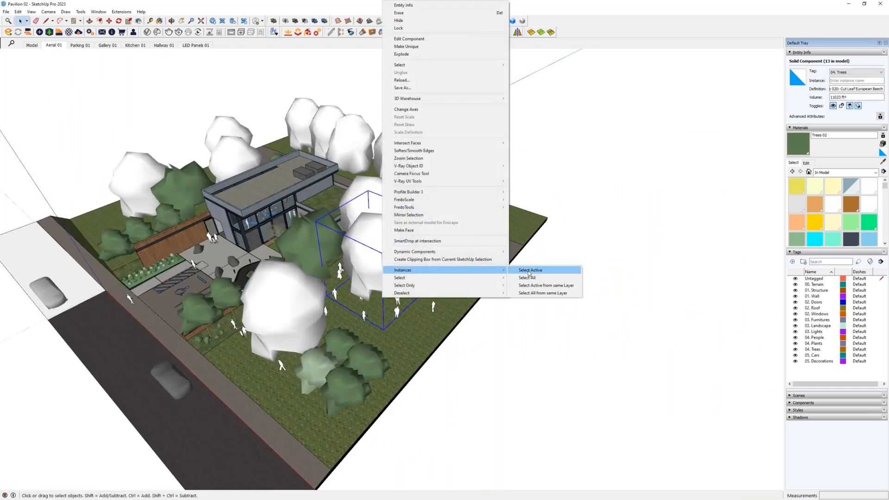
pyautogui.click(518, 270)
pyautogui.moveTo(391, 280); pyautogui.dragTo(399, 285, button='middle')
pyautogui.scroll(2, 407, 287)
pyautogui.press('b')
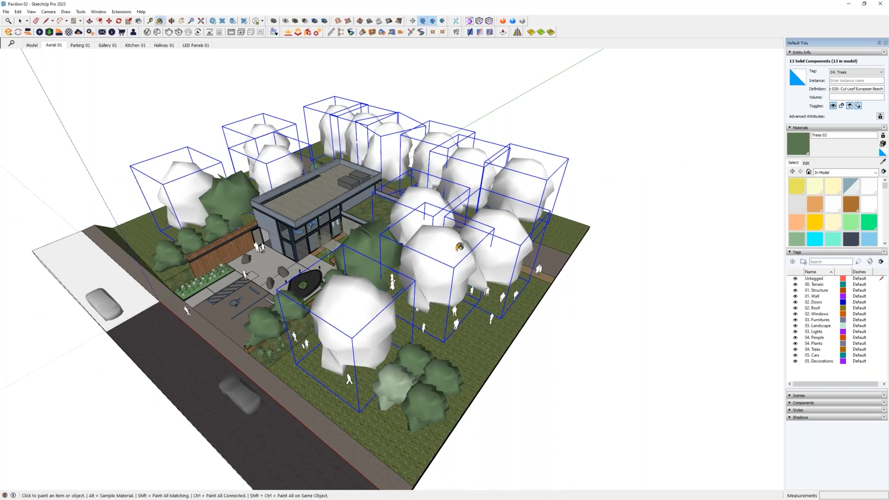
pyautogui.click(424, 290)
# - Randomly scale and rotate the selected beech trees about their axis, with scale factors 0.8 to 1 and rotation 0 to 360
pyautogui.click(122, 12)
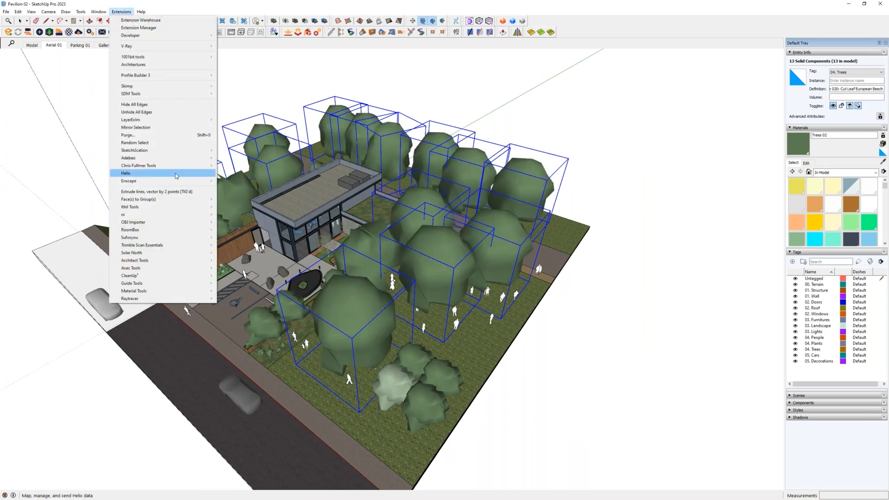
pyautogui.moveTo(185, 168)
pyautogui.moveTo(250, 178)
pyautogui.click(320, 184)
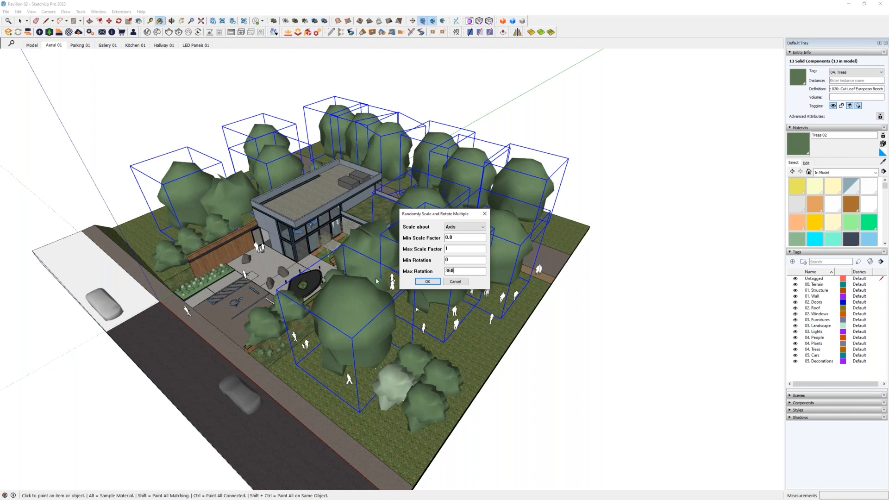
pyautogui.click(427, 282)
# - Start Enscape in a separate window for the pavilion model
pyautogui.moveTo(427, 282)
pyautogui.mouseDown(button='middle')
pyautogui.moveTo(448, 195)
pyautogui.moveTo(233, 201)
pyautogui.moveTo(254, 196)
pyautogui.mouseUp(button='middle')
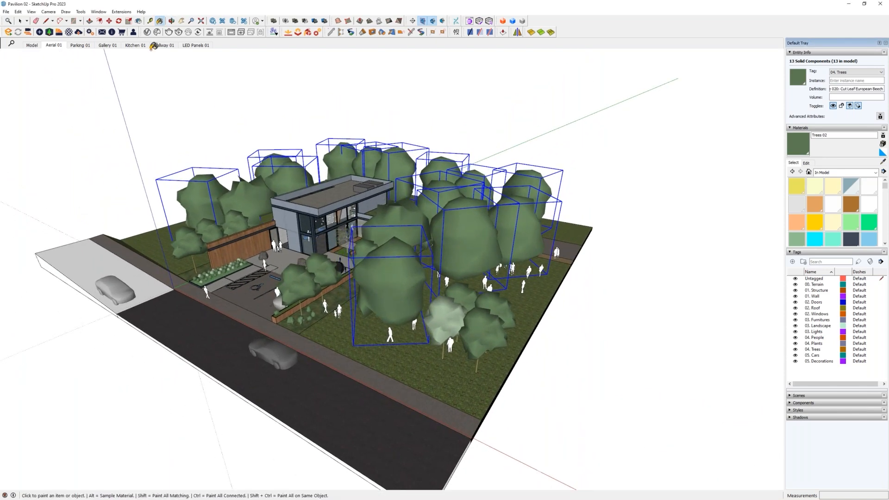
pyautogui.click(9, 32)
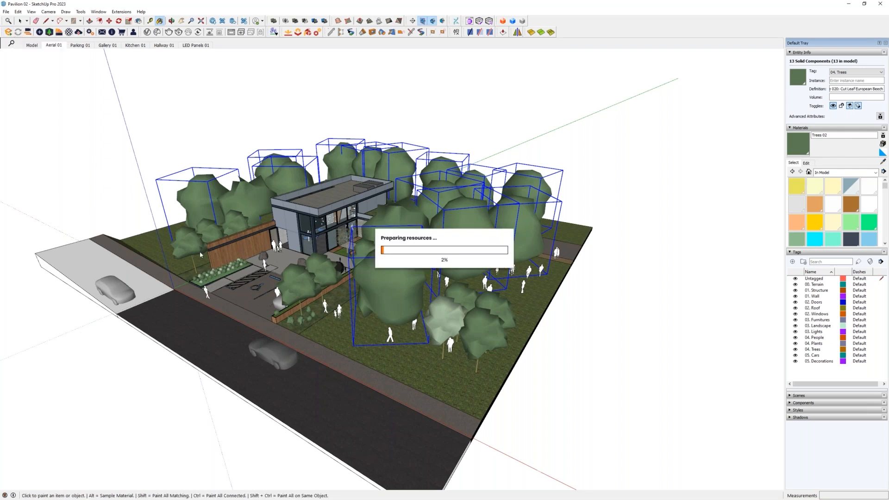
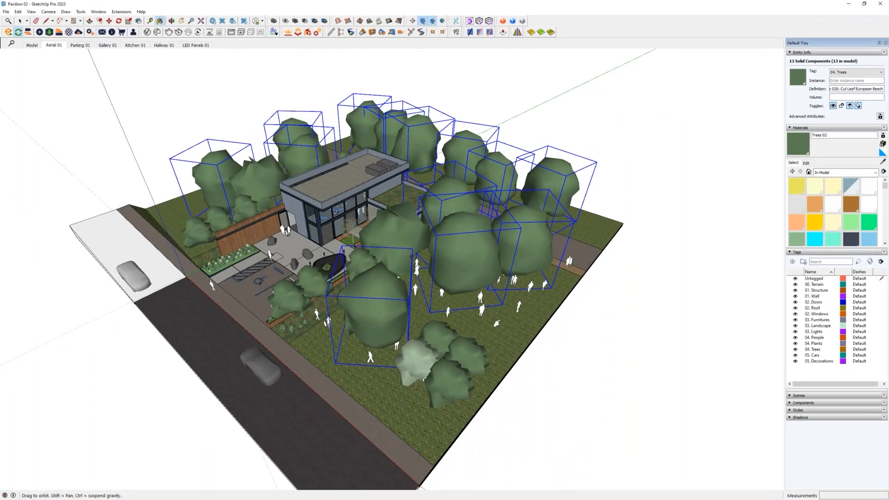
# - Synchronize the Enscape camera with the SketchUp view, framing the pavilion and its trees in both windows
pyautogui.keyDown('shift'); pyautogui.moveTo(536, 310); pyautogui.dragTo(487, 324, button='middle'); pyautogui.keyUp('shift')
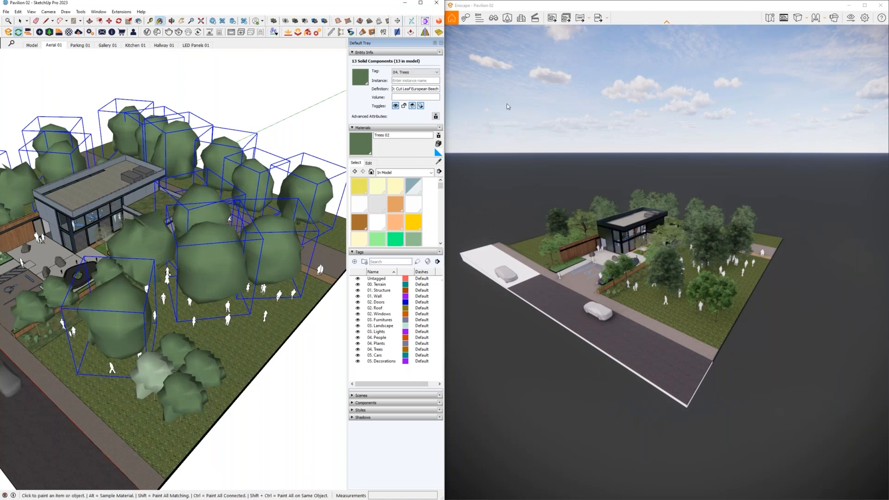
pyautogui.moveTo(167, 277)
pyautogui.keyDown('shift'); pyautogui.mouseDown(button='middle')
pyautogui.moveTo(257, 278)
pyautogui.moveTo(286, 291)
pyautogui.mouseUp(button='middle'); pyautogui.keyUp('shift')
pyautogui.click(28, 33)
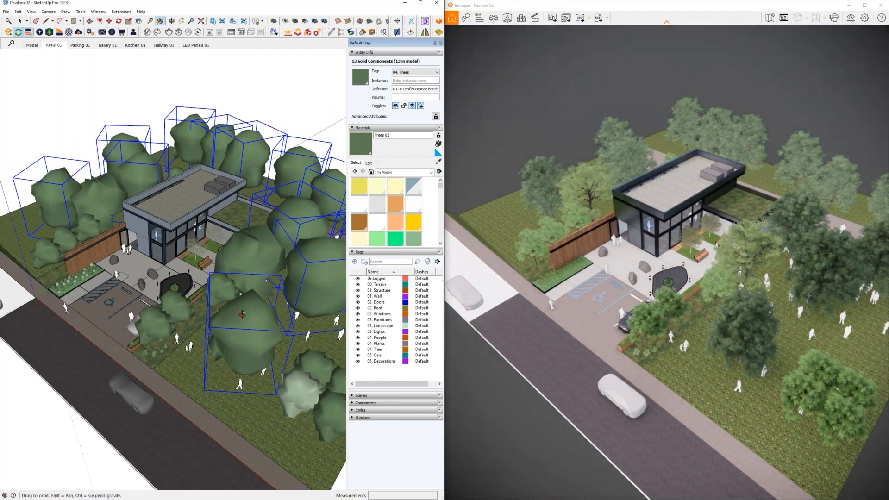
# - Inspect the rendered site, planter shrubs and small lawn trees from several angles, comparing their model proxies with the Enscape view
pyautogui.moveTo(241, 314); pyautogui.dragTo(235, 329, button='middle')
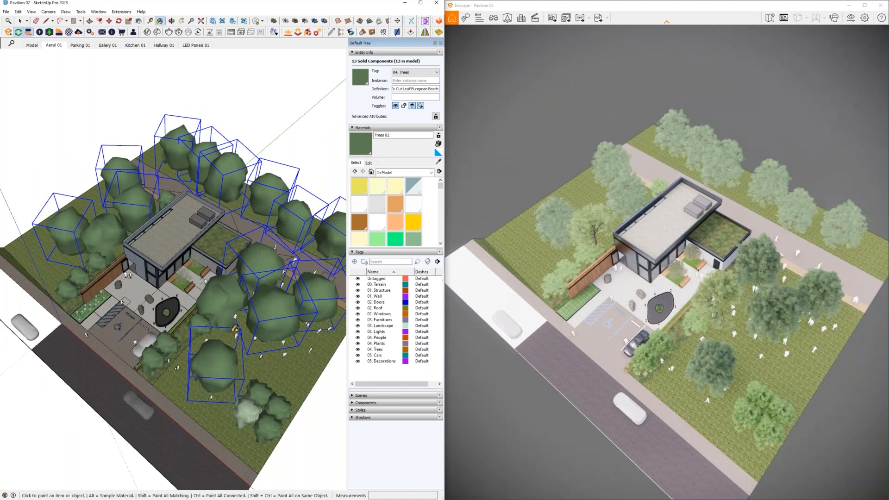
pyautogui.scroll(3, 235, 329)
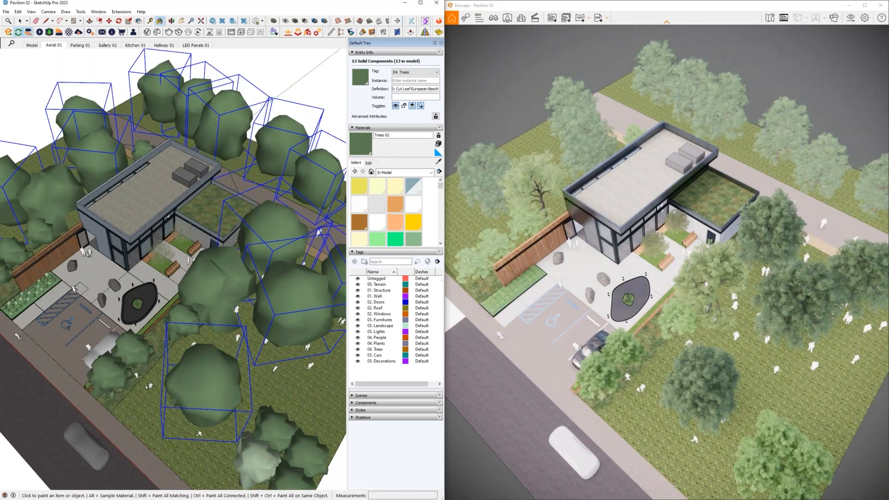
pyautogui.moveTo(175, 293); pyautogui.dragTo(175, 294, button='middle')
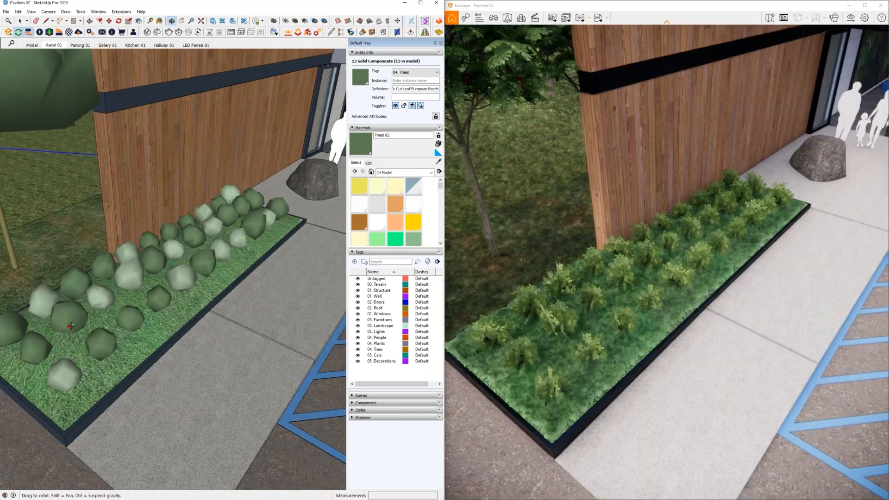
pyautogui.moveTo(71, 325); pyautogui.dragTo(55, 320, button='middle')
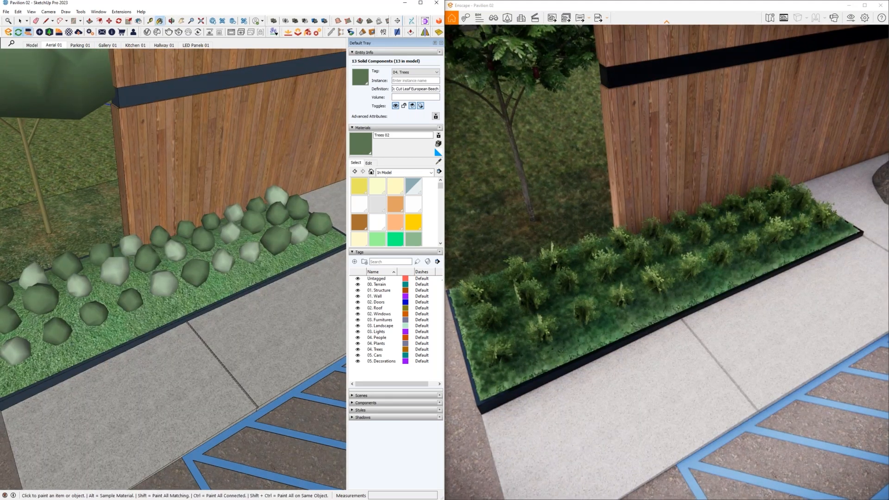
pyautogui.scroll(-3, 157, 282)
pyautogui.scroll(-5, 157, 282)
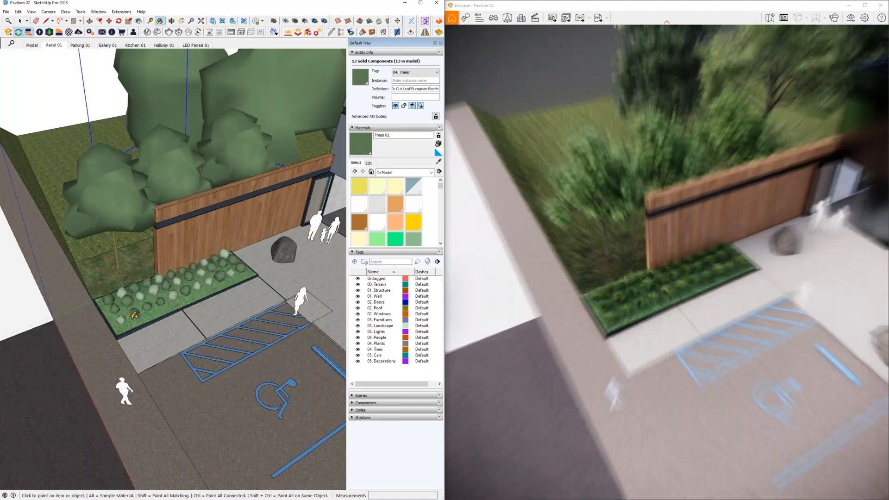
pyautogui.scroll(-5, 134, 315)
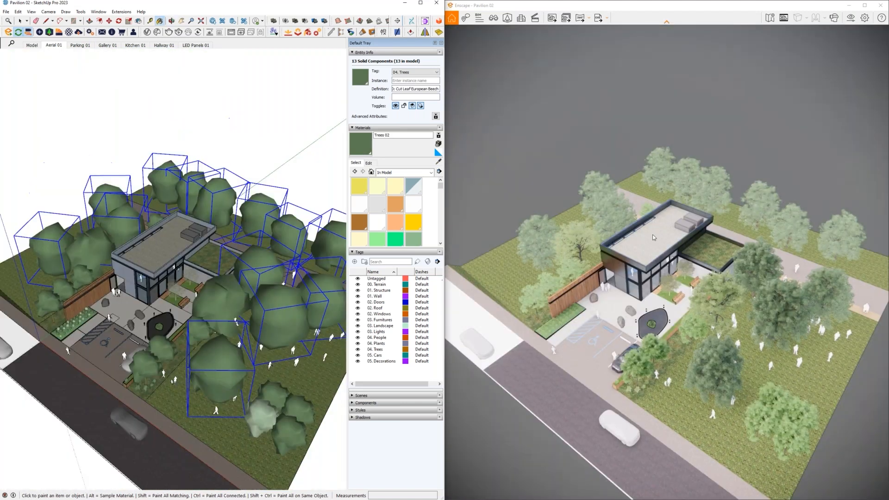
pyautogui.moveTo(190, 295); pyautogui.dragTo(201, 304, button='middle')
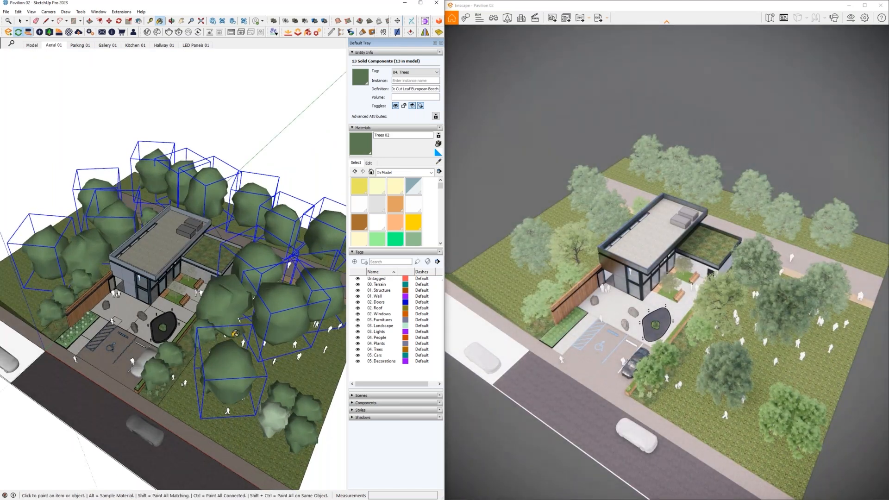
pyautogui.keyDown('shift'); pyautogui.moveTo(253, 332); pyautogui.dragTo(241, 315, button='middle'); pyautogui.keyUp('shift')
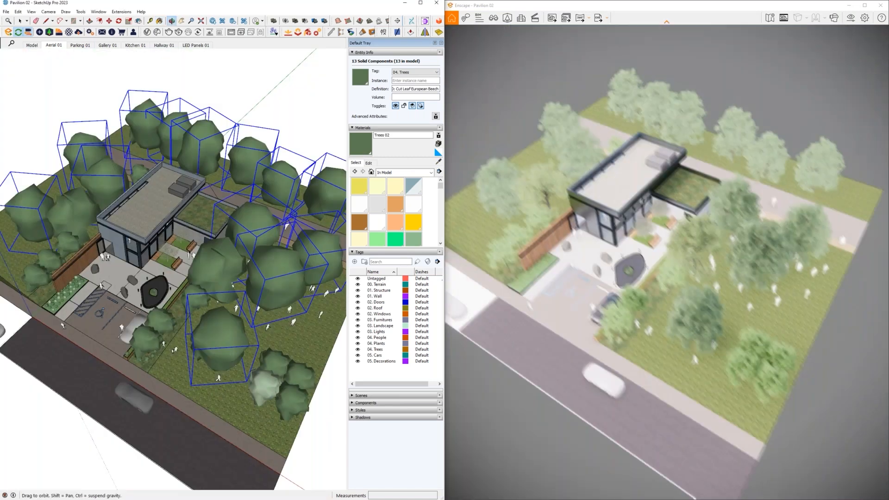
pyautogui.moveTo(230, 280); pyautogui.dragTo(208, 268, button='middle')
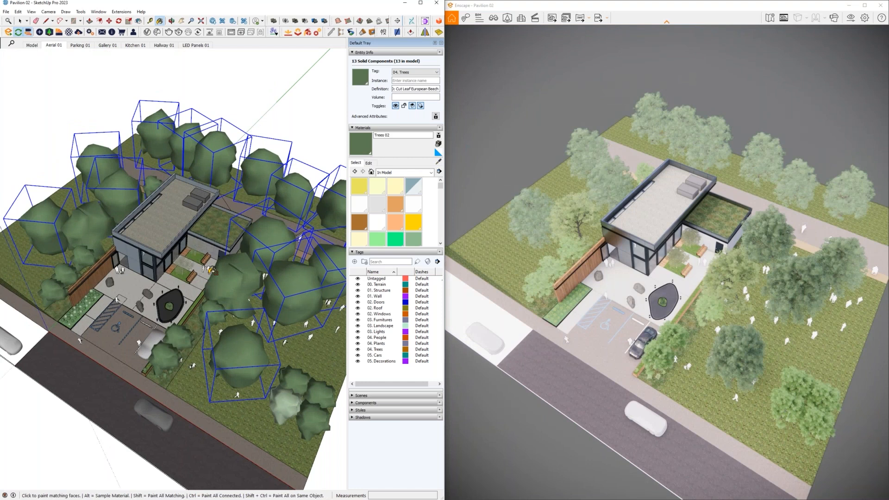
# - Hide the pavilion's roofs to expose the interior and bring the kitchen wall cabinets into close view
pyautogui.press('space')
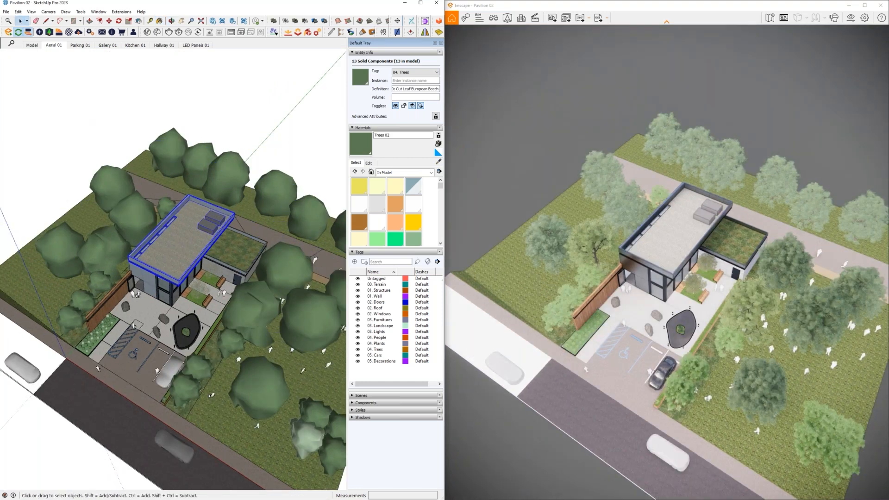
pyautogui.press('h')
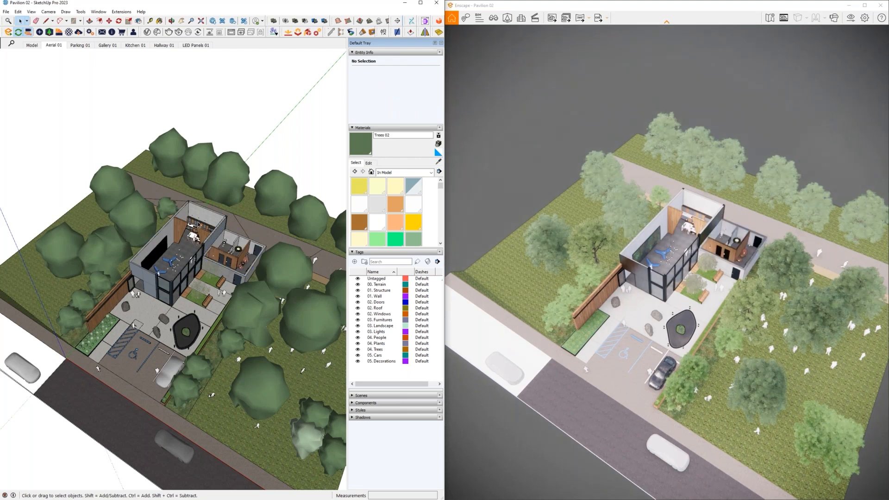
pyautogui.scroll(8, 199, 225)
pyautogui.scroll(7, 187, 219)
pyautogui.moveTo(188, 220); pyautogui.dragTo(206, 218, button='middle')
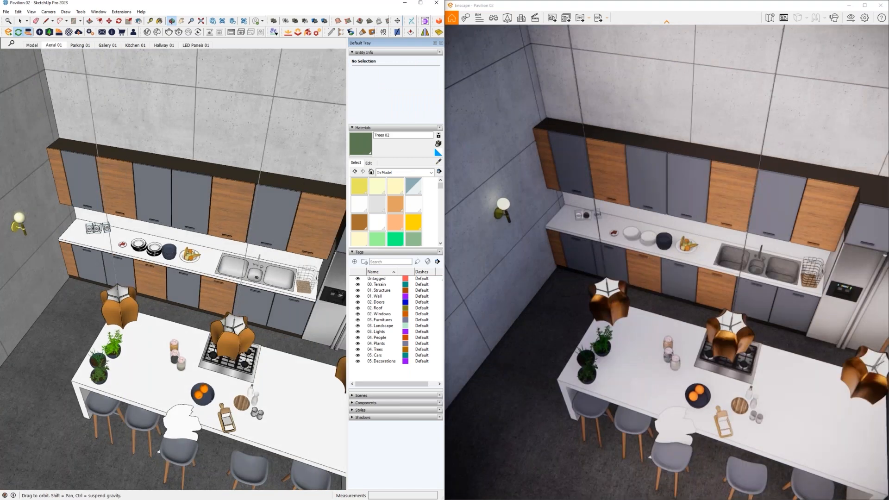
pyautogui.scroll(6, 201, 227)
pyautogui.scroll(-4, 155, 215)
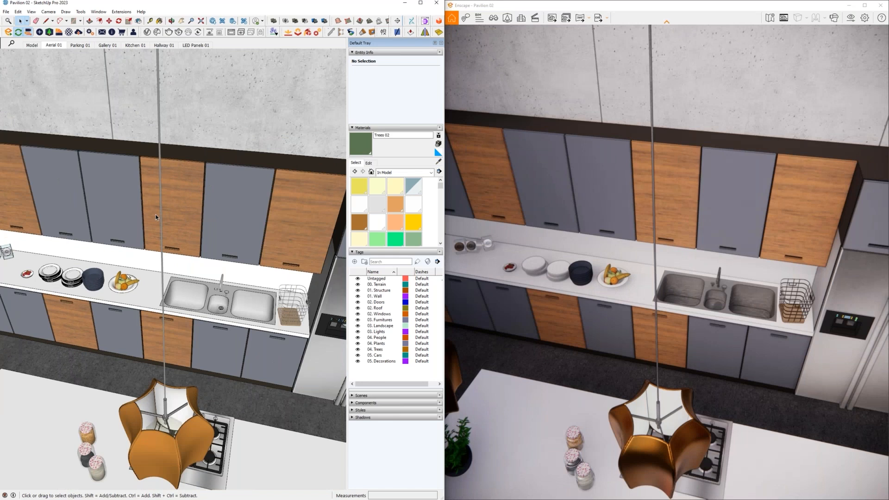
pyautogui.scroll(4, 156, 215)
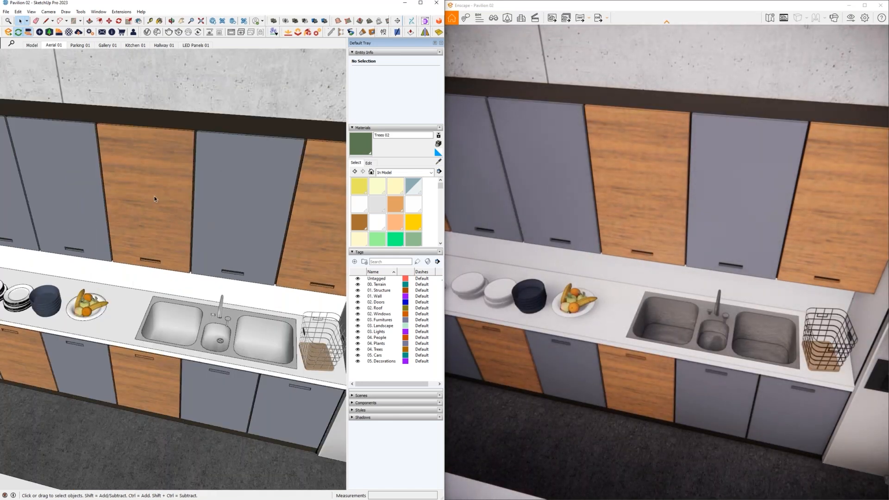
# - Import Wood 15 from the Wood category of the Enscape Material Library and close the library
pyautogui.click(69, 33)
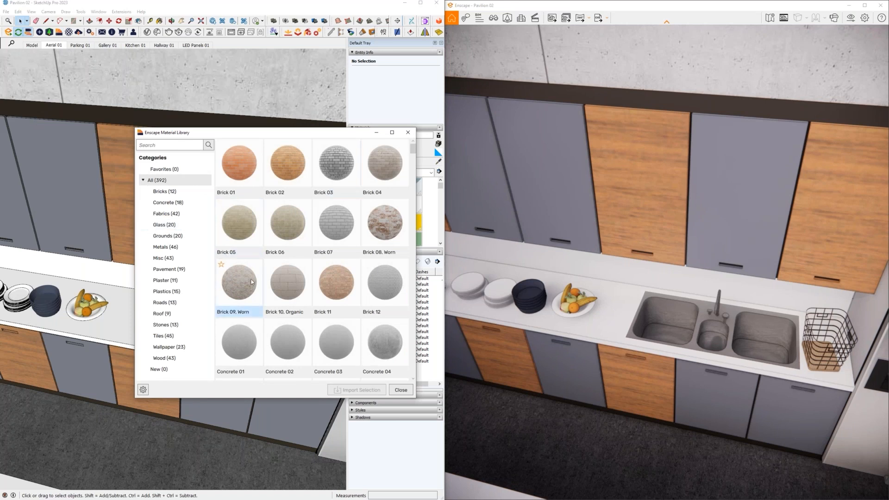
pyautogui.click(178, 357)
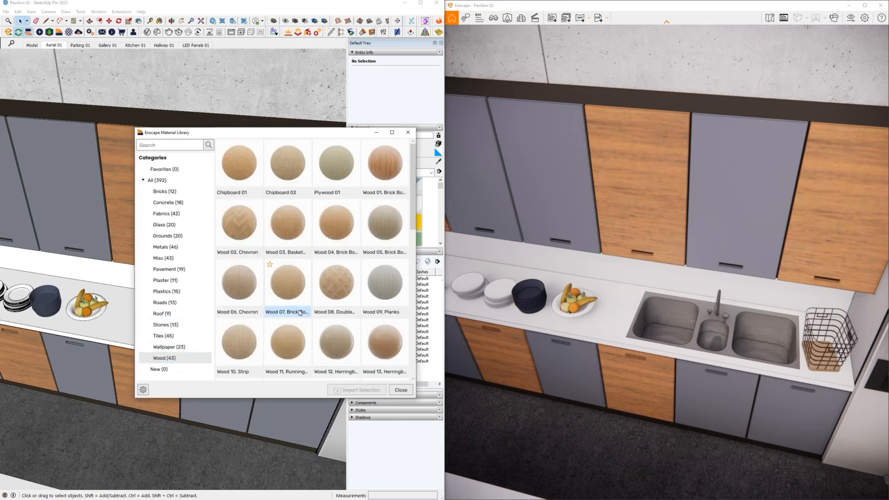
pyautogui.scroll(1, 306, 309)
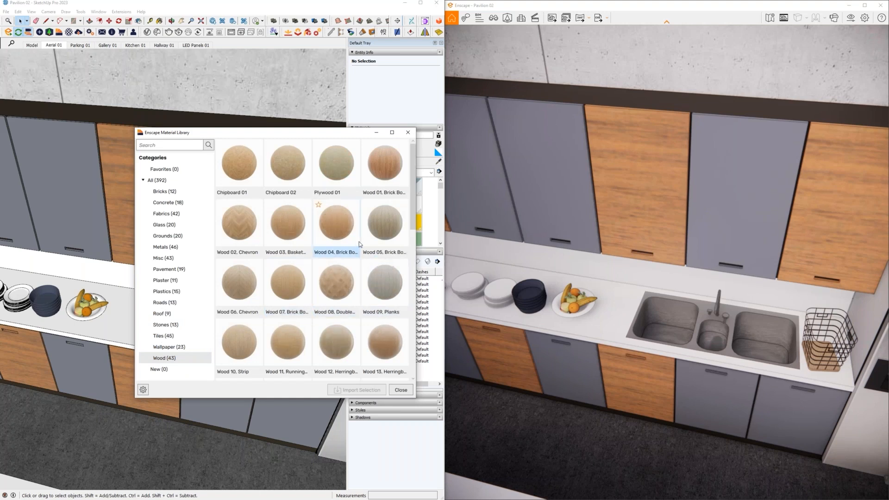
pyautogui.scroll(-2, 334, 288)
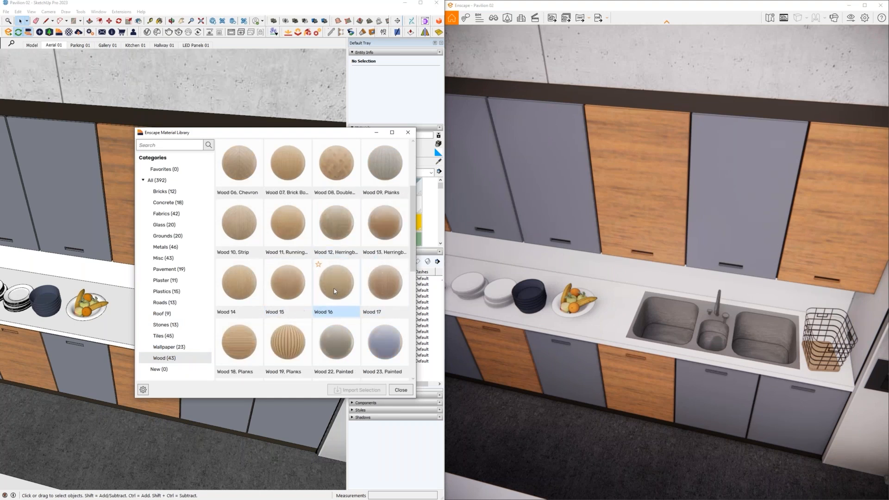
pyautogui.click(288, 289)
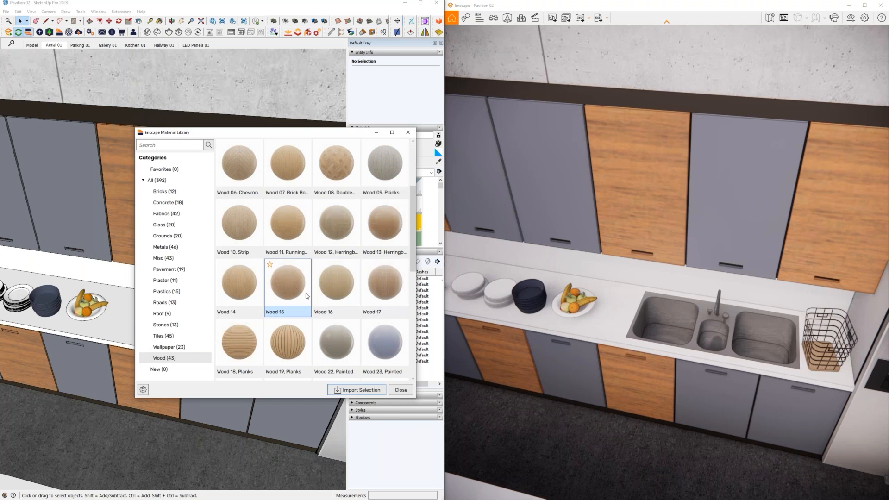
pyautogui.click(355, 390)
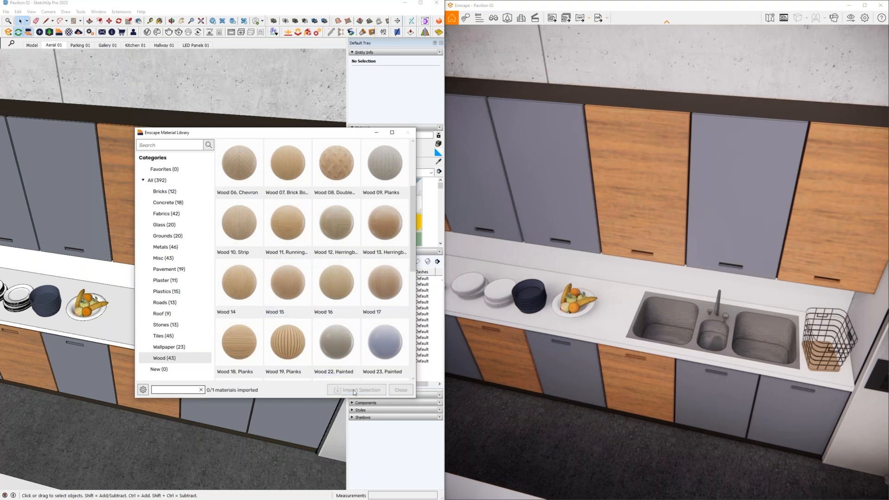
pyautogui.moveTo(307, 135); pyautogui.dragTo(172, 141)
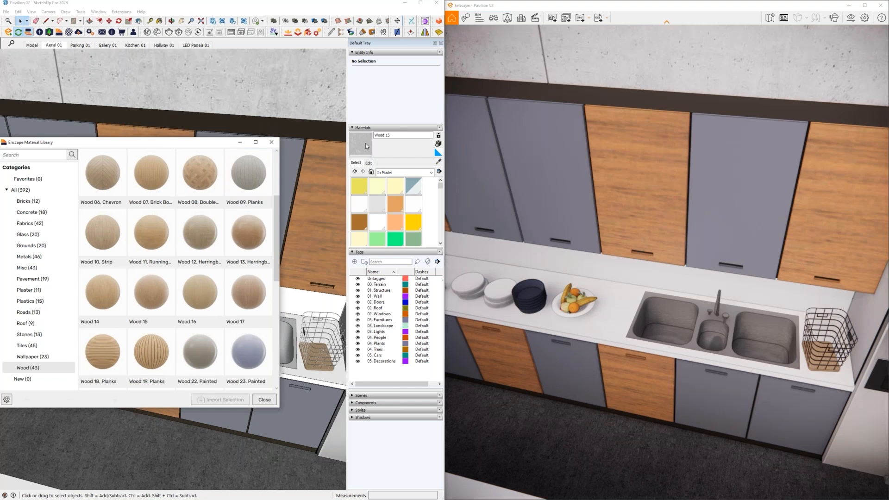
pyautogui.click(275, 146)
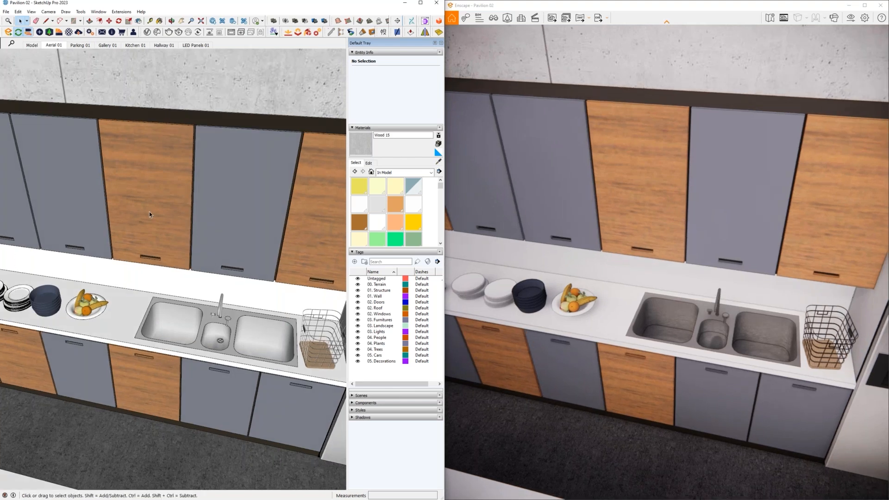
# - Open the upper kitchen cabinet group and paint the two wooden doors above the sink area with Wood 15
pyautogui.click(149, 211)
pyautogui.press('b')
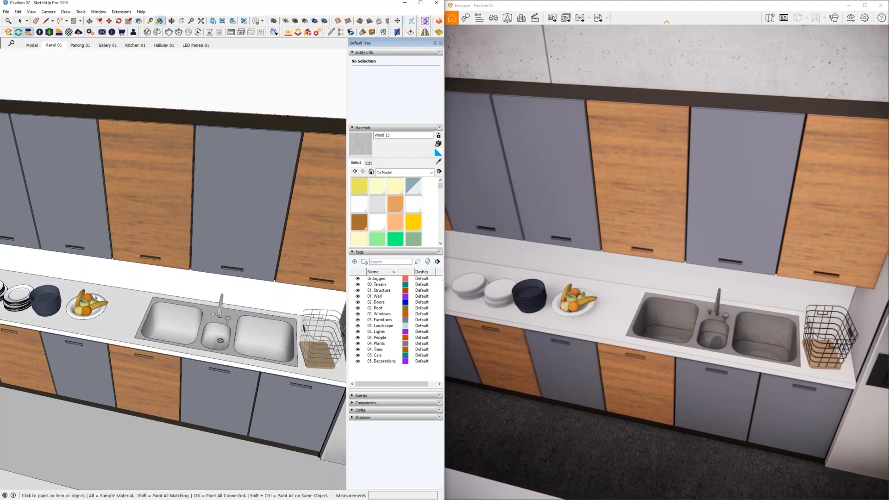
pyautogui.moveTo(166, 196)
pyautogui.mouseDown(button='middle')
pyautogui.moveTo(163, 175)
pyautogui.moveTo(161, 199)
pyautogui.mouseUp(button='middle')
pyautogui.press('space')
pyautogui.click(161, 199)
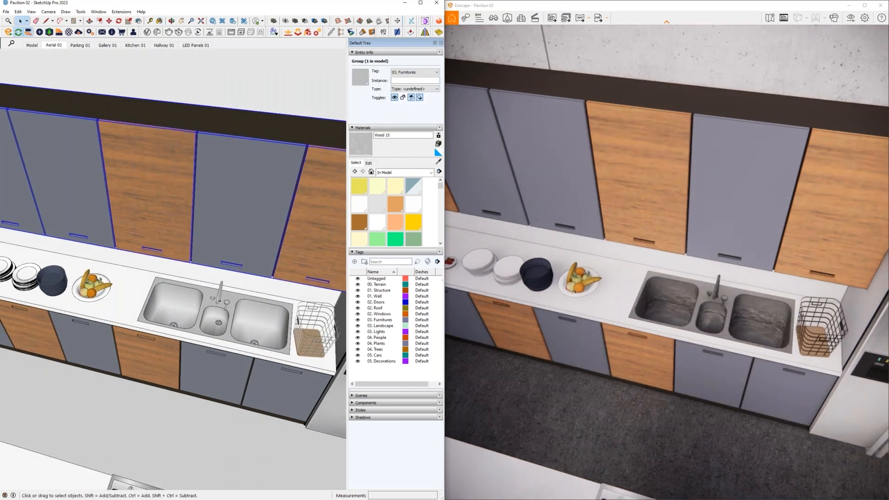
pyautogui.doubleClick(161, 199)
pyautogui.press('b')
pyautogui.click(161, 199)
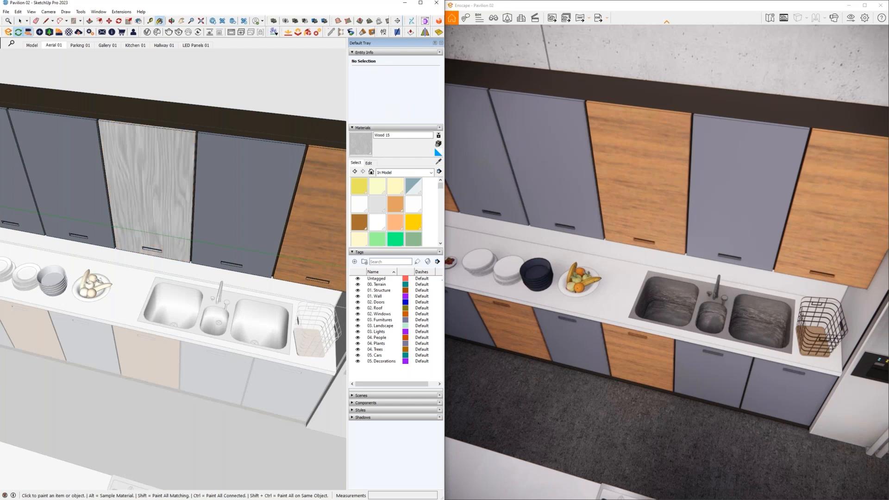
pyautogui.click(332, 218)
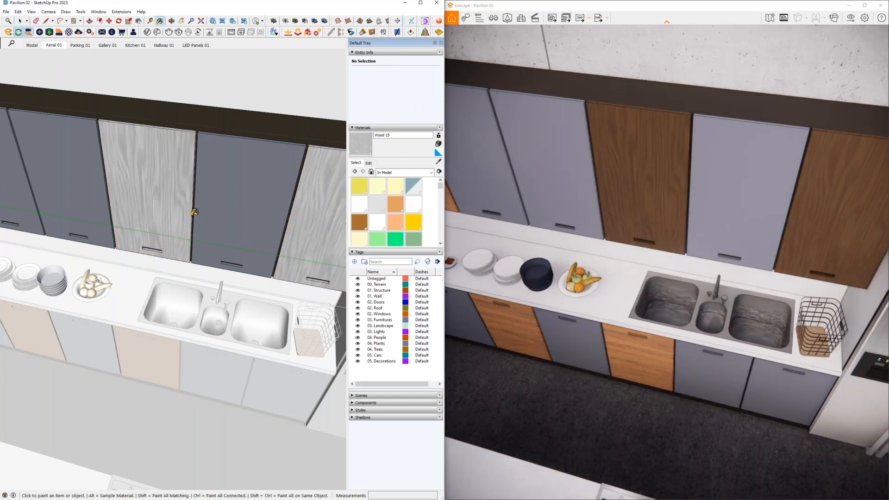
# - Open the lower kitchen cabinet group and paint its wooden fronts under the counter with Wood 15
pyautogui.moveTo(191, 211); pyautogui.dragTo(188, 212, button='middle')
pyautogui.press('space')
pyautogui.click(149, 338)
pyautogui.press('b')
pyautogui.press('space')
pyautogui.doubleClick(154, 357)
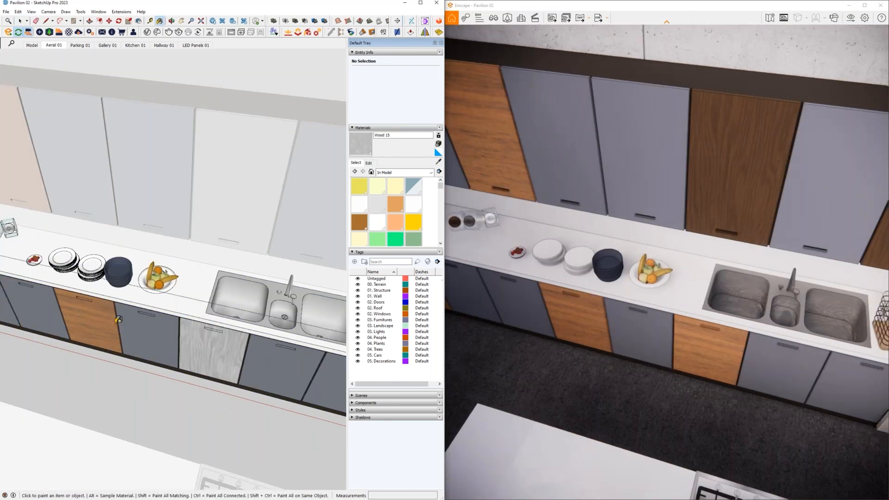
pyautogui.click(118, 319)
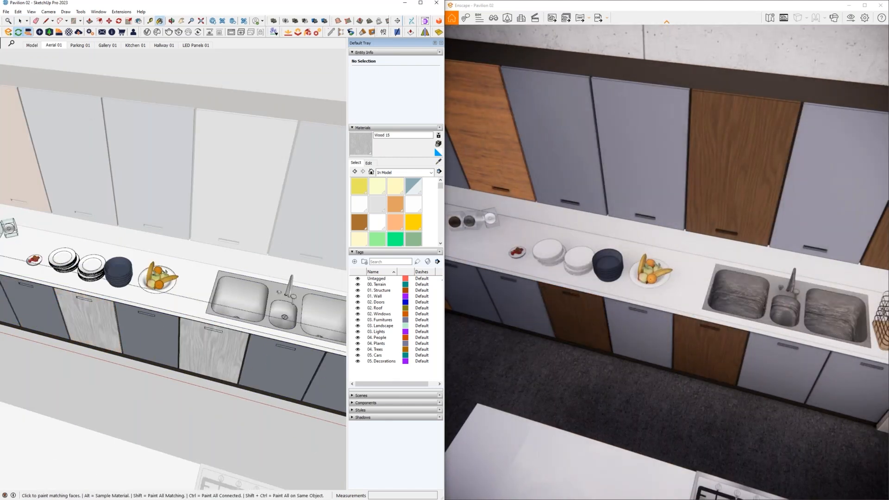
# - Restore the original wood on the two repainted lower cabinet fronts and leave the cabinet group
pyautogui.scroll(-6, 156, 326)
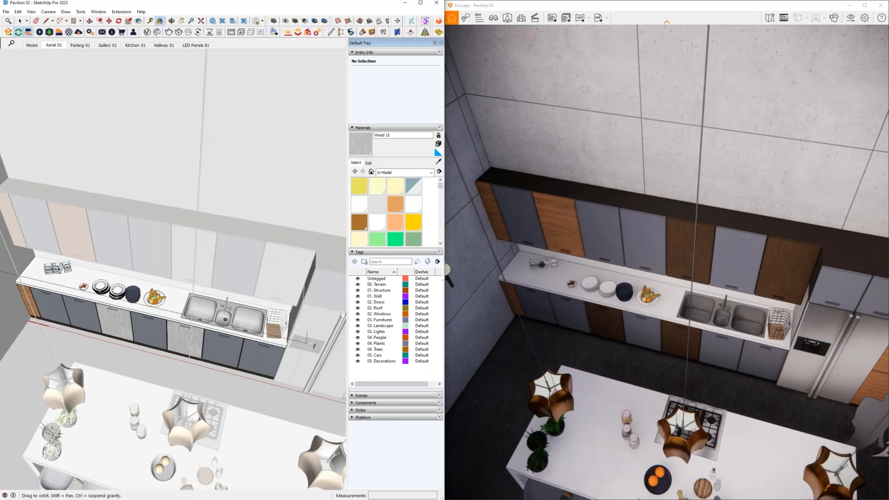
pyautogui.click(115, 315)
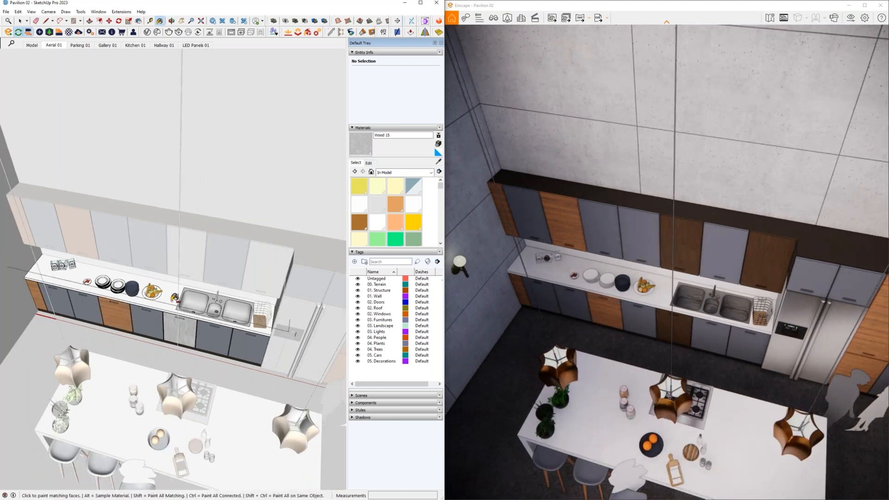
pyautogui.click(180, 329)
pyautogui.press('space')
pyautogui.press('Escape')
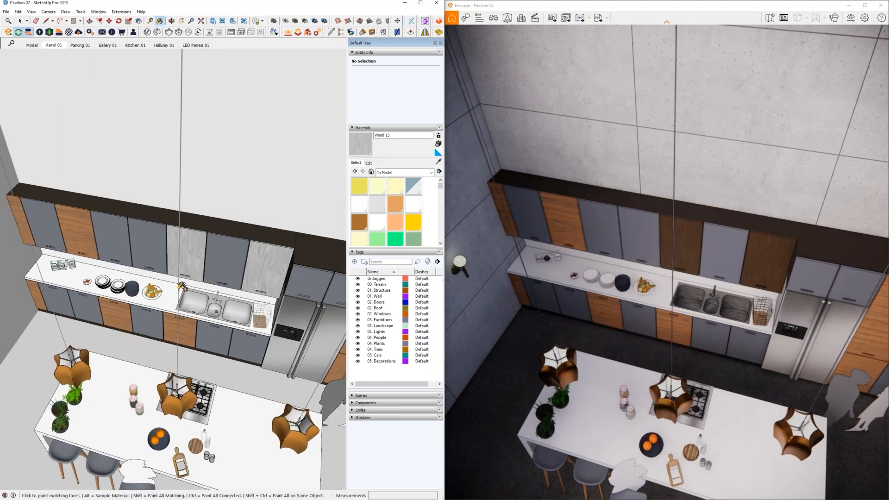
# - Open the upper kitchen cabinet group and recolour Wood 15 dark brown, with hue 23, low saturation and luminance 34
pyautogui.doubleClick(193, 260)
pyautogui.press('b')
pyautogui.scroll(5, 196, 256)
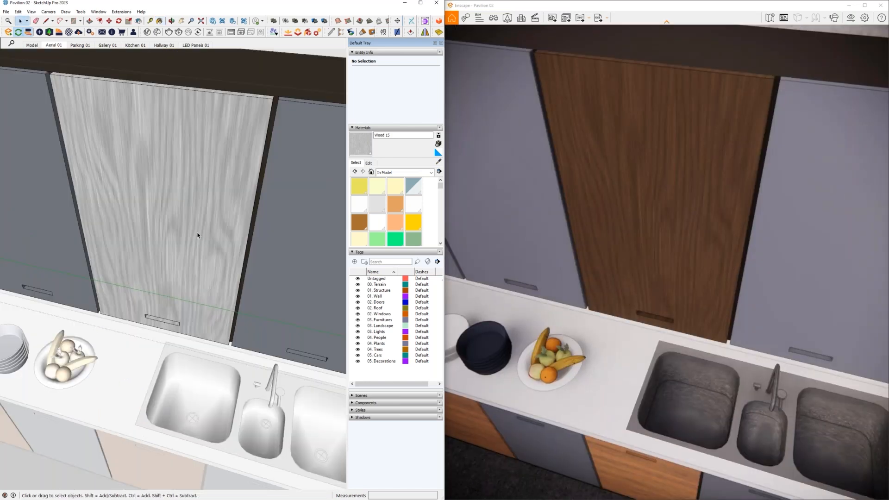
pyautogui.click(369, 163)
pyautogui.click(382, 209)
pyautogui.click(378, 190)
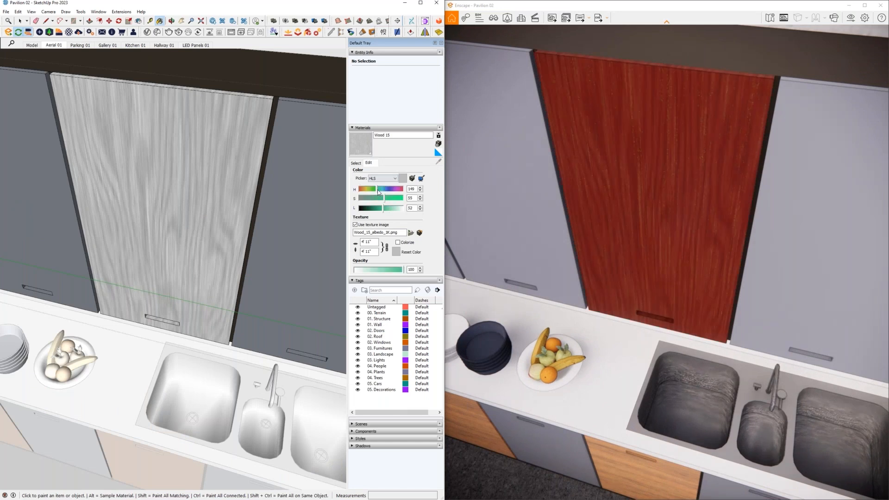
pyautogui.click(362, 189)
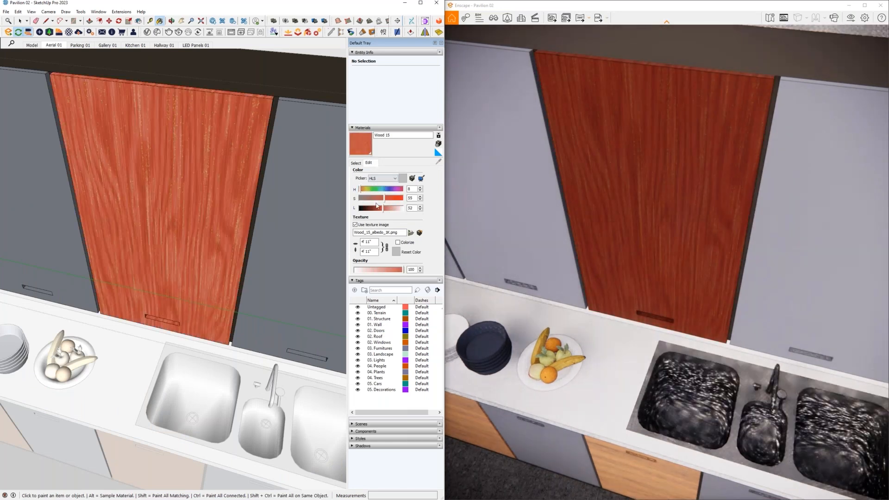
pyautogui.click(367, 199)
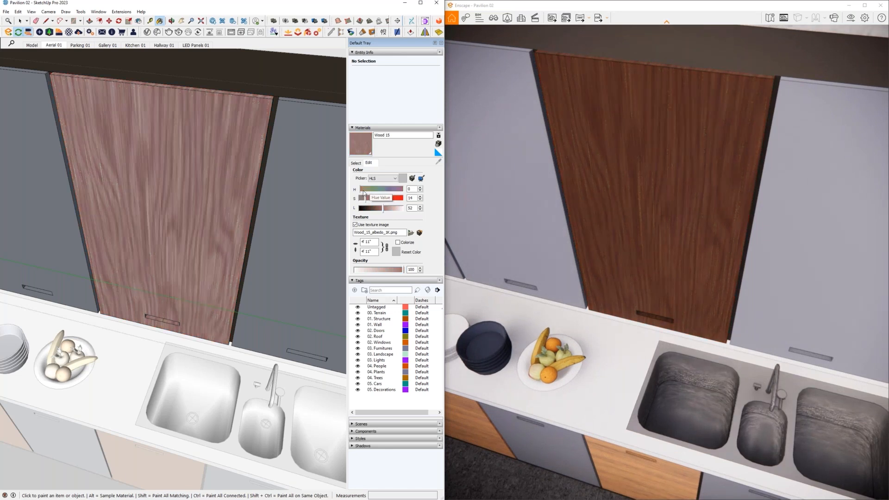
pyautogui.click(374, 208)
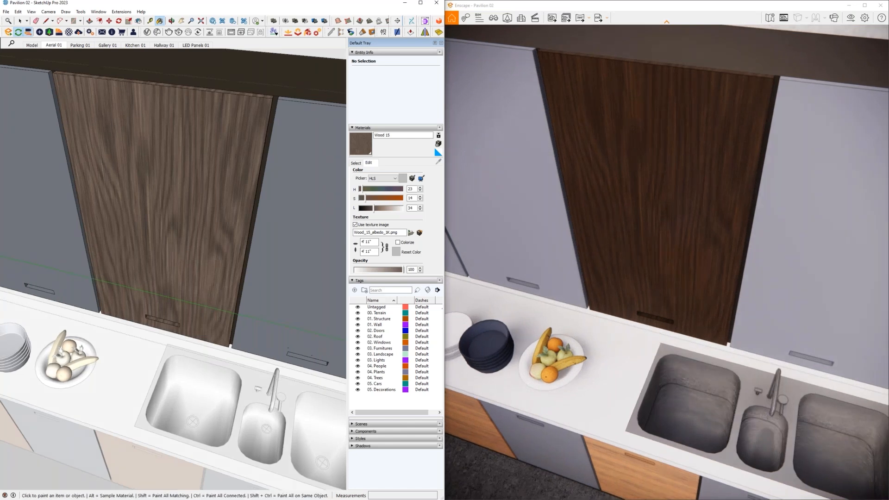
pyautogui.moveTo(176, 253); pyautogui.dragTo(237, 246, button='middle')
pyautogui.scroll(-5, 233, 243)
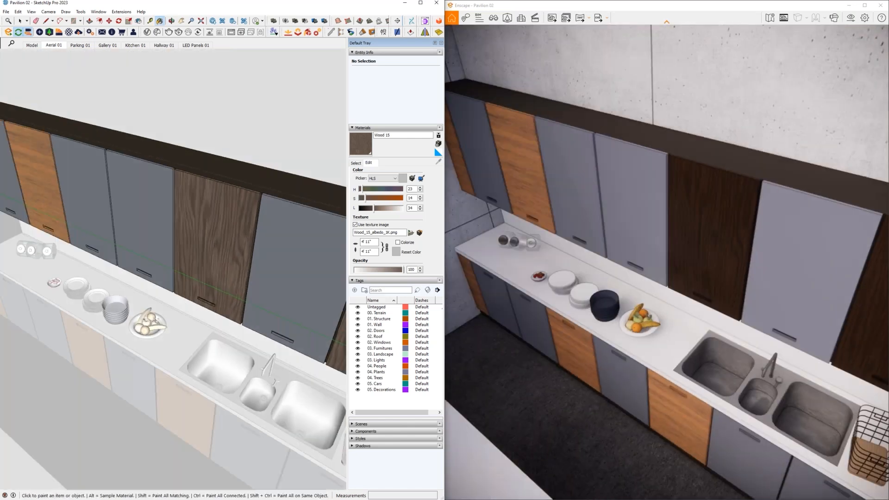
# - Replace Wood 02 with Wood 15 throughout the model using Material Replacer, sampling both woods from the upper cabinet doors
pyautogui.press('space')
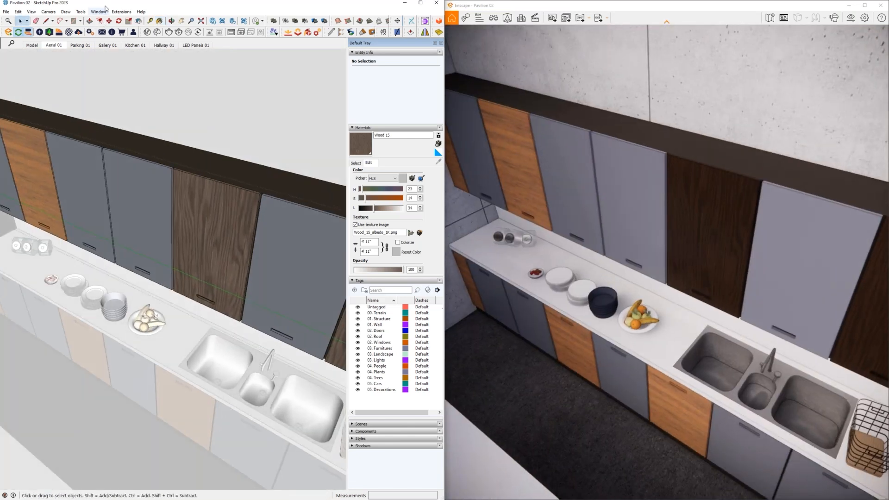
pyautogui.click(98, 11)
pyautogui.moveTo(121, 12)
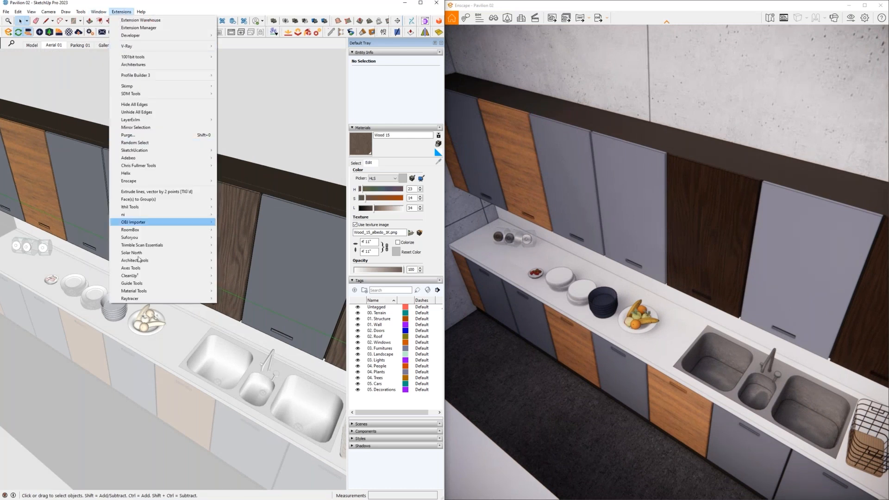
pyautogui.moveTo(145, 291)
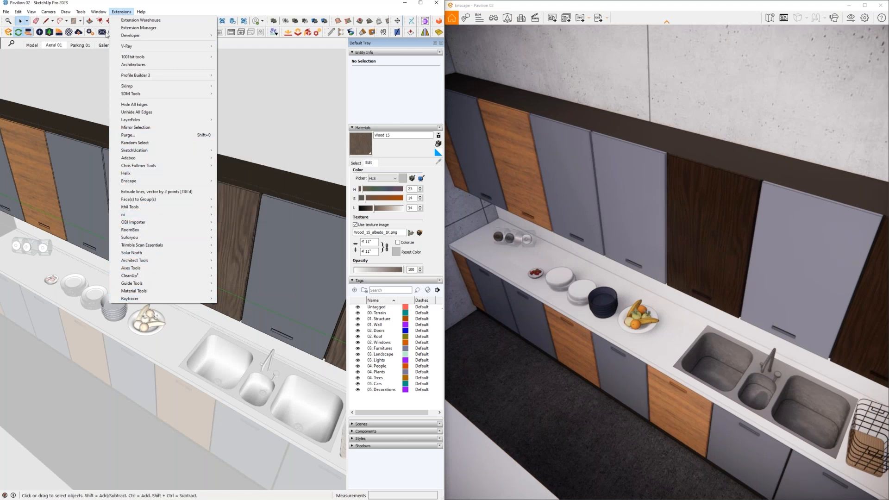
pyautogui.moveTo(82, 12)
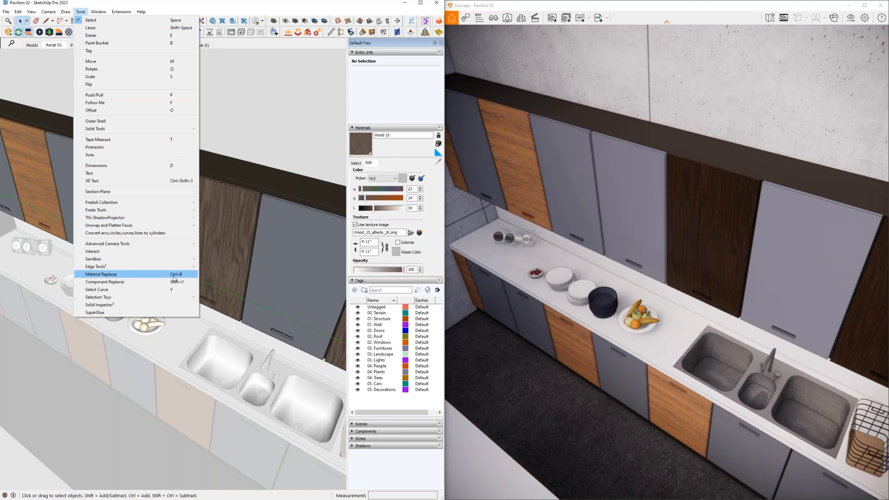
pyautogui.press('Return')
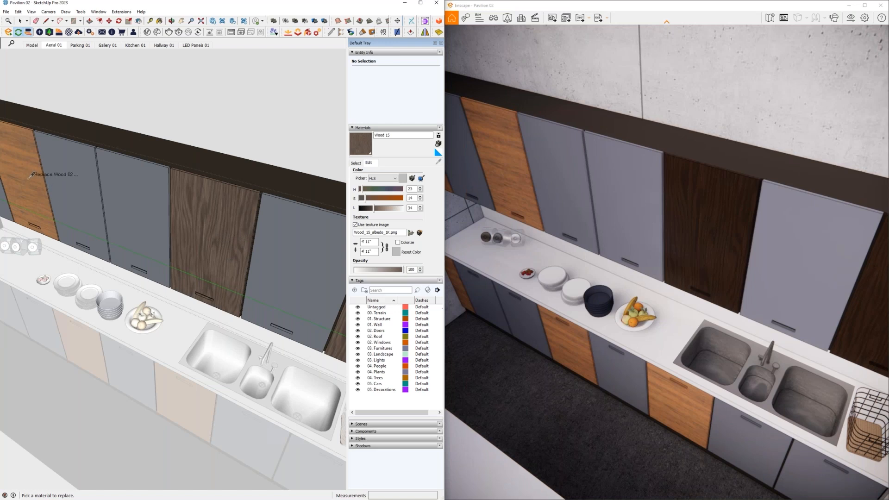
pyautogui.click(30, 178)
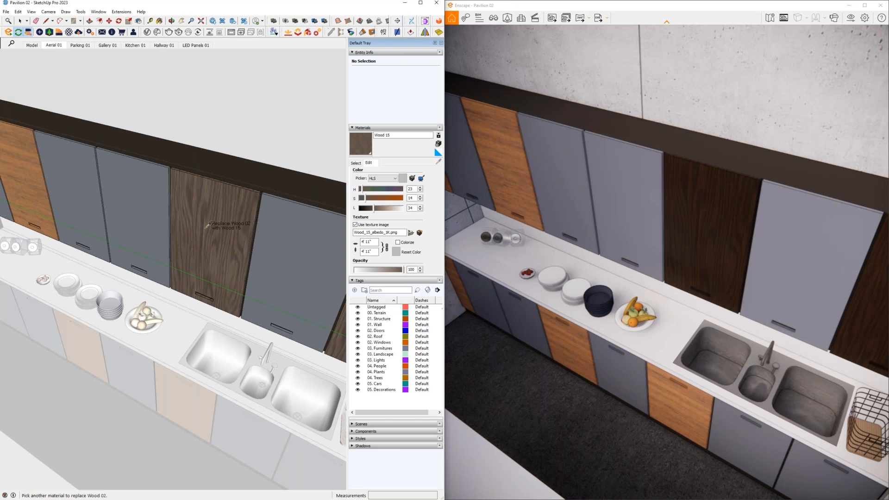
pyautogui.click(220, 265)
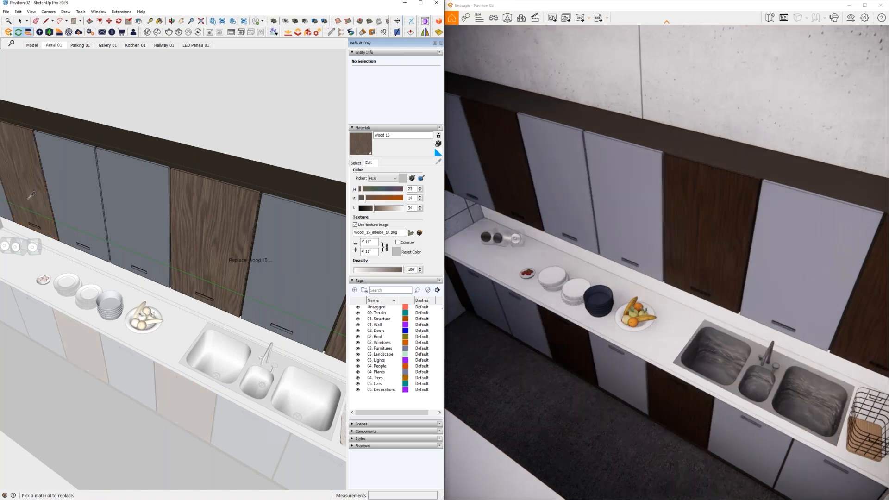
pyautogui.moveTo(152, 313)
pyautogui.mouseDown(button='middle')
pyautogui.moveTo(170, 273)
pyautogui.moveTo(168, 321)
pyautogui.moveTo(177, 304)
pyautogui.mouseUp(button='middle')
pyautogui.scroll(-3, 168, 320)
pyautogui.press('space')
# - Open the Architextures texture library, then reposition and enlarge its window over the model
pyautogui.scroll(-2, 169, 321)
pyautogui.scroll(-3, 168, 321)
pyautogui.scroll(-4, 178, 304)
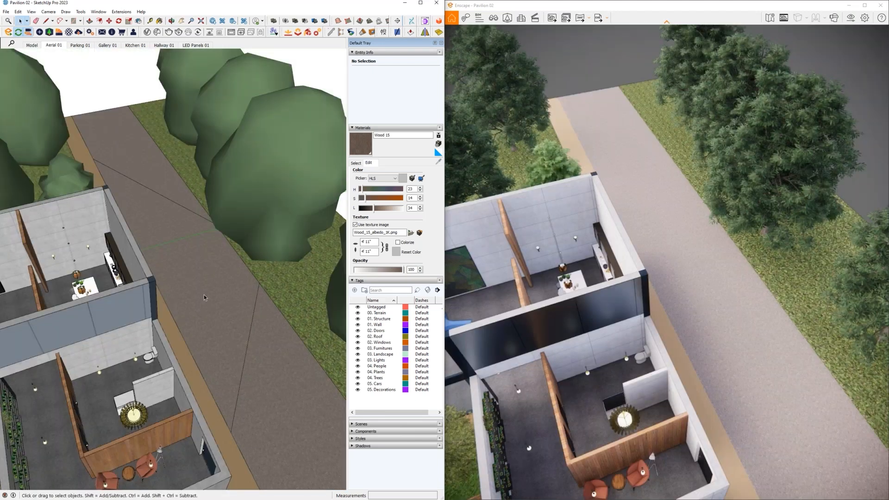
pyautogui.scroll(-3, 211, 282)
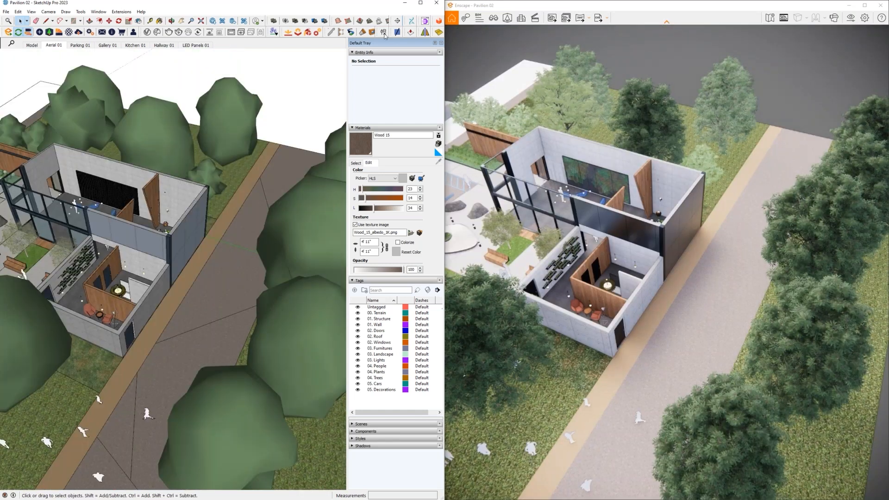
pyautogui.click(384, 34)
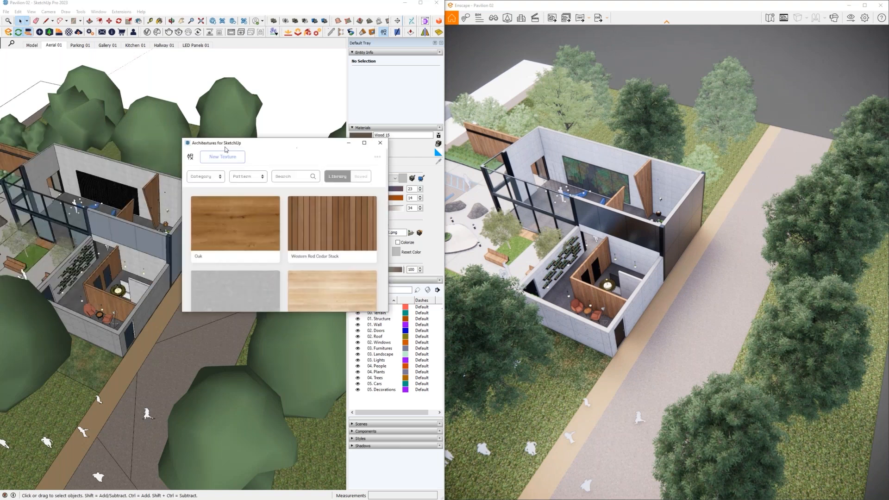
pyautogui.moveTo(247, 143); pyautogui.dragTo(180, 144)
pyautogui.click(121, 12)
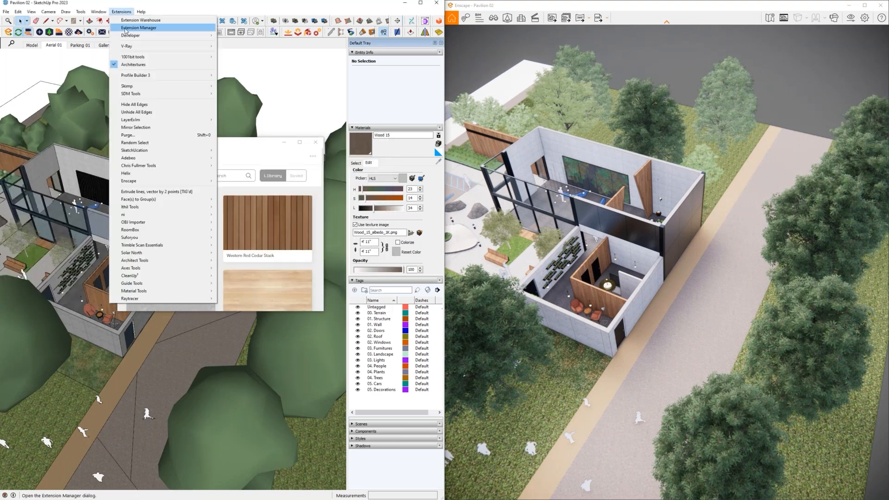
pyautogui.click(120, 11)
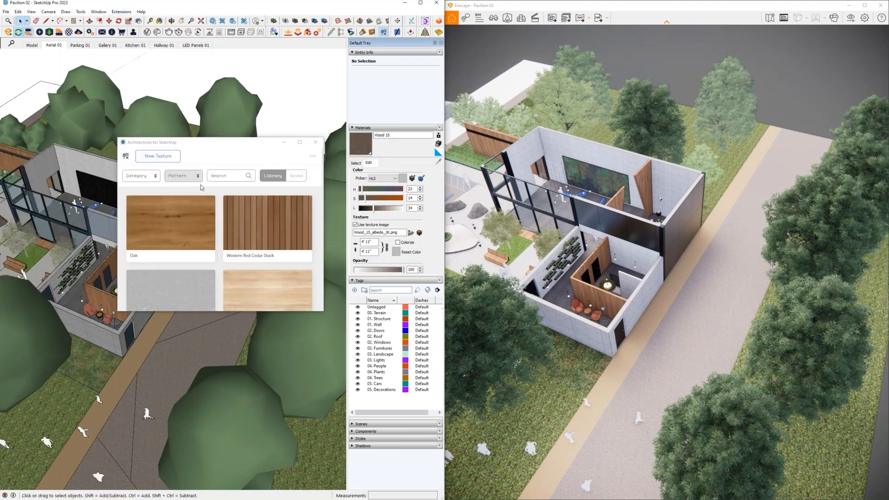
pyautogui.click(248, 148)
pyautogui.moveTo(248, 148); pyautogui.dragTo(233, 116)
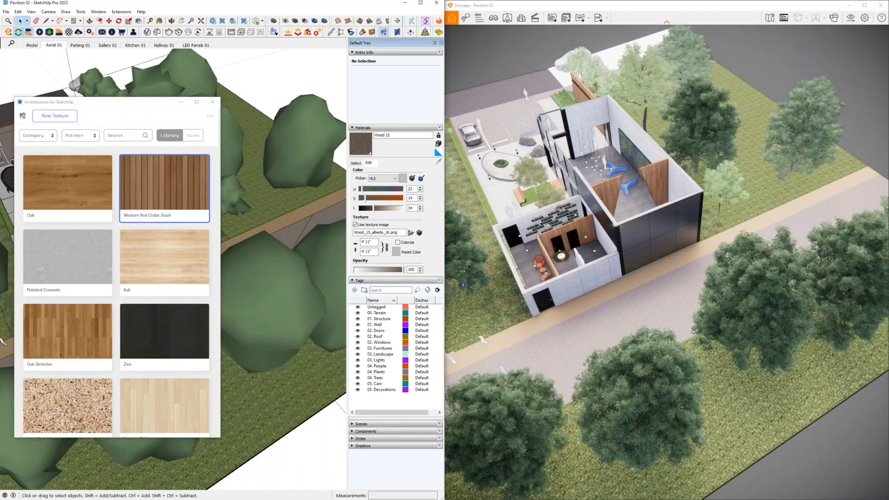
# - Change the Western Red Cedar Stack texture's pattern to Herringbone in Architextures, import it as a material and close the library
pyautogui.click(172, 171)
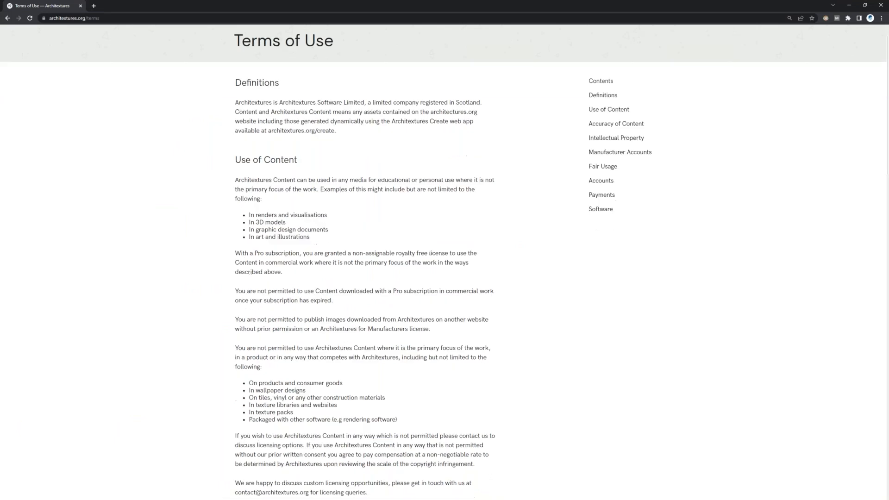
pyautogui.scroll(-10, 331, 278)
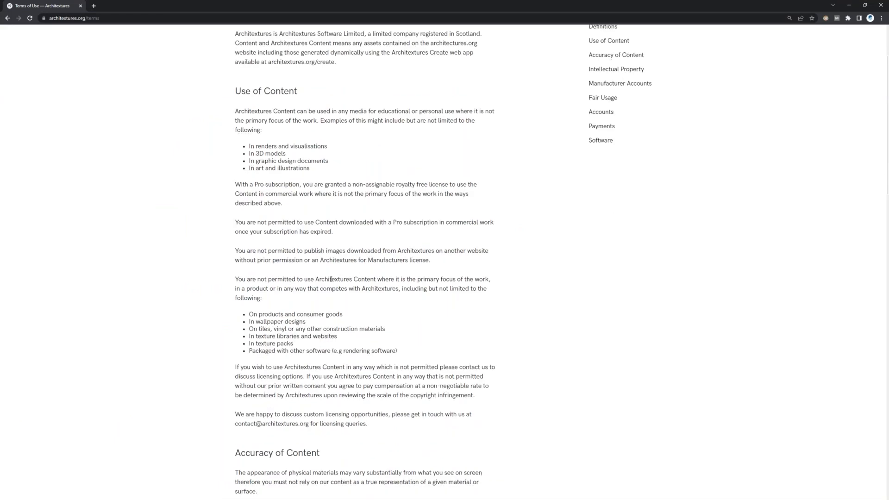
pyautogui.scroll(10, 331, 278)
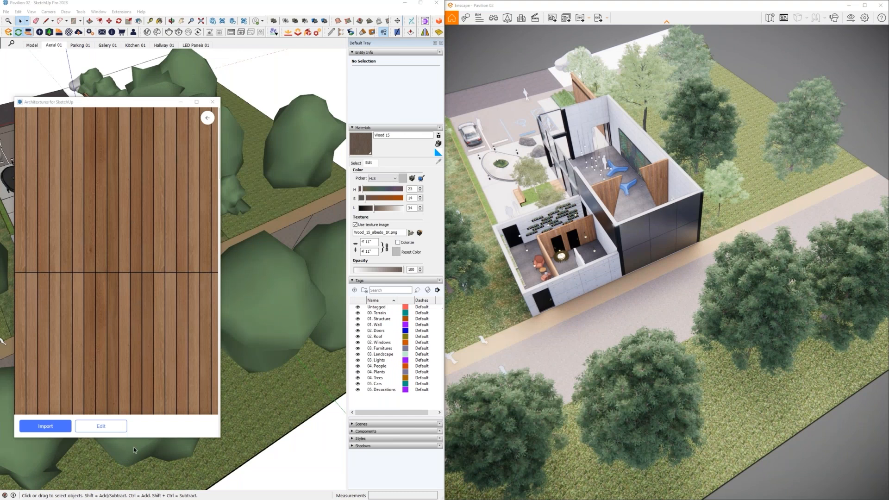
pyautogui.click(100, 425)
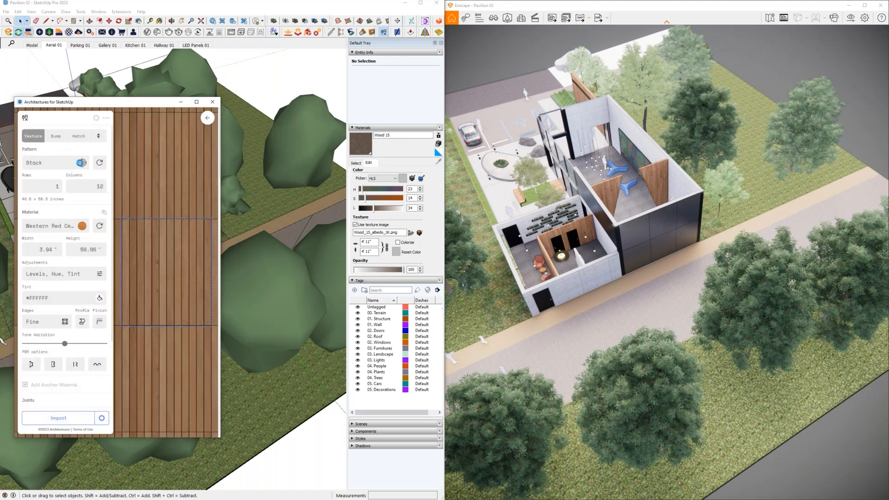
pyautogui.click(82, 163)
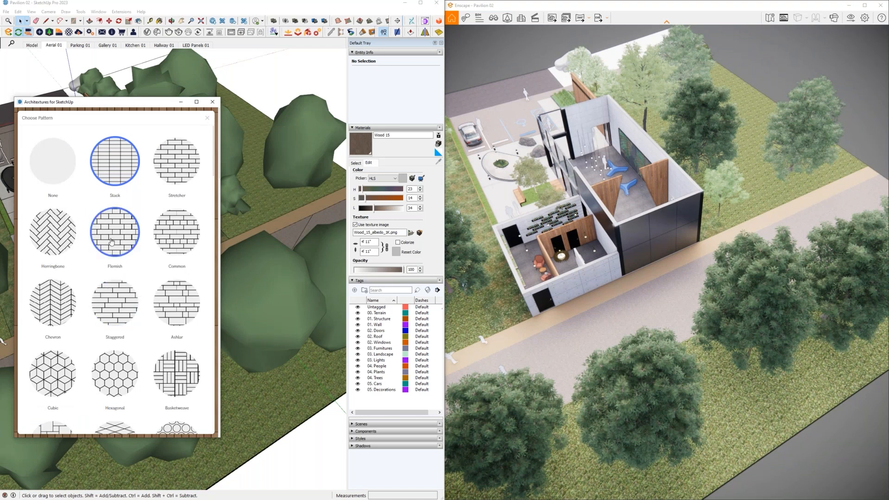
pyautogui.click(52, 231)
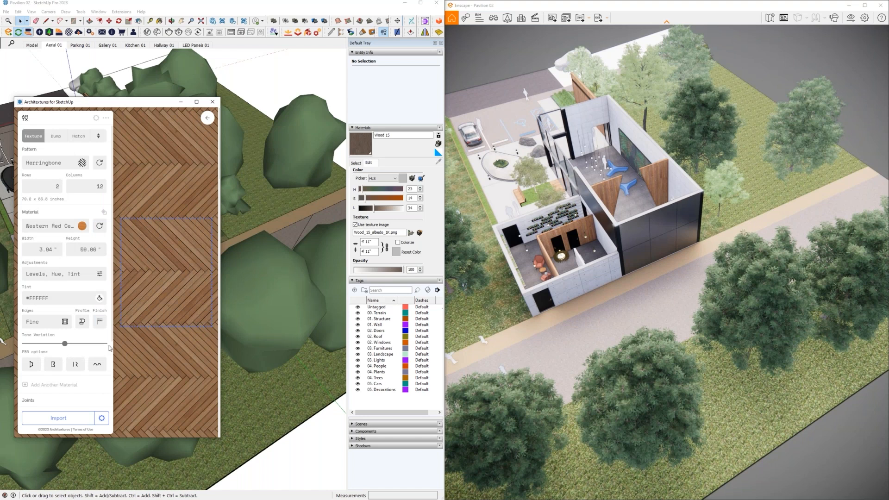
pyautogui.click(81, 418)
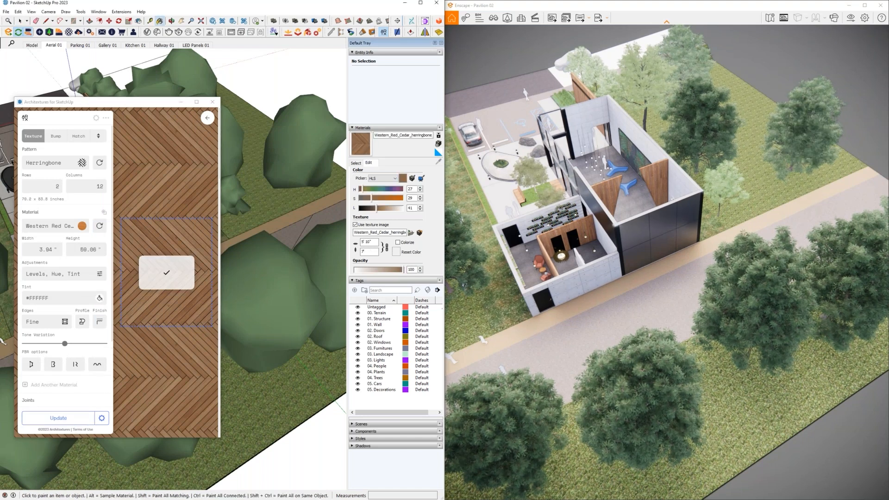
pyautogui.click(212, 102)
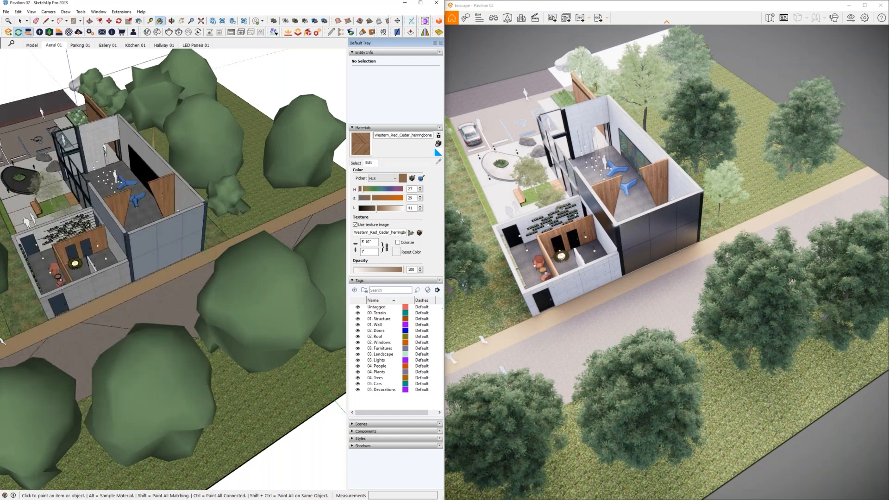
# - Paint the narrow walkway strip between the building and the road with the Western_Red_Cedar_herringbone material
pyautogui.press('o')
pyautogui.moveTo(3, 341); pyautogui.dragTo(211, 331)
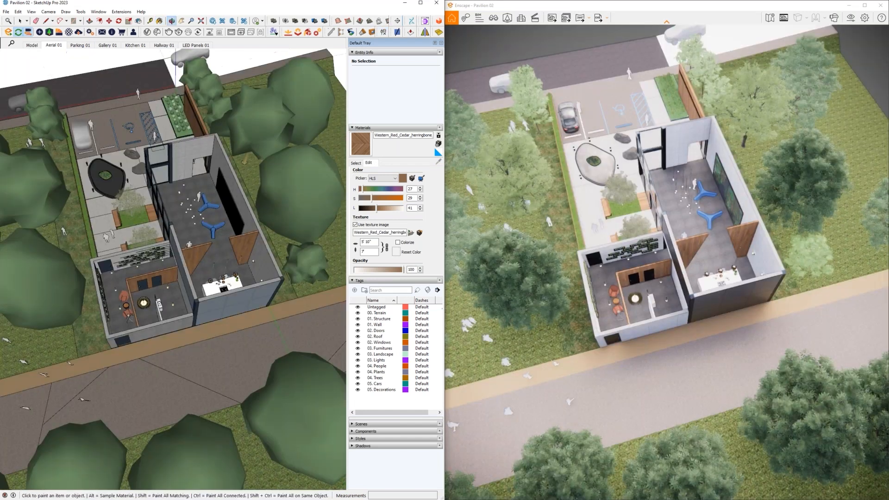
pyautogui.press('space')
pyautogui.click(210, 331)
pyautogui.scroll(4, 212, 324)
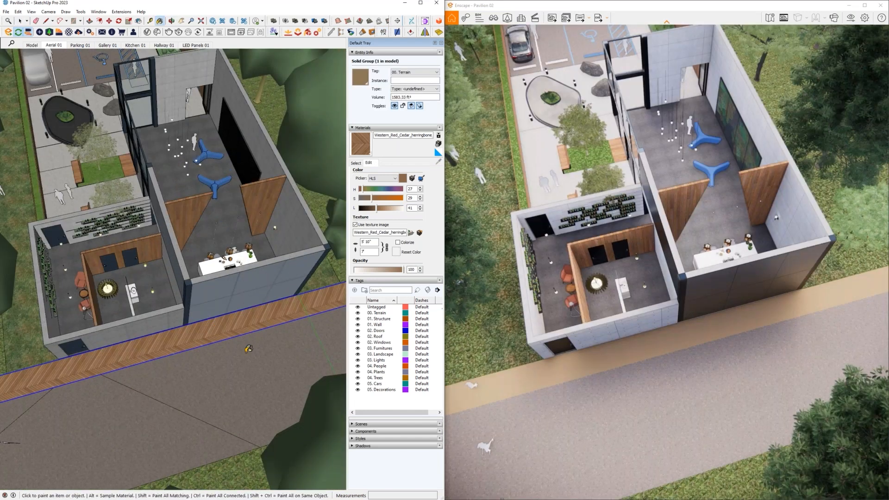
pyautogui.press('b')
pyautogui.press('o')
pyautogui.moveTo(220, 318); pyautogui.dragTo(7, 449, button='middle')
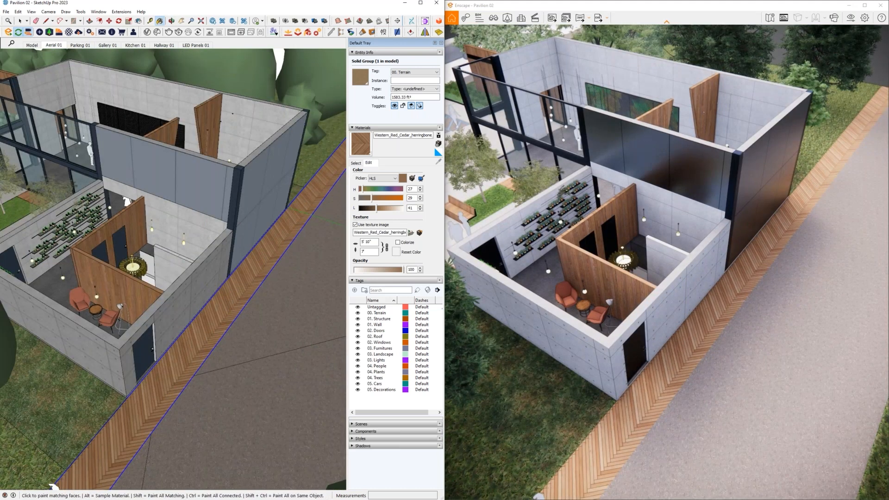
pyautogui.keyDown('shift'); pyautogui.moveTo(208, 297); pyautogui.dragTo(209, 300, button='middle'); pyautogui.keyUp('shift')
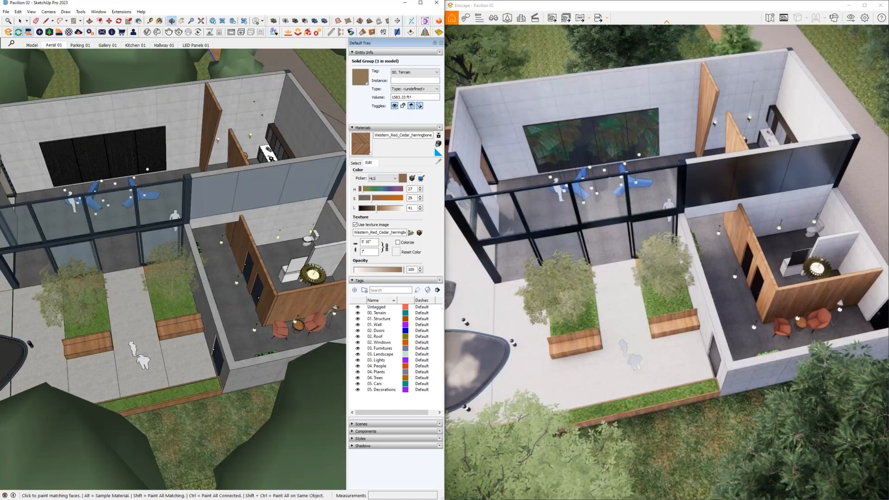
# - Open the group holding the washroom and stretch its concrete partition wall along the green axis by about 2.38 to meet the wooden wall
pyautogui.moveTo(195, 241); pyautogui.dragTo(235, 260, button='middle')
pyautogui.scroll(5, 235, 259)
pyautogui.doubleClick(235, 245)
pyautogui.click(235, 244)
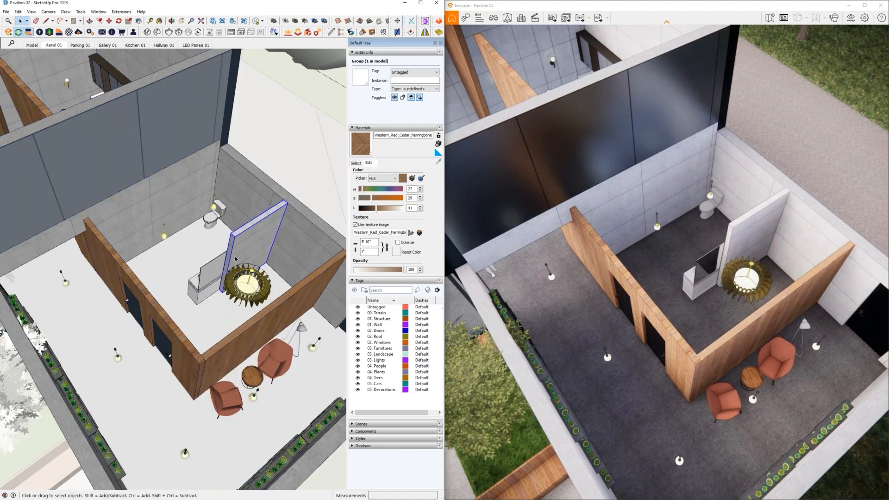
pyautogui.scroll(5, 235, 260)
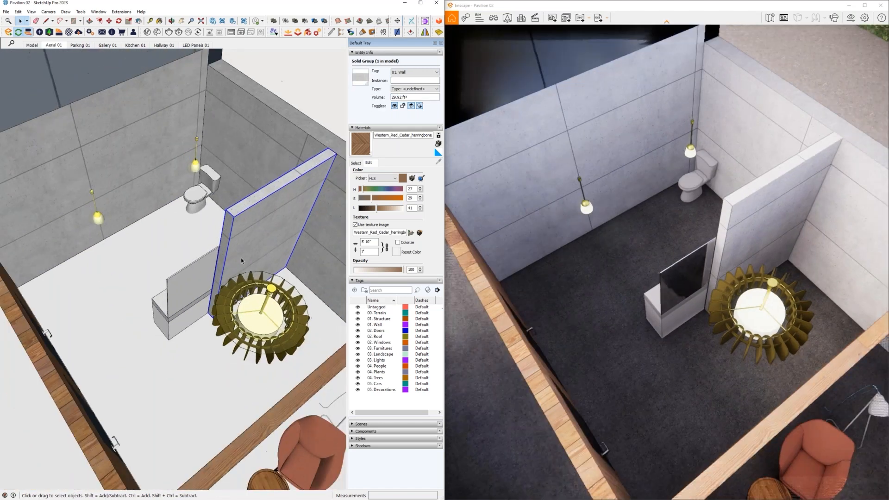
pyautogui.scroll(-4, 241, 261)
pyautogui.press('s')
pyautogui.click(222, 273)
pyautogui.moveTo(212, 265); pyautogui.dragTo(139, 266, button='middle')
pyautogui.scroll(-4, 214, 283)
pyautogui.scroll(4, 97, 262)
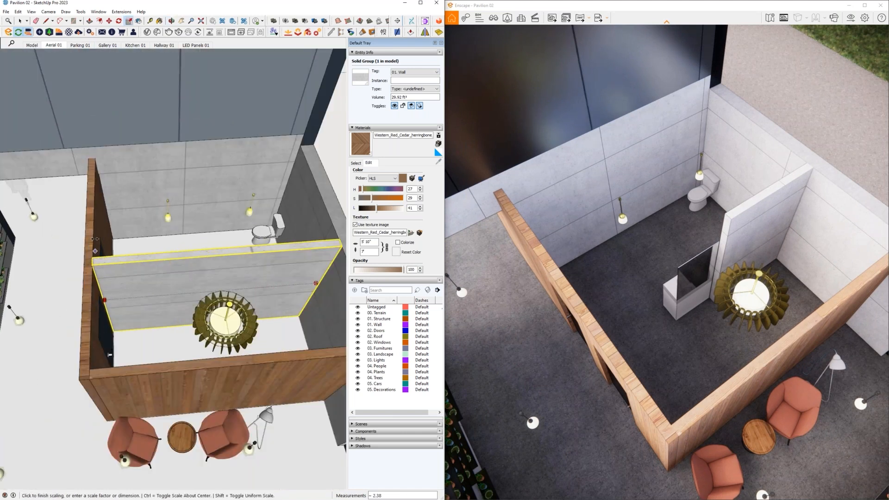
pyautogui.click(95, 259)
pyautogui.scroll(3, 98, 264)
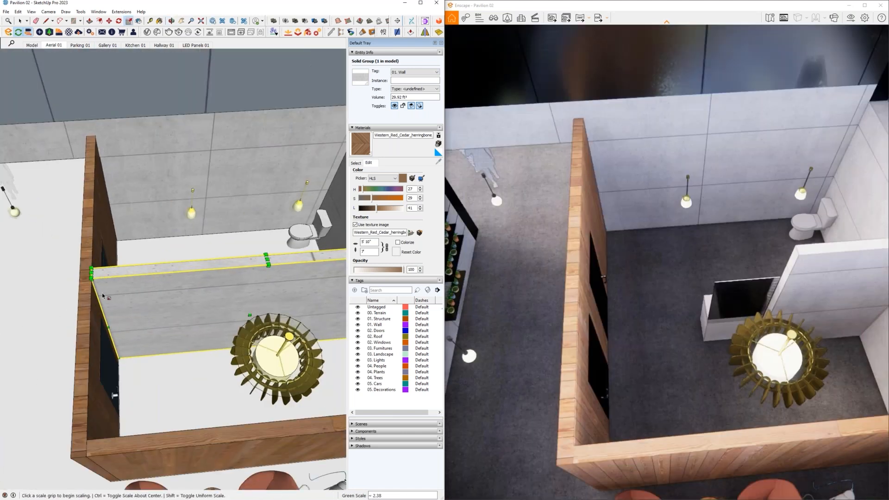
# - Apply Scale Definition to the stretched concrete partition wall beside the washroom
pyautogui.scroll(-5, 103, 296)
pyautogui.press('space')
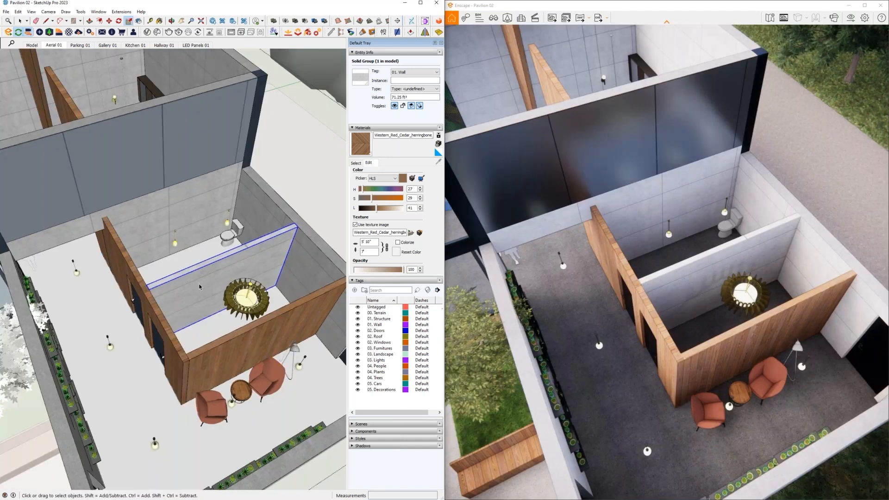
pyautogui.rightClick(199, 289)
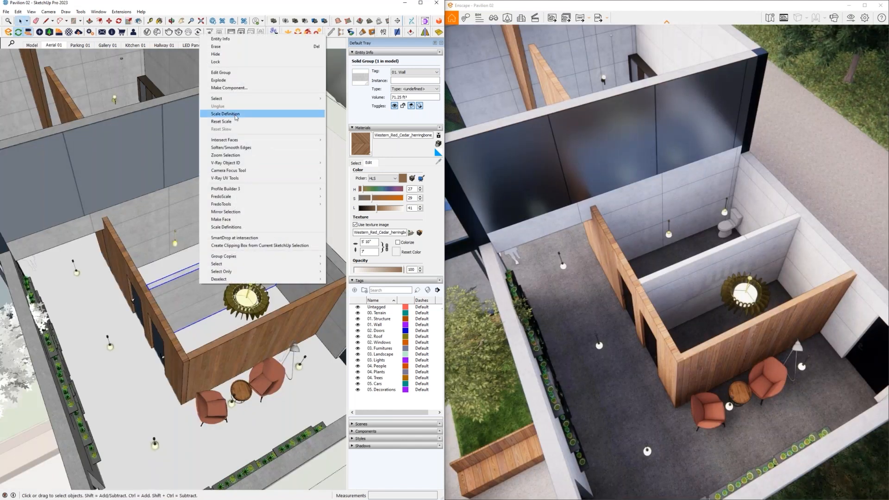
pyautogui.click(236, 115)
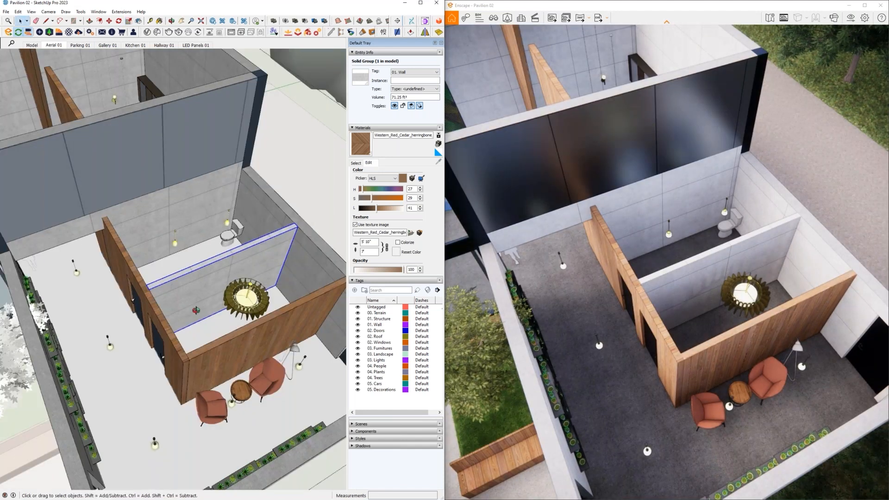
# - Inspect the partition wall's concrete texture and the surrounding pavilion from several angles in the model and the synchronized render
pyautogui.scroll(3, 197, 310)
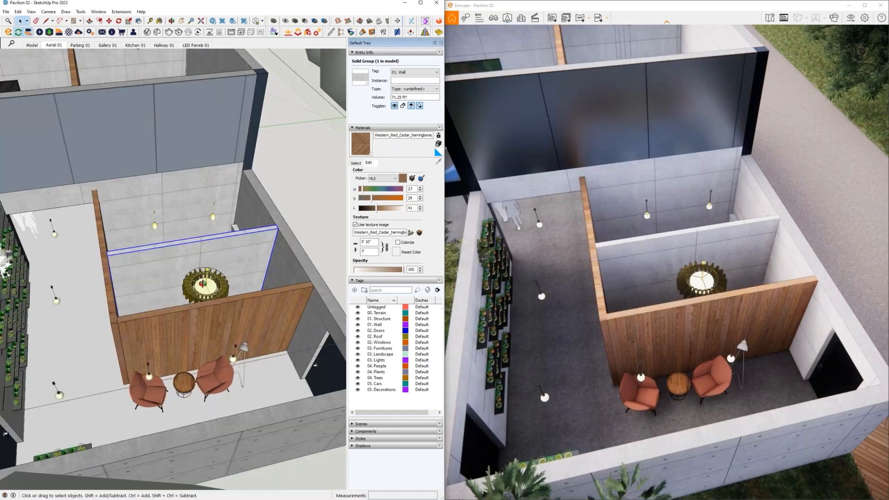
pyautogui.moveTo(202, 284); pyautogui.dragTo(199, 285, button='middle')
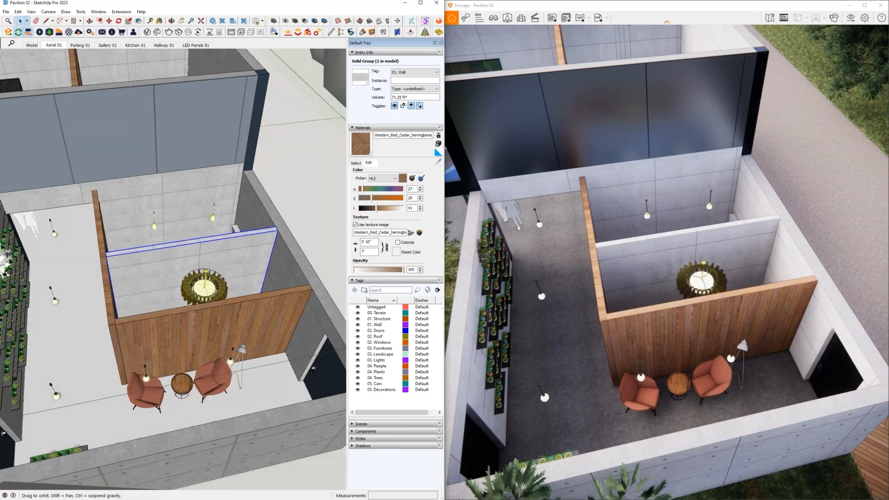
pyautogui.moveTo(144, 299); pyautogui.dragTo(197, 307, button='middle')
pyautogui.scroll(-3, 197, 307)
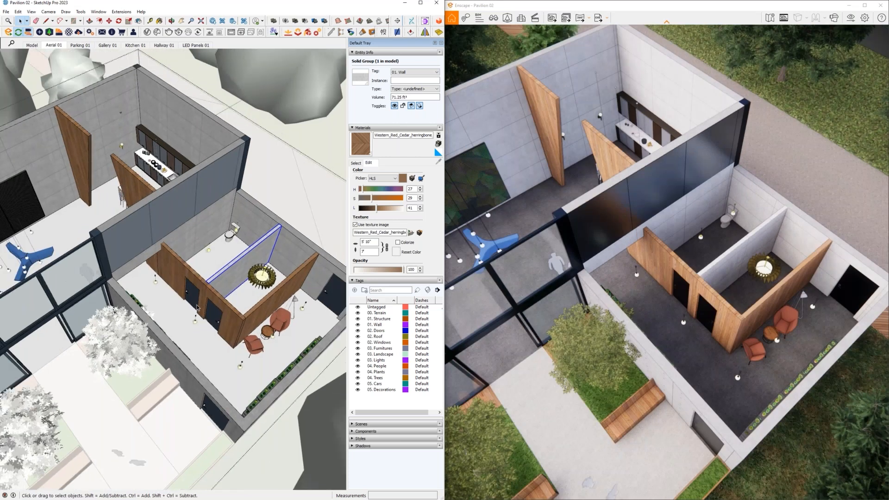
pyautogui.scroll(-4, 198, 307)
pyautogui.moveTo(197, 308)
pyautogui.mouseDown(button='middle')
pyautogui.moveTo(79, 280)
pyautogui.moveTo(177, 313)
pyautogui.mouseUp(button='middle')
pyautogui.scroll(-2, 178, 313)
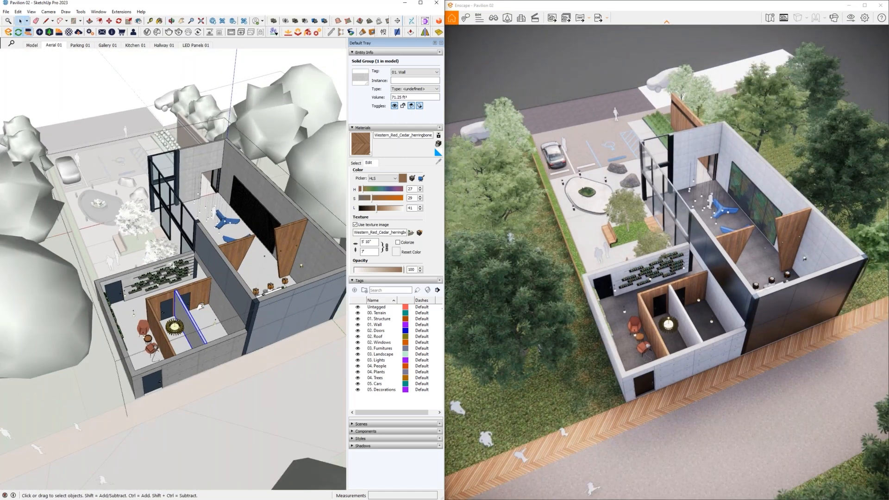
pyautogui.moveTo(200, 306); pyautogui.dragTo(130, 219, button='middle')
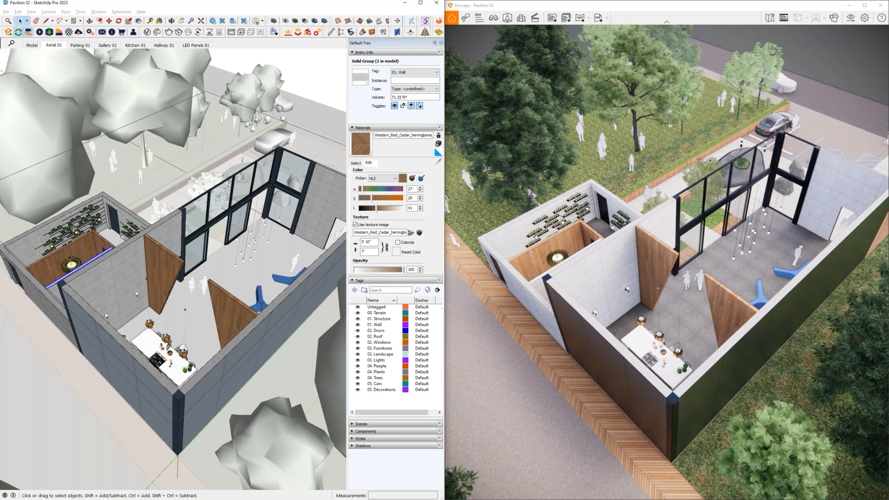
# - Import the Tiles 05 material from the Tiles category of the Enscape Material Library and close the library
pyautogui.moveTo(185, 296); pyautogui.dragTo(181, 296, button='middle')
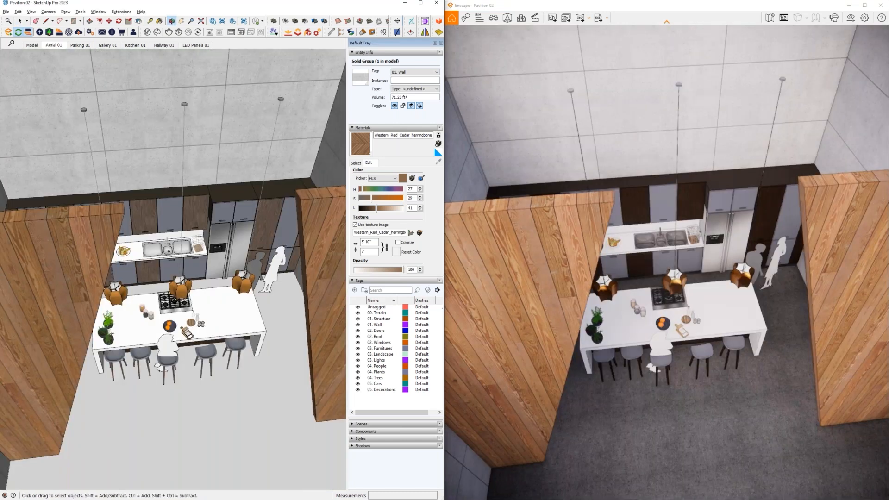
pyautogui.click(60, 33)
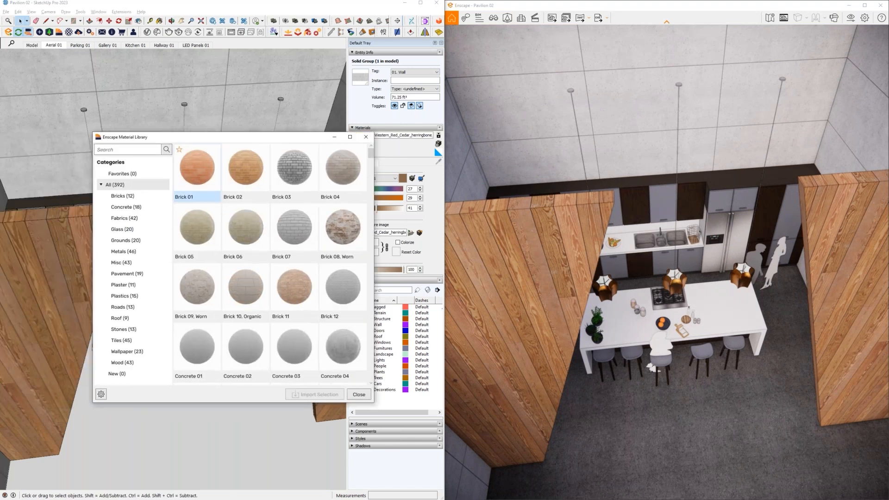
pyautogui.click(121, 340)
pyautogui.scroll(-3, 294, 292)
pyautogui.scroll(-2, 295, 300)
pyautogui.scroll(-3, 294, 300)
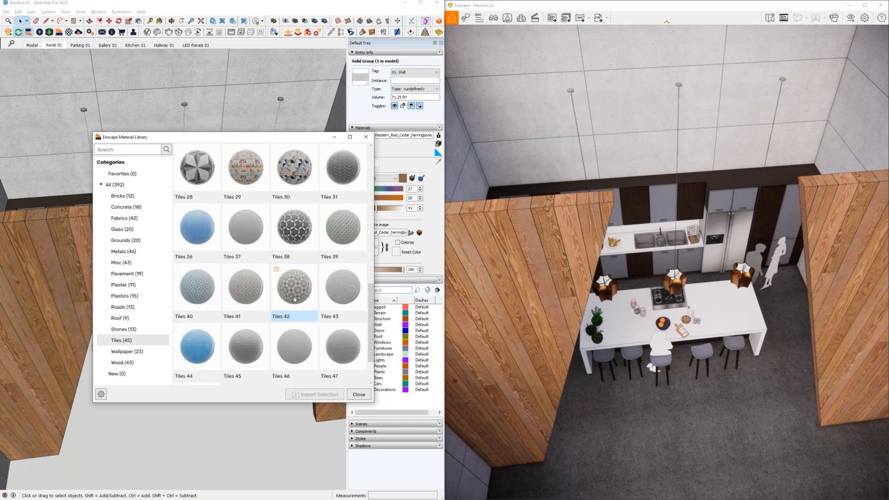
pyautogui.scroll(3, 295, 300)
pyautogui.scroll(5, 294, 299)
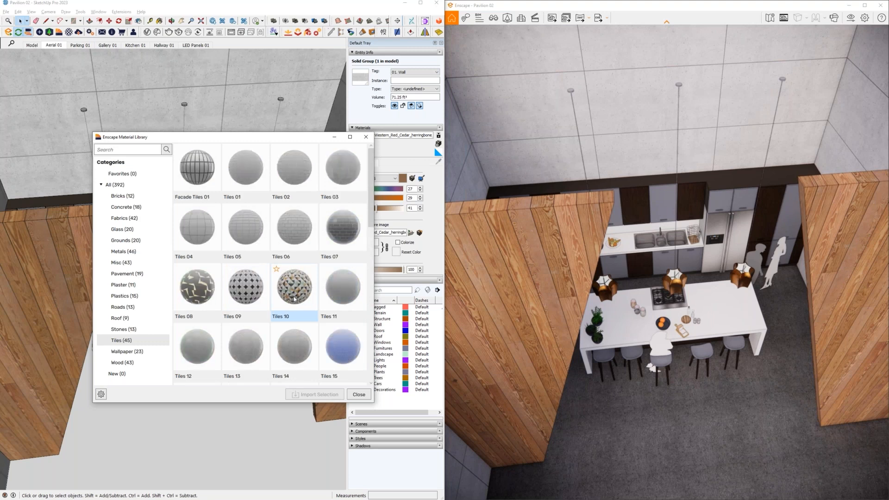
pyautogui.click(247, 229)
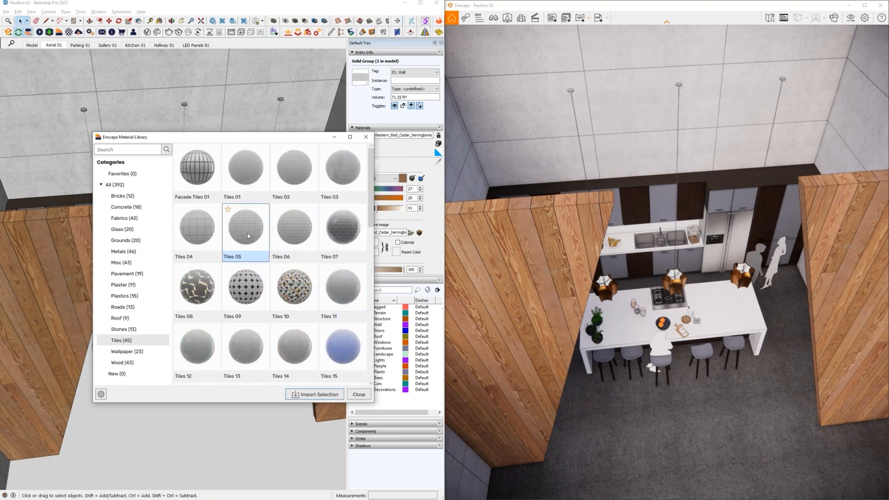
pyautogui.click(310, 394)
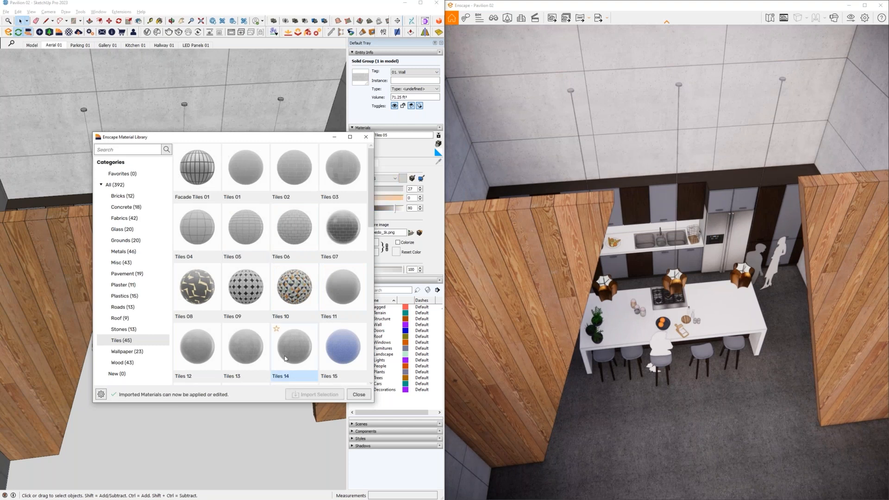
pyautogui.click(359, 394)
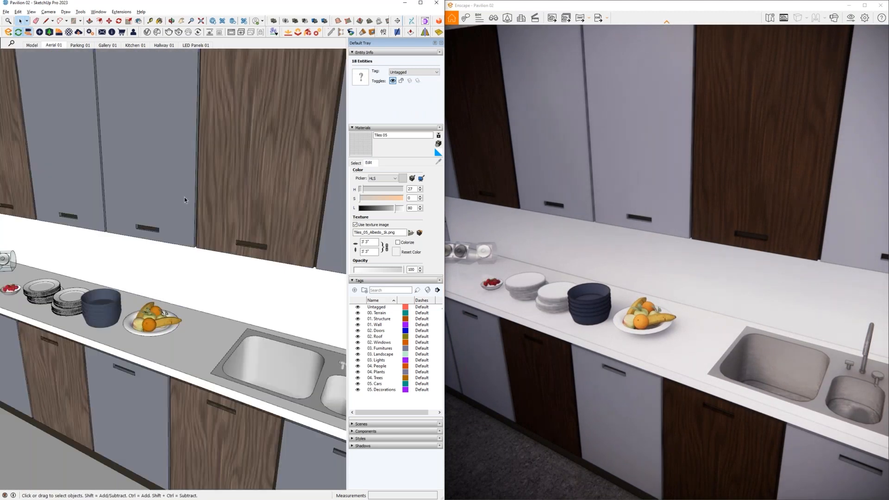
# - Open the kitchen backsplash group between the counter and upper cabinets and paint it with the Tiles 05 material
pyautogui.click(185, 248)
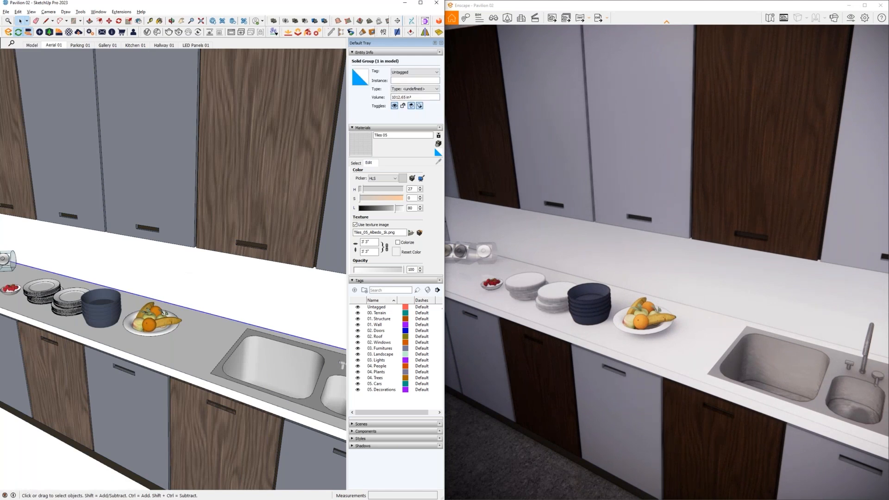
pyautogui.doubleClick(184, 278)
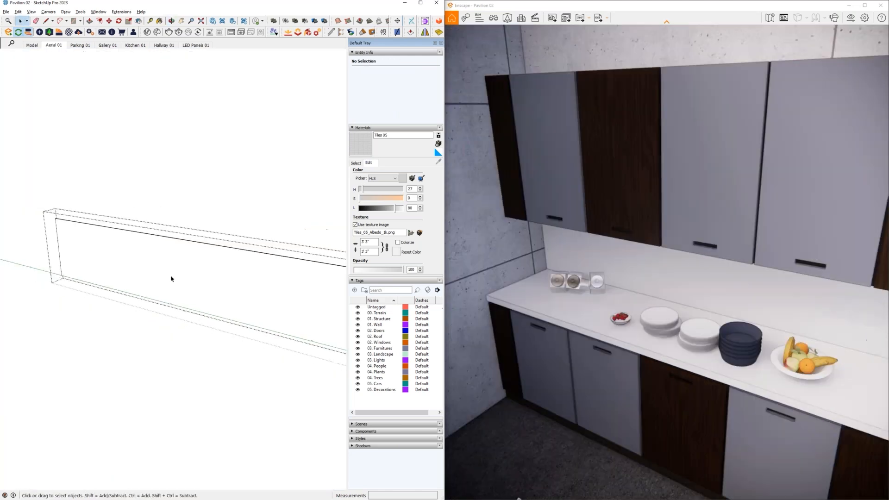
pyautogui.click(175, 278)
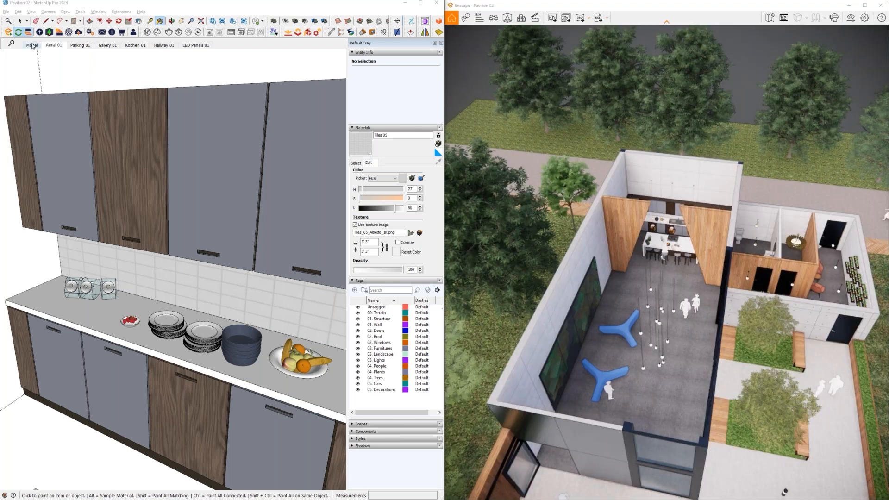
# - Switch to the Parking 01 scene and sample the material of the outdoor pool
pyautogui.click(80, 45)
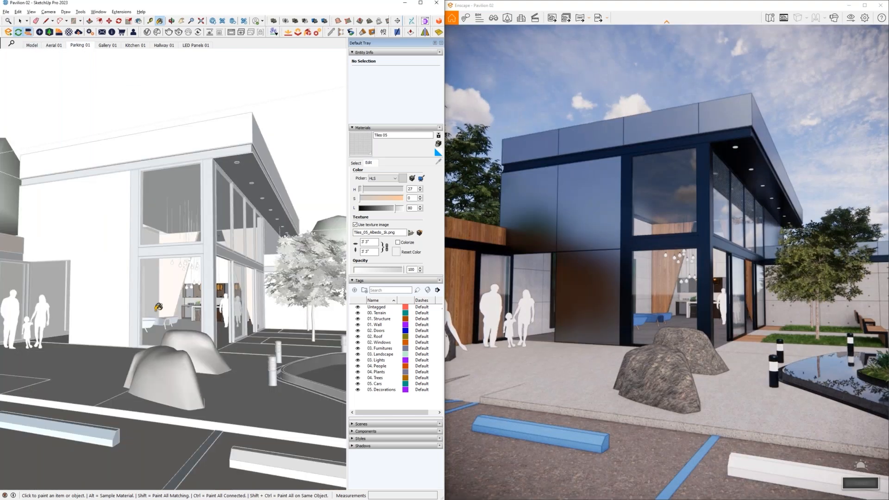
pyautogui.press('space')
pyautogui.press('b')
pyautogui.keyDown('alt'); pyautogui.click(312, 367); pyautogui.keyUp('alt')
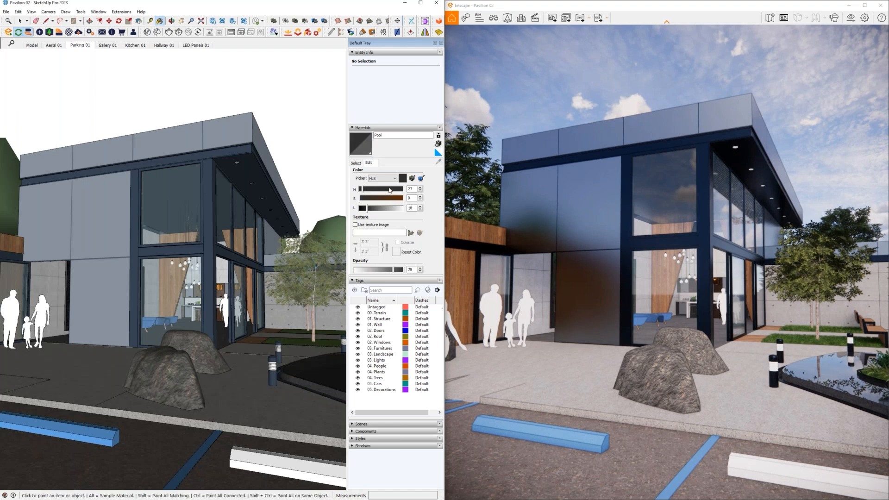
pyautogui.doubleClick(385, 136)
pyautogui.click(414, 135)
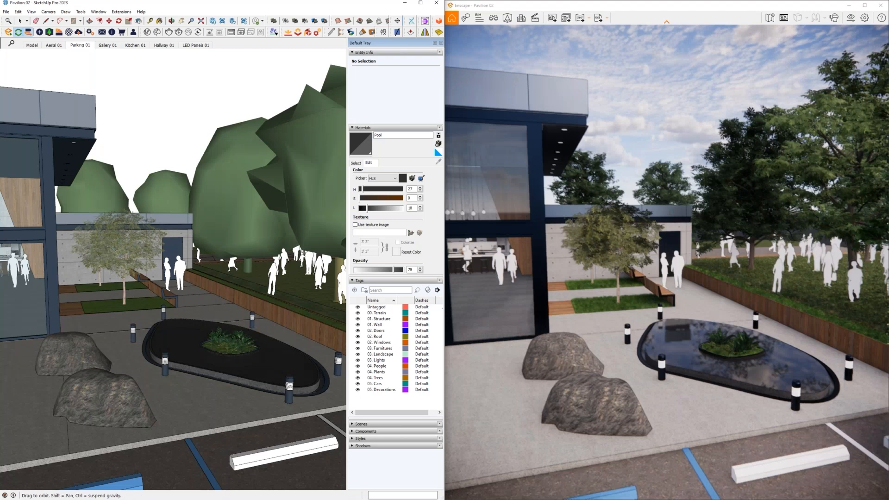
# - Set the Pool material's opacity to 100 and rename the material Pool water
pyautogui.moveTo(166, 289); pyautogui.dragTo(166, 344, button='middle')
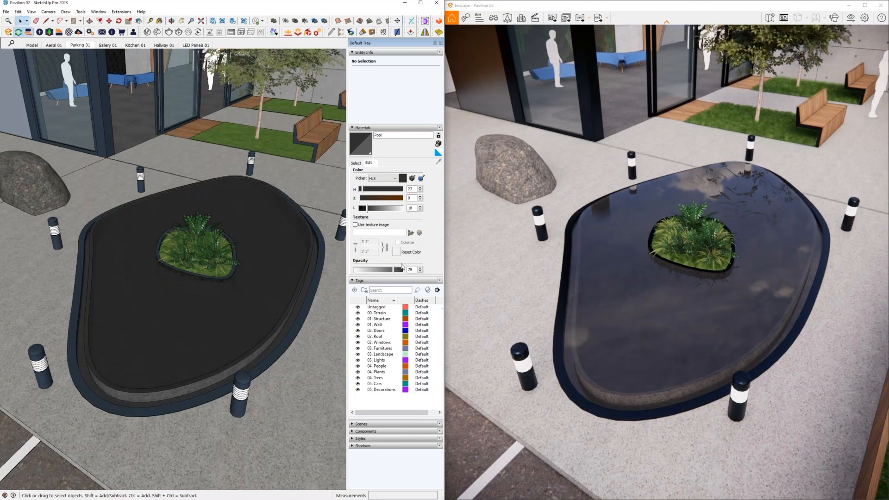
pyautogui.moveTo(394, 270); pyautogui.dragTo(406, 270)
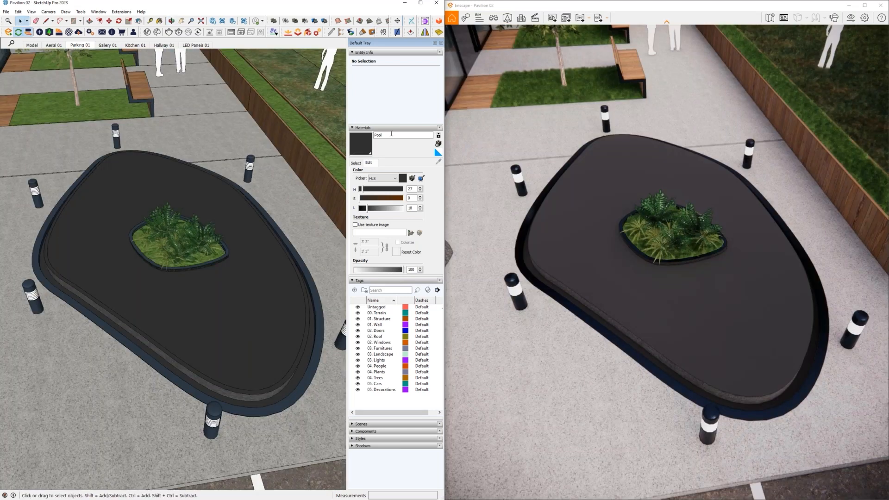
pyautogui.write('ater')
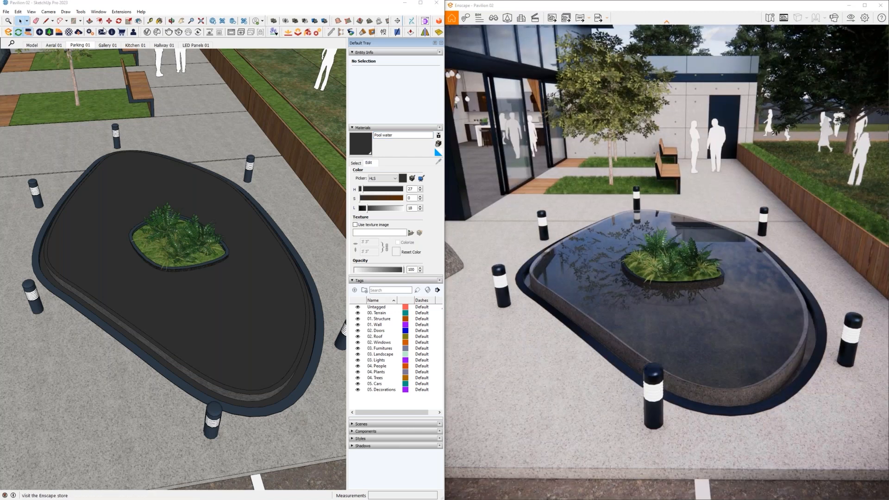
# - Load the Pool water material into the Enscape Material Editor and examine the pool's surface from several angles in the render
pyautogui.click(69, 33)
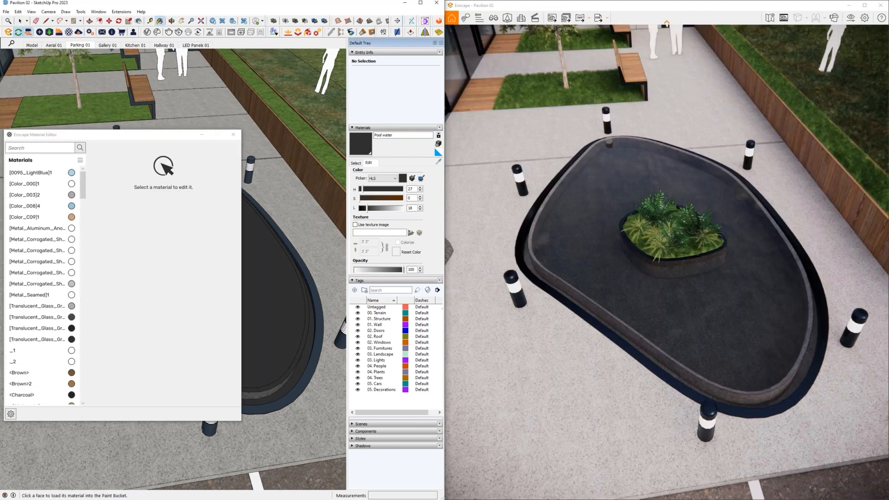
pyautogui.click(265, 272)
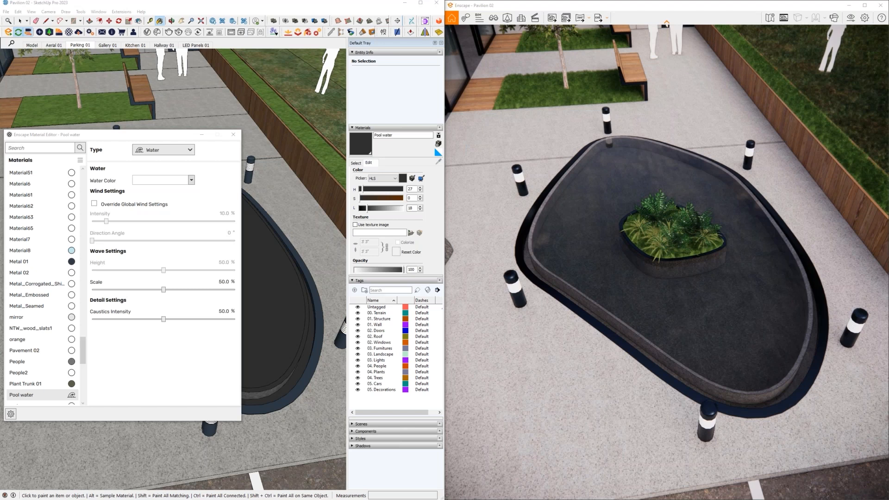
pyautogui.moveTo(667, 278); pyautogui.dragTo(611, 252, button='right')
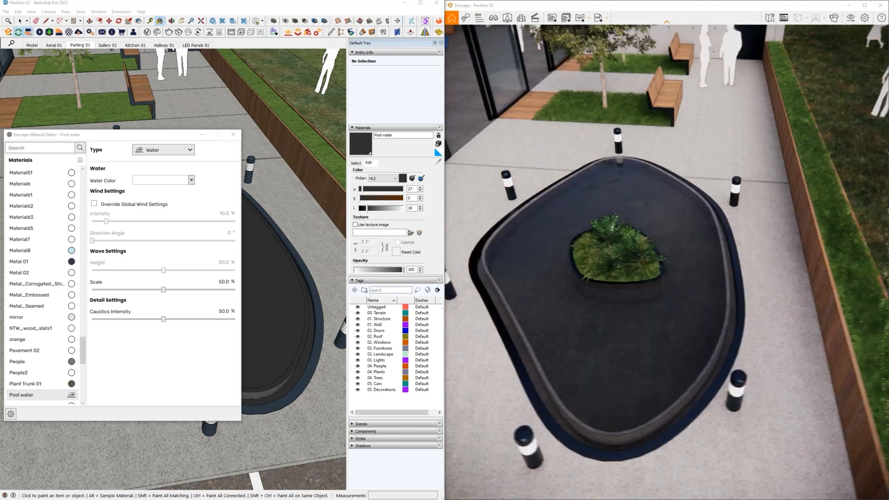
pyautogui.moveTo(666, 277); pyautogui.dragTo(611, 241, button='right')
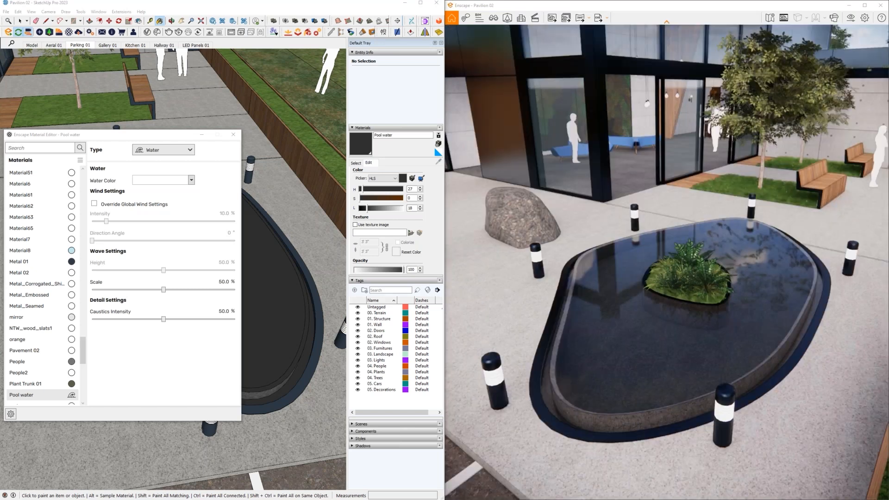
pyautogui.moveTo(636, 358); pyautogui.dragTo(694, 357, button='right')
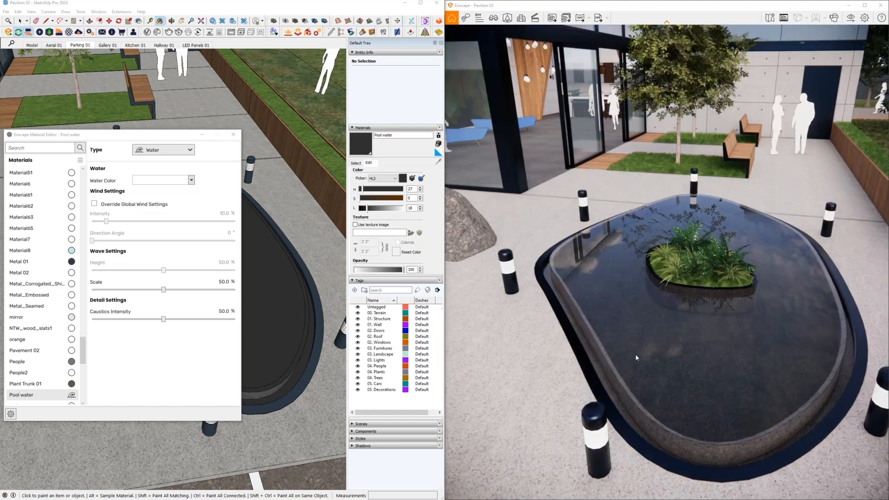
# - Change the Pool water material's type to Generic and rename the material Pool
pyautogui.click(182, 151)
pyautogui.click(158, 161)
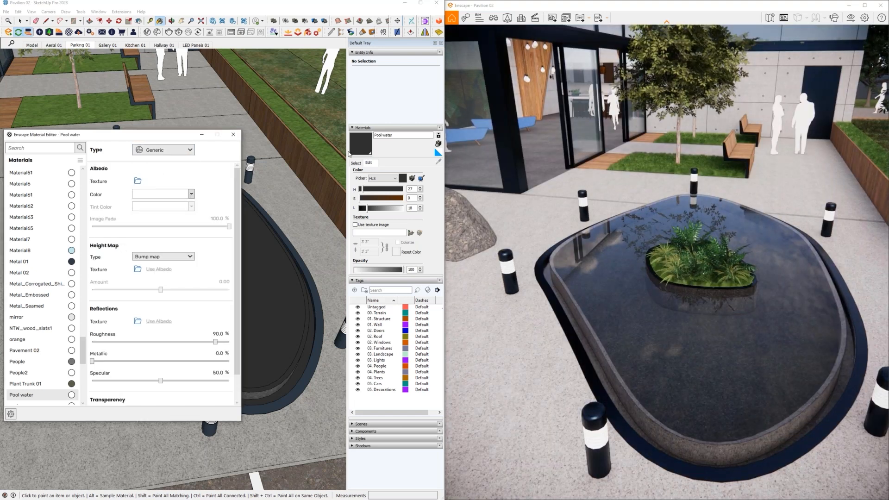
pyautogui.doubleClick(387, 135)
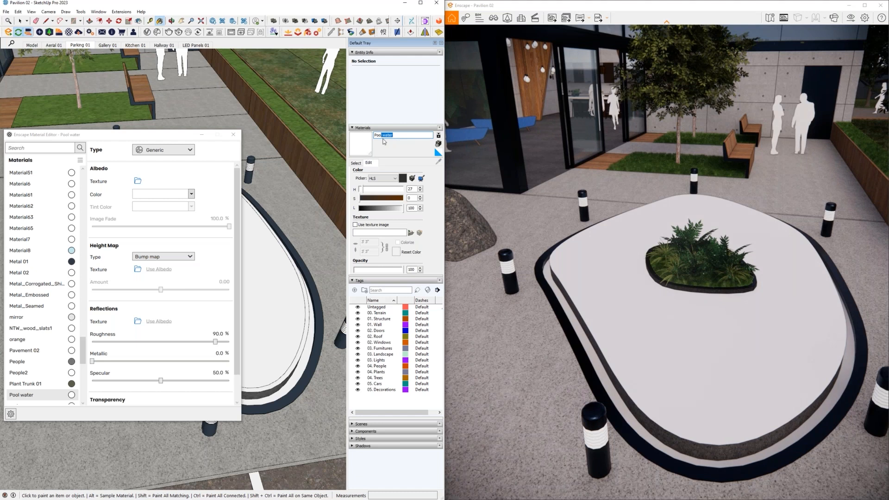
pyautogui.press('BackSpace')
pyautogui.press('Return')
# - Darken the Pool material to a lightness of about 15, set its roughness to 0%, and check its reflections in the render
pyautogui.click(369, 208)
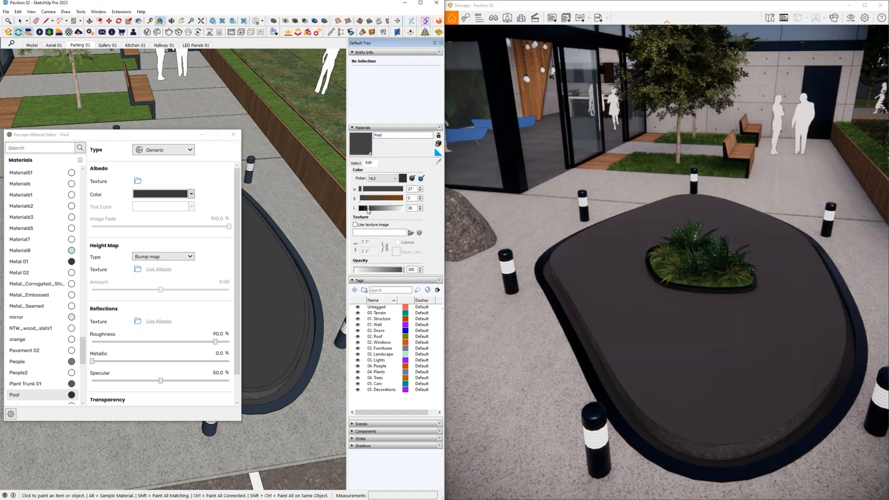
pyautogui.moveTo(368, 210); pyautogui.dragTo(366, 209)
pyautogui.moveTo(215, 342); pyautogui.dragTo(62, 356)
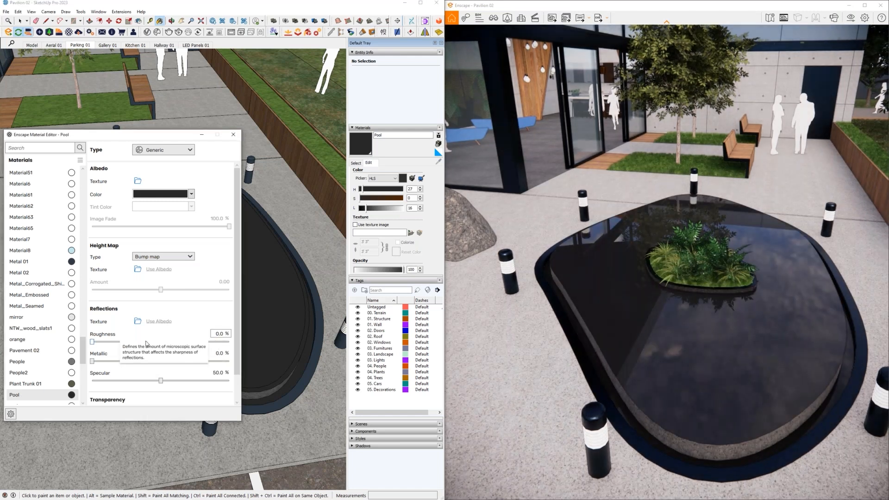
pyautogui.click(611, 326)
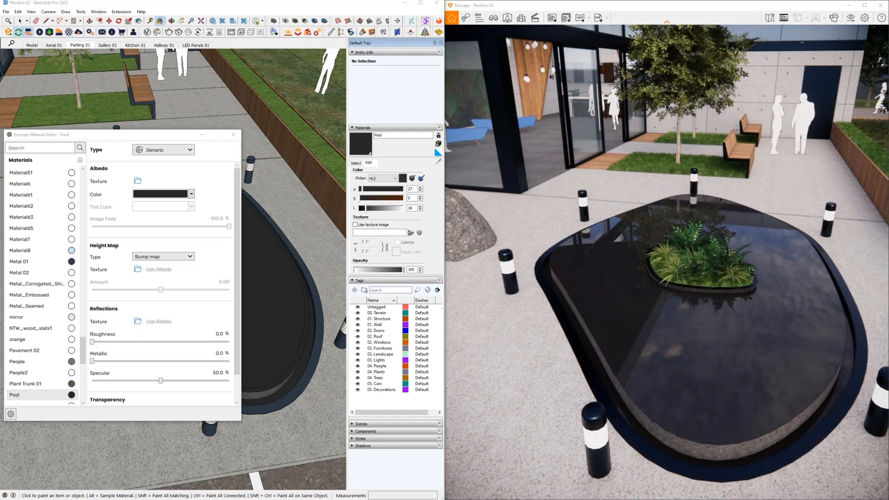
pyautogui.moveTo(612, 326); pyautogui.dragTo(667, 326)
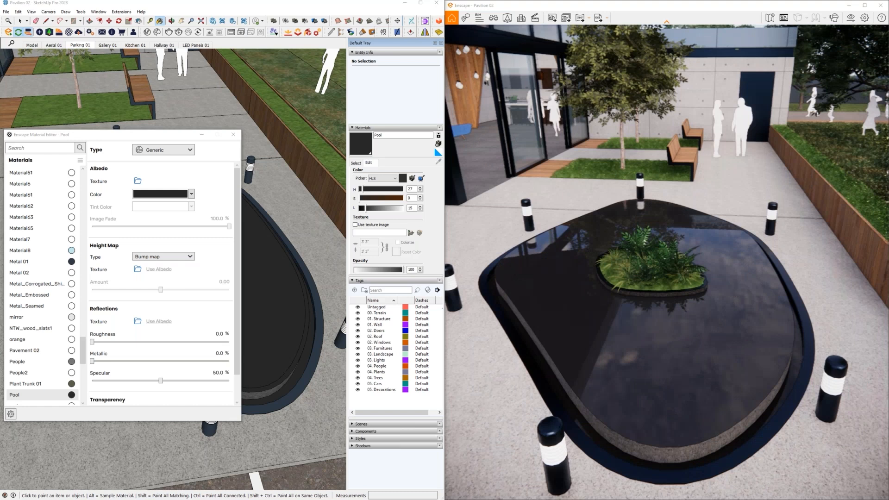
# - Examine the dark pool's reflections in the render from close up and from the parking side
pyautogui.moveTo(667, 296); pyautogui.dragTo(741, 296, button='right')
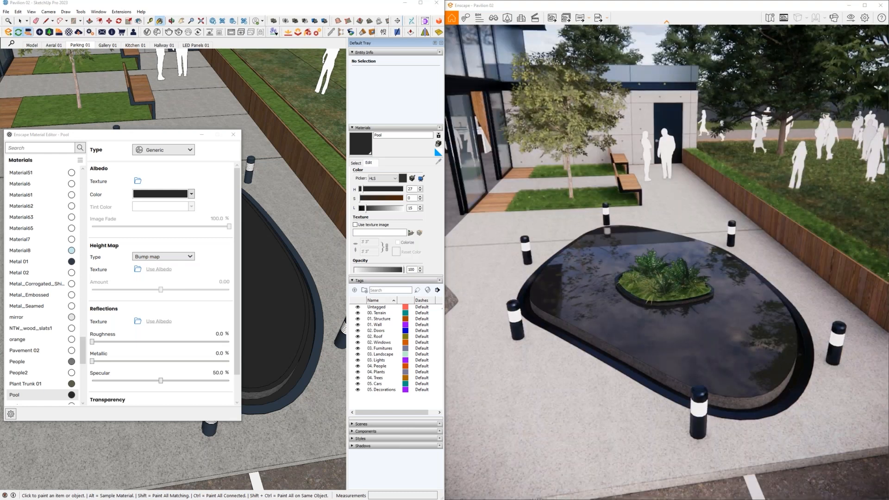
pyautogui.scroll(-5, 667, 325)
pyautogui.moveTo(694, 388); pyautogui.dragTo(641, 358, button='right')
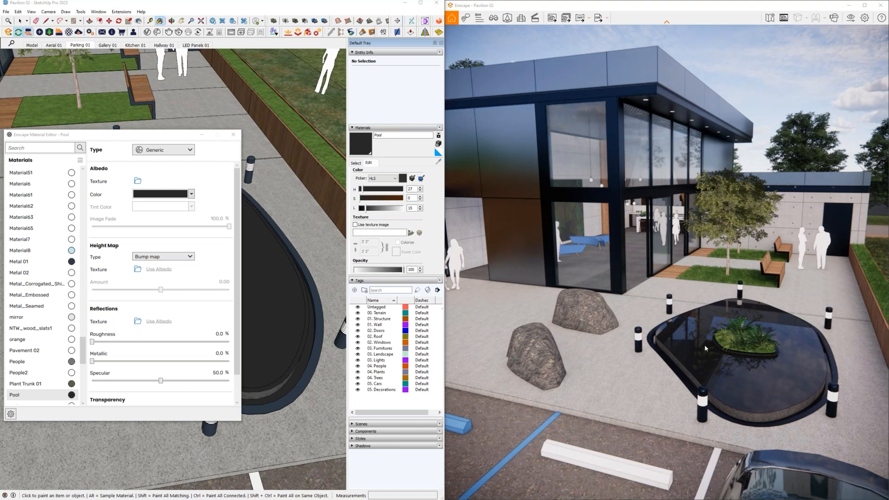
pyautogui.moveTo(634, 361); pyautogui.dragTo(655, 363)
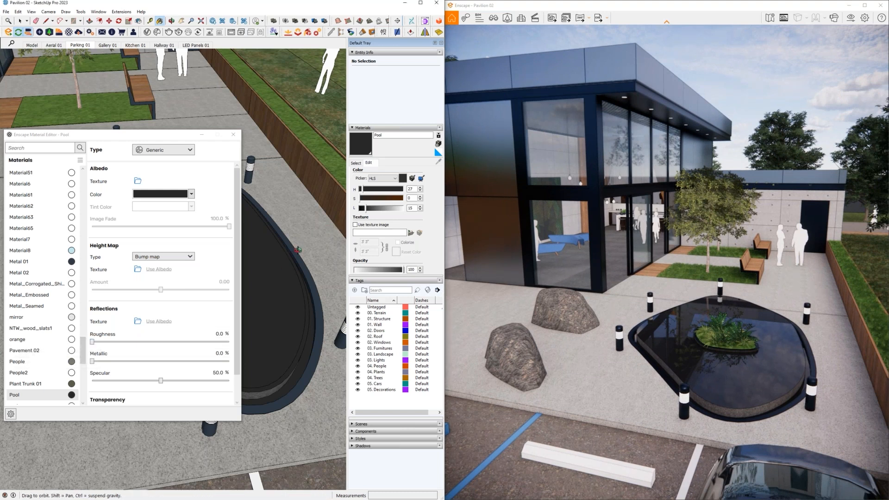
# - Load the grass 01 material into the Enscape Material Editor and highlight its name to show what triggers the Grass type
pyautogui.moveTo(320, 173); pyautogui.dragTo(319, 172, button='middle')
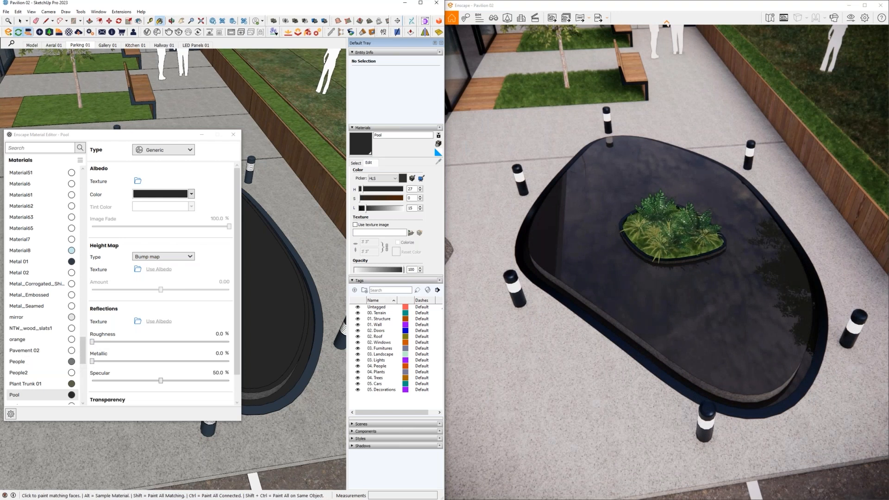
pyautogui.keyDown('shift'); pyautogui.moveTo(319, 172); pyautogui.dragTo(284, 206, button='middle'); pyautogui.keyUp('shift')
pyautogui.keyDown('alt'); pyautogui.click(300, 203); pyautogui.keyUp('alt')
pyautogui.doubleClick(380, 135)
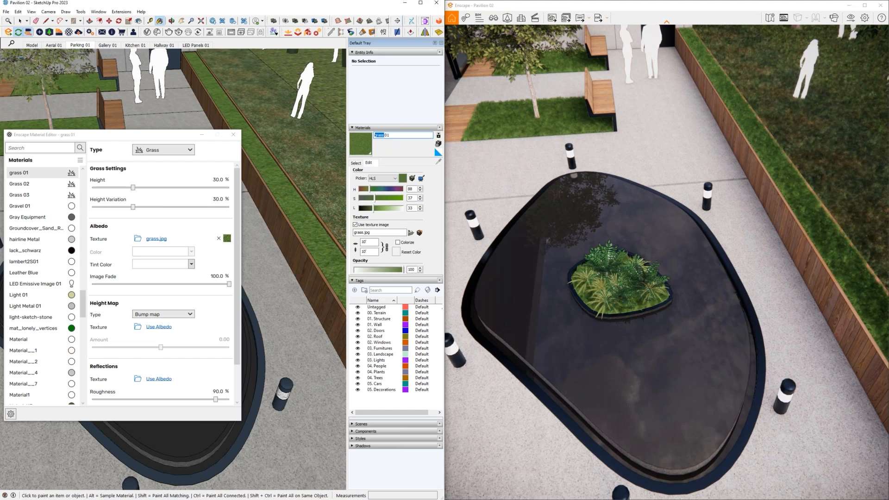
pyautogui.hotkey('alt', 'Tab')
pyautogui.click(597, 101)
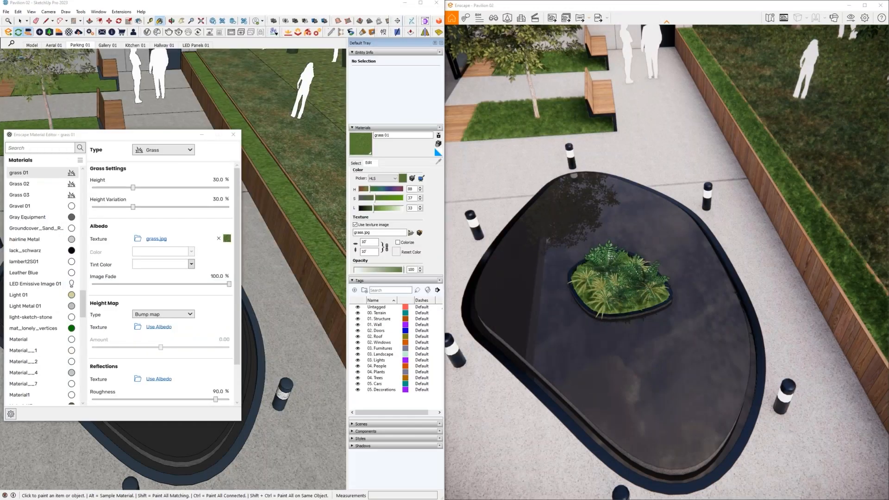
pyautogui.tripleClick(375, 135)
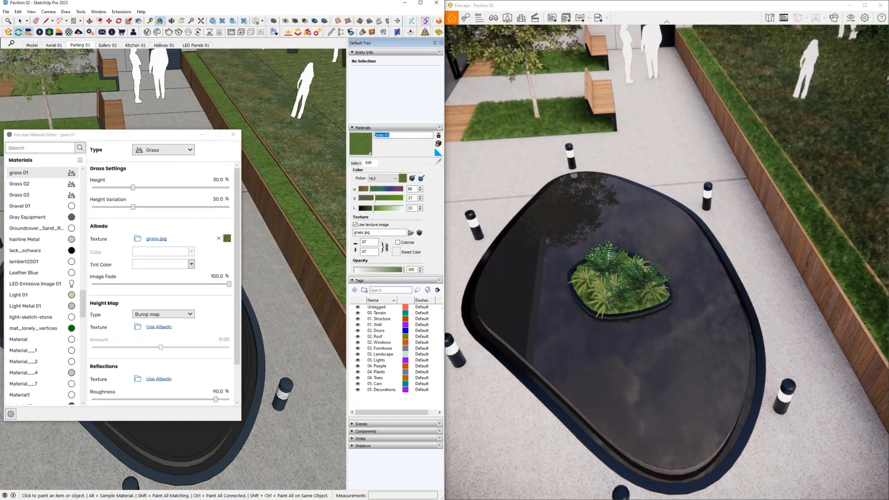
pyautogui.click(631, 280)
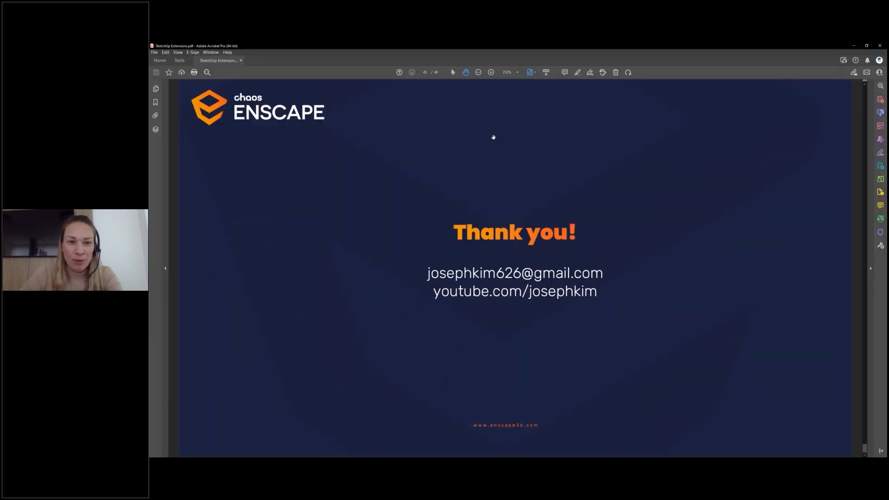
# - Present the closing slide of the SketchUp Extensions PDF full screen in Acrobat, and return to the SketchUp model
pyautogui.hotkey('ctrl', 'l')
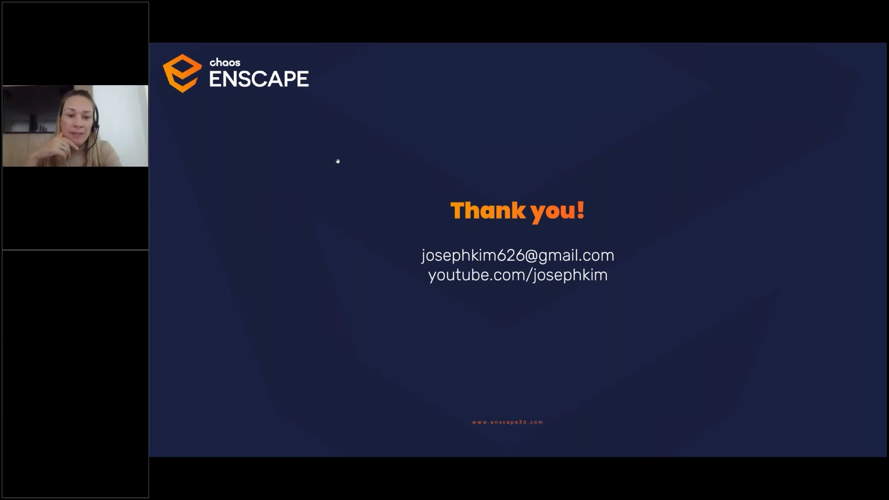
pyautogui.press('Escape')
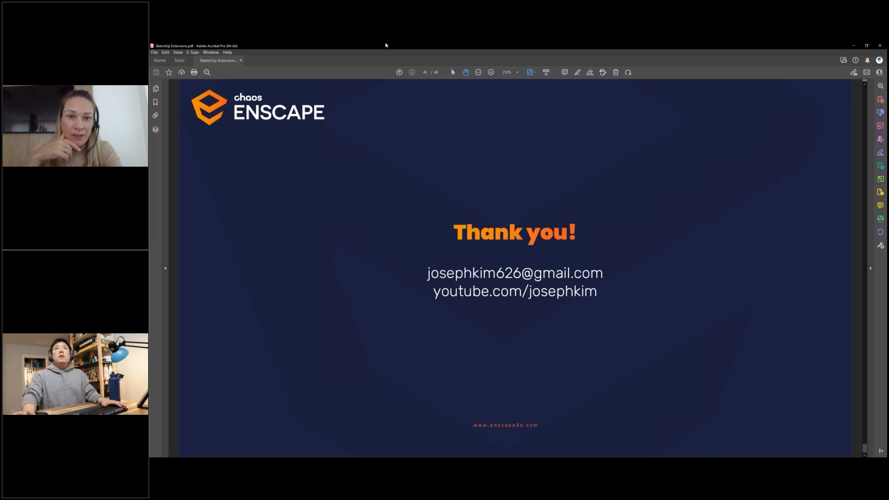
pyautogui.moveTo(385, 44); pyautogui.dragTo(380, 43)
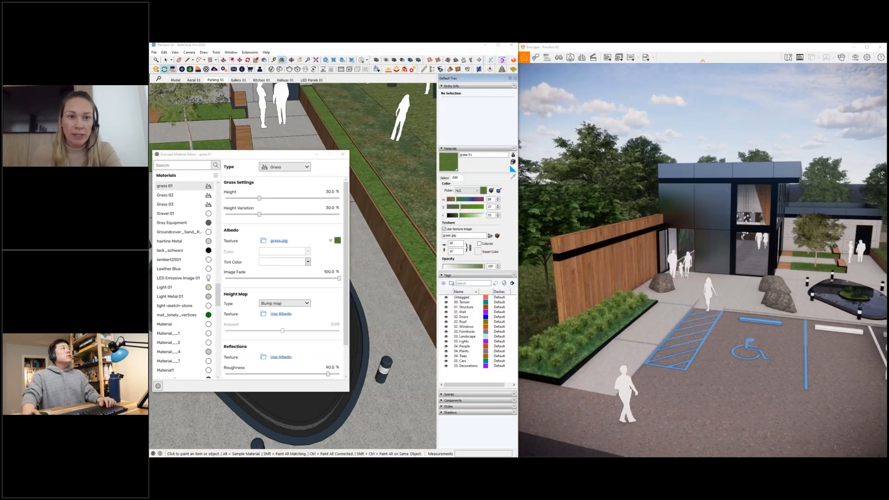
# - Close the Enscape Material Editor and walk into the pavilion interior up to the hanging globe lights near the kitchen
pyautogui.click(342, 155)
pyautogui.moveTo(361, 278); pyautogui.dragTo(395, 298, button='middle')
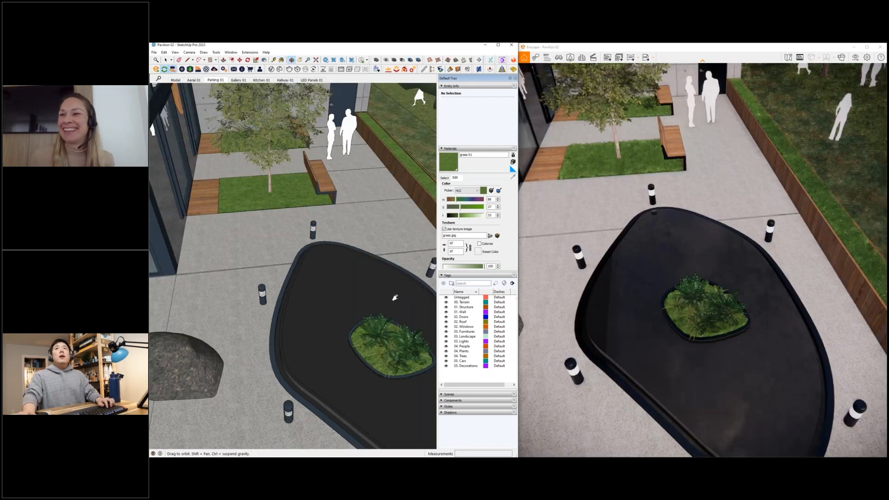
pyautogui.scroll(-7, 354, 267)
pyautogui.moveTo(288, 246)
pyautogui.mouseDown(button='middle')
pyautogui.moveTo(353, 280)
pyautogui.moveTo(296, 278)
pyautogui.mouseUp(button='middle')
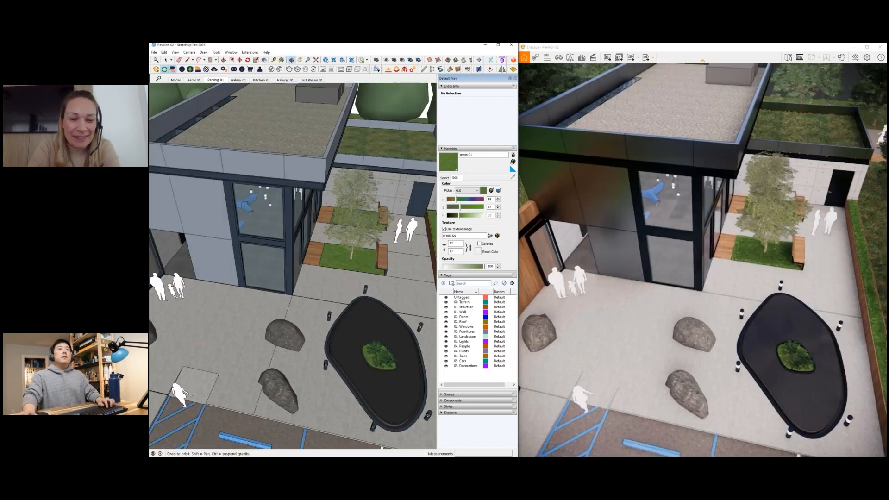
pyautogui.scroll(6, 170, 250)
pyautogui.moveTo(171, 250)
pyautogui.mouseDown(button='middle')
pyautogui.moveTo(287, 232)
pyautogui.moveTo(310, 176)
pyautogui.mouseUp(button='middle')
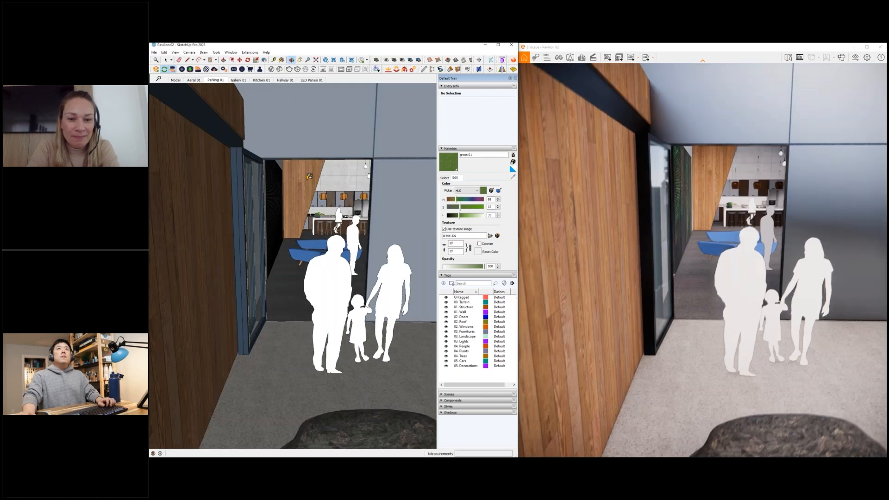
pyautogui.scroll(6, 313, 248)
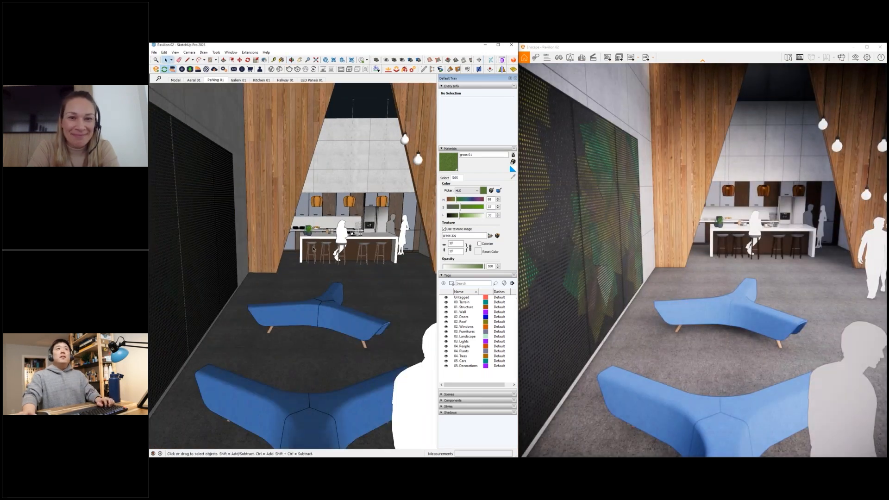
pyautogui.scroll(-3, 313, 248)
pyautogui.moveTo(313, 248); pyautogui.dragTo(370, 200, button='middle')
pyautogui.press('w')
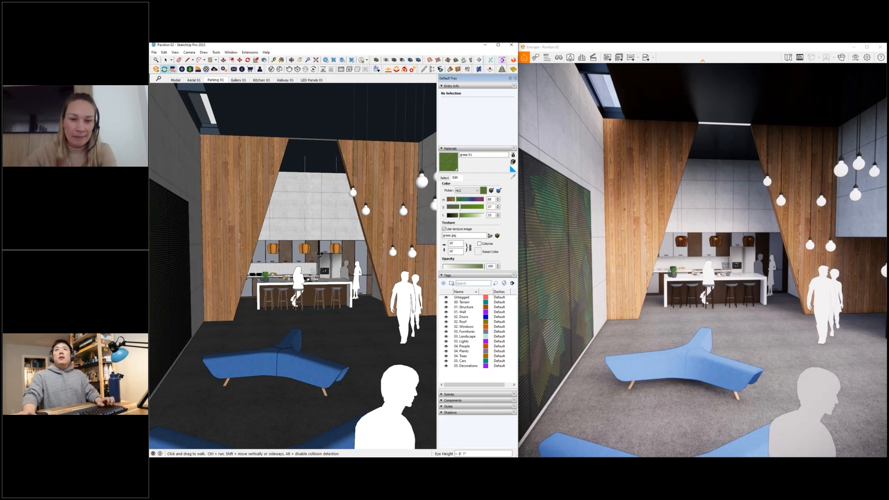
pyautogui.moveTo(296, 277)
pyautogui.mouseDown()
pyautogui.moveTo(297, 240)
pyautogui.moveTo(337, 236)
pyautogui.mouseUp()
pyautogui.keyDown('shift'); pyautogui.moveTo(393, 227); pyautogui.dragTo(398, 251); pyautogui.keyUp('shift')
pyautogui.moveTo(398, 250); pyautogui.dragTo(400, 250, button='middle')
# - Sample the hanging globe's 00. Light Orange Emissive material and show its self-illumination settings in the Enscape Material Editor
pyautogui.press('b')
pyautogui.keyDown('alt'); pyautogui.click(386, 232); pyautogui.keyUp('alt')
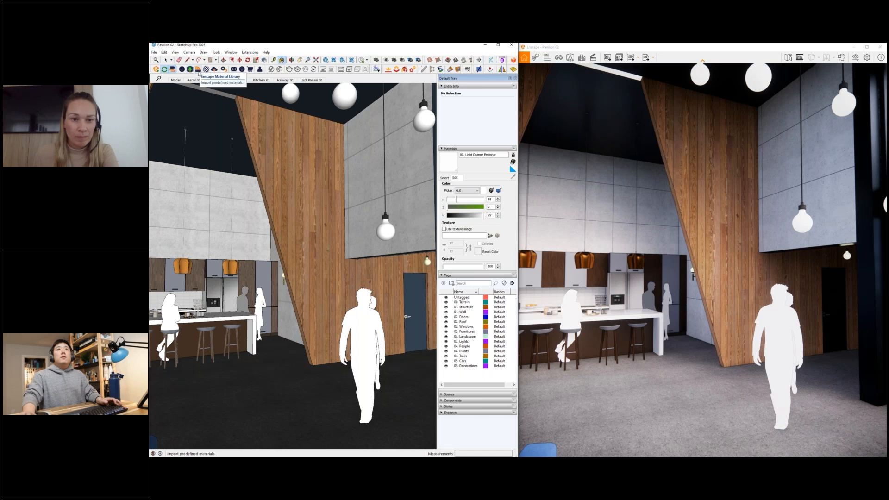
pyautogui.click(206, 69)
pyautogui.moveTo(266, 155); pyautogui.dragTo(266, 161)
pyautogui.moveTo(309, 121); pyautogui.dragTo(308, 132, button='middle')
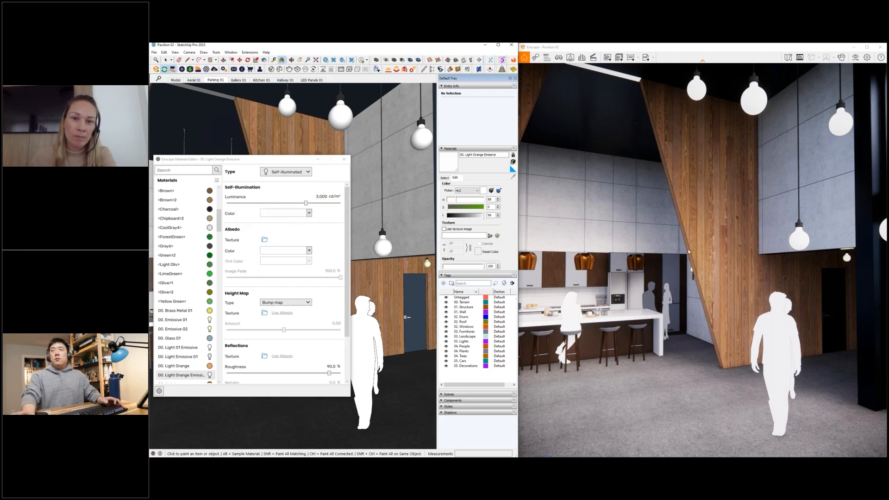
# - Examine the kitchen lighting in the render and bring the wall lamp beside the kitchen island into view
pyautogui.click(652, 265)
pyautogui.press('a')
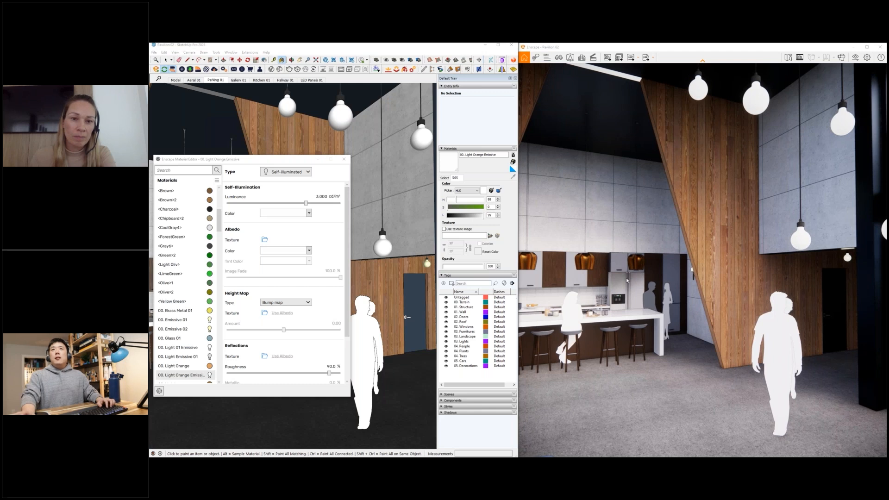
pyautogui.press('w')
pyautogui.middleClick(380, 252)
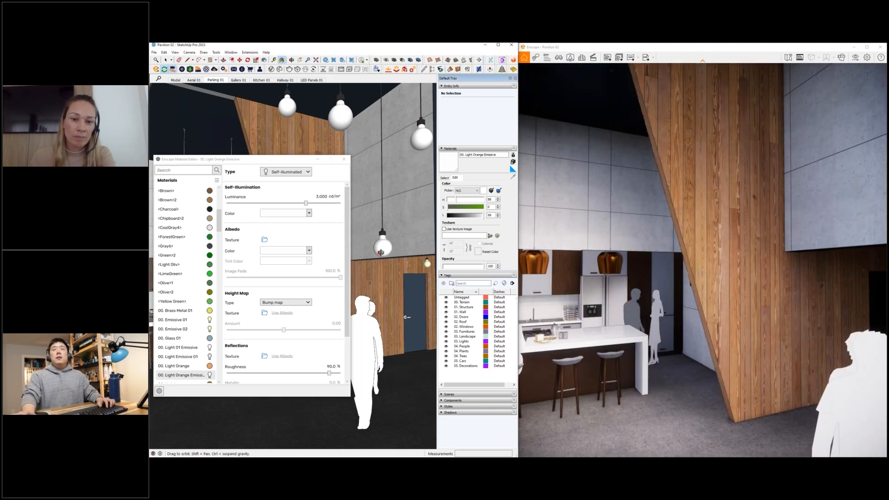
pyautogui.scroll(6, 380, 252)
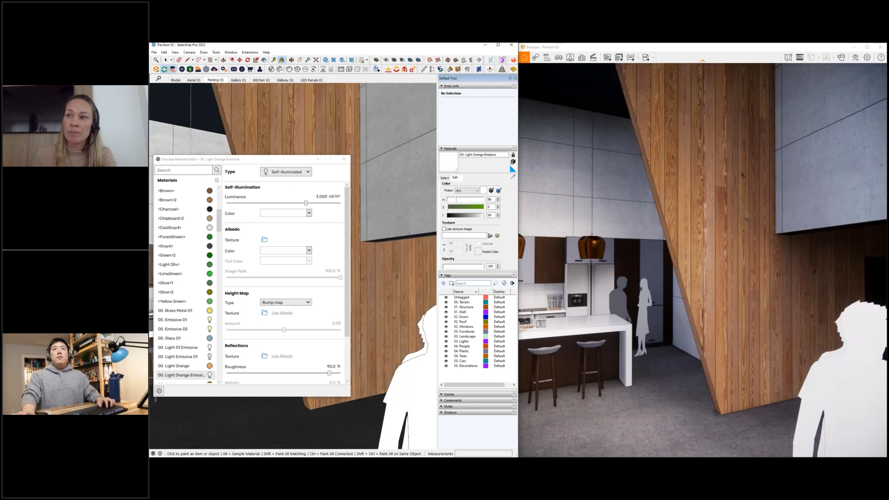
pyautogui.moveTo(381, 253); pyautogui.dragTo(385, 249, button='middle')
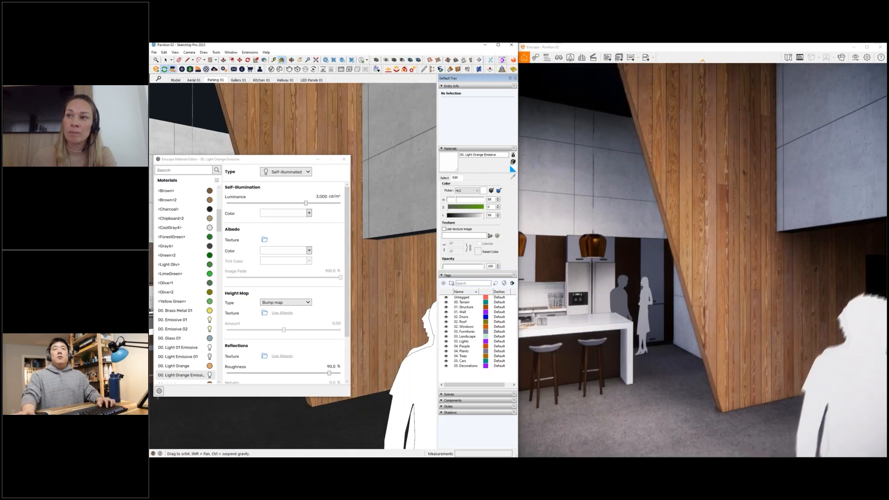
pyautogui.scroll(-5, 385, 250)
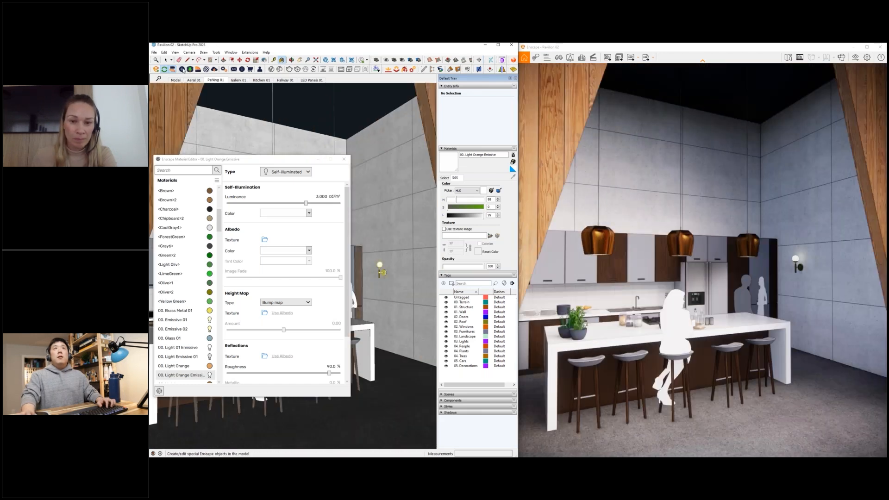
# - Place an Enscape sphere light on the floor beside the kitchen island using Enscape Objects
pyautogui.click(182, 69)
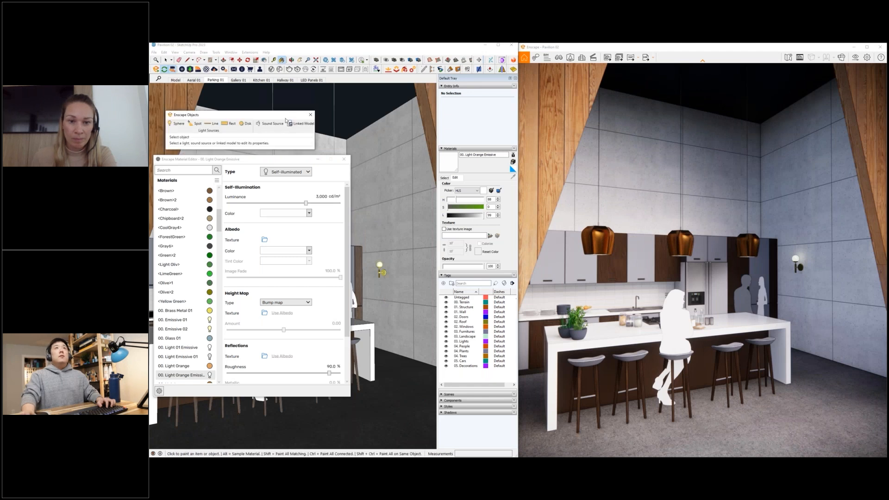
pyautogui.moveTo(209, 102); pyautogui.dragTo(205, 100)
pyautogui.click(200, 48)
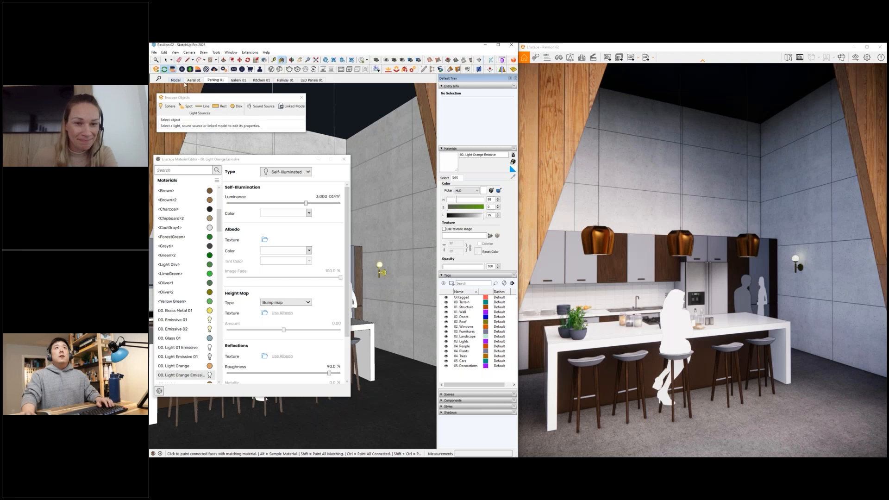
pyautogui.moveTo(185, 99); pyautogui.dragTo(187, 99)
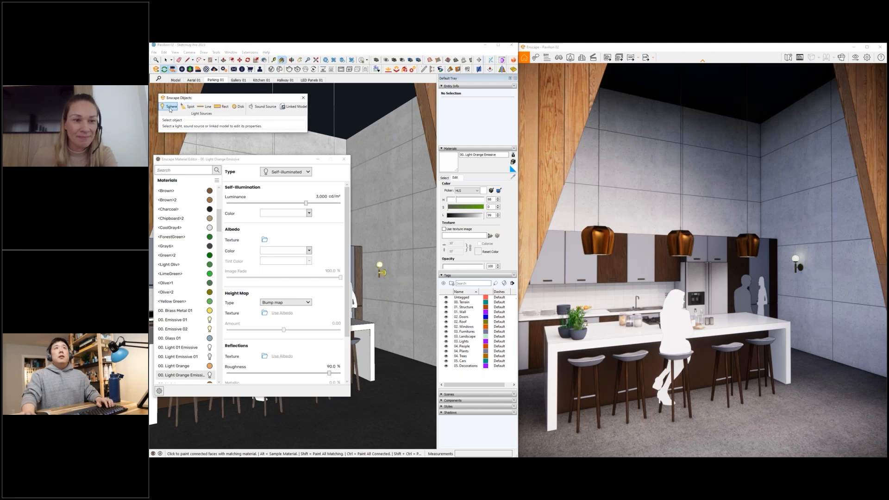
pyautogui.click(170, 107)
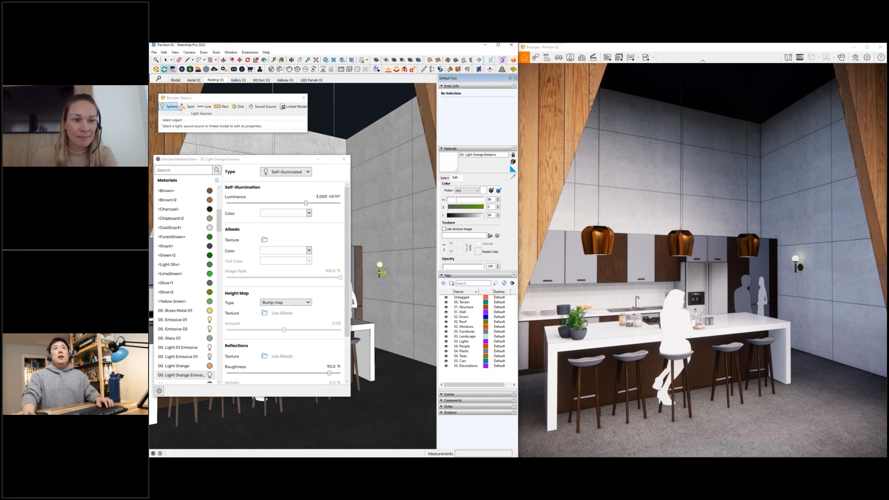
pyautogui.click(393, 372)
pyautogui.click(401, 373)
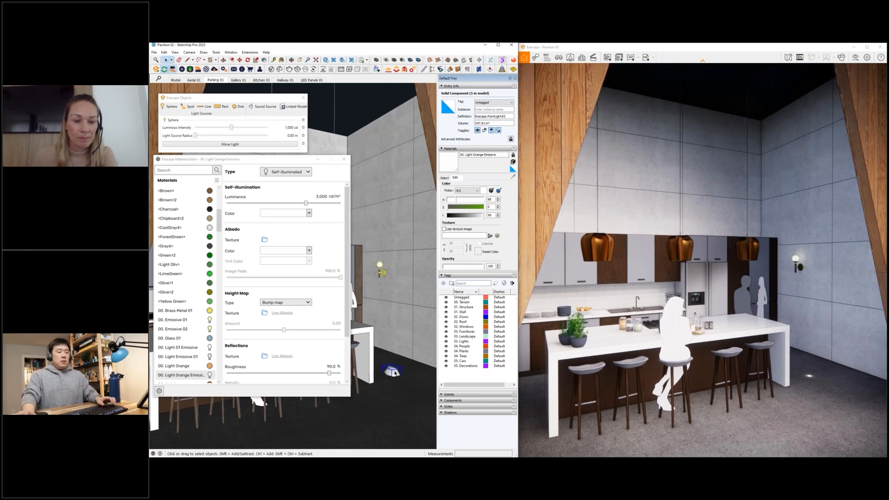
# - Cut the new sphere light from the floor and open the wall lamp component for editing
pyautogui.click(380, 283)
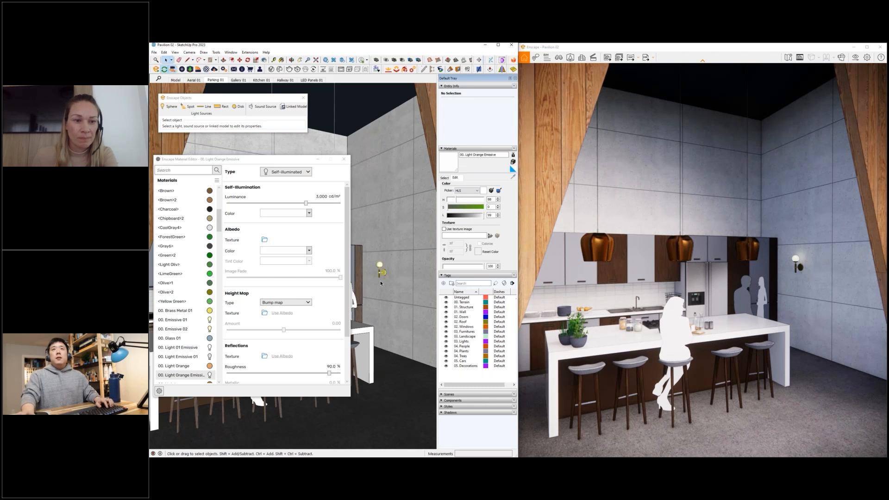
pyautogui.scroll(-5, 380, 284)
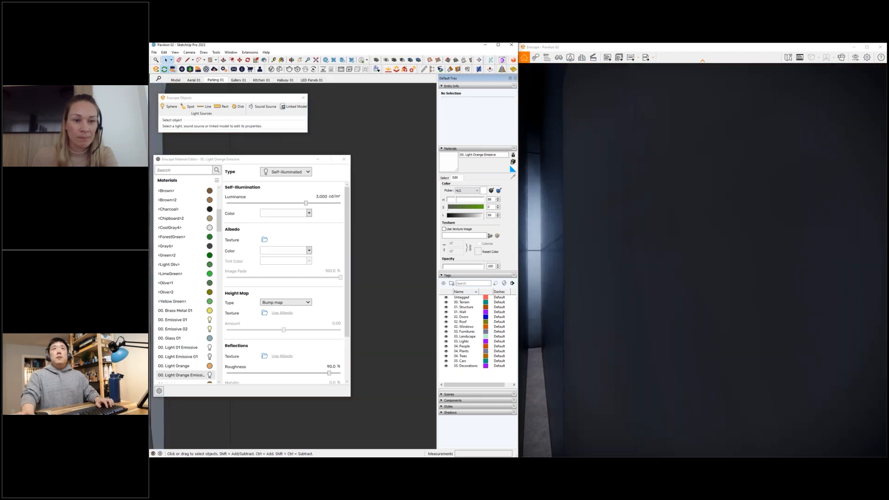
pyautogui.moveTo(381, 283); pyautogui.dragTo(380, 284, button='middle')
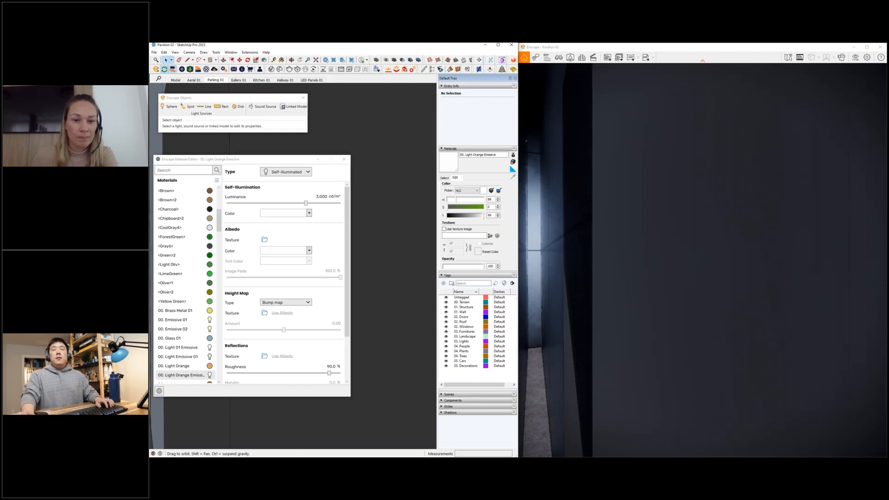
pyautogui.scroll(6, 380, 273)
pyautogui.doubleClick(378, 270)
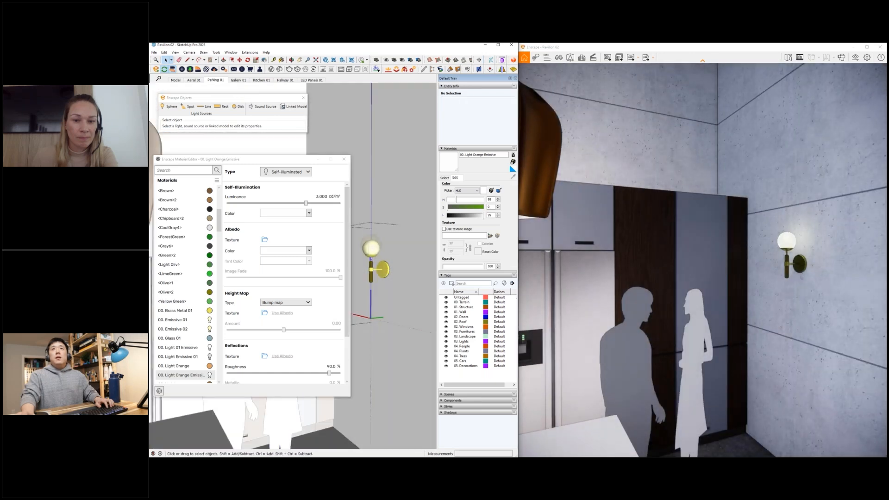
pyautogui.click(373, 273)
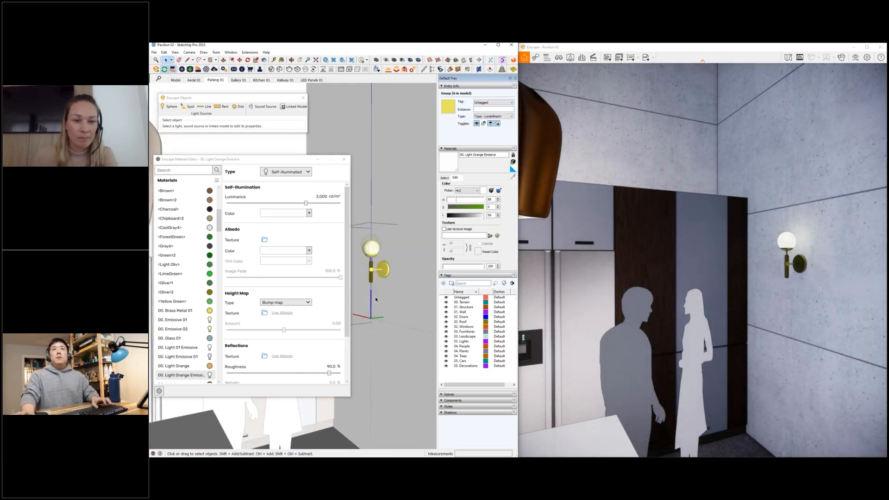
# - Paste the sphere light inside the wall lamp component and move it onto the lamp
pyautogui.hotkey('ctrl', 'v')
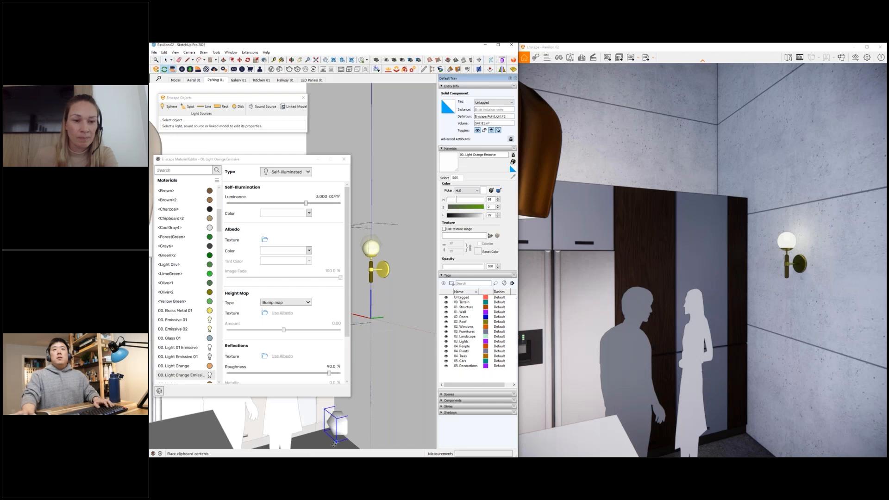
pyautogui.click(332, 444)
pyautogui.press('m')
pyautogui.click(331, 428)
pyautogui.click(384, 278)
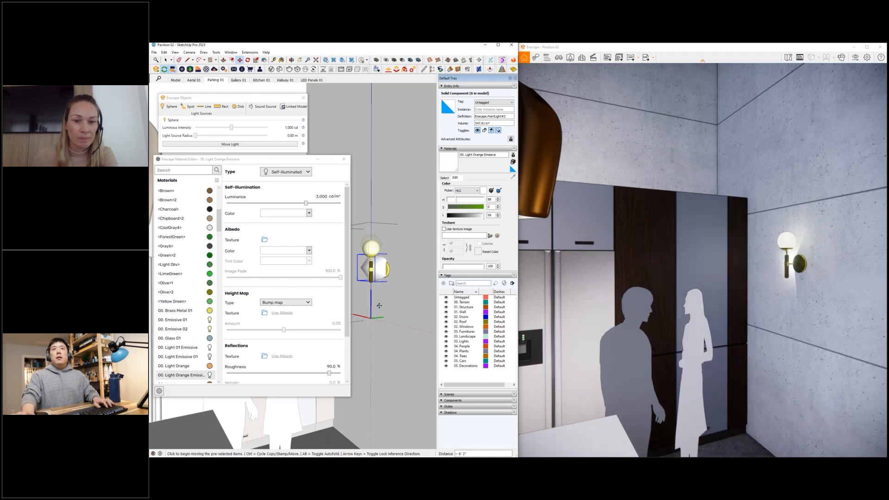
# - Close the Enscape Material Editor and delete the newly added sphere light from the wall lamp component
pyautogui.scroll(-5, 379, 306)
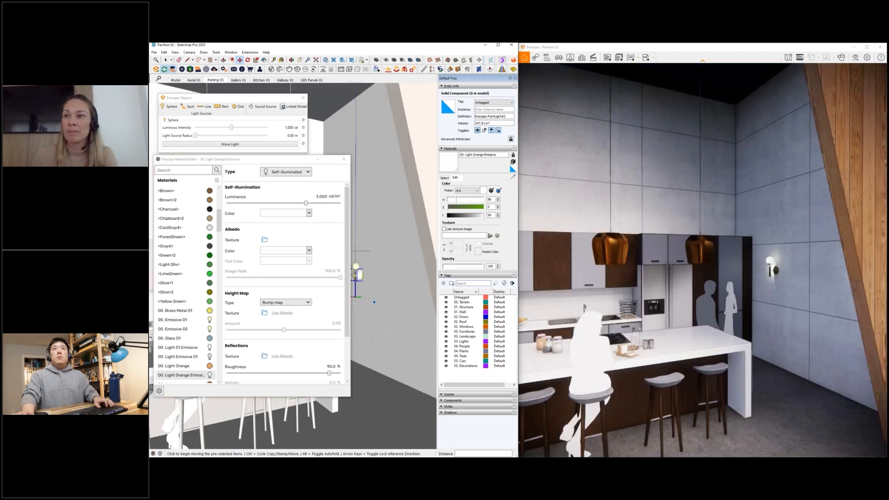
pyautogui.moveTo(348, 307)
pyautogui.mouseDown(button='middle')
pyautogui.moveTo(320, 315)
pyautogui.moveTo(365, 294)
pyautogui.mouseUp(button='middle')
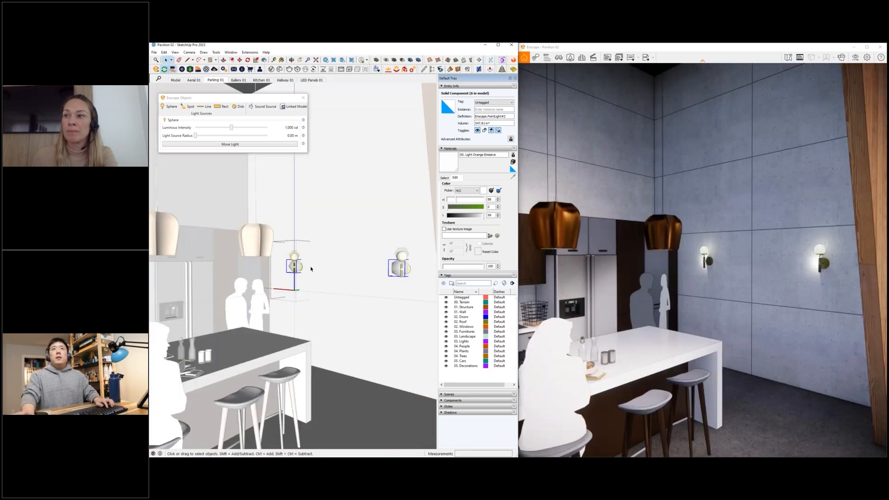
pyautogui.moveTo(404, 281)
pyautogui.mouseDown(button='middle')
pyautogui.moveTo(250, 266)
pyautogui.moveTo(277, 269)
pyautogui.mouseUp(button='middle')
pyautogui.scroll(5, 297, 267)
pyautogui.press('Delete')
# - Sample the Light 01 material from the wall lamp's original sphere light and set its opacity to 0
pyautogui.click(273, 219)
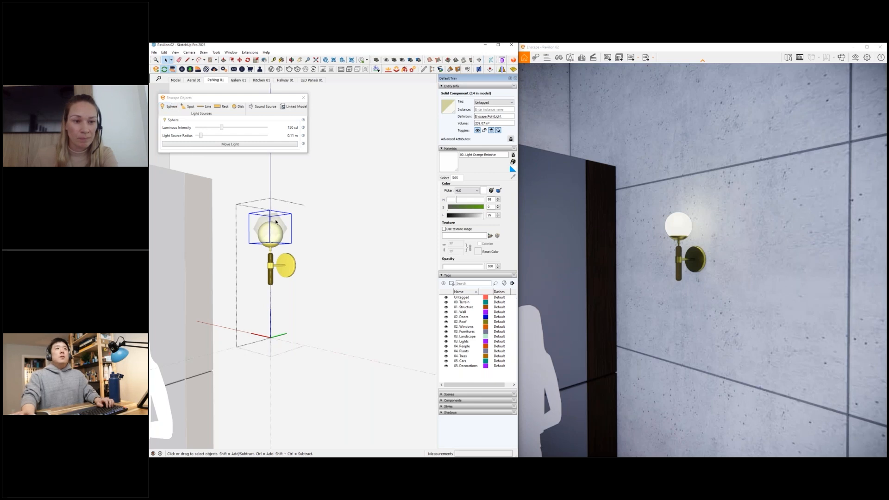
pyautogui.moveTo(319, 245); pyautogui.dragTo(316, 254, button='middle')
pyautogui.press('b')
pyautogui.keyDown('alt'); pyautogui.click(267, 241); pyautogui.keyUp('alt')
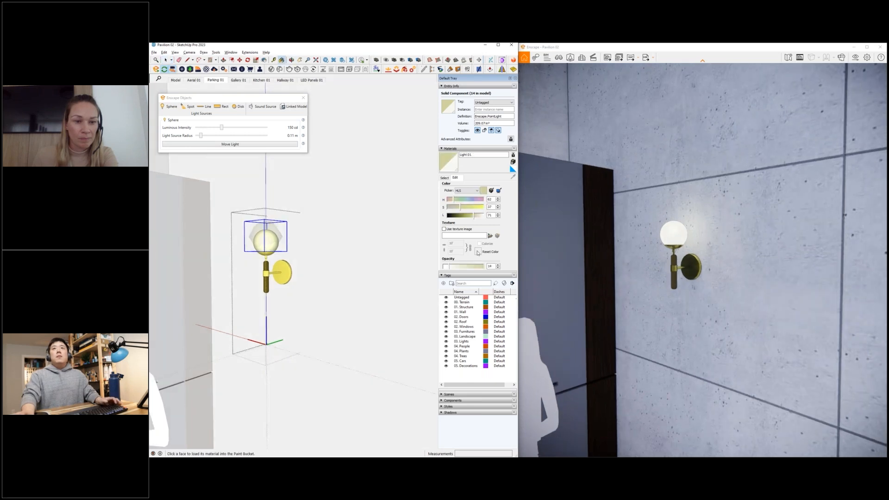
pyautogui.moveTo(448, 267); pyautogui.dragTo(431, 268)
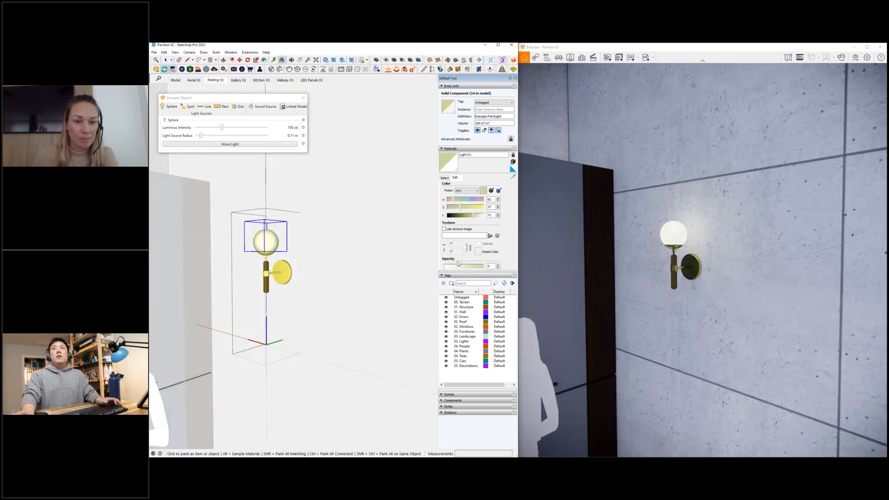
pyautogui.moveTo(287, 262); pyautogui.dragTo(266, 238, button='middle')
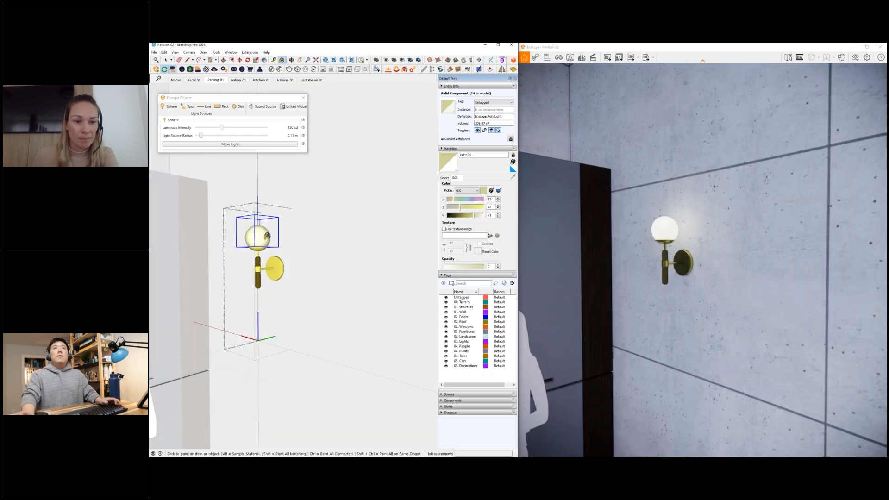
# - Raise the opacity of Light 01 slightly above 0 and highlight its material name on the wall lamp's light
pyautogui.click(449, 267)
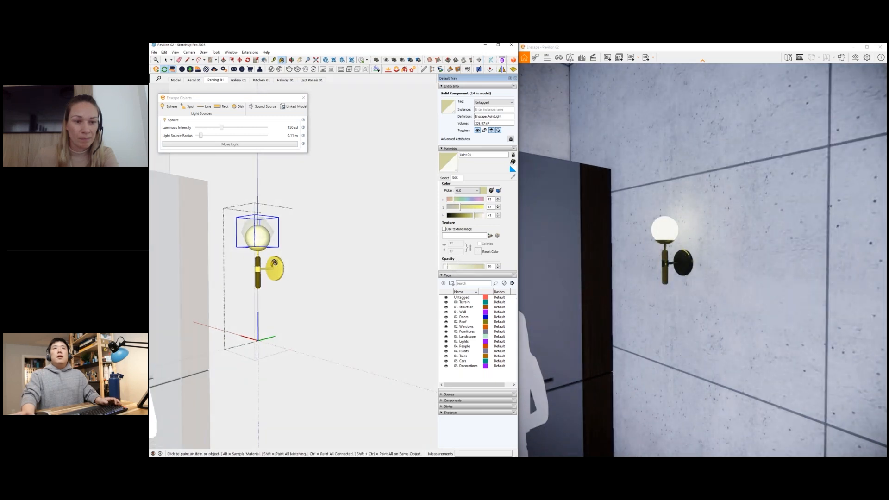
pyautogui.scroll(4, 262, 224)
pyautogui.scroll(-4, 262, 224)
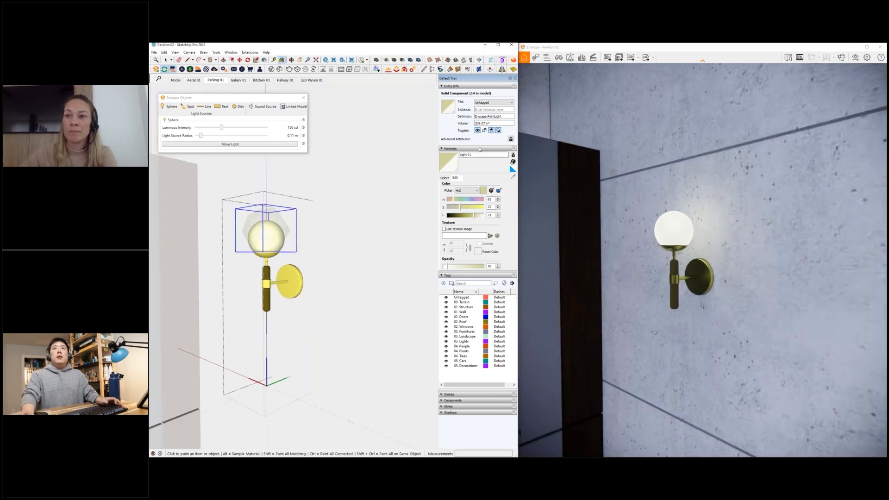
pyautogui.click(482, 156)
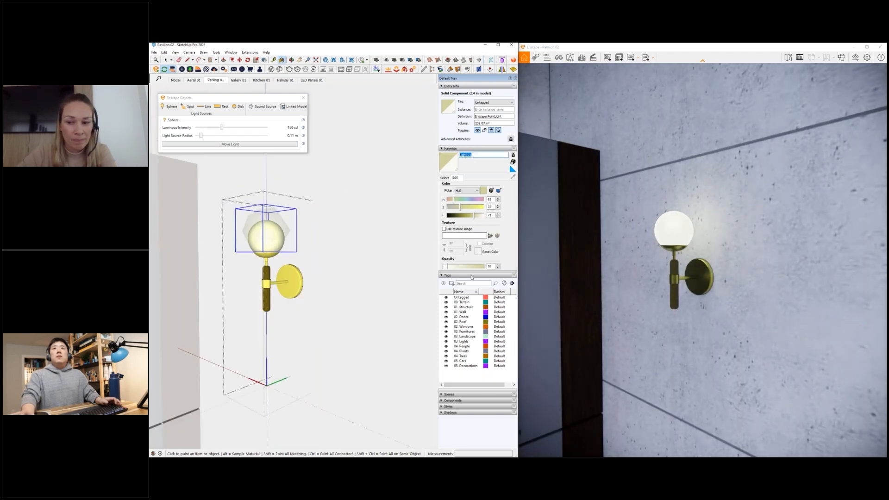
pyautogui.keyDown('shift'); pyautogui.moveTo(289, 260); pyautogui.dragTo(291, 260, button='middle'); pyautogui.keyUp('shift')
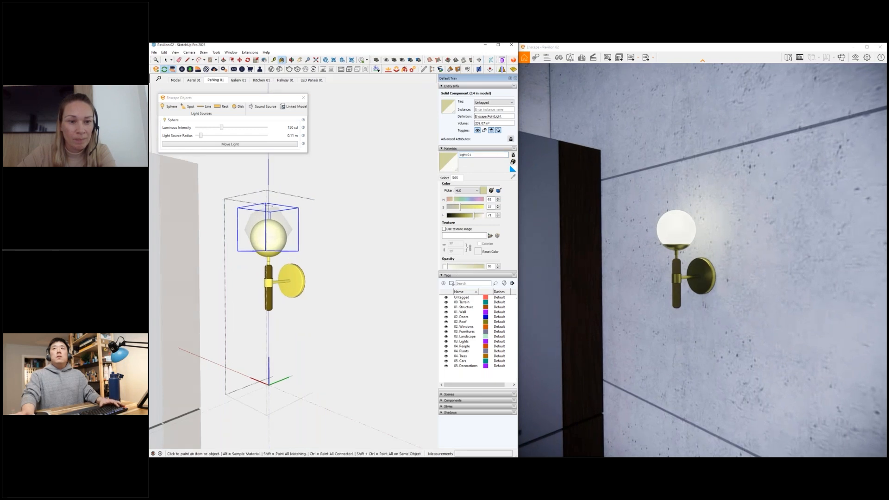
# - Exit the wall lamp component and walk into the hallway up to the first pendant bulb
pyautogui.scroll(-1, 291, 254)
pyautogui.scroll(-4, 291, 254)
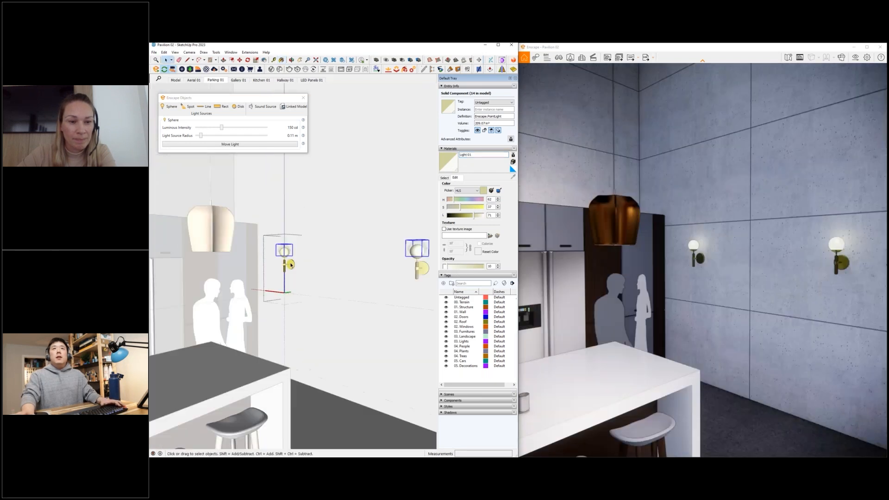
pyautogui.press('space')
pyautogui.click(334, 318)
pyautogui.keyDown('shift'); pyautogui.moveTo(328, 294); pyautogui.dragTo(321, 279, button='middle'); pyautogui.keyUp('shift')
pyautogui.press('w')
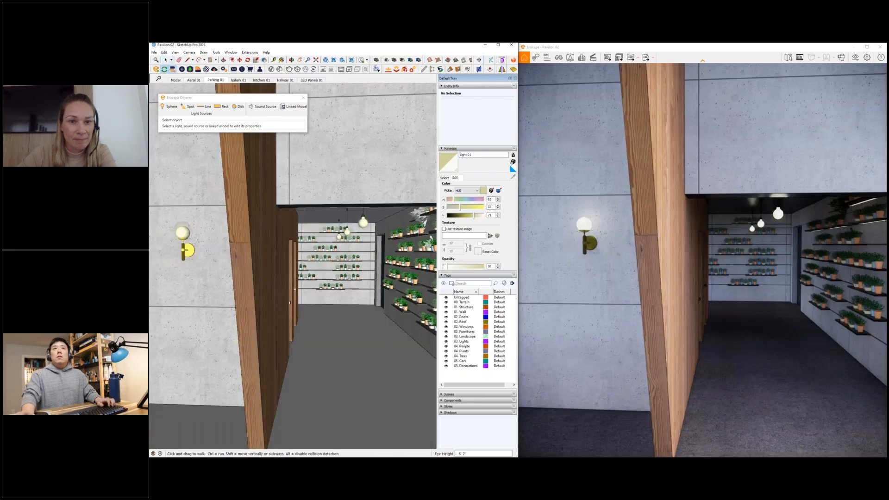
pyautogui.scroll(4, 388, 227)
pyautogui.scroll(1, 287, 192)
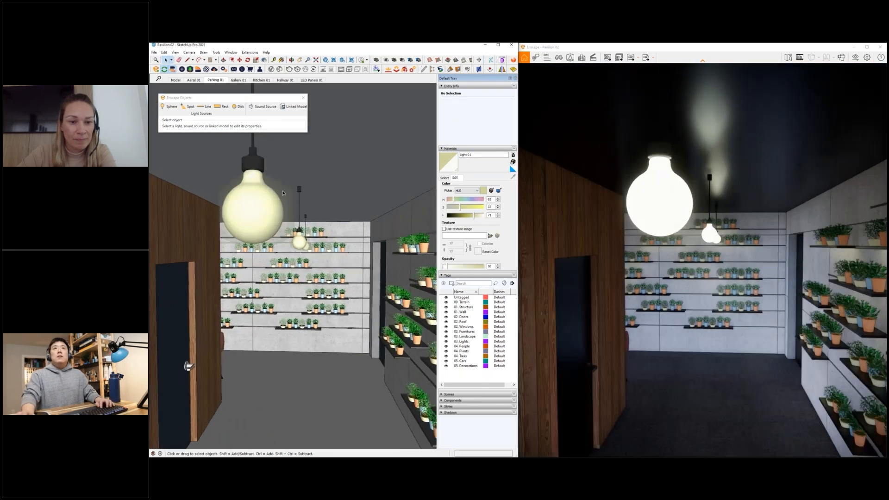
# - Open the hallway pendant bulb component and select the sphere light inside to inspect its intensity and radius
pyautogui.press('b')
pyautogui.press('space')
pyautogui.press('b')
pyautogui.press('space')
pyautogui.moveTo(292, 197); pyautogui.dragTo(286, 197, button='middle')
pyautogui.click(283, 201)
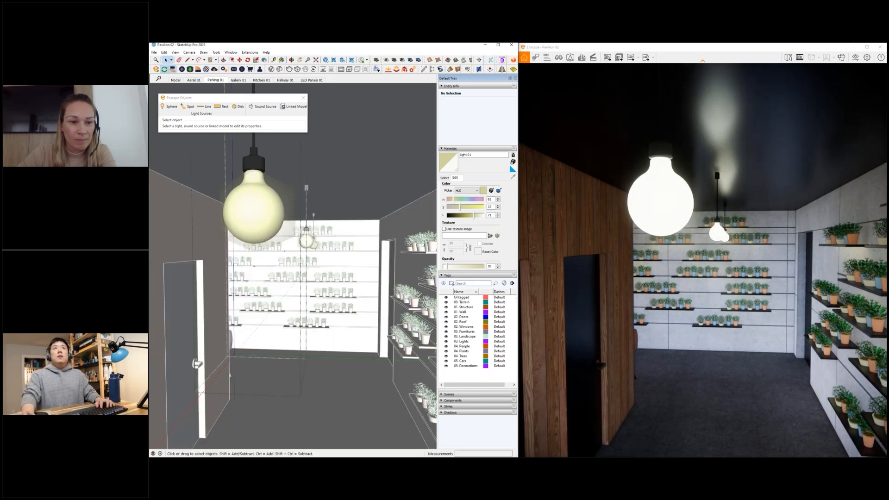
pyautogui.moveTo(221, 127); pyautogui.dragTo(219, 131)
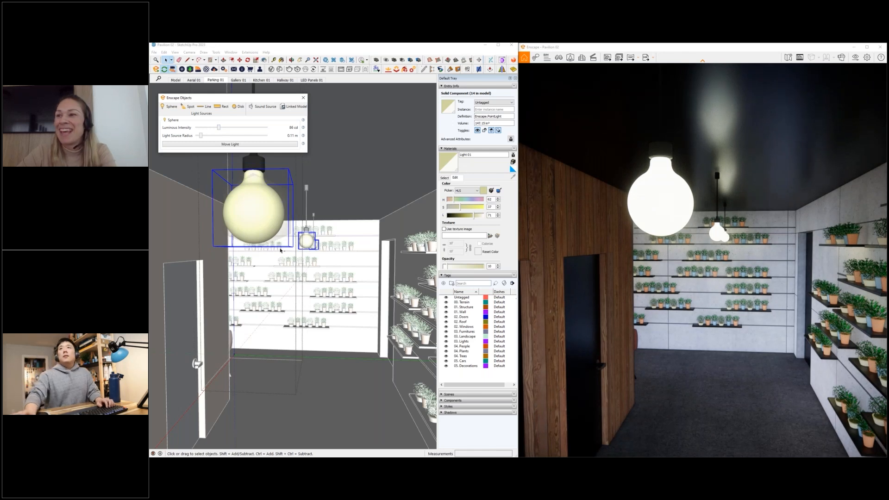
pyautogui.moveTo(314, 274); pyautogui.dragTo(315, 270, button='middle')
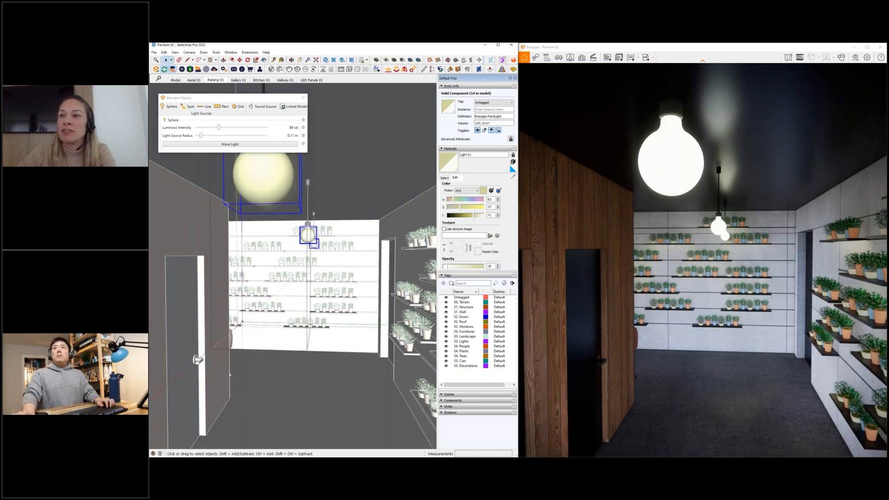
pyautogui.scroll(-2, 315, 269)
pyautogui.moveTo(315, 269); pyautogui.dragTo(309, 261, button='middle')
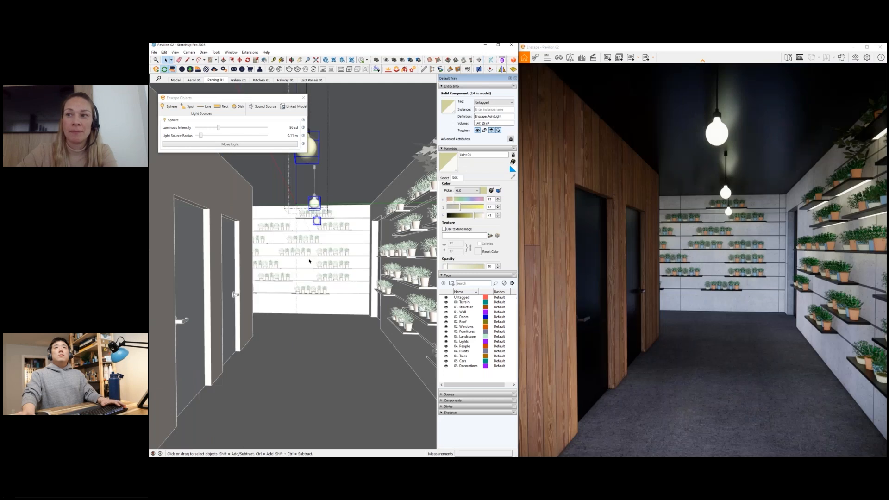
# - Exit the pendant component, back out of the hallway and close the Enscape Objects window
pyautogui.click(304, 269)
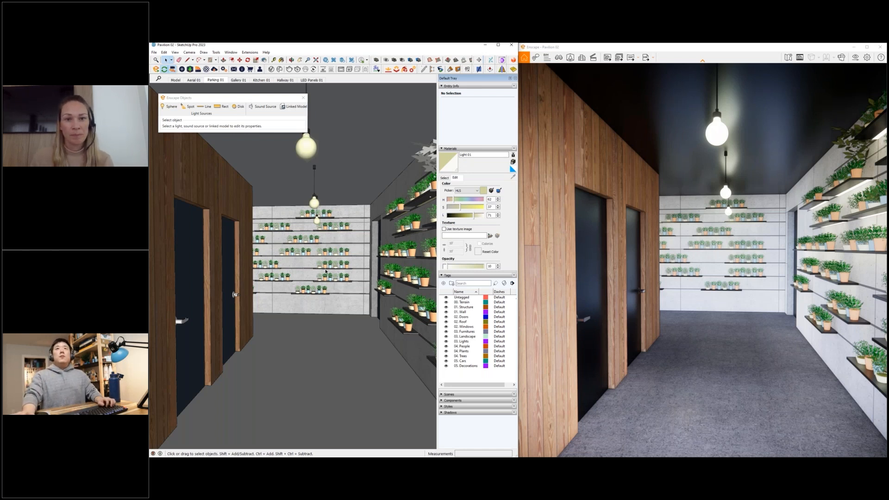
pyautogui.scroll(-1, 326, 270)
pyautogui.scroll(-2, 326, 271)
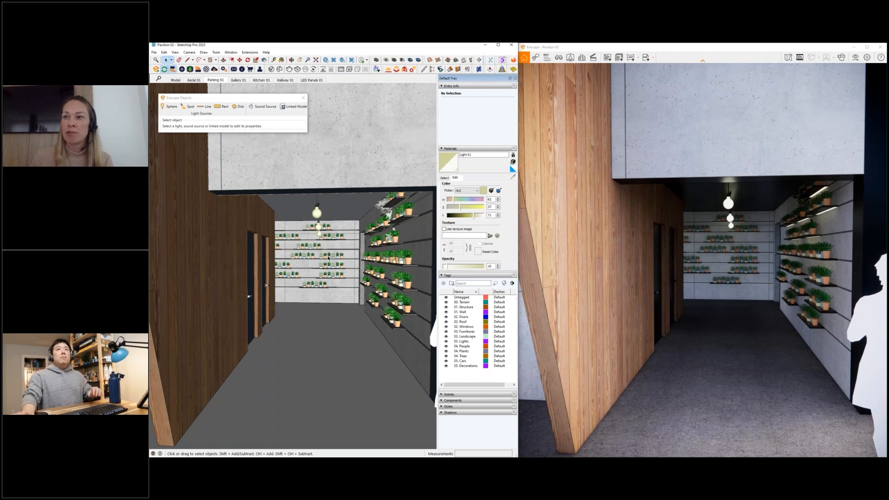
pyautogui.scroll(-5, 328, 258)
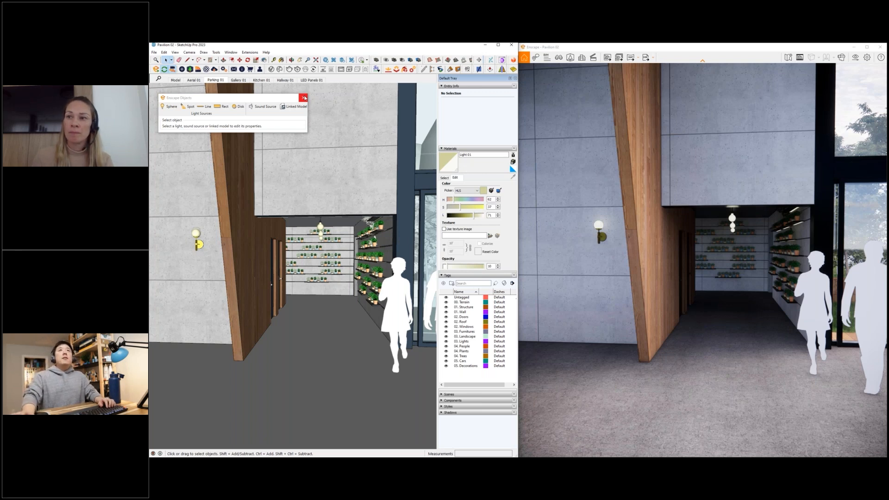
pyautogui.click(303, 96)
# - Sample the Concrete 01 wall material and load it in the Enscape Material Editor
pyautogui.moveTo(324, 210); pyautogui.dragTo(319, 211, button='middle')
pyautogui.press('b')
pyautogui.keyDown('alt'); pyautogui.click(319, 210); pyautogui.keyUp('alt')
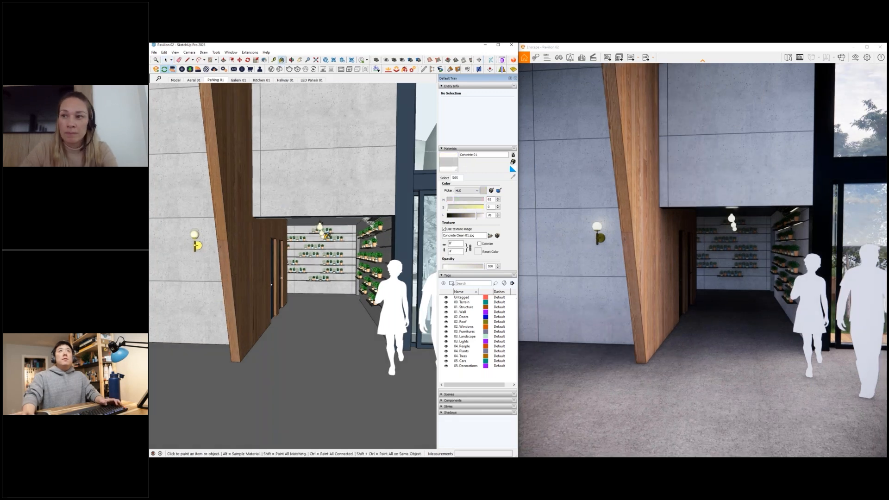
pyautogui.click(206, 69)
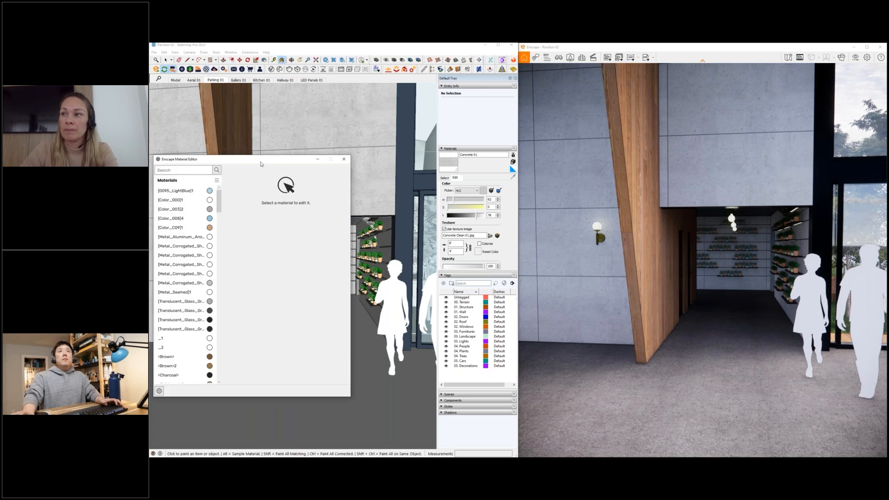
pyautogui.moveTo(260, 162); pyautogui.dragTo(329, 167)
pyautogui.moveTo(190, 267); pyautogui.dragTo(191, 267, button='middle')
pyautogui.keyDown('alt'); pyautogui.click(190, 267); pyautogui.keyUp('alt')
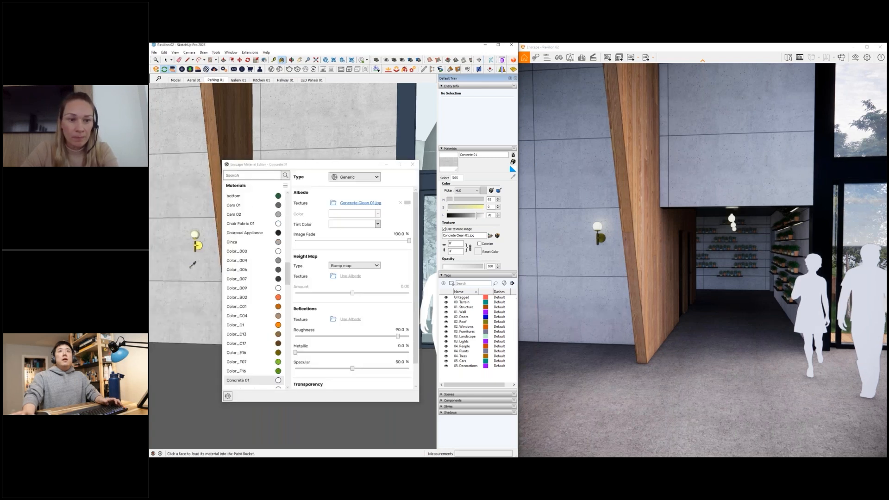
pyautogui.moveTo(295, 164); pyautogui.dragTo(290, 155)
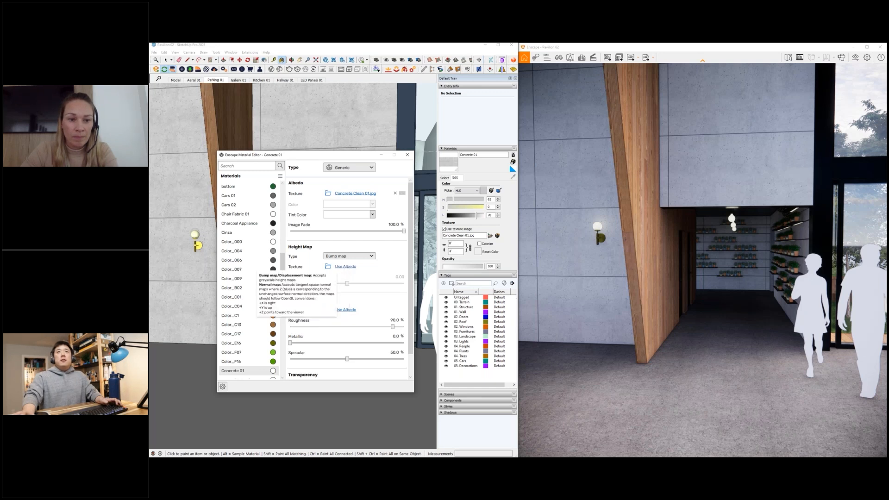
# - Open the file picker for Concrete 01's height map texture, cancel it and close the Enscape Material Editor
pyautogui.click(343, 267)
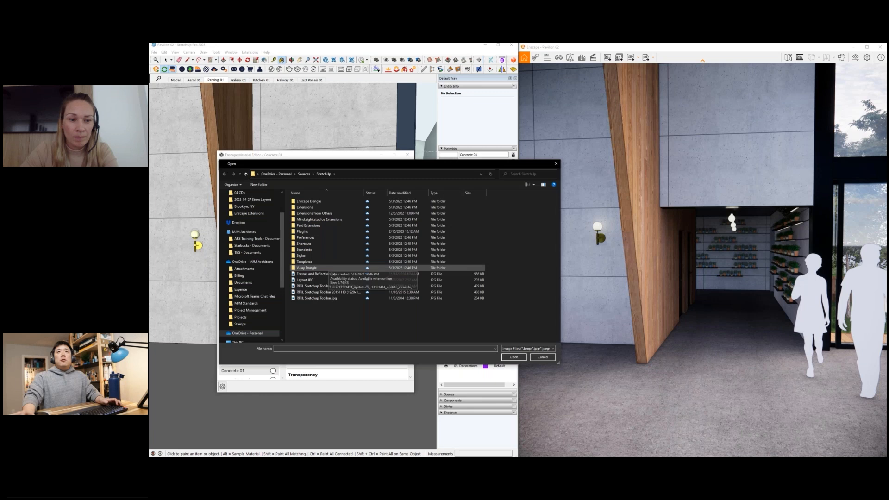
pyautogui.click(556, 163)
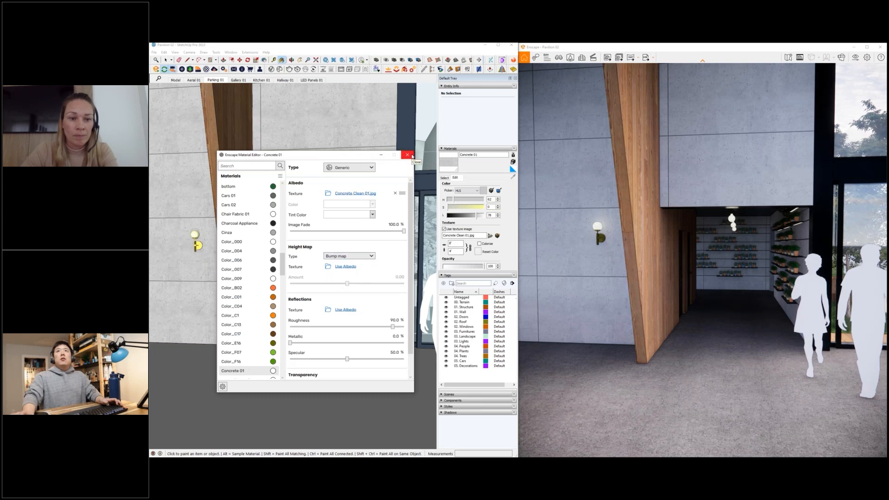
pyautogui.click(411, 156)
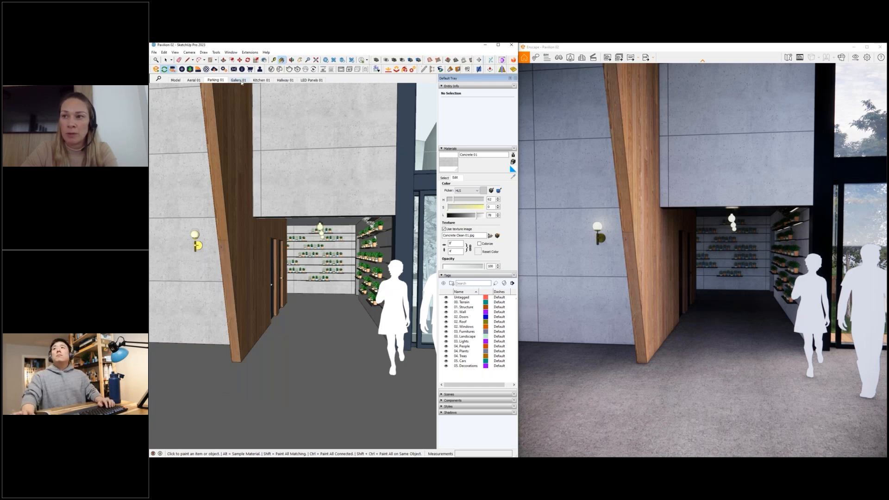
# - Review the Gallery 01, Parking 01, Hallway 01 and LED Panels 01 scenes in the model and the render
pyautogui.click(238, 80)
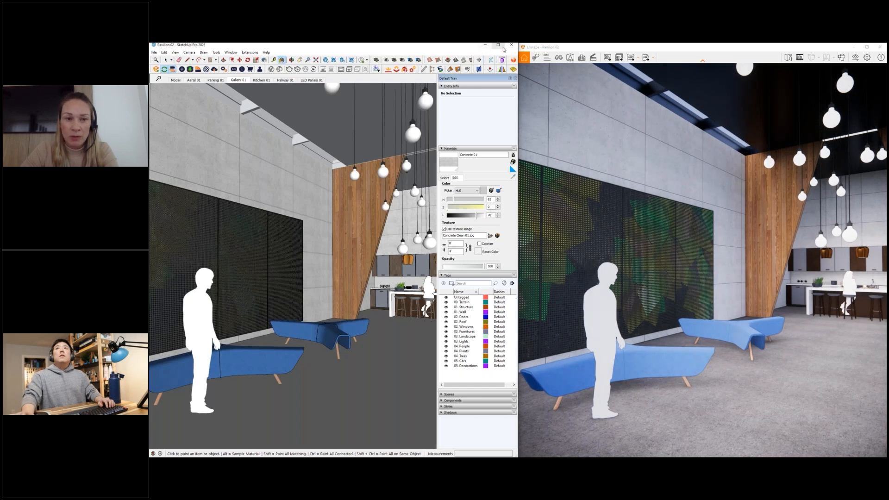
pyautogui.click(498, 45)
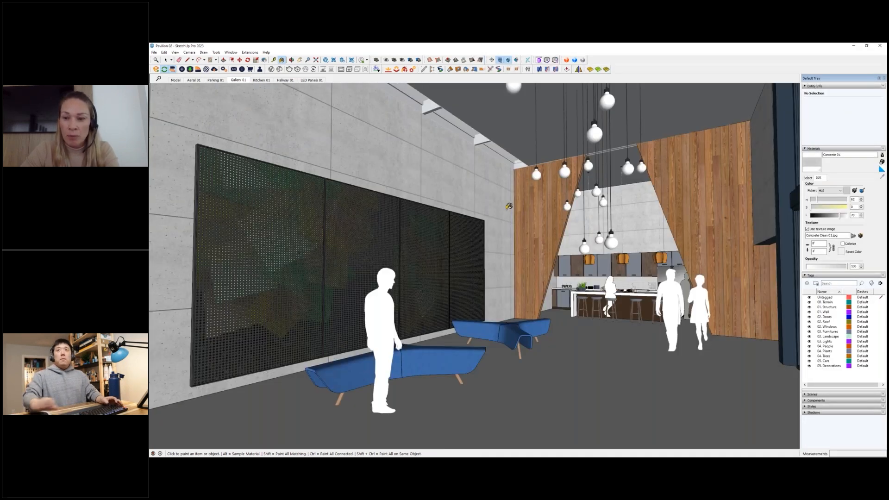
pyautogui.press('super+Left')
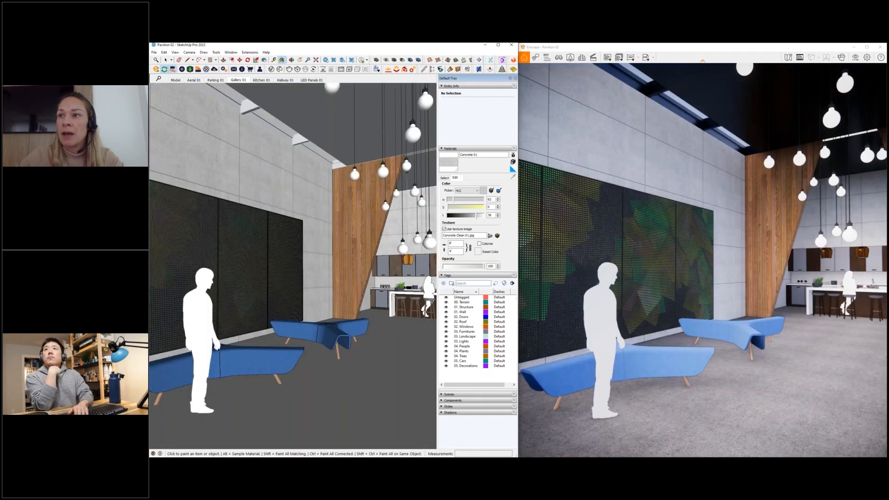
pyautogui.press('pagedown')
pyautogui.press('pagedown')
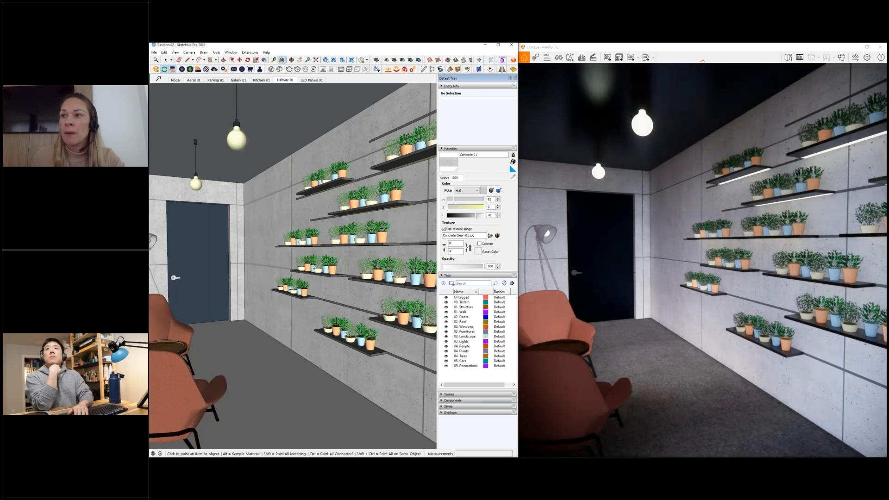
pyautogui.press('pagedown')
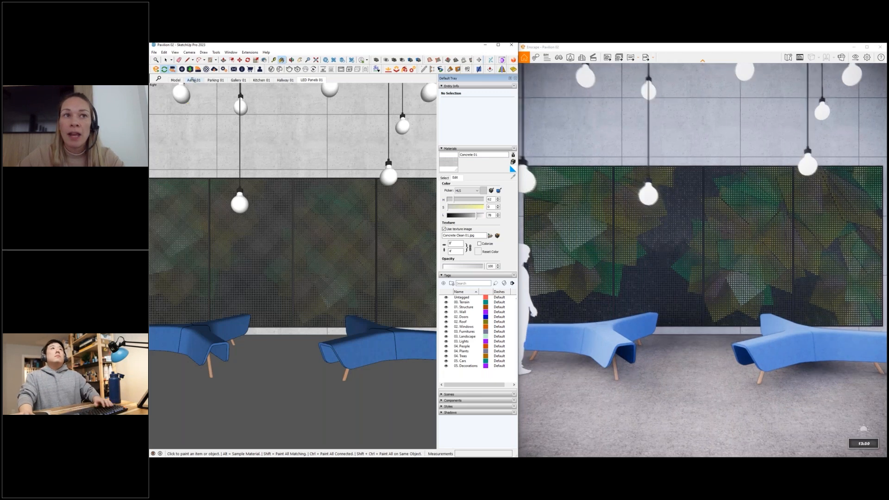
# - Show the Aerial 01 scene, clear the selection and frame the whole pavilion site with its surrounding trees
pyautogui.click(193, 80)
pyautogui.click(164, 52)
pyautogui.click(172, 59)
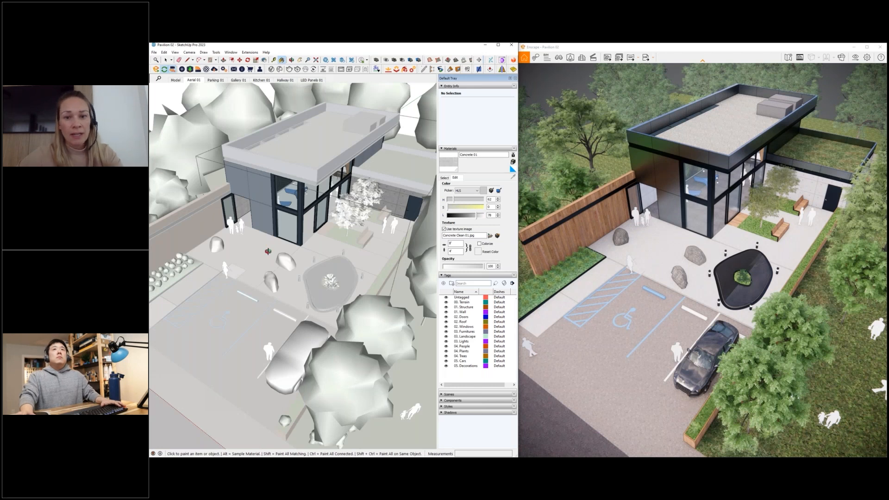
pyautogui.press('space')
pyautogui.click(275, 290)
pyautogui.scroll(-3, 275, 290)
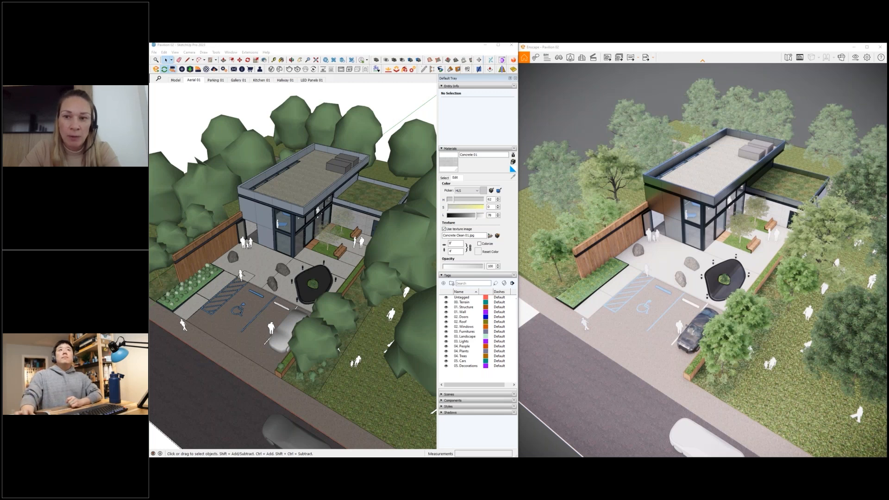
# - Switch to the SketchUp Extensions presentation in Adobe Acrobat and show the closing thank-you slide full screen
pyautogui.hotkey('alt', 'Tab')
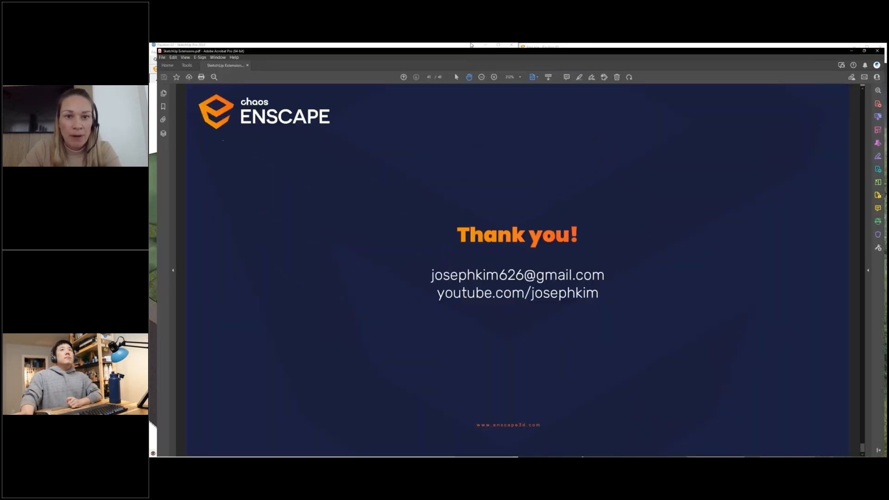
pyautogui.hotkey('ctrl', 'l')
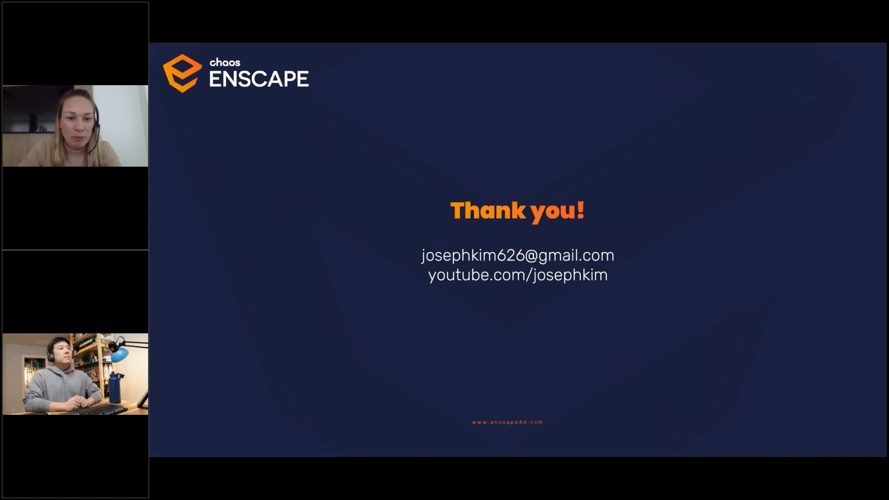